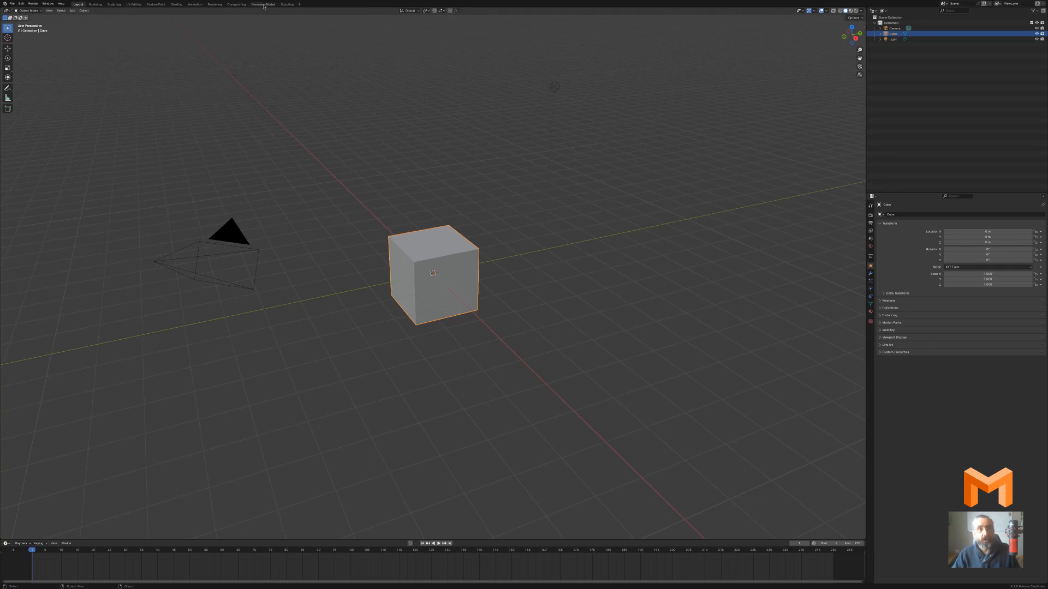
Create a new geometry node tree for the cube in the Geometry Nodes workspace
click(263, 4)
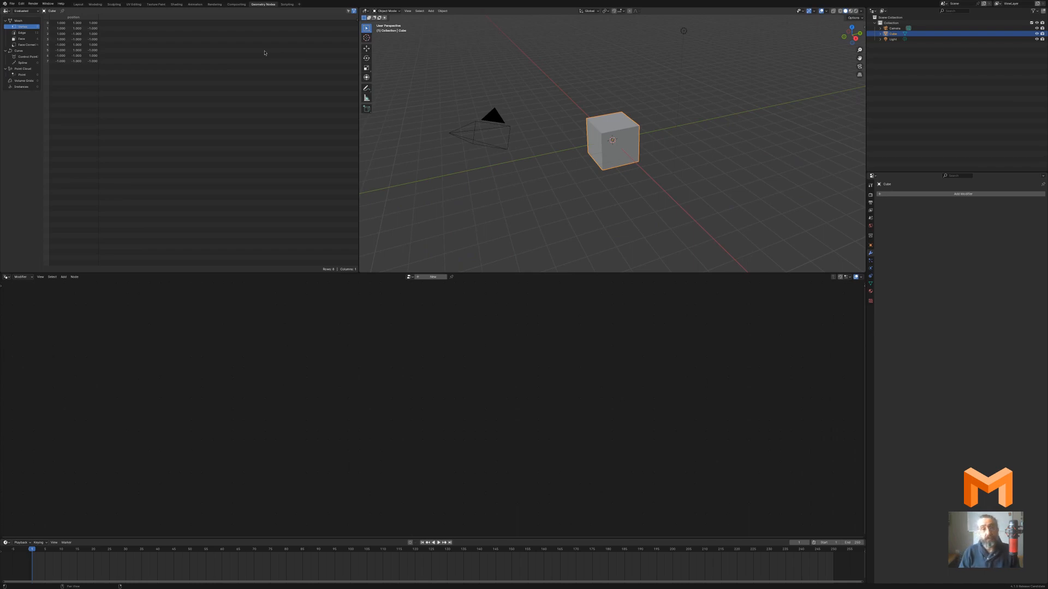
click(431, 278)
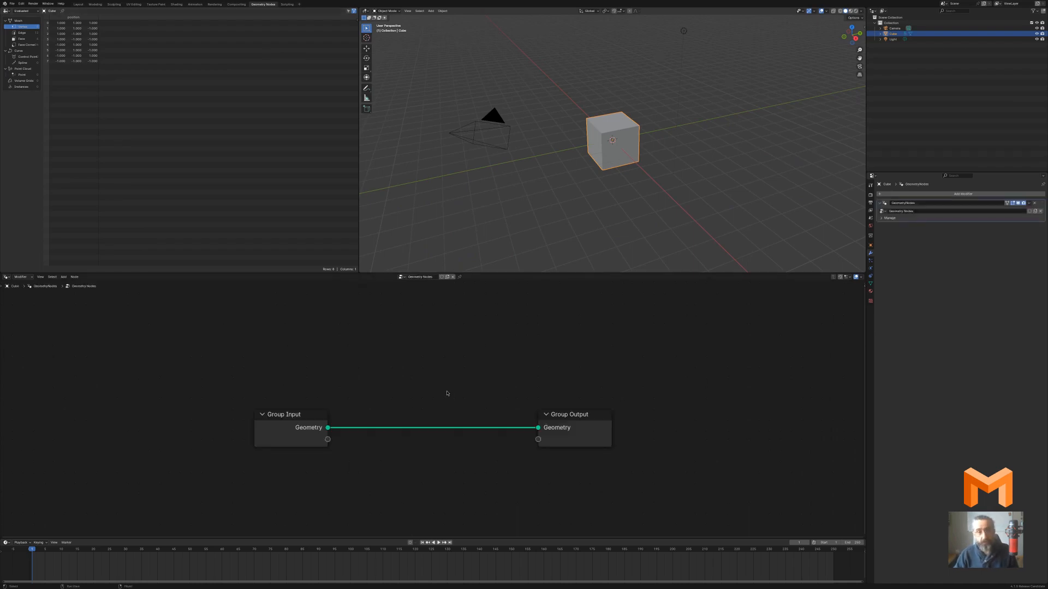
scroll(447, 393, down, 2)
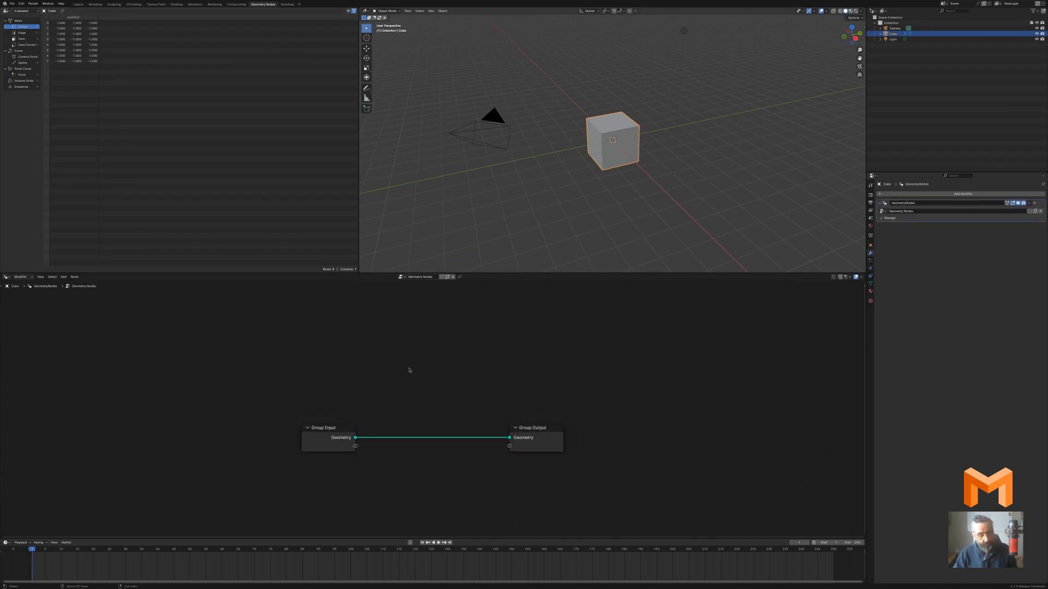
Maximize the node editor over an empty canvas area and activate the Annotate tool
key(ctrl+space)
middle_drag(478, 250, 488, 442)
middle_drag(458, 306, 457, 347)
click(2, 20)
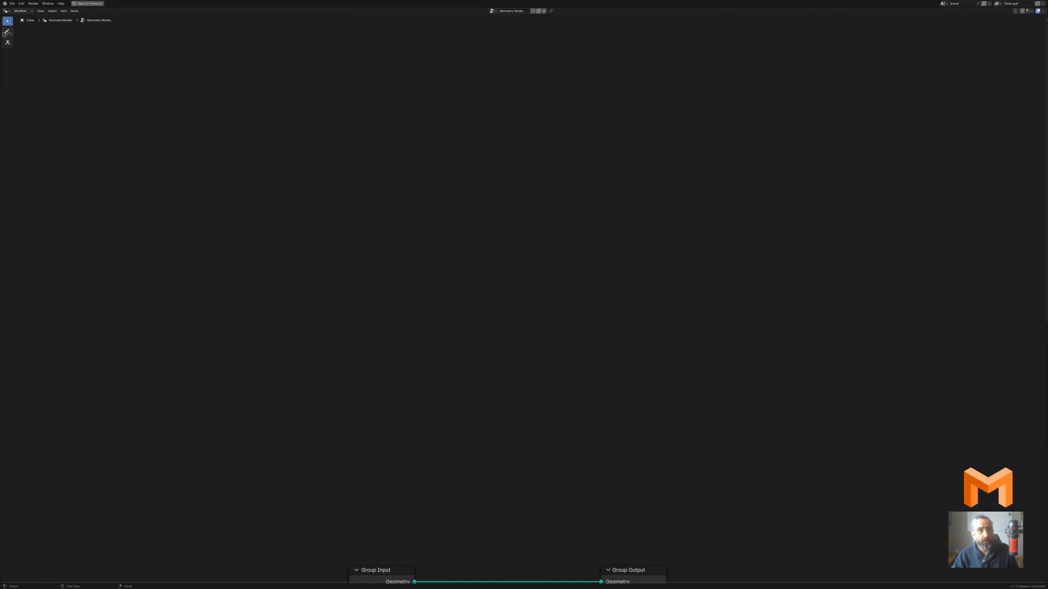
click(8, 33)
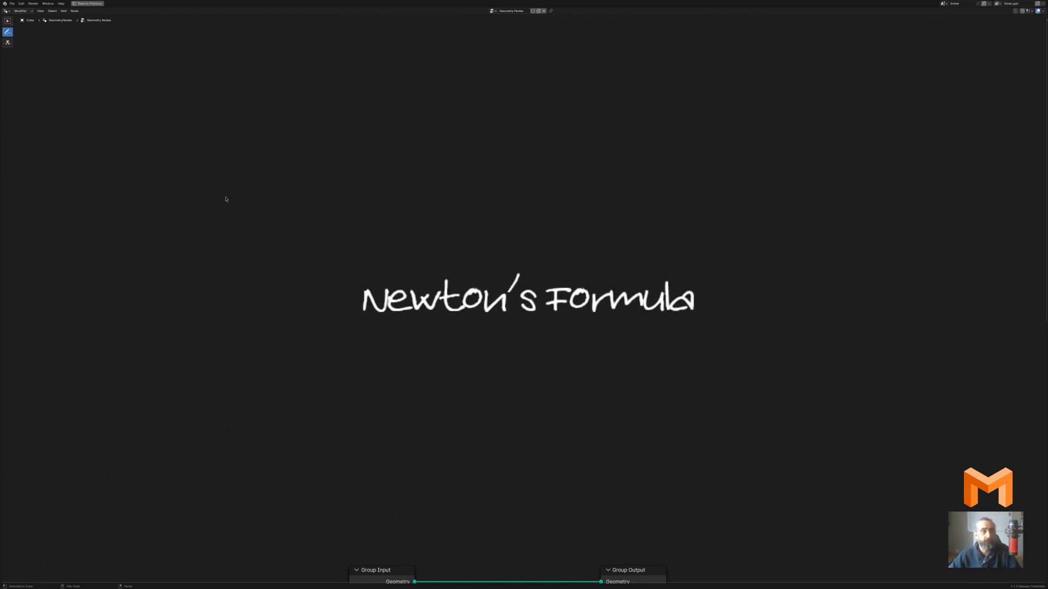
Sketch two bodies labelled B1 with mass m1 and B2 with mass m2, with attraction arrows pointing toward each other
mouse_move(220, 203)
mouse_down()
mouse_move(168, 219)
mouse_move(178, 206)
mouse_move(166, 221)
mouse_up()
drag(183, 220, 202, 253)
drag(205, 246, 209, 257)
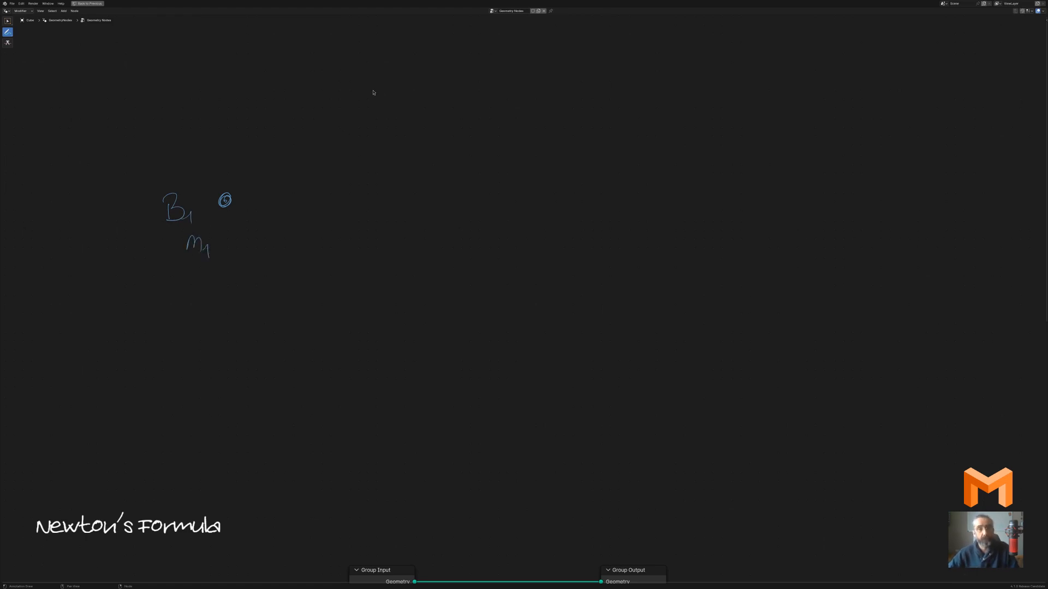
mouse_move(380, 107)
mouse_down()
mouse_move(369, 102)
mouse_move(391, 99)
mouse_move(439, 129)
mouse_up()
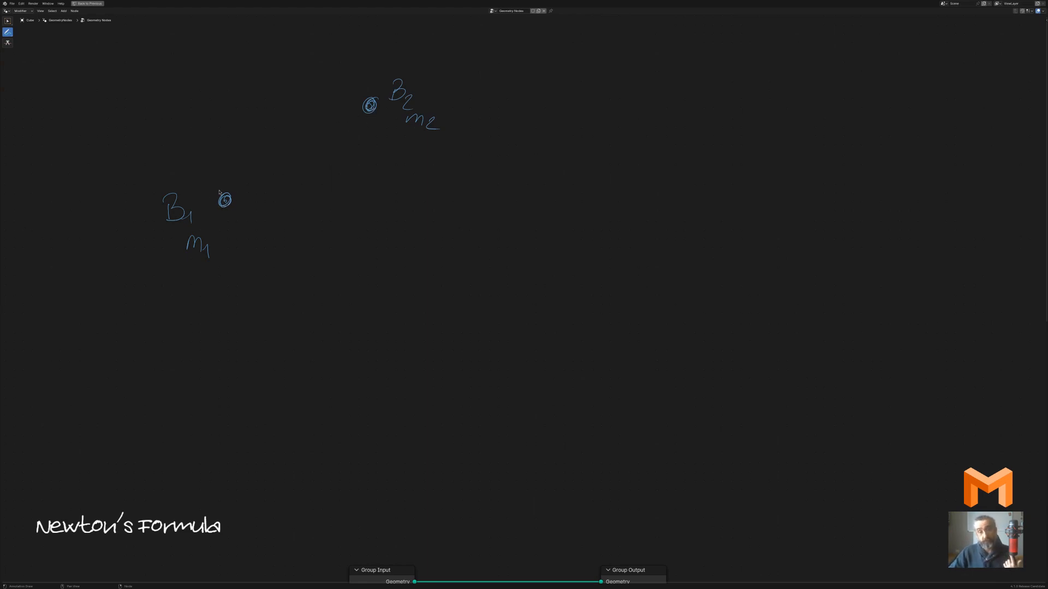
drag(228, 197, 254, 178)
drag(359, 110, 332, 123)
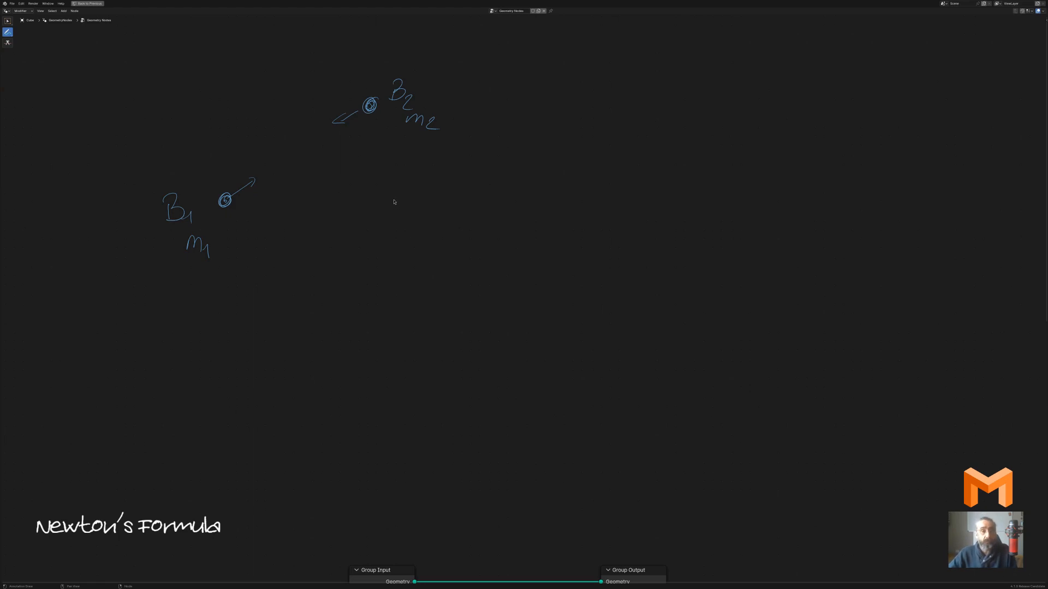
Write the formula a = G m2/d² dt u with vector arrows over a and u, and mark the unit vector of length 1 beside B1
mouse_move(400, 195)
mouse_down()
mouse_move(393, 213)
mouse_move(440, 205)
mouse_up()
drag(421, 213, 493, 206)
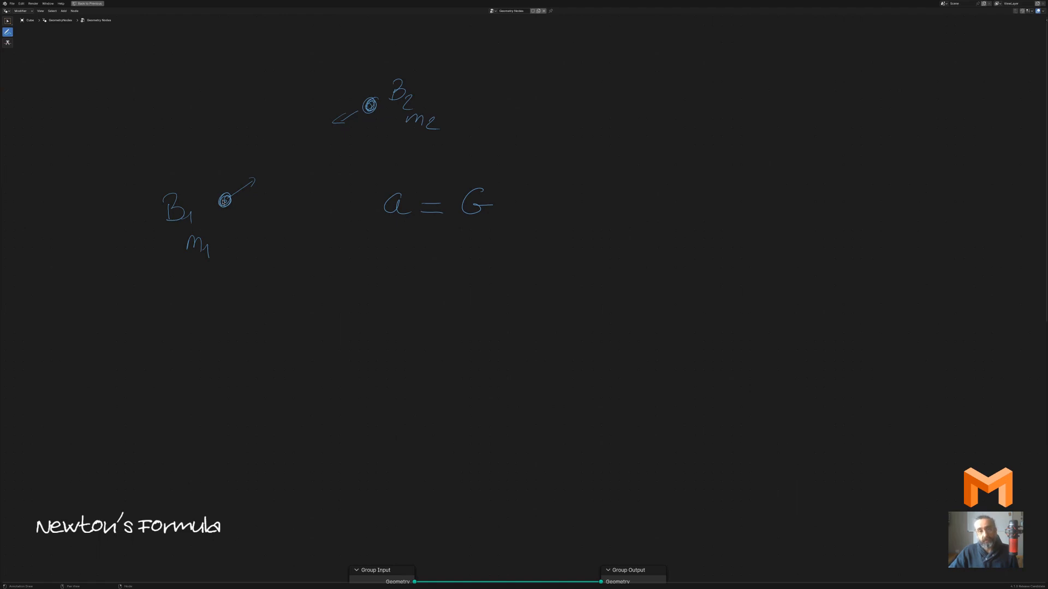
mouse_move(530, 167)
mouse_down()
mouse_move(522, 181)
mouse_move(603, 209)
mouse_up()
drag(540, 255, 544, 278)
drag(552, 226, 563, 235)
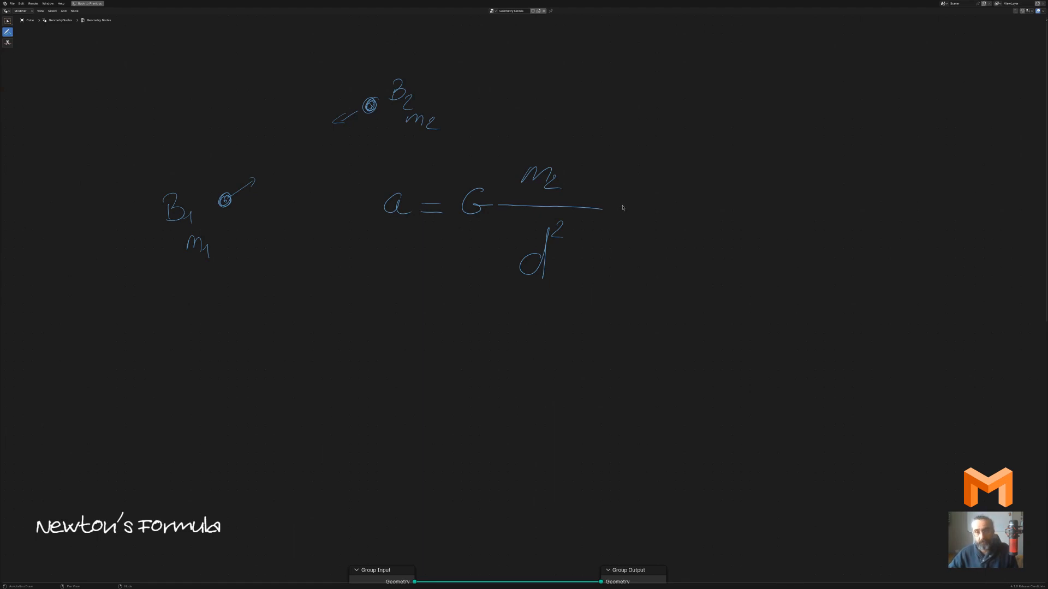
mouse_move(622, 203)
mouse_down()
mouse_move(628, 219)
mouse_move(632, 210)
mouse_up()
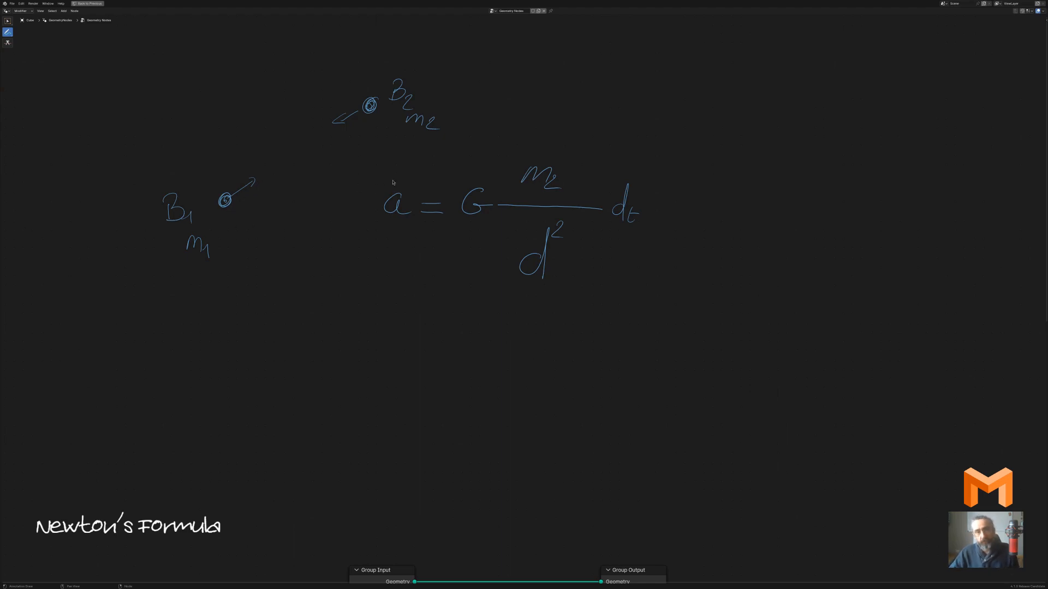
mouse_move(380, 180)
mouse_down()
mouse_move(417, 182)
mouse_move(409, 188)
mouse_up()
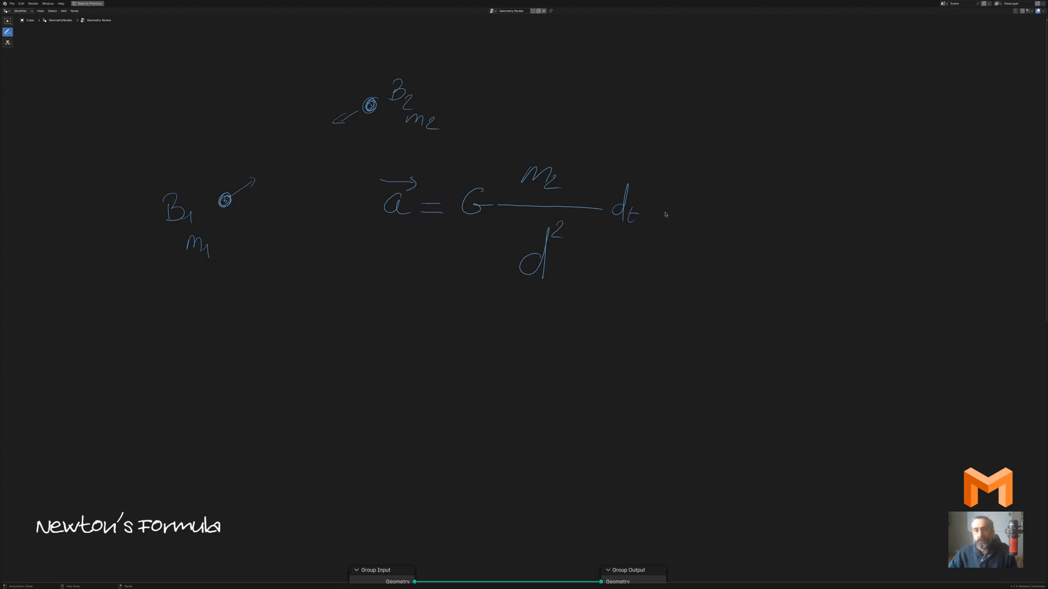
mouse_move(655, 209)
mouse_down()
mouse_move(670, 211)
mouse_move(677, 197)
mouse_move(678, 206)
mouse_up()
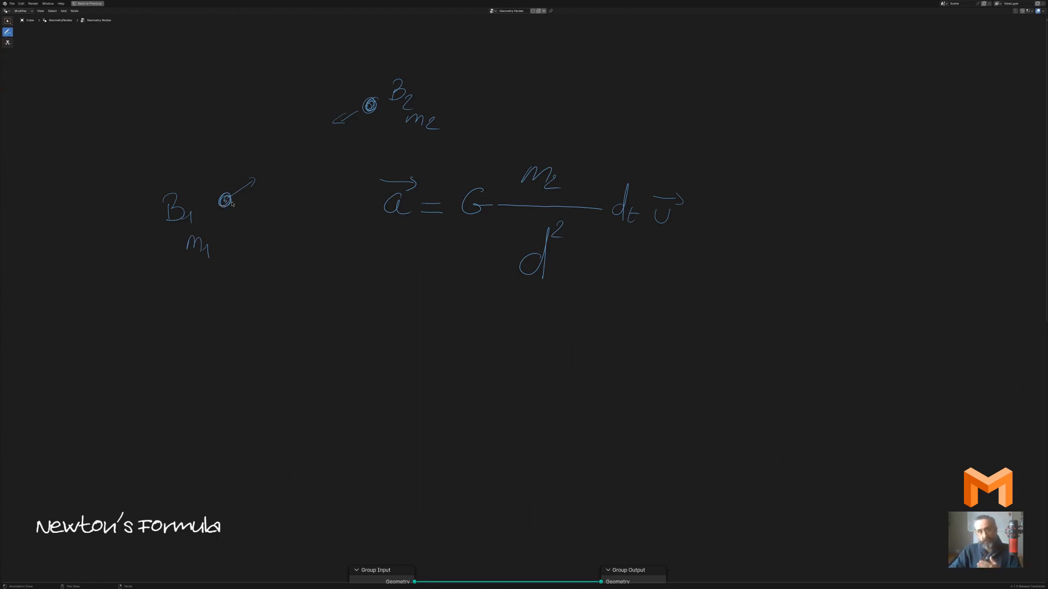
drag(235, 207, 249, 196)
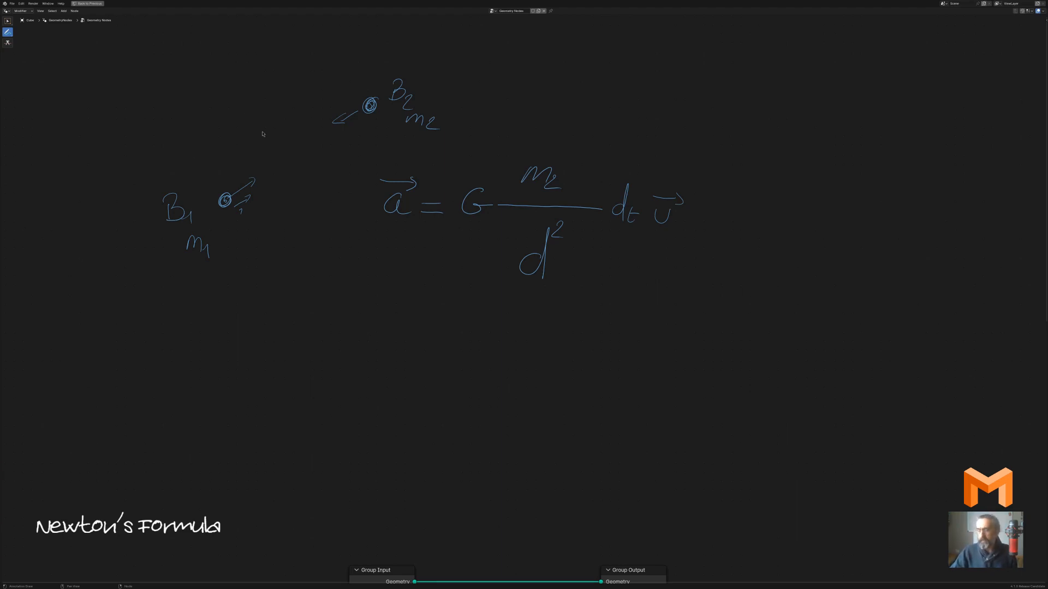
Sketch a third body above B1, labelled B3 with mass m3
mouse_move(284, 115)
middle_down()
mouse_move(290, 155)
mouse_move(358, 243)
middle_up()
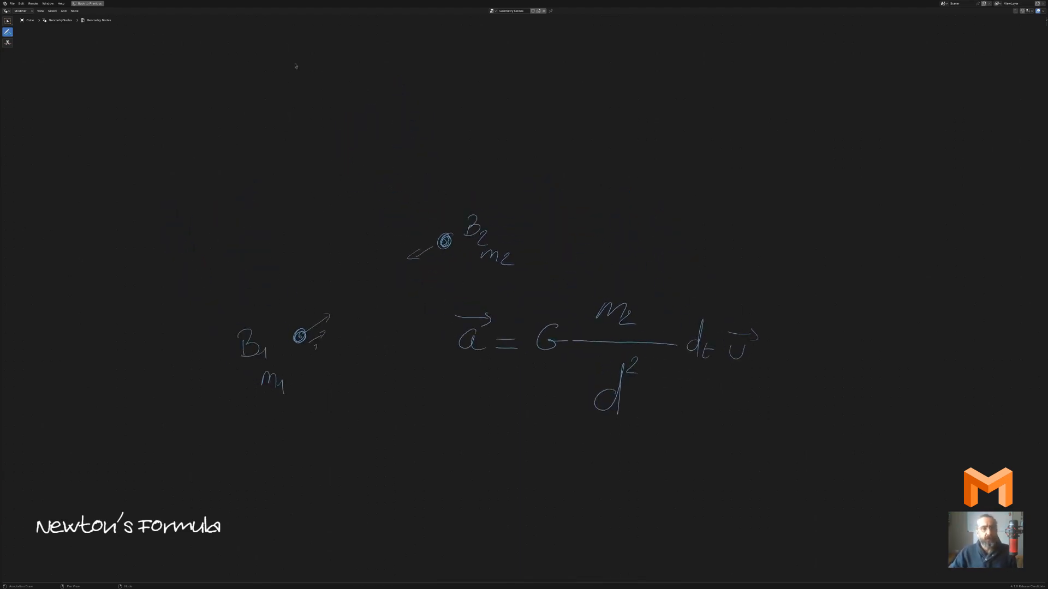
drag(264, 161, 262, 162)
mouse_move(192, 124)
mouse_down()
mouse_move(189, 149)
mouse_move(214, 143)
mouse_move(219, 183)
mouse_up()
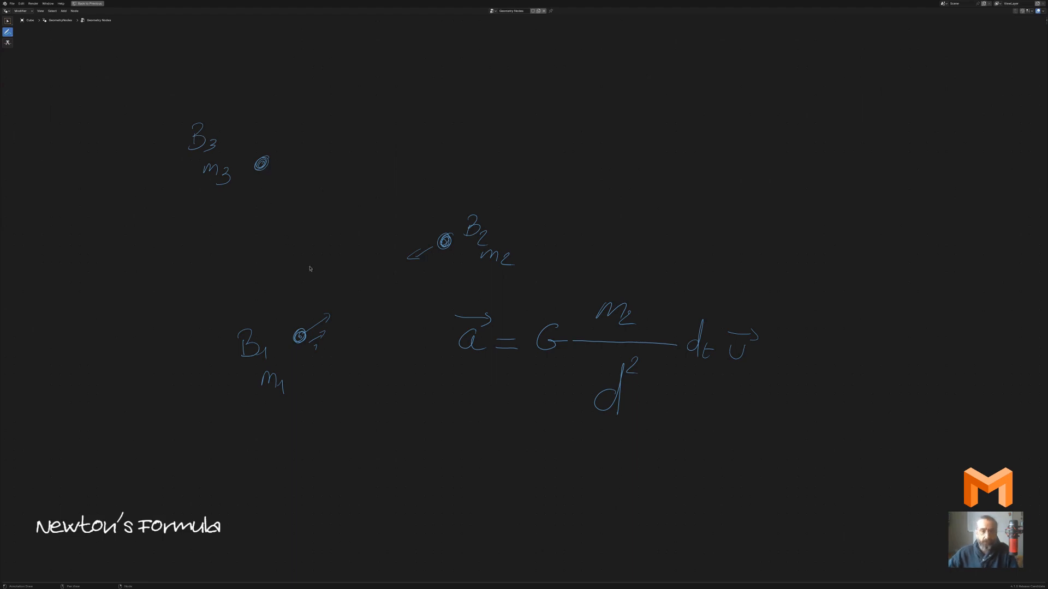
Draw B1's attraction arrow toward B3 and the resultant arrow of its two attractions, ending at a small circle
drag(299, 327, 289, 294)
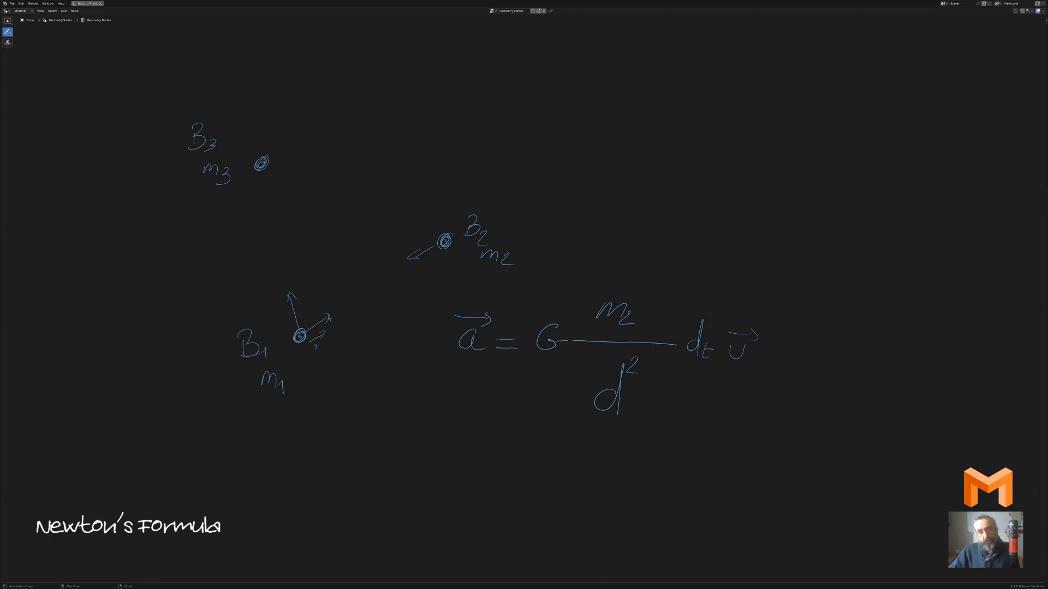
drag(289, 289, 312, 273)
drag(309, 315, 322, 275)
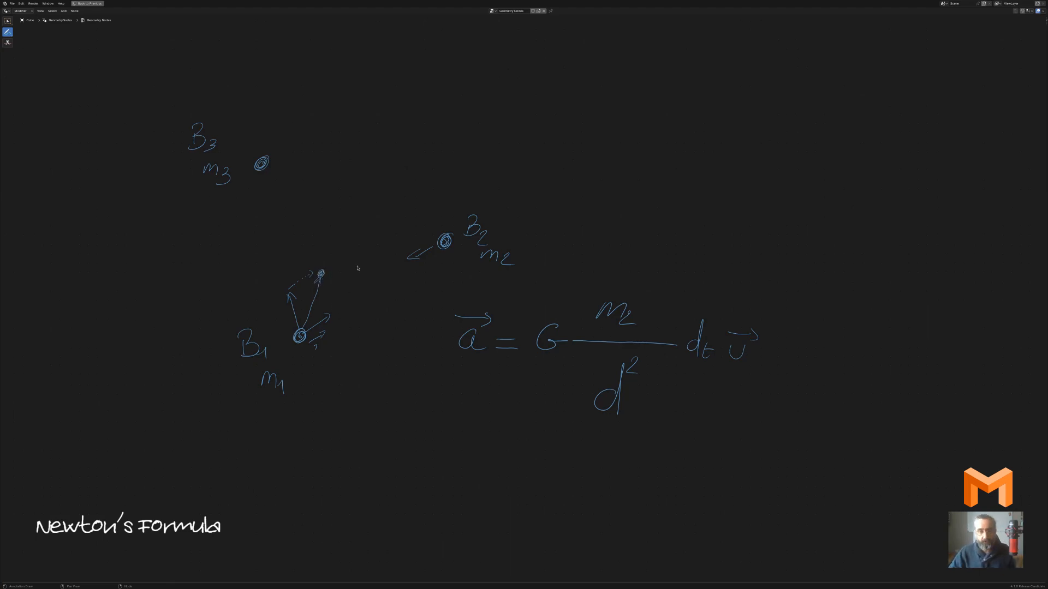
Draw the missing attraction arrows on B2 and B3, plus a line from each body to a small circle marking its resulting position
middle_drag(360, 143, 286, 128)
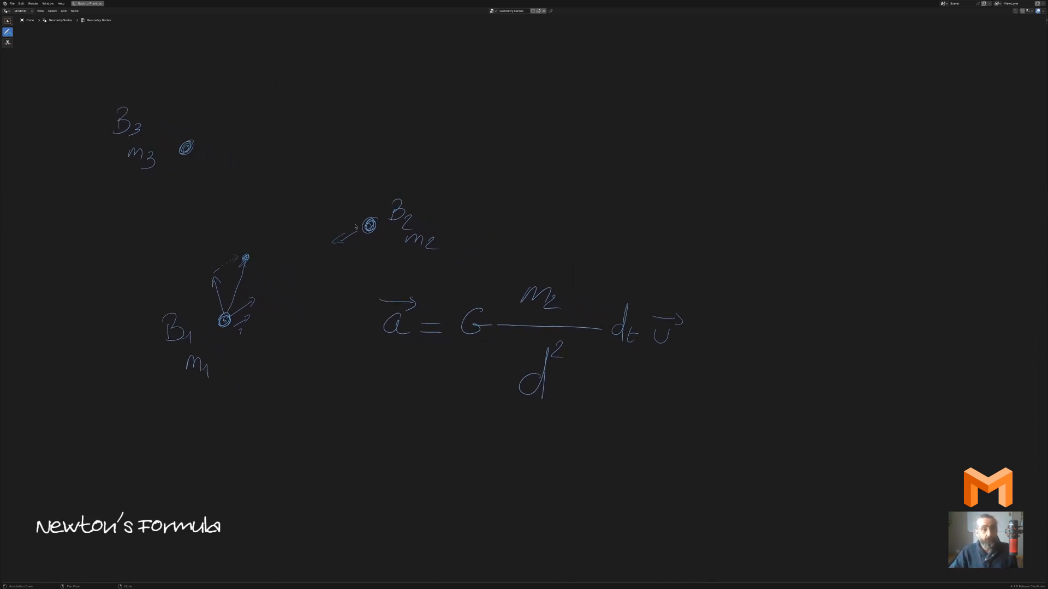
drag(355, 217, 332, 208)
mouse_move(187, 158)
mouse_down()
mouse_move(191, 193)
mouse_move(202, 153)
mouse_move(212, 170)
mouse_up()
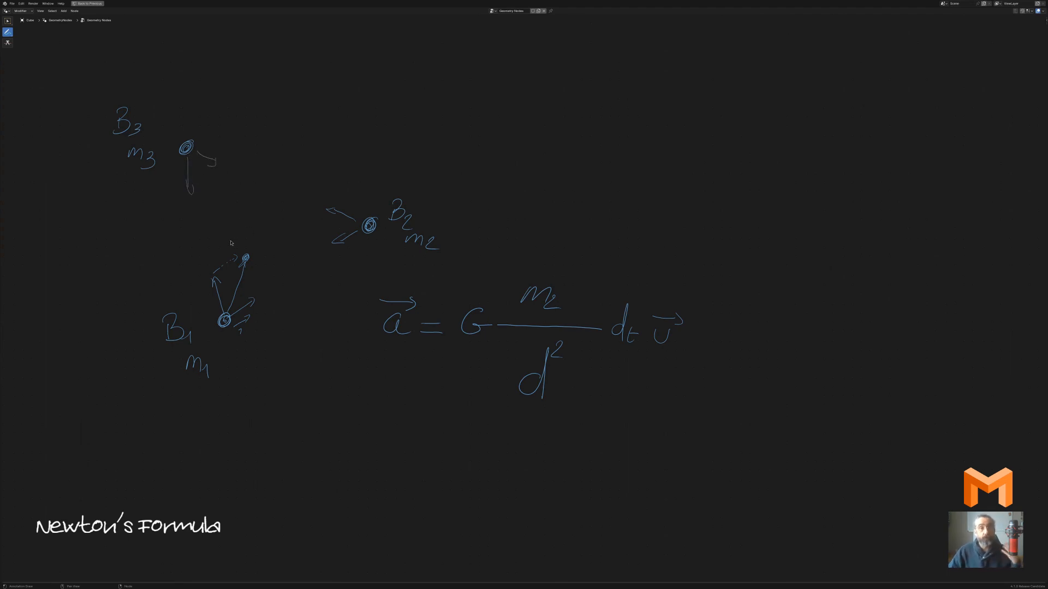
click(201, 176)
drag(195, 157, 208, 187)
drag(211, 189, 220, 200)
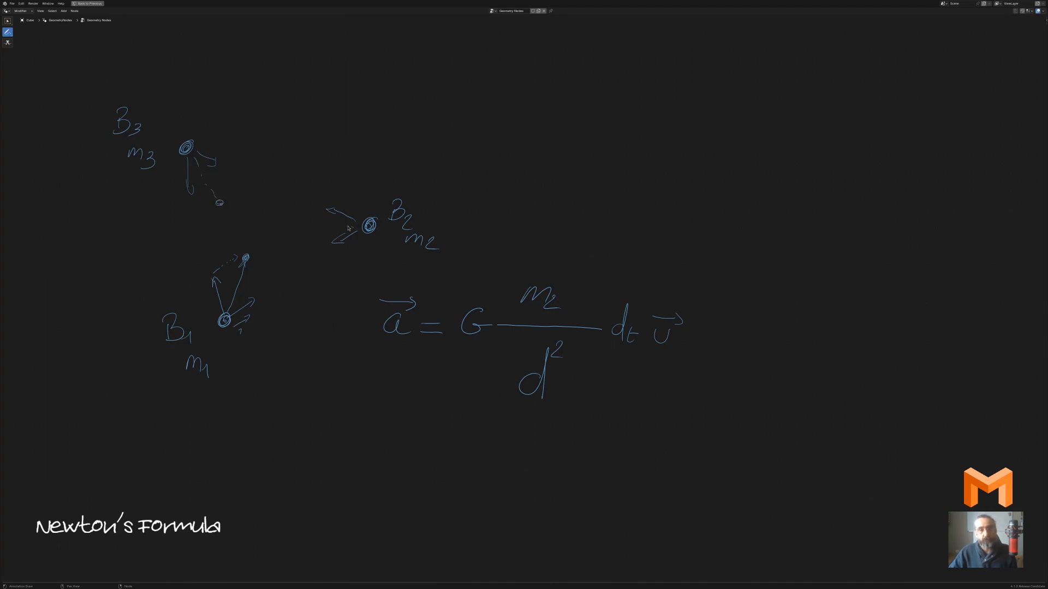
drag(354, 225, 334, 223)
drag(330, 224, 314, 224)
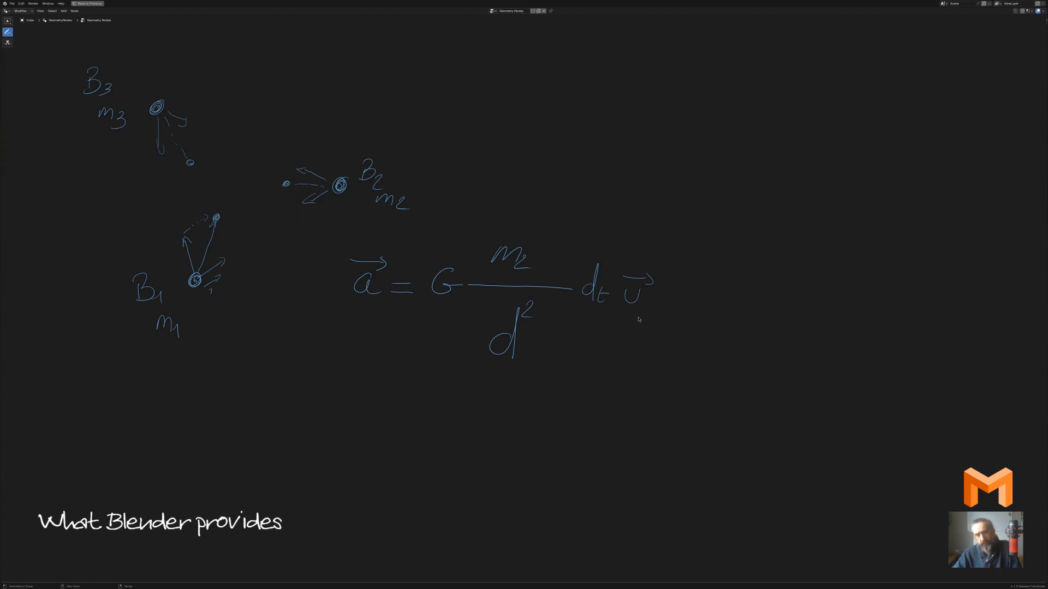
Sketch coordinate axes above the formula with points B1 and B2, their position vectors from the origin, and a vector from B1 to B2
drag(637, 55, 615, 201)
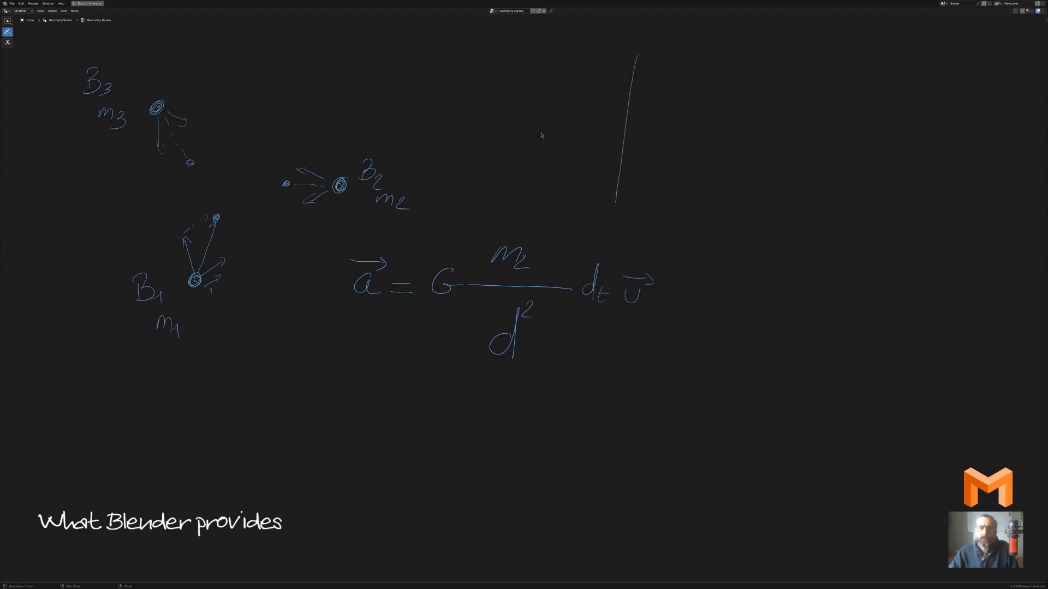
drag(537, 145, 696, 176)
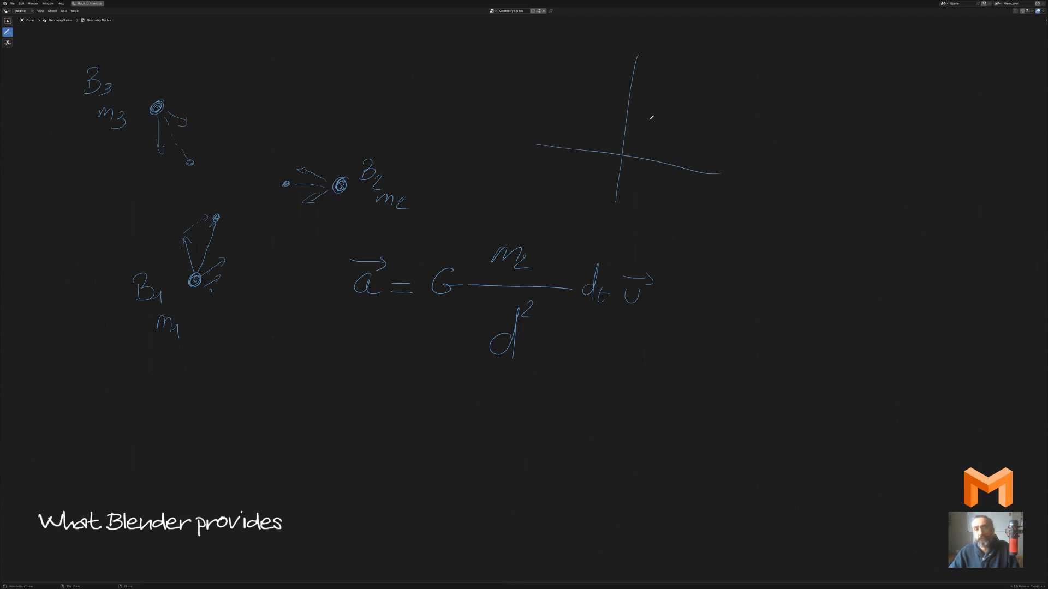
drag(649, 119, 638, 112)
drag(713, 102, 742, 115)
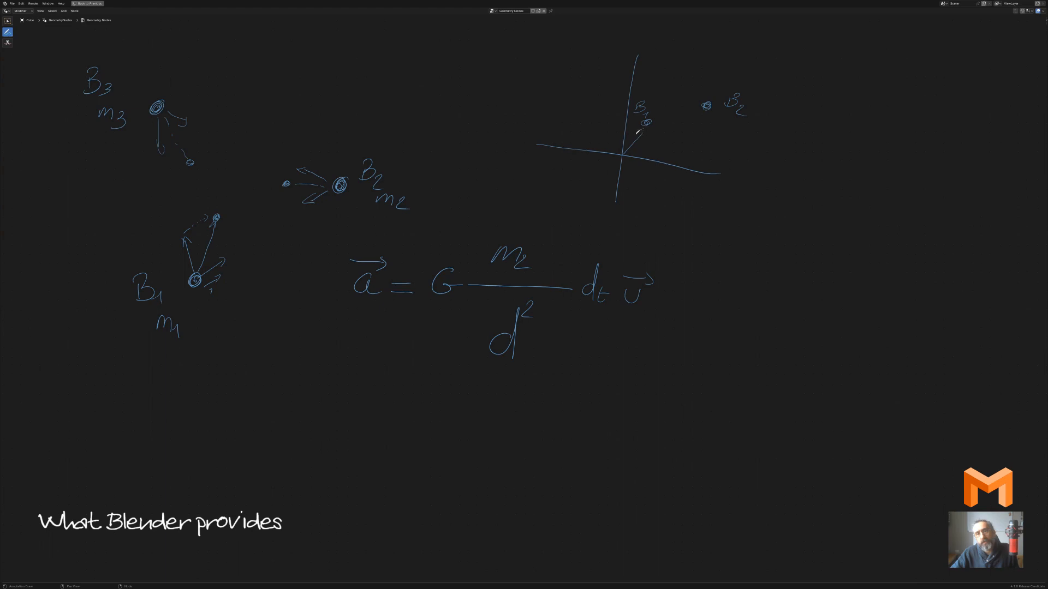
drag(624, 156, 697, 117)
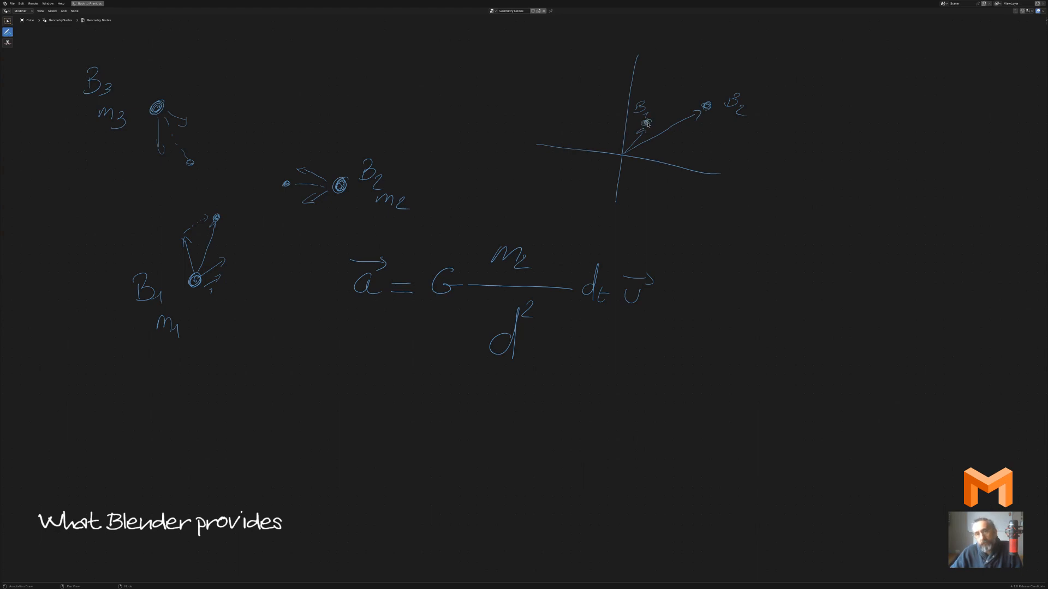
mouse_move(648, 120)
mouse_down()
mouse_move(701, 107)
mouse_move(673, 102)
mouse_move(681, 91)
mouse_move(670, 108)
mouse_move(677, 99)
mouse_up()
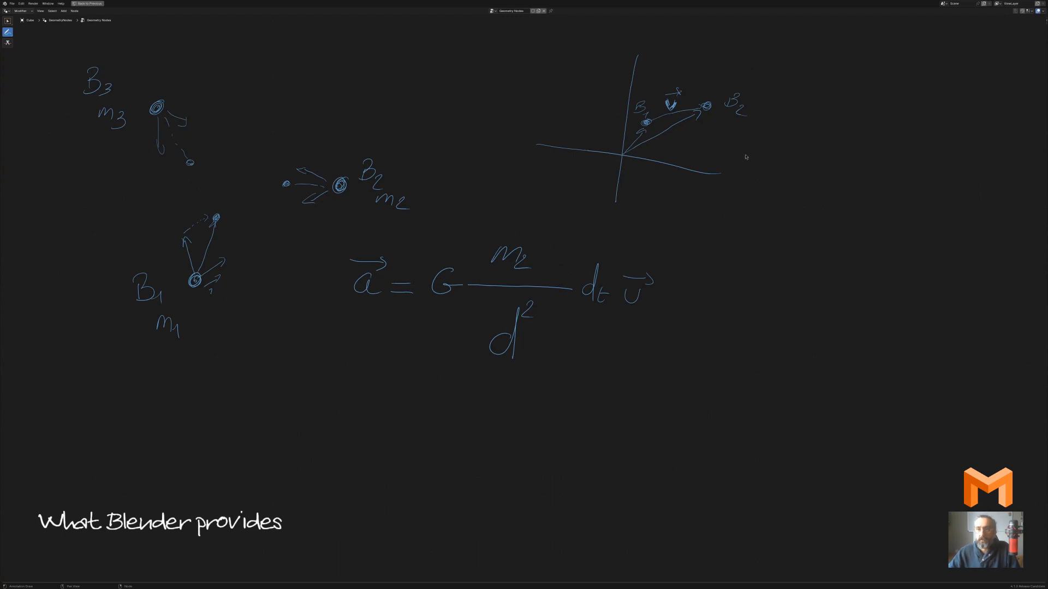
Write the vector difference B2 − B1 beside the axes sketch, with arrows over both terms
drag(783, 159, 786, 176)
drag(801, 169, 815, 183)
mouse_move(781, 147)
mouse_down()
mouse_move(815, 151)
mouse_move(843, 178)
mouse_move(870, 162)
mouse_move(864, 182)
mouse_up()
drag(879, 178, 894, 157)
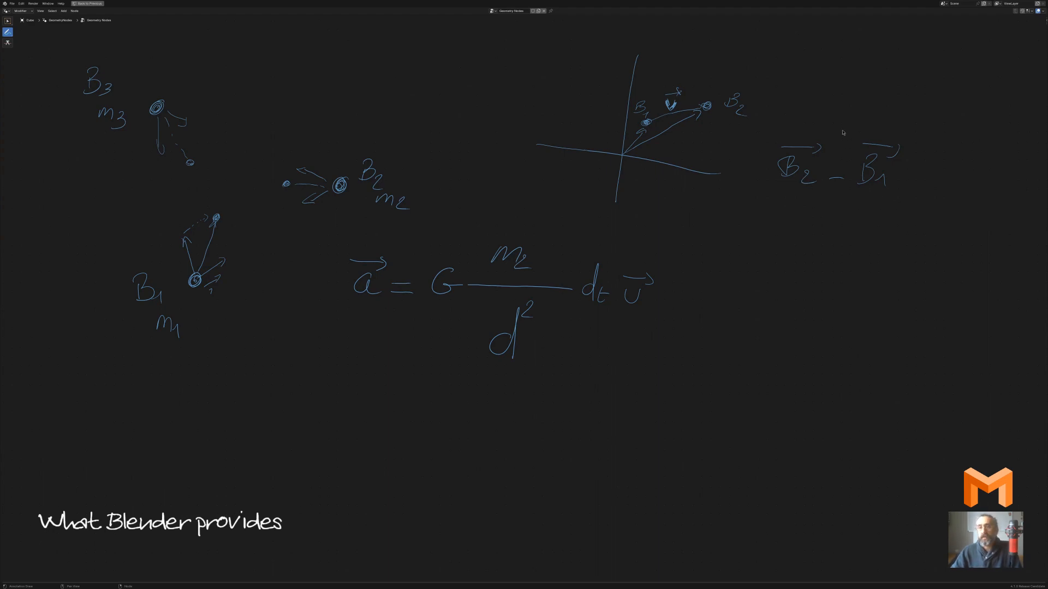
Draw two branching arrows from the B2 − B1 expression and label them Length and Normalize
mouse_move(842, 132)
middle_down()
mouse_move(676, 141)
mouse_move(606, 193)
mouse_move(580, 187)
middle_up()
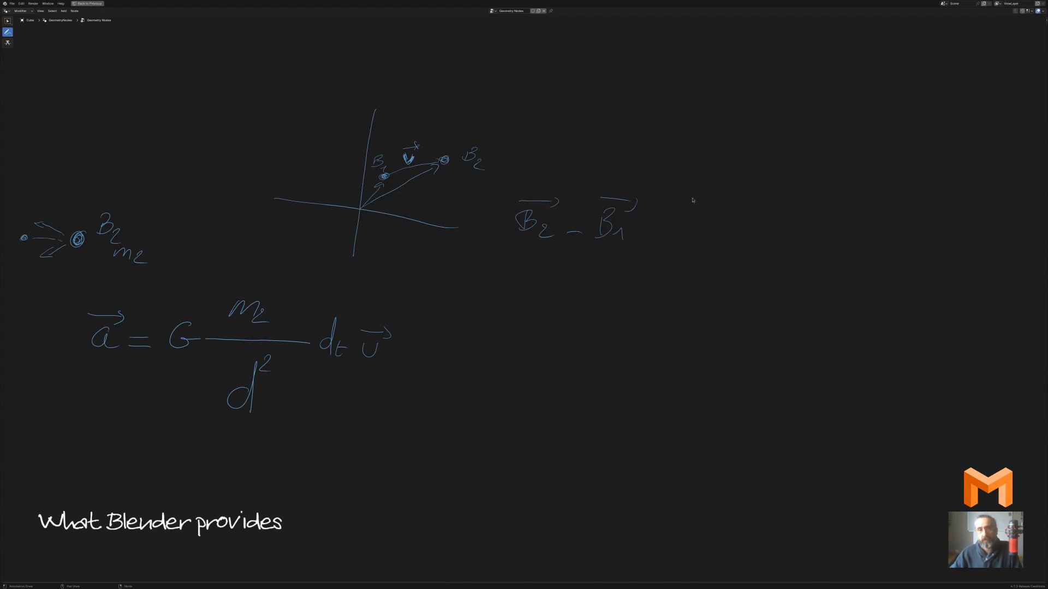
mouse_move(644, 224)
mouse_down()
mouse_move(725, 173)
mouse_move(729, 184)
mouse_up()
mouse_move(653, 236)
mouse_down()
mouse_move(721, 280)
mouse_move(697, 281)
mouse_up()
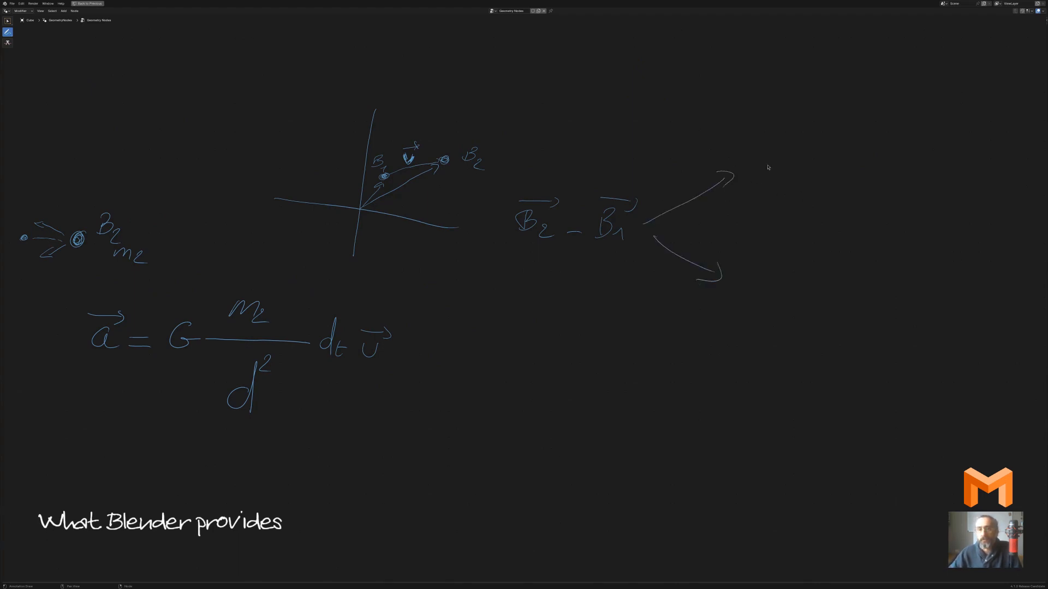
mouse_move(761, 150)
mouse_down()
mouse_move(768, 185)
mouse_move(801, 182)
mouse_move(788, 201)
mouse_up()
drag(817, 160, 818, 191)
mouse_move(809, 177)
mouse_down()
mouse_move(830, 175)
mouse_move(842, 195)
mouse_up()
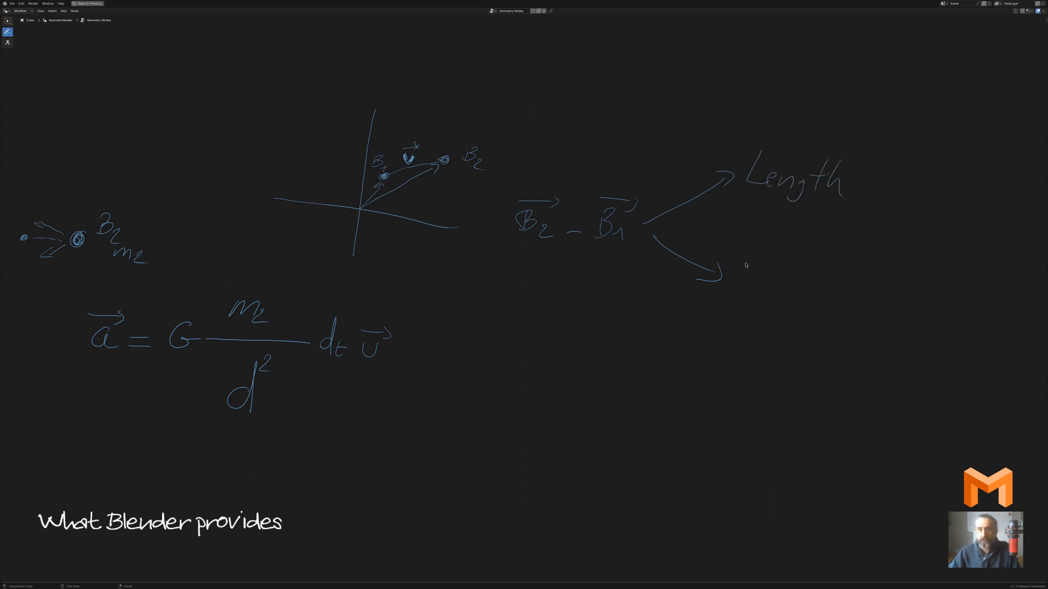
mouse_move(736, 260)
mouse_down()
mouse_move(820, 291)
mouse_move(858, 289)
mouse_up()
drag(863, 279, 895, 293)
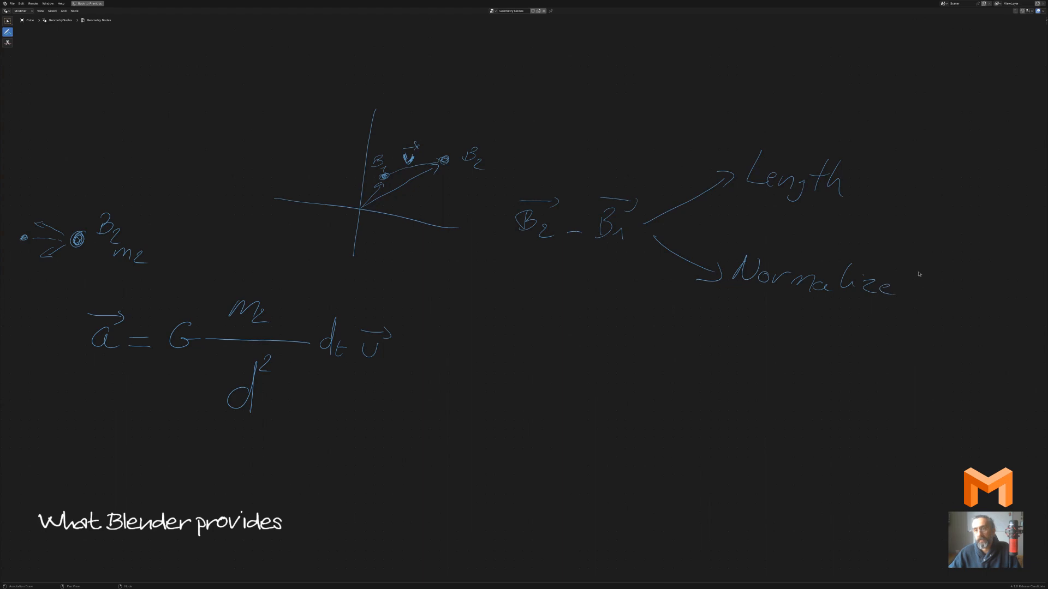
Add an arrow from Length to d and an arrow from Normalize to the vector u
middle_drag(819, 150, 647, 167)
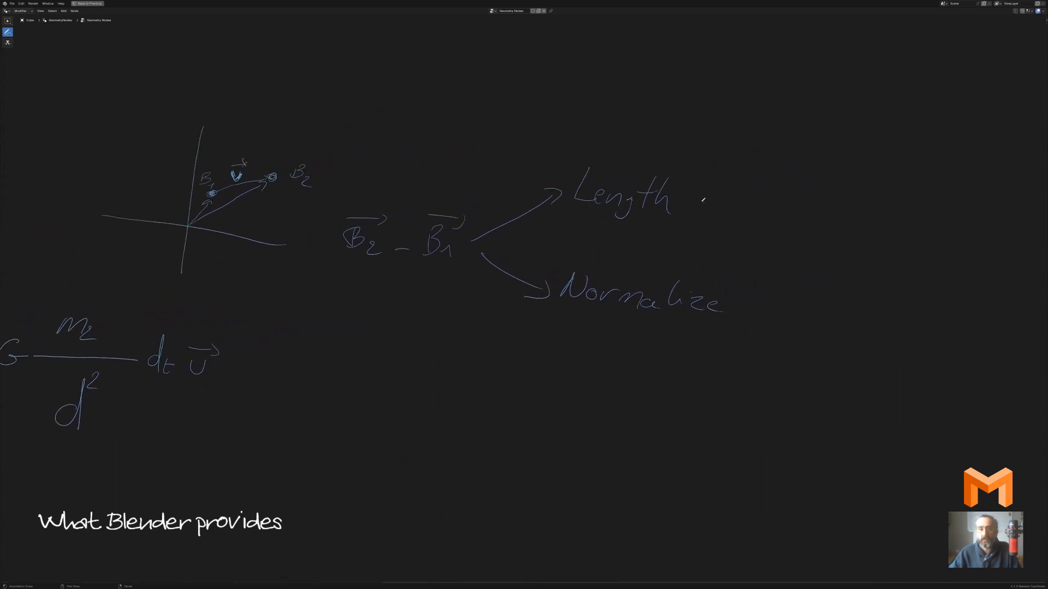
mouse_move(702, 203)
mouse_down()
mouse_move(755, 211)
mouse_move(786, 179)
mouse_move(775, 219)
mouse_up()
mouse_move(732, 304)
mouse_down()
mouse_move(776, 305)
mouse_move(768, 310)
mouse_move(825, 293)
mouse_up()
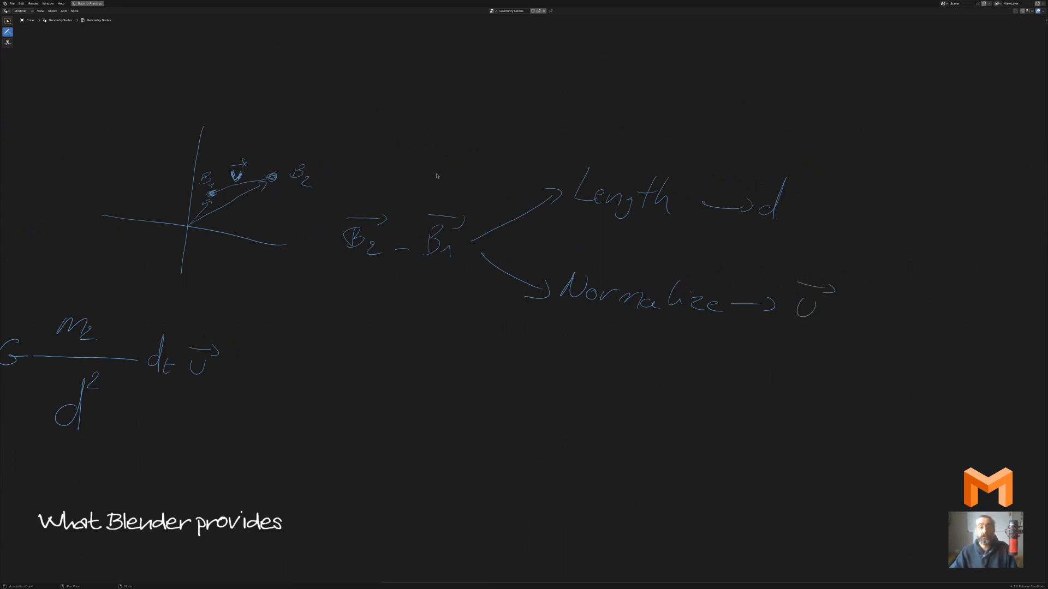
mouse_move(436, 176)
middle_down()
mouse_move(949, 179)
mouse_move(939, 129)
middle_up()
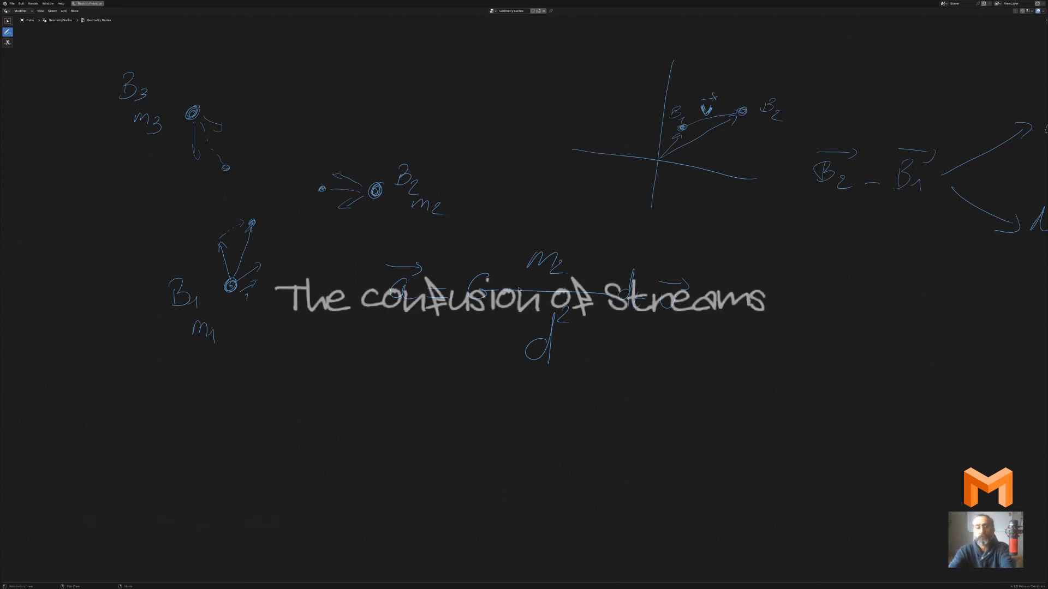
Add a Position node below the link between Group Input and Group Output
scroll(614, 410, down, 3)
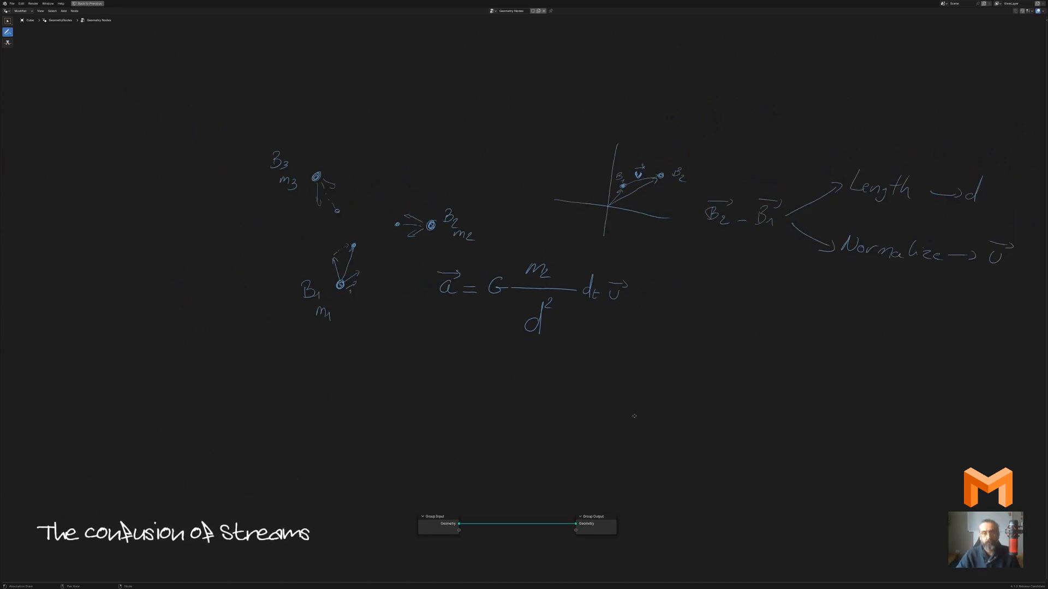
middle_drag(632, 419, 615, 198)
scroll(571, 351, up, 4)
scroll(571, 351, up, 1)
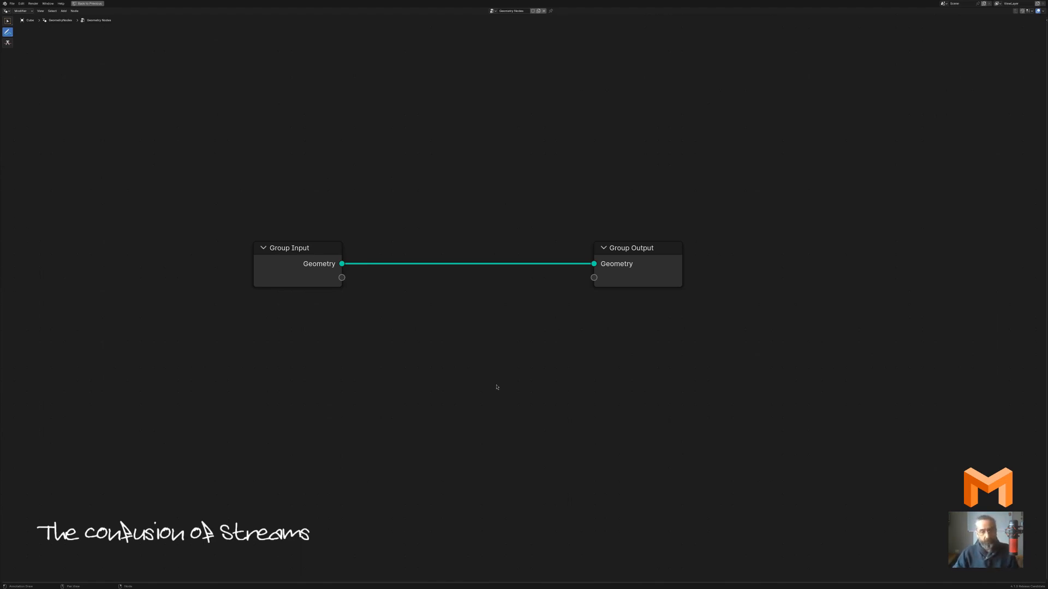
key(shift+a)
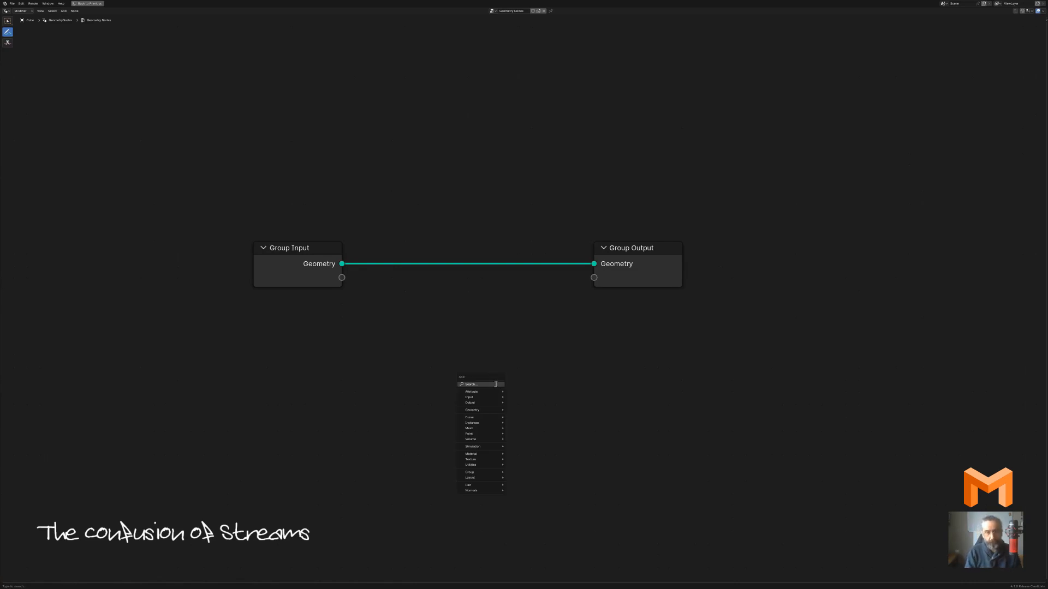
text(position)
key(Return)
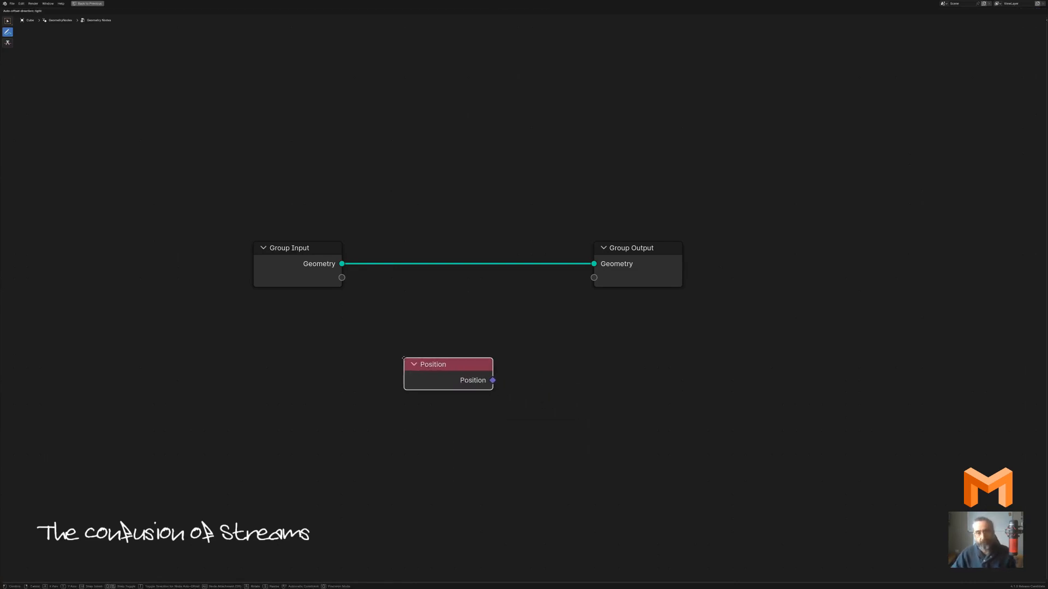
click(402, 358)
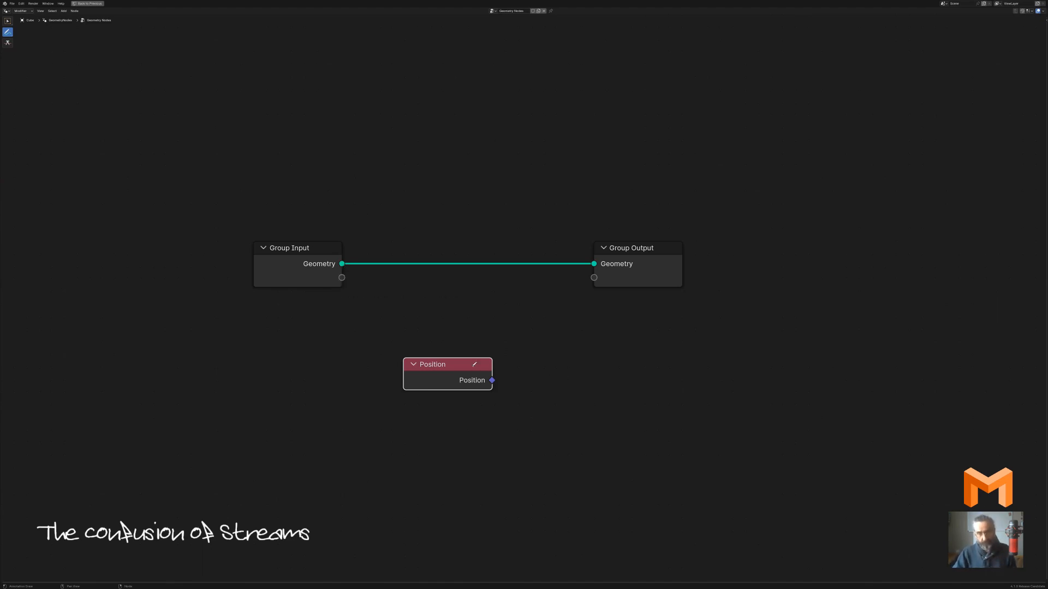
Undo the stray annotation stroke, switch to the selection tool, and pull trial links from the Position node's output
drag(472, 367, 434, 362)
mouse_move(488, 376)
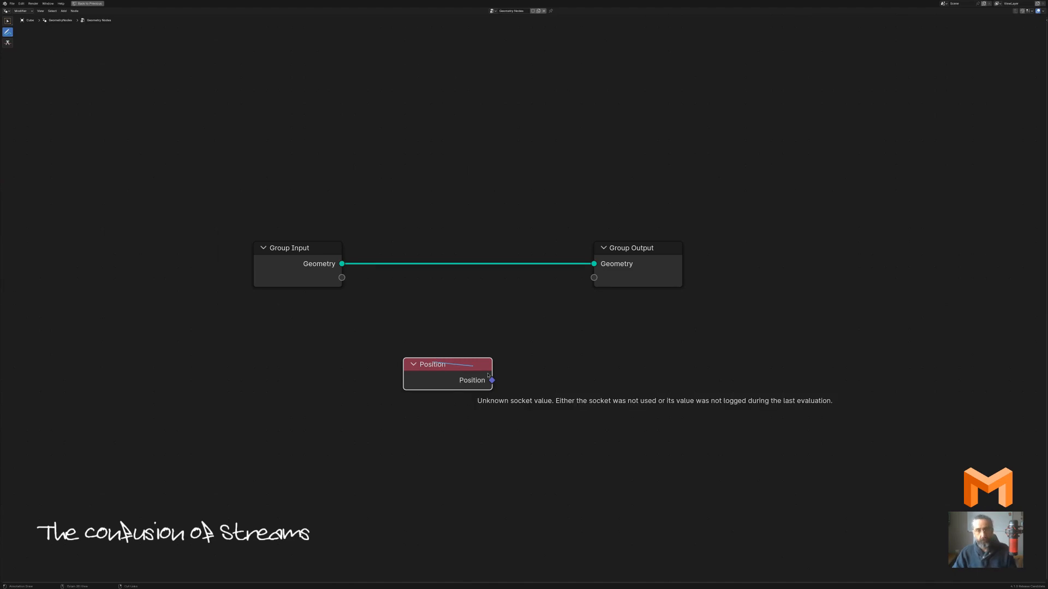
key(ctrl+z)
click(8, 20)
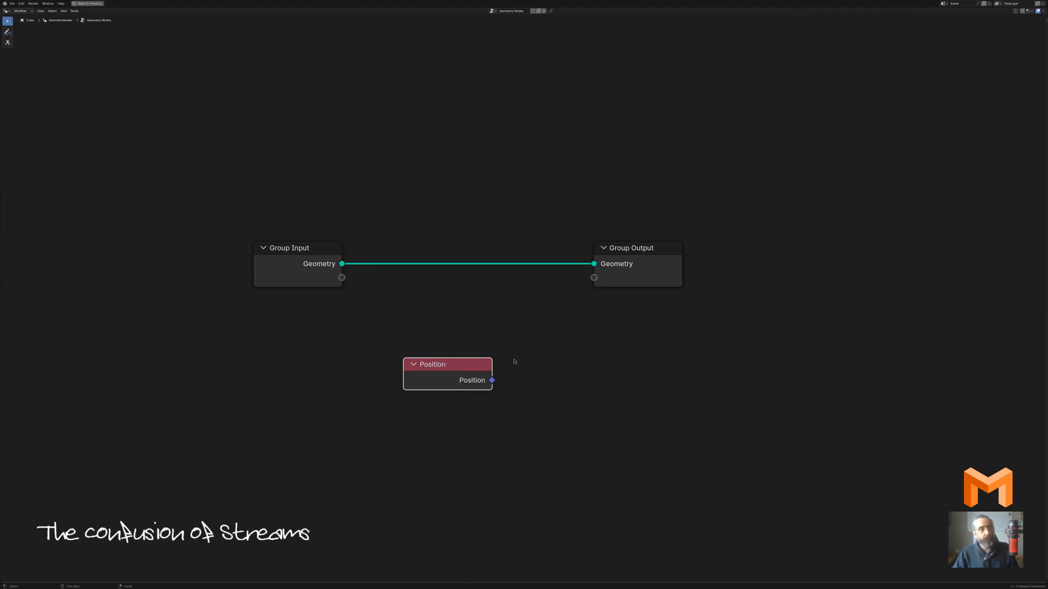
drag(492, 380, 576, 350)
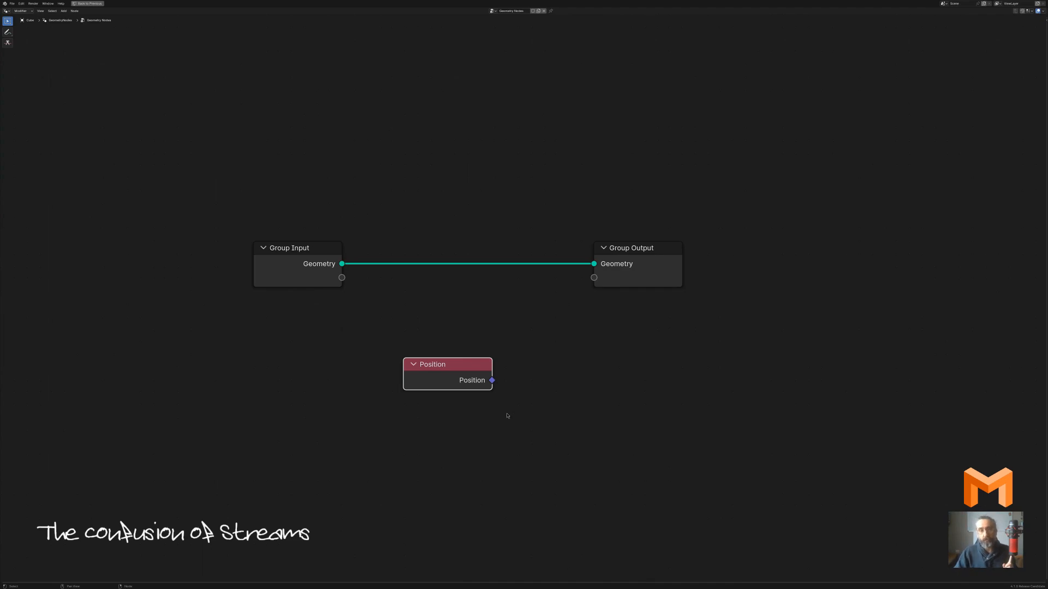
drag(492, 381, 607, 342)
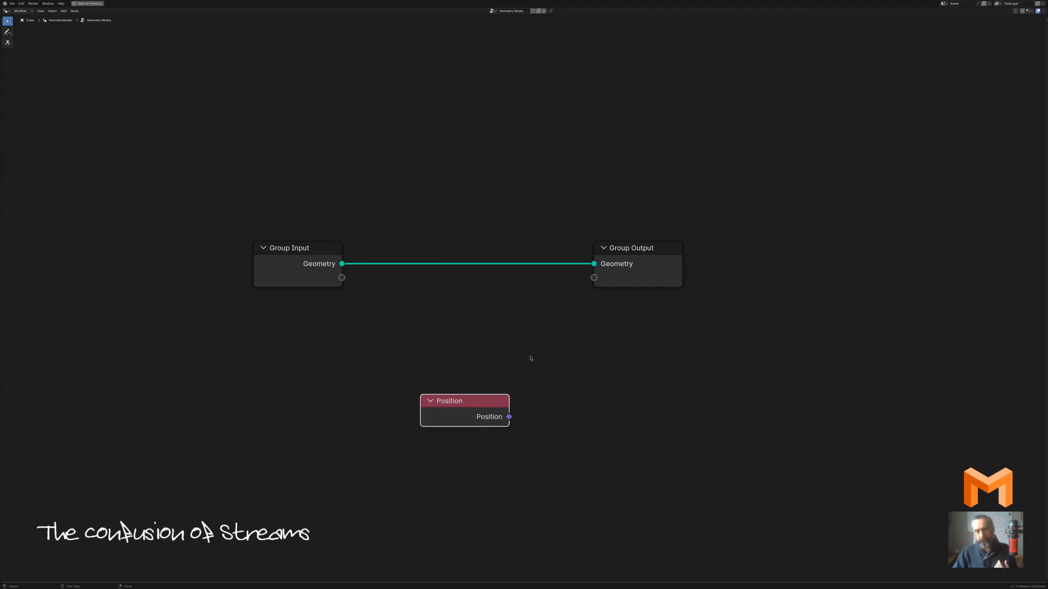
Examine the three-body sketch and the acceleration formula in relation to the node tree
scroll(531, 355, down, 6)
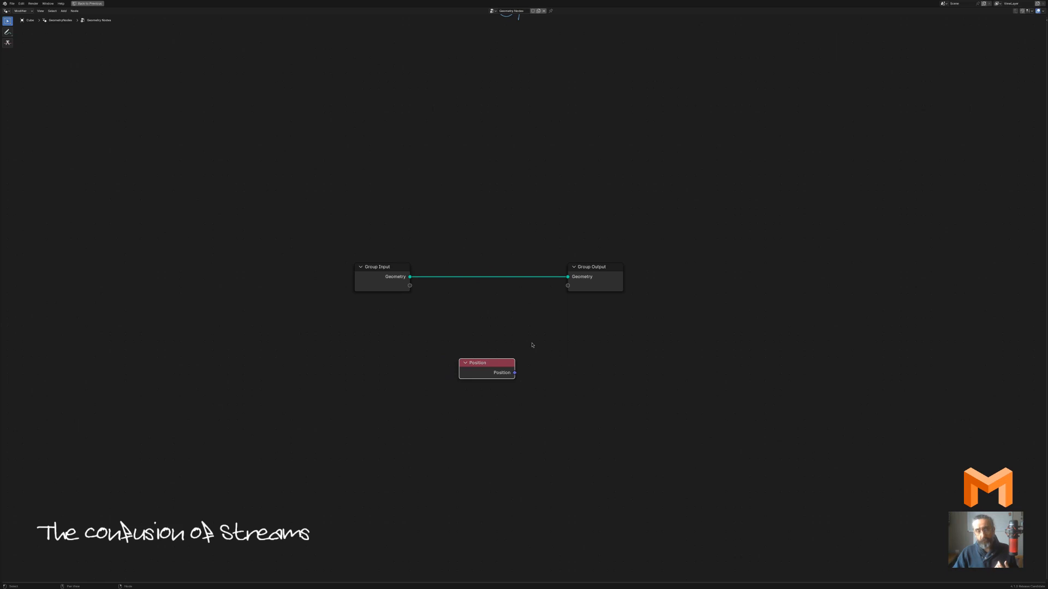
scroll(532, 345, down, 2)
middle_drag(502, 179, 512, 276)
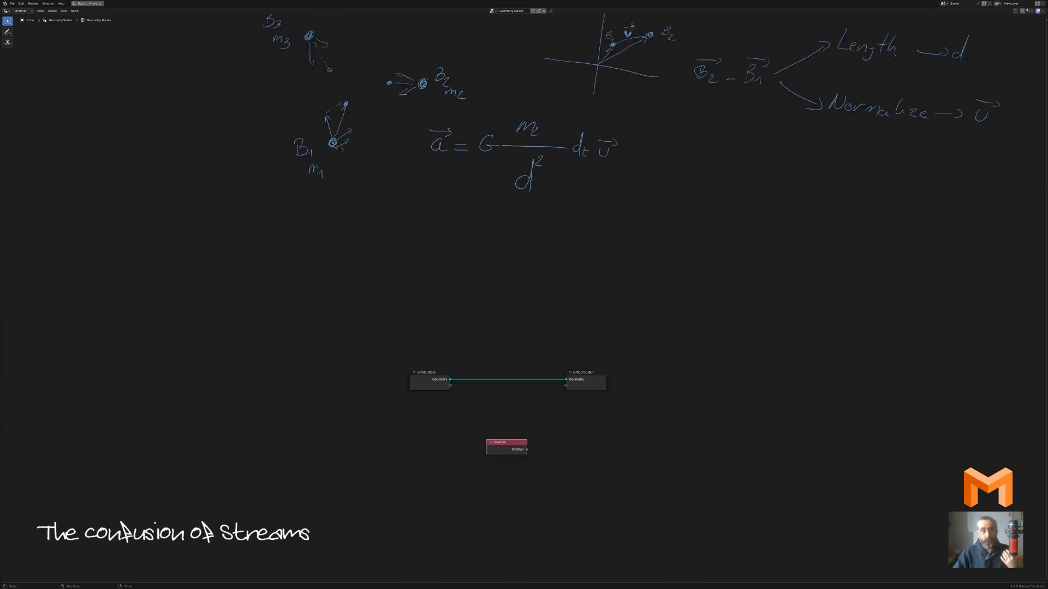
scroll(512, 276, down, 1)
scroll(512, 276, up, 5)
middle_drag(382, 199, 426, 302)
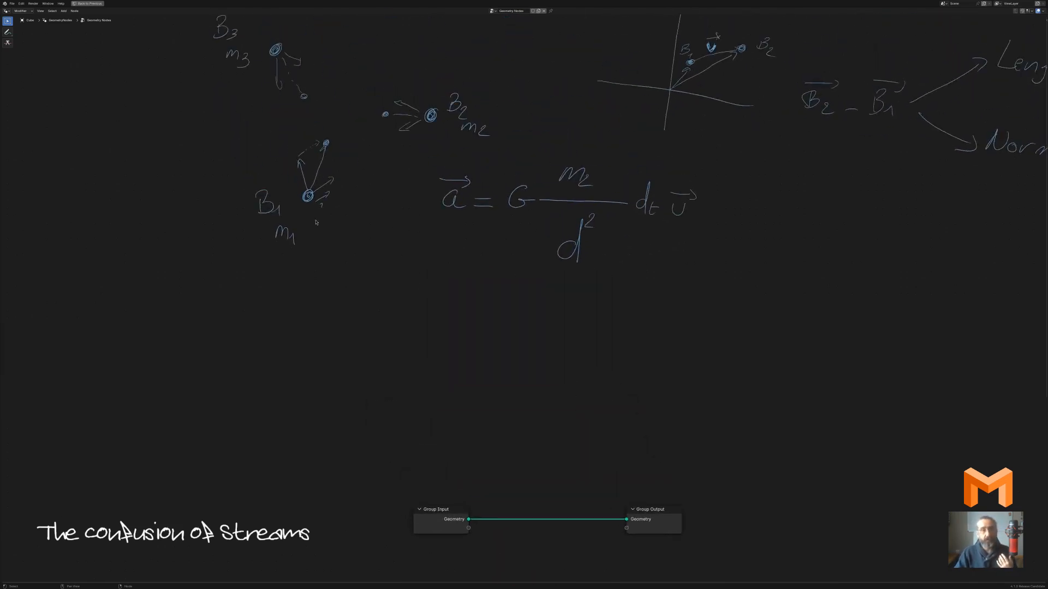
scroll(317, 221, down, 1)
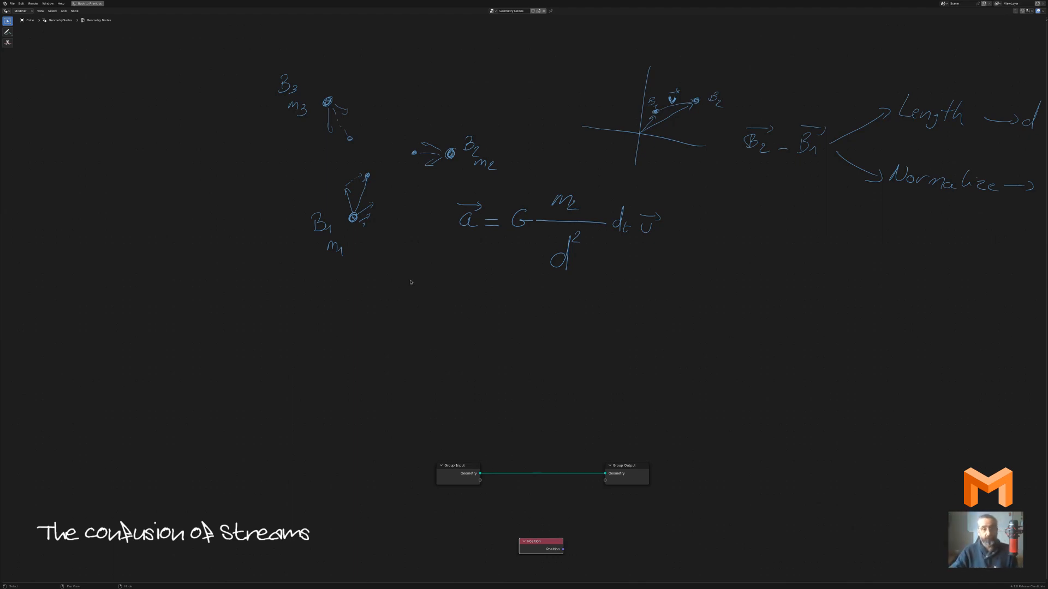
scroll(526, 315, down, 2)
middle_drag(560, 367, 408, 194)
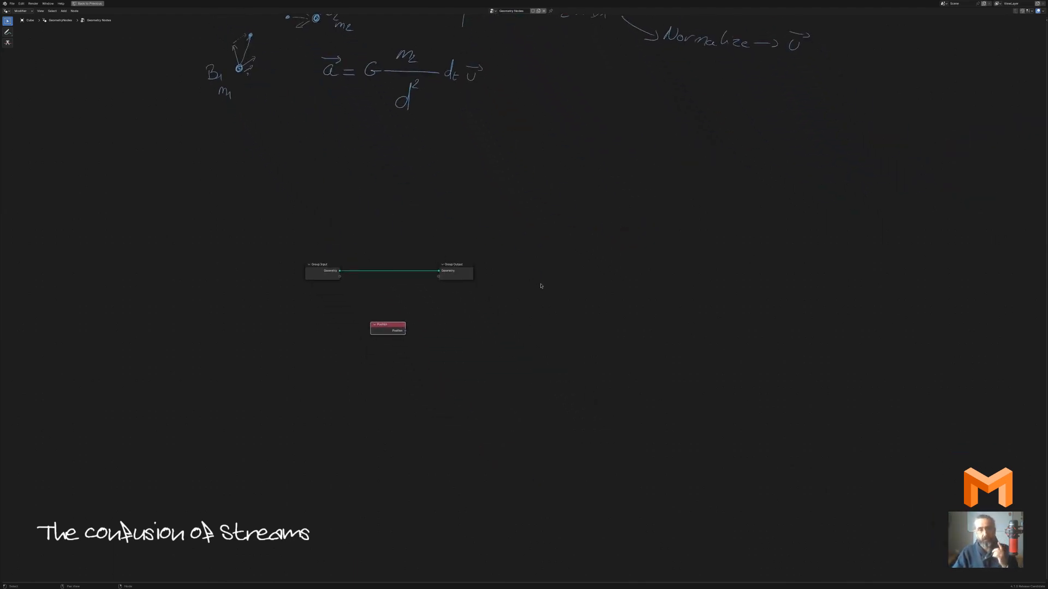
scroll(541, 285, up, 2)
scroll(523, 299, up, 1)
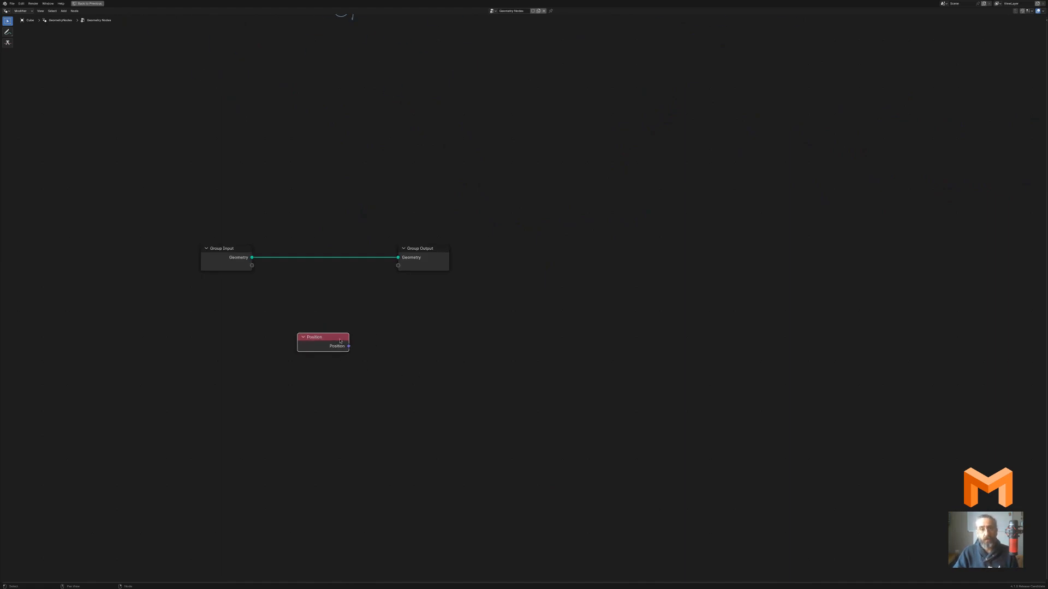
Restore the node editor from full screen to the regular workspace layout and delete the Position node
drag(340, 341, 449, 396)
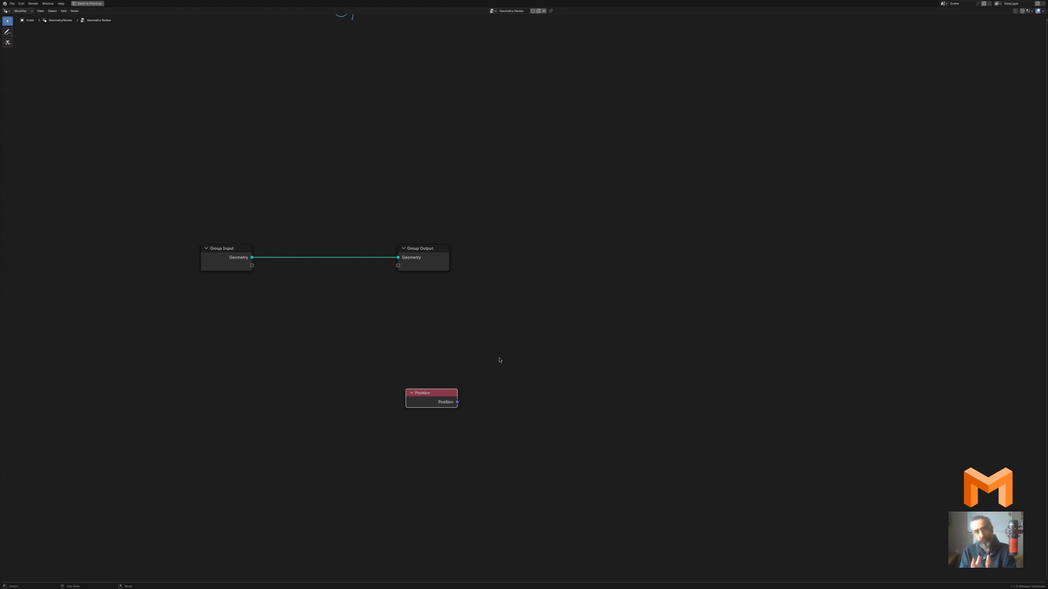
key(ctrl+space)
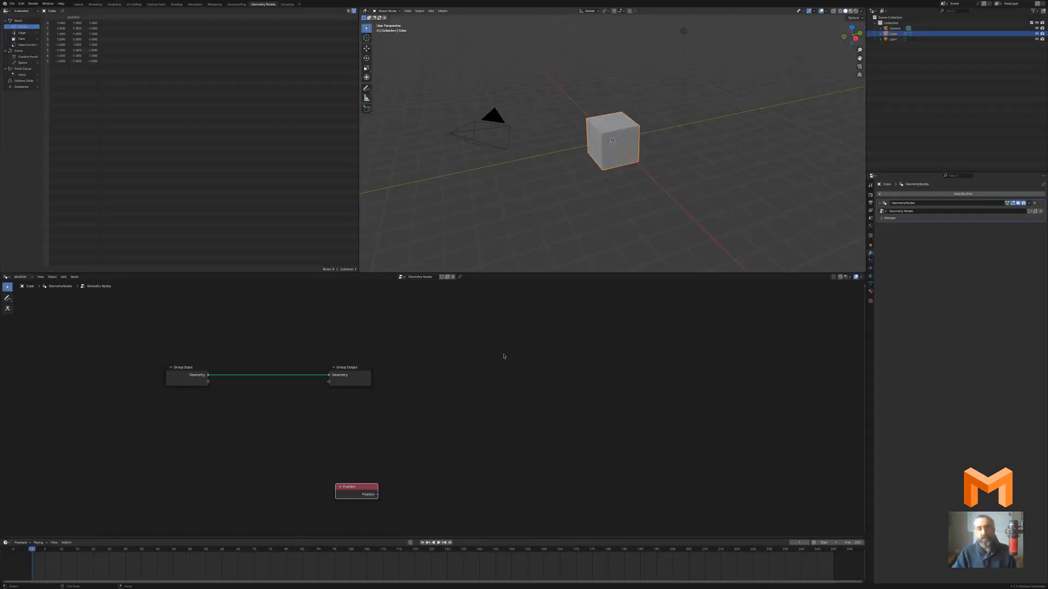
middle_drag(451, 449, 535, 432)
drag(486, 511, 404, 453)
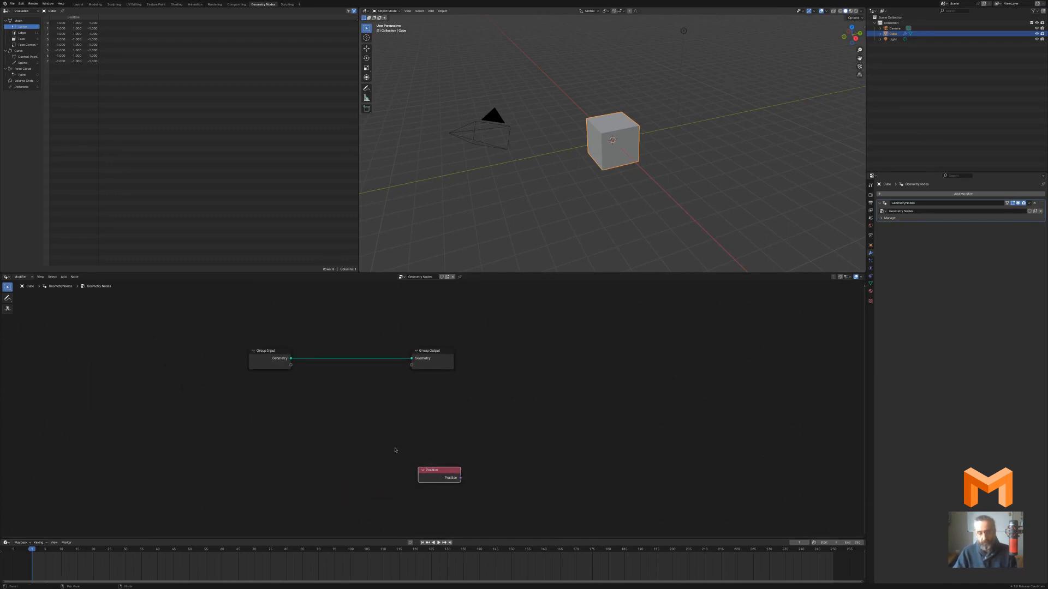
key(x)
middle_drag(405, 417, 515, 424)
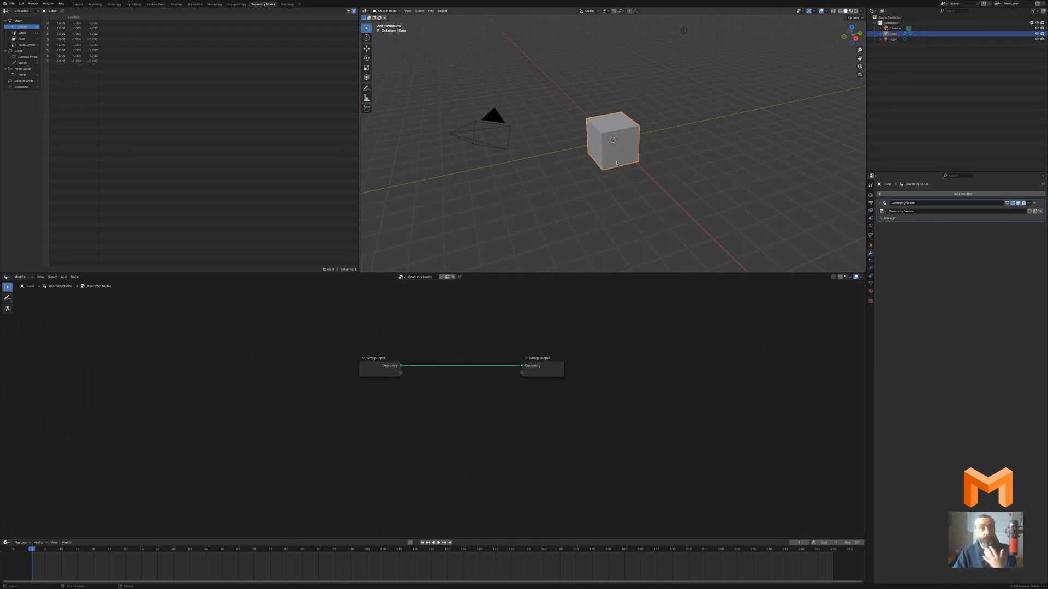
Spread the Group Input and Group Output nodes apart and insert a Mesh to Volume node on the link between them
scroll(623, 152, up, 5)
middle_drag(623, 153, 716, 165)
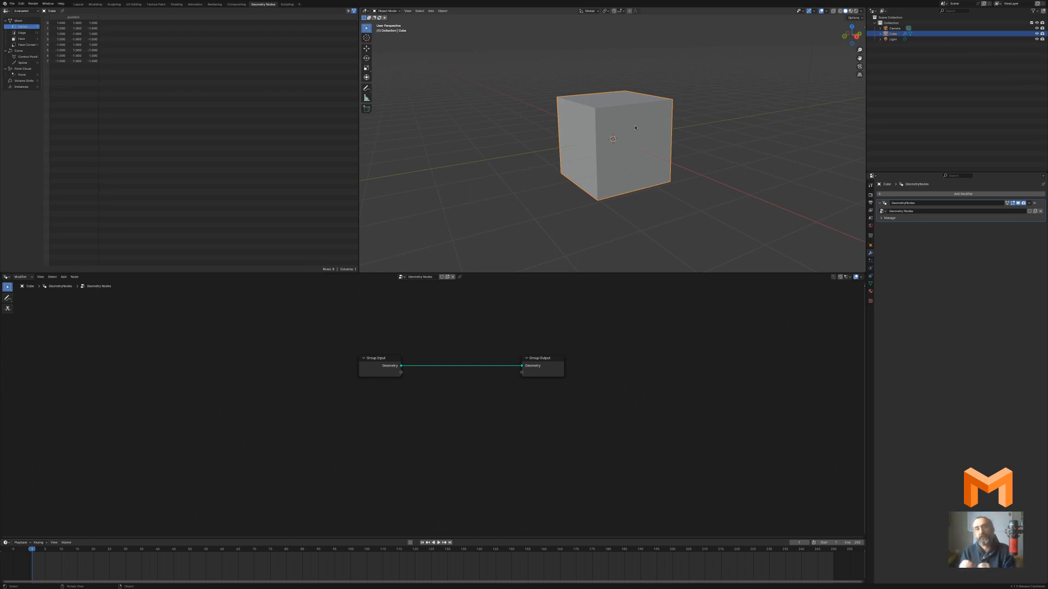
scroll(486, 379, up, 6)
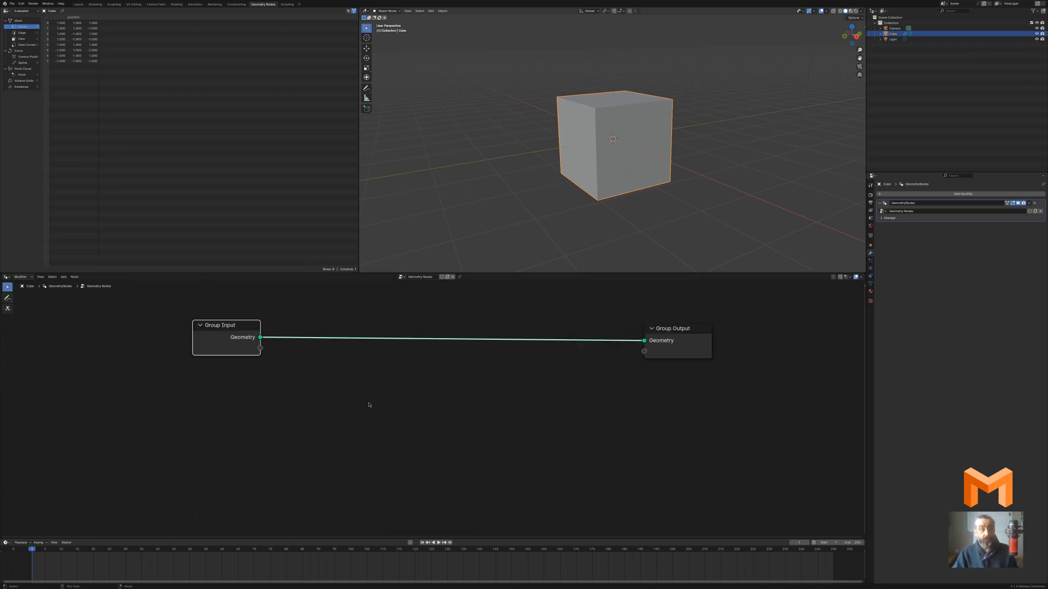
scroll(368, 407, down, 2)
middle_drag(362, 407, 440, 445)
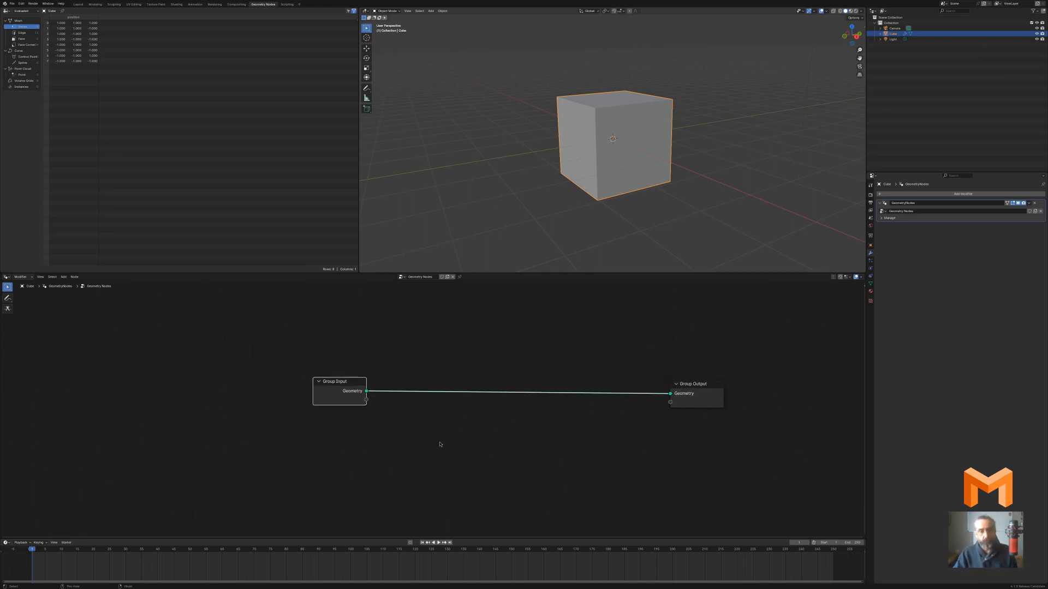
scroll(439, 444, up, 2)
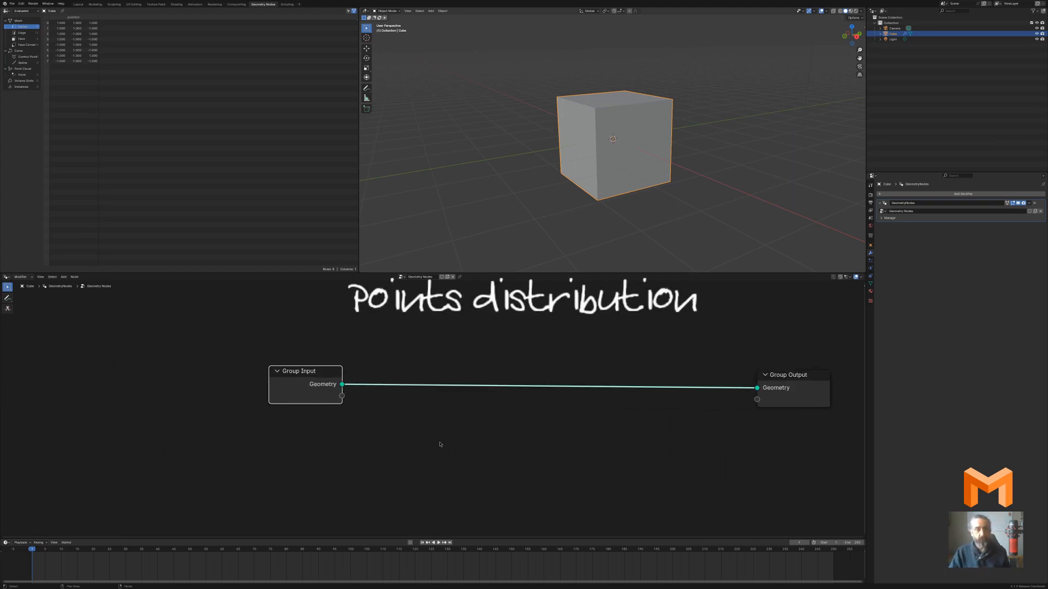
key(shift+a)
mouse_move(431, 485)
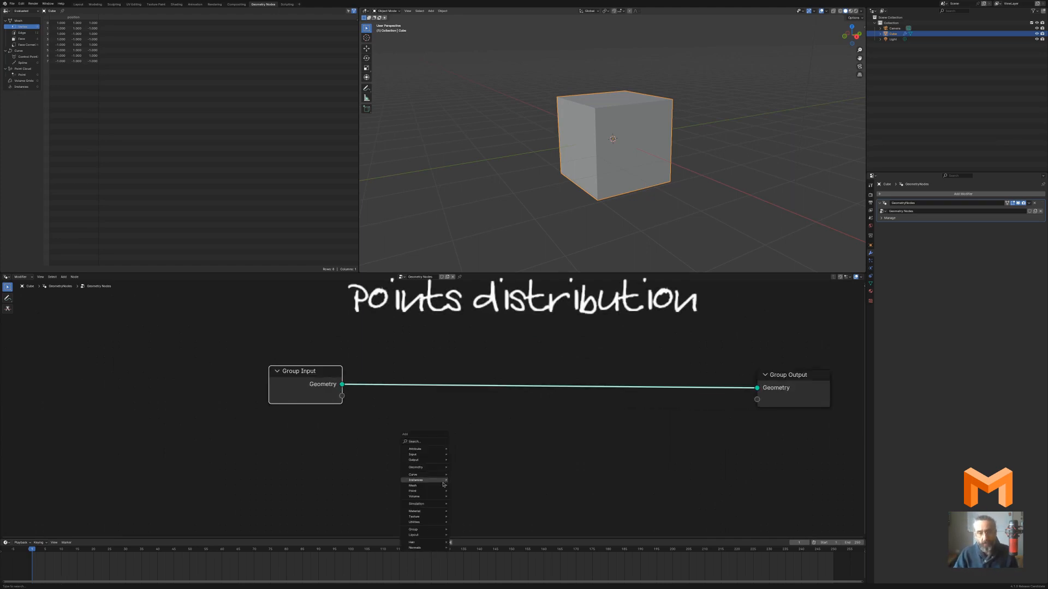
mouse_move(475, 509)
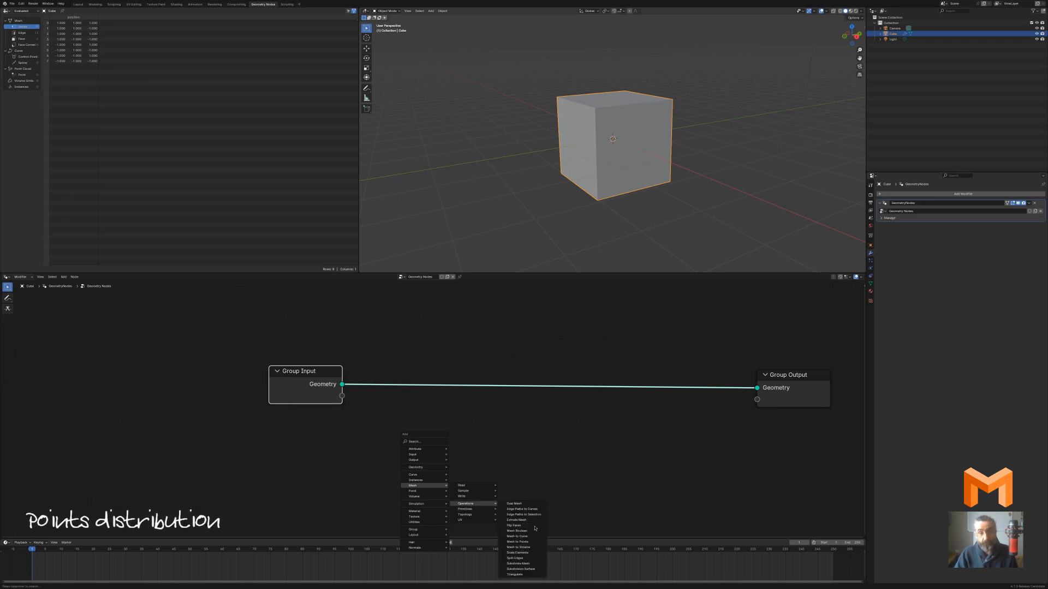
click(529, 548)
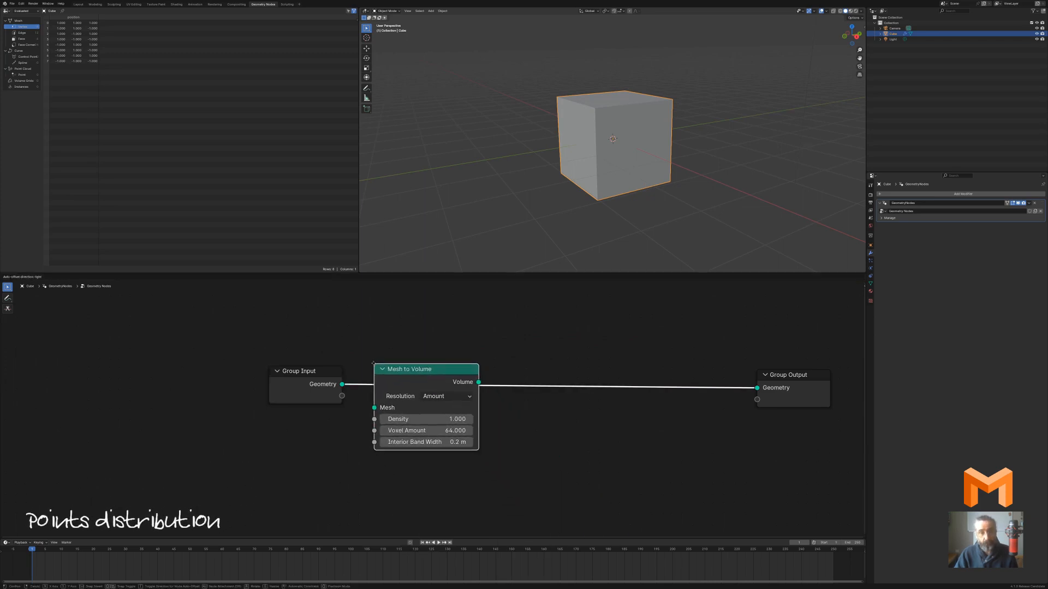
click(506, 361)
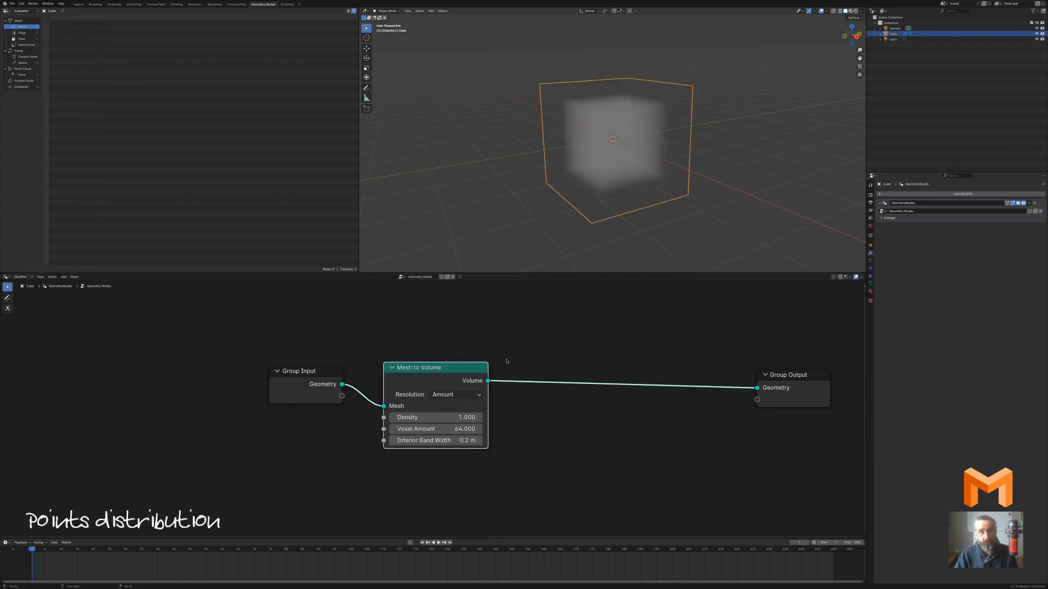
Set the Mesh to Volume node's Interior Band Width to 0 m
click(437, 440)
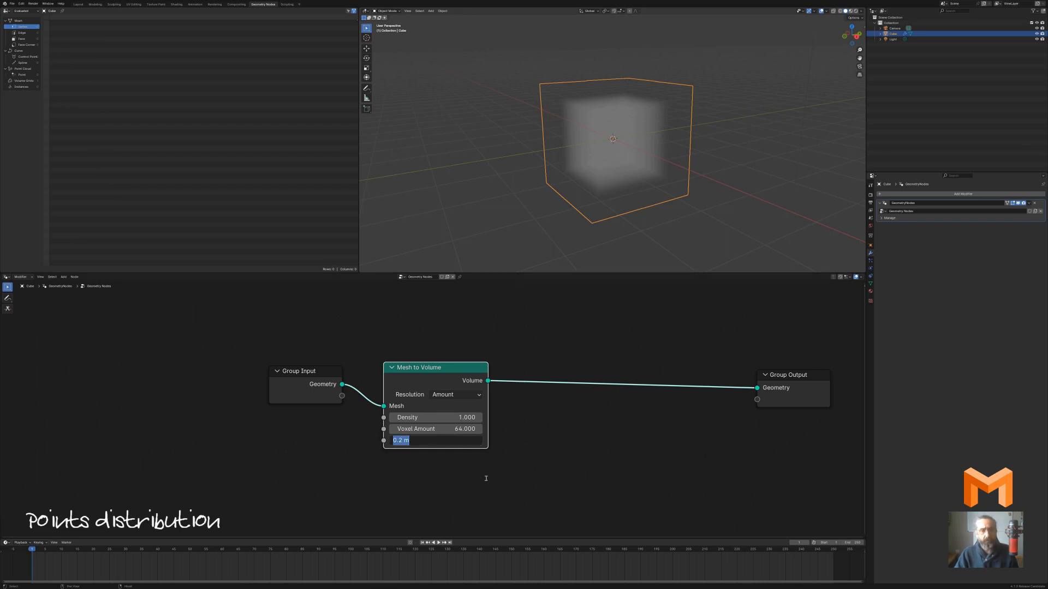
text(0)
key(Return)
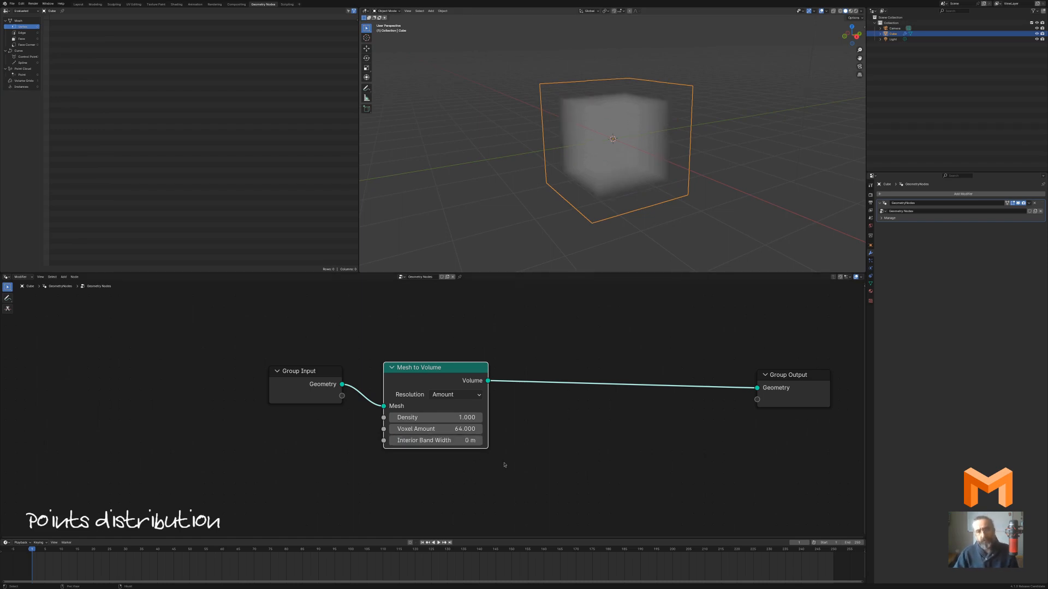
scroll(516, 430, down, 2)
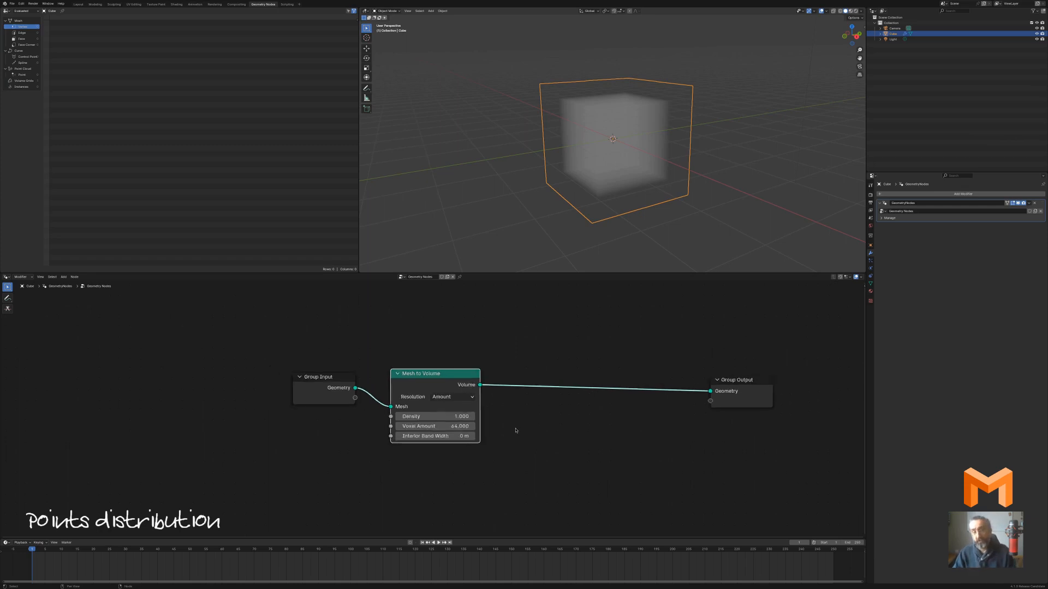
Move Group Input and Mesh to Volume away from Group Output and insert a Distribute Points in Volume node after Mesh to Volume
drag(335, 381, 351, 381)
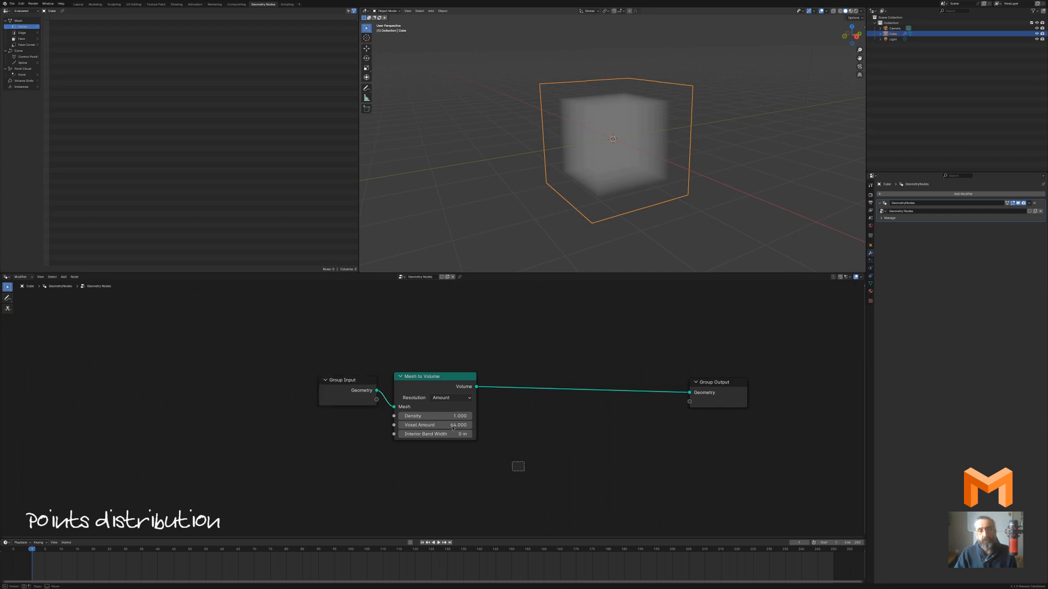
click(434, 389)
drag(434, 389, 277, 388)
key(shift+a)
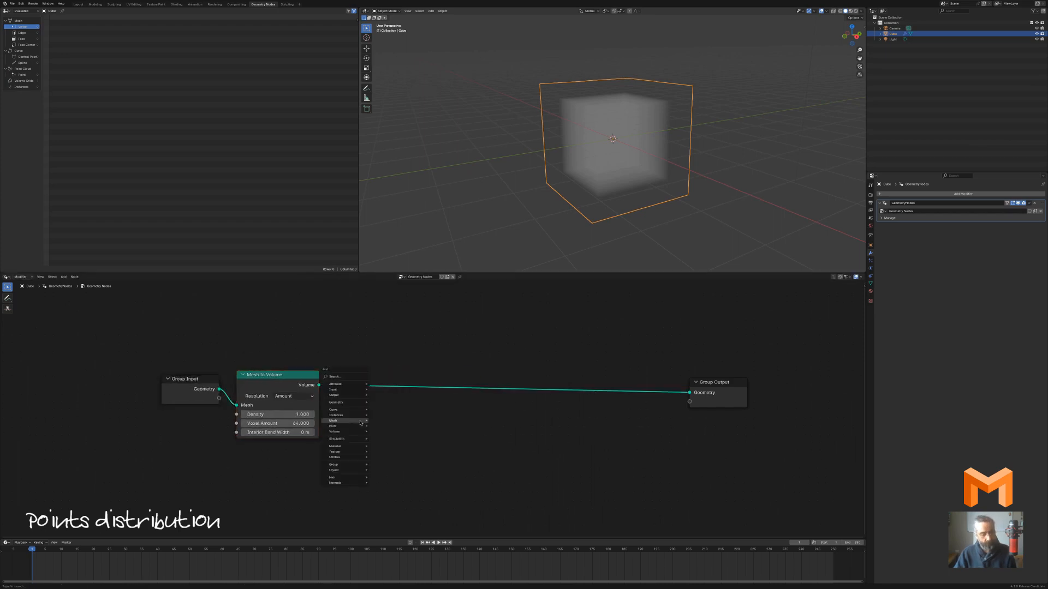
mouse_move(360, 423)
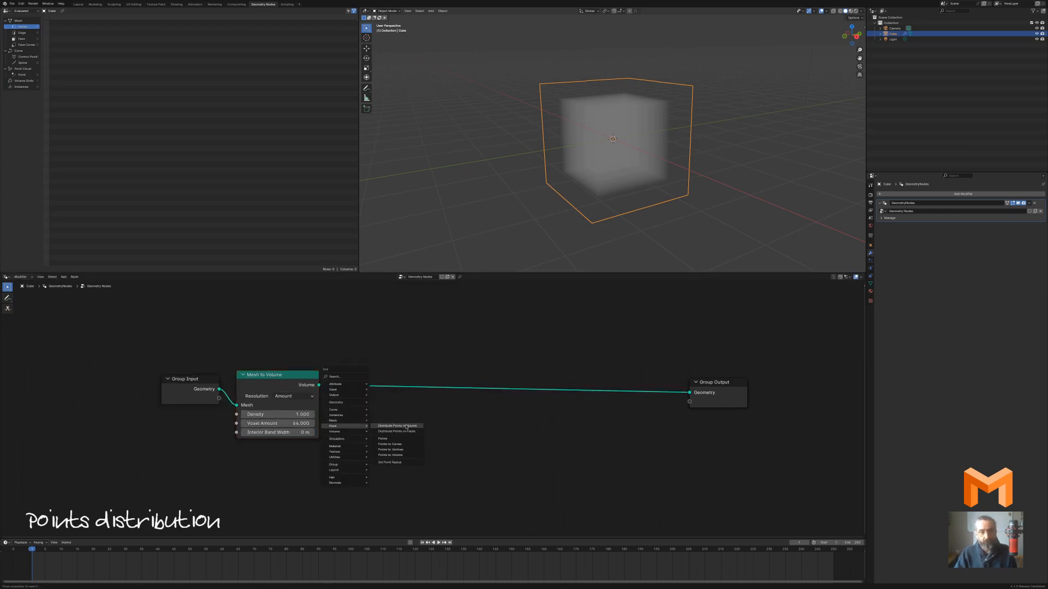
click(394, 427)
click(363, 362)
drag(394, 375, 375, 378)
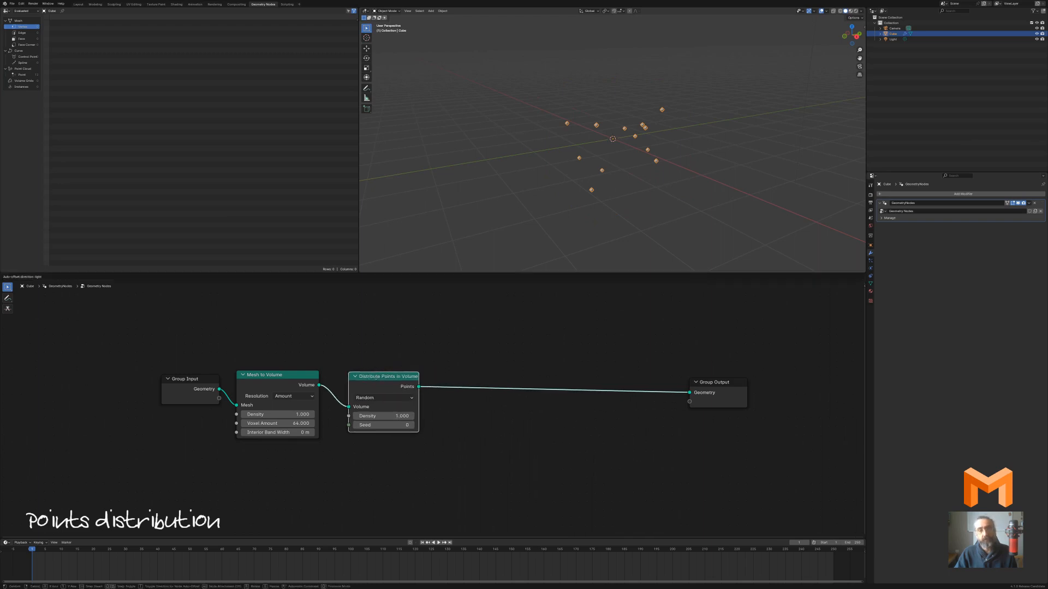
scroll(658, 192, up, 2)
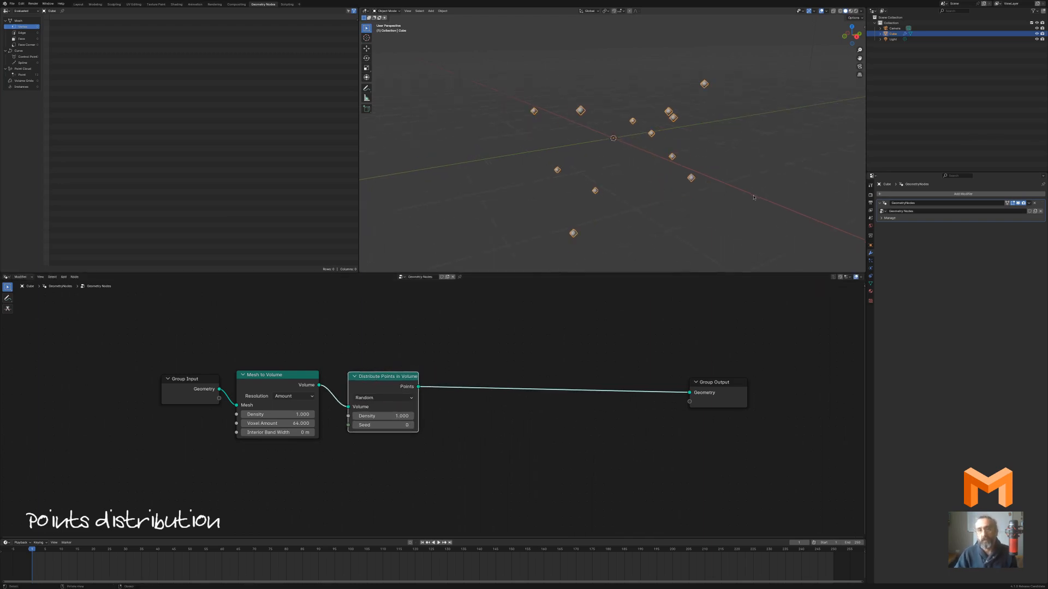
Show the point cloud's point attributes in the spreadsheet to examine the distributed points
middle_drag(659, 192, 750, 207)
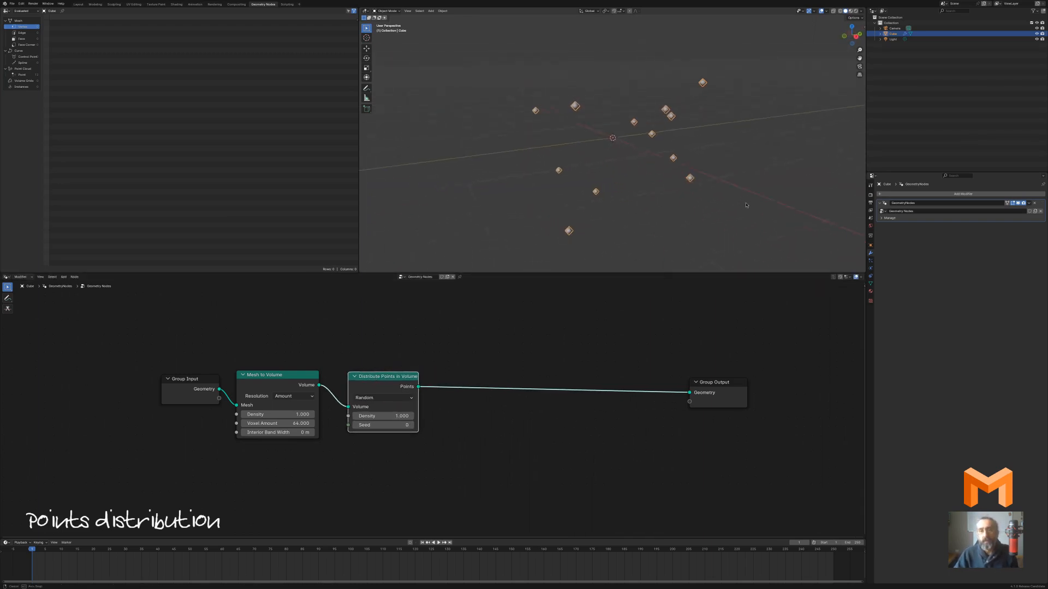
click(30, 75)
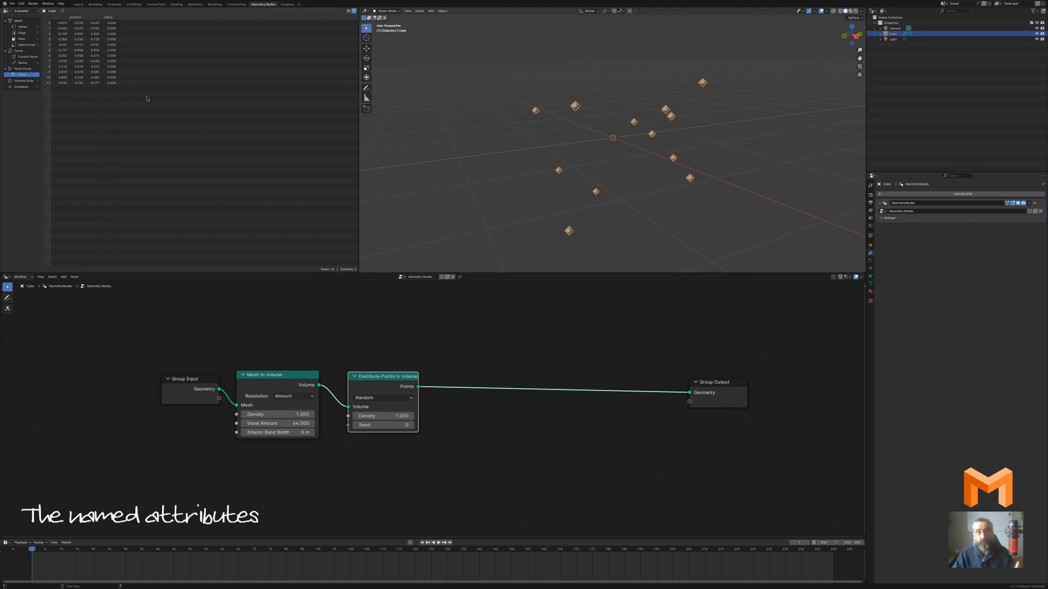
Add a Store Named Attribute node below the link between Distribute Points in Volume and Group Output
scroll(455, 371, down, 1)
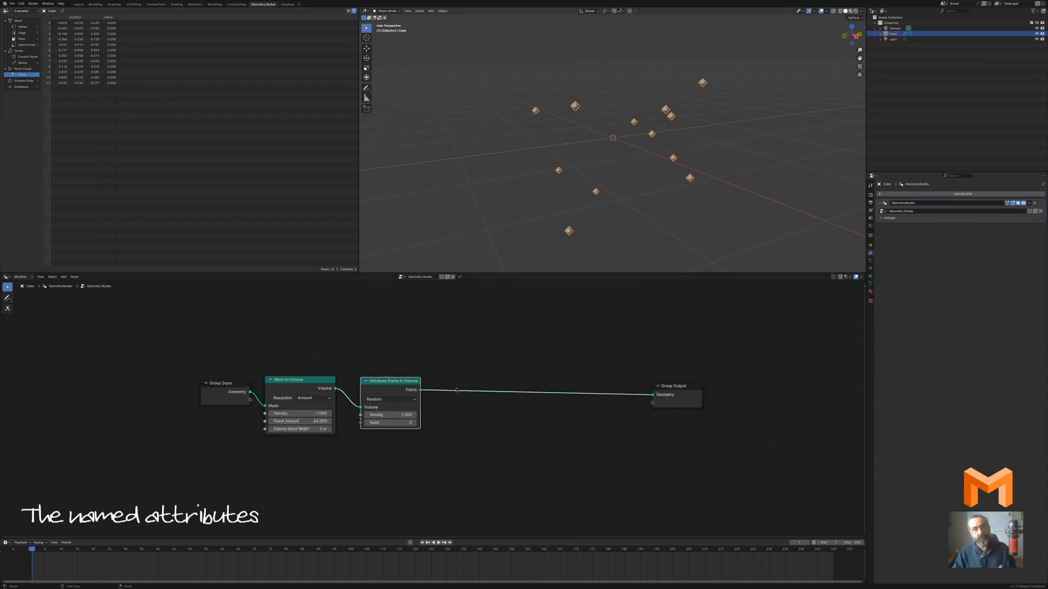
middle_drag(475, 453, 445, 416)
scroll(444, 417, up, 1)
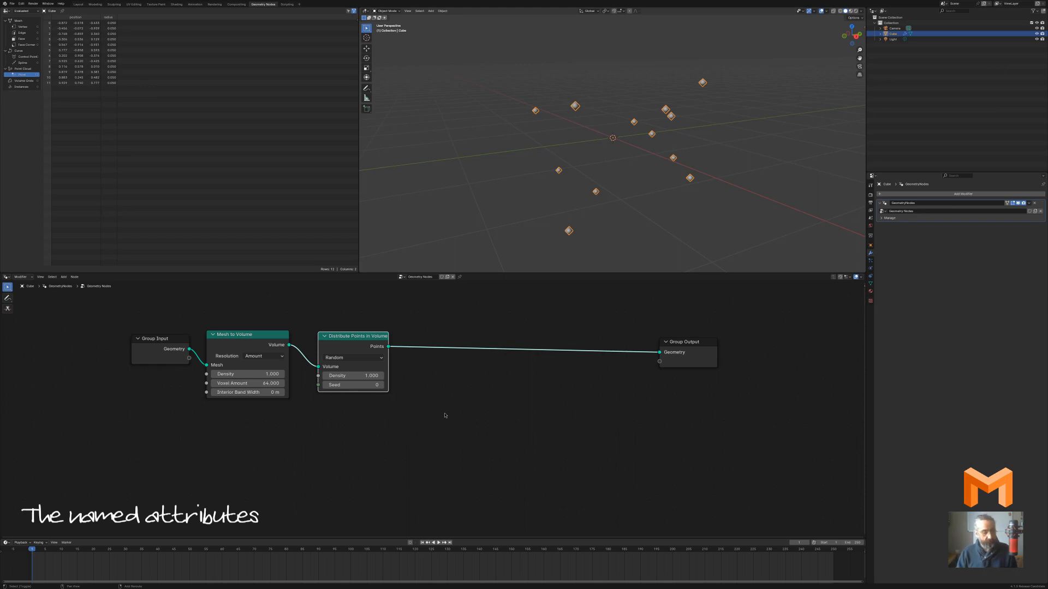
key(shift+a)
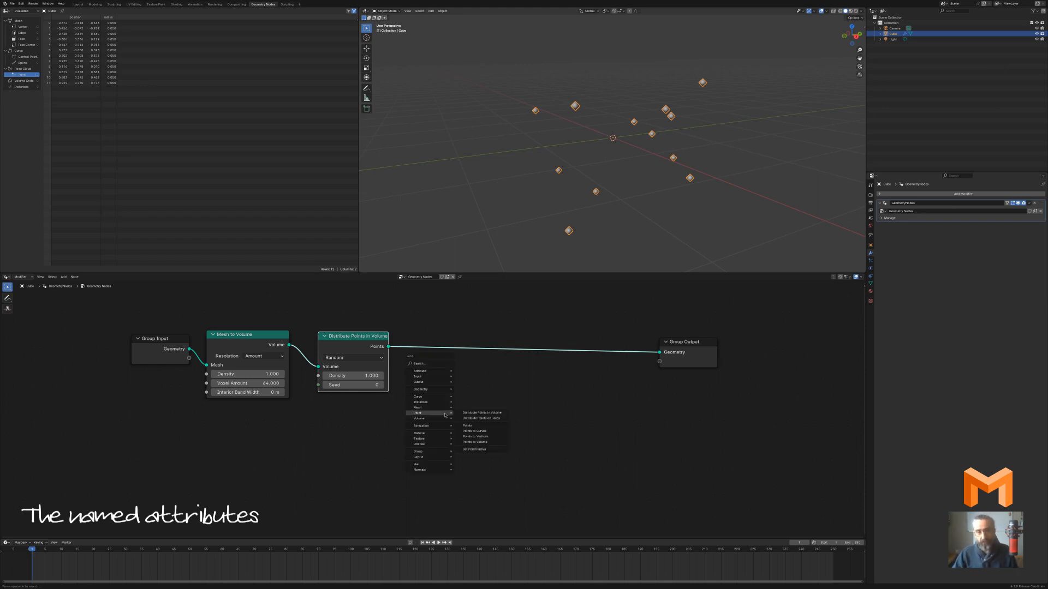
mouse_move(440, 374)
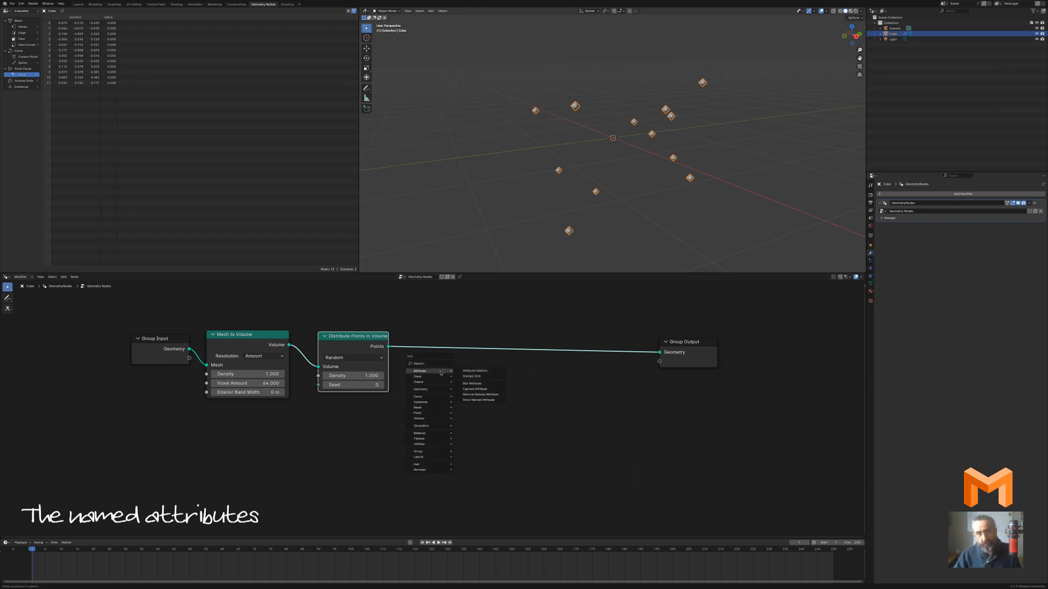
click(478, 400)
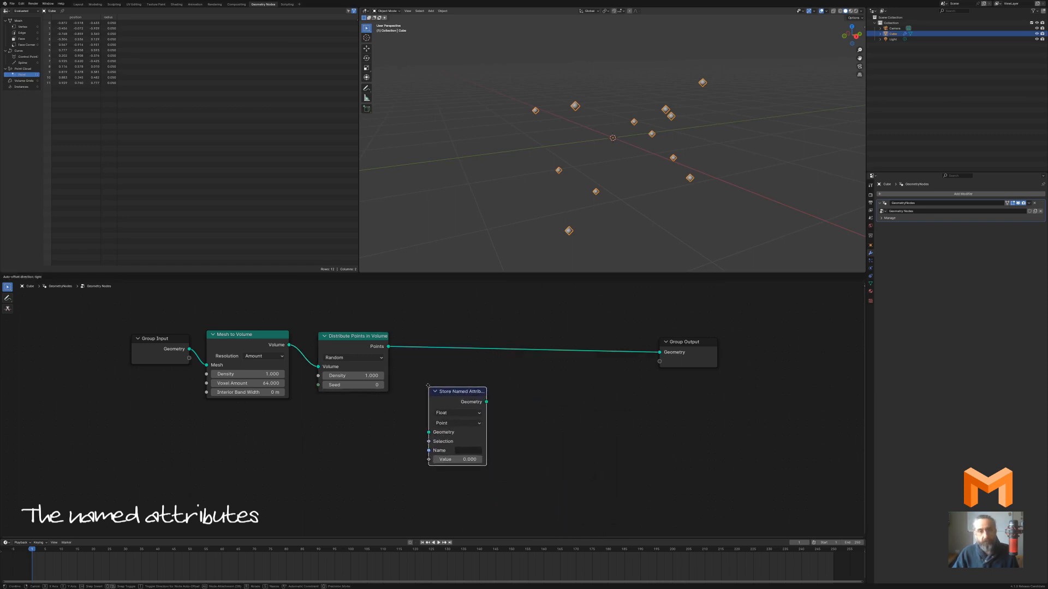
click(451, 393)
scroll(452, 393, up, 2)
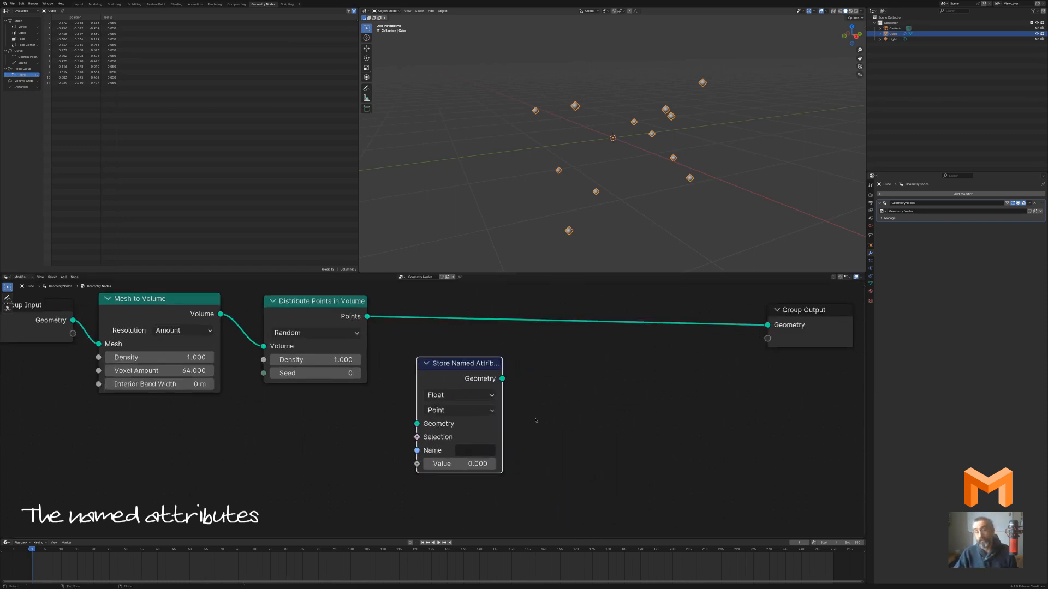
mouse_move(463, 367)
mouse_down()
mouse_move(481, 357)
mouse_move(453, 360)
mouse_up()
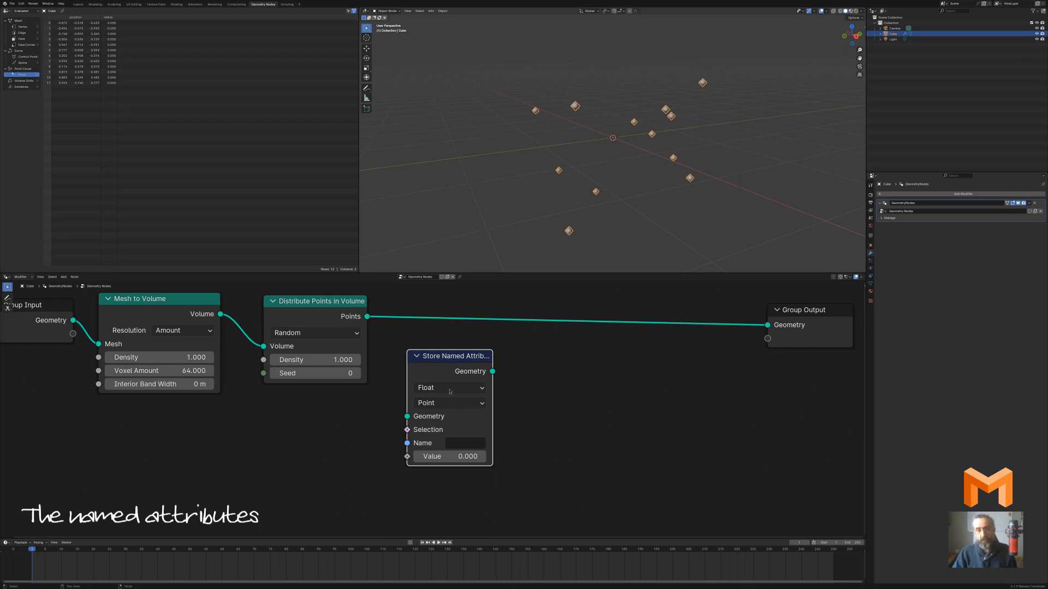
Name the stored float attribute "mass" and set its value to 1
click(457, 446)
text(mass)
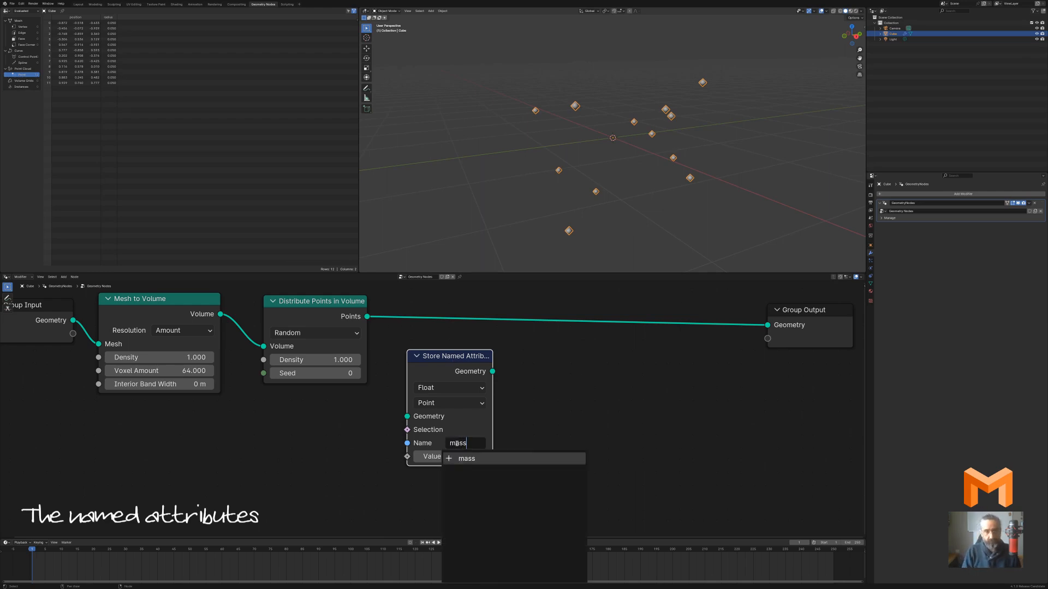
key(Return)
click(457, 454)
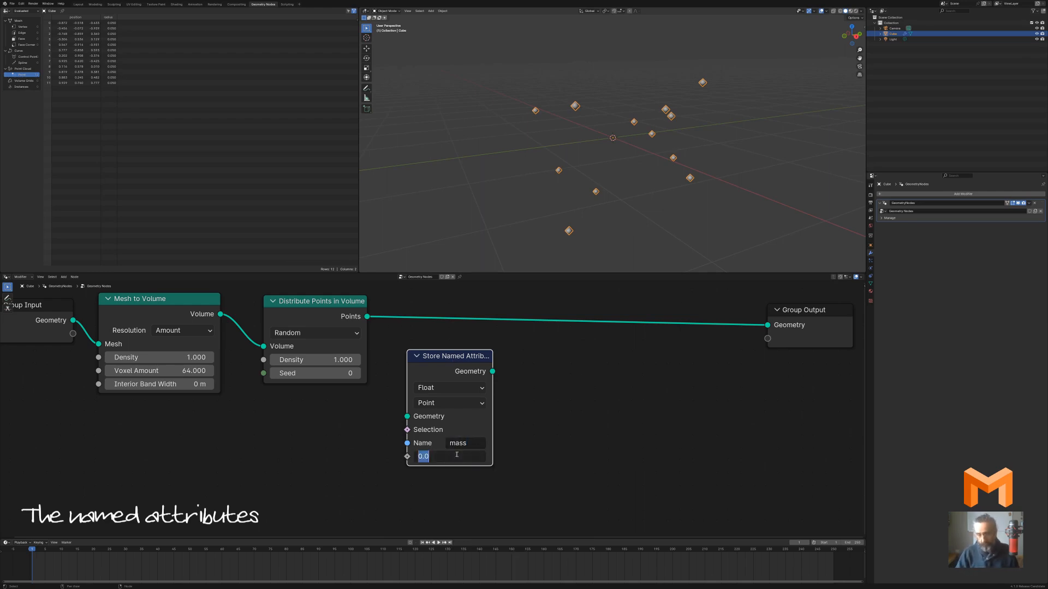
text(1)
key(Return)
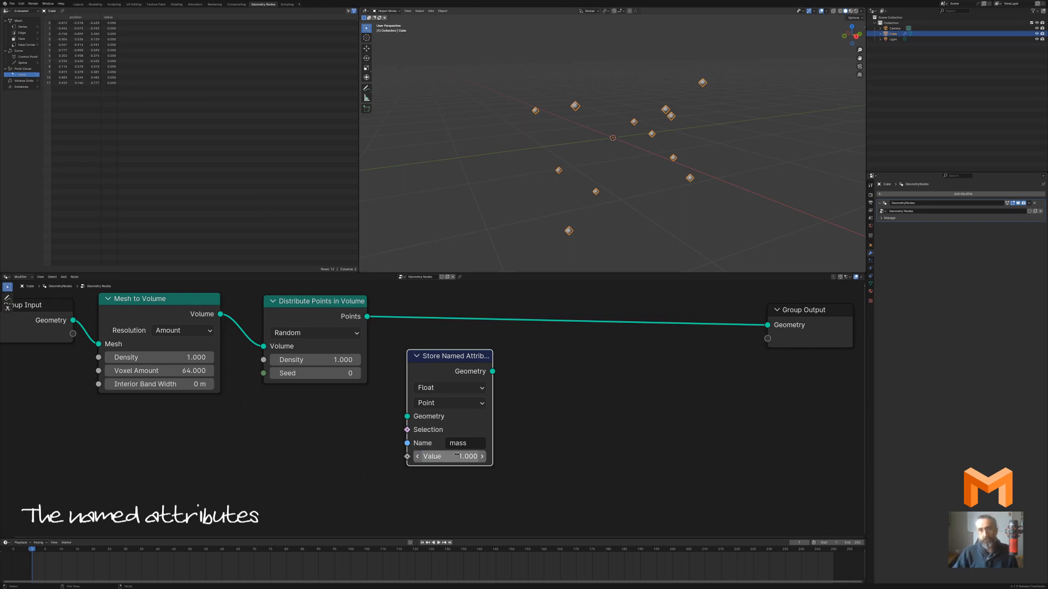
Insert the mass attribute node after Distribute Points in Volume and move the node chain farther from Group Output
mouse_move(452, 359)
mouse_down()
mouse_move(482, 354)
mouse_move(463, 351)
mouse_up()
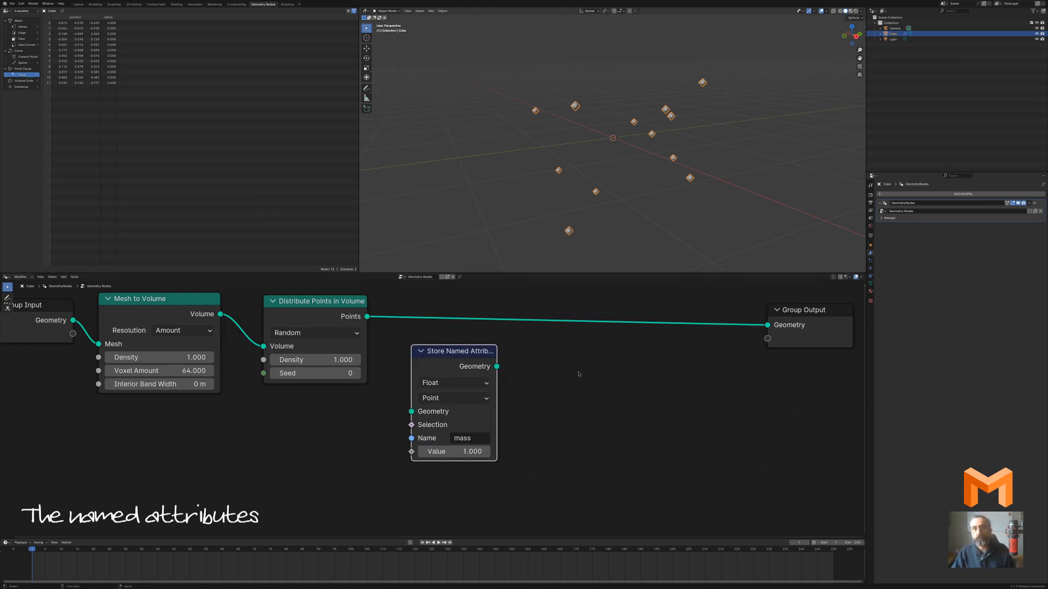
drag(462, 355, 428, 306)
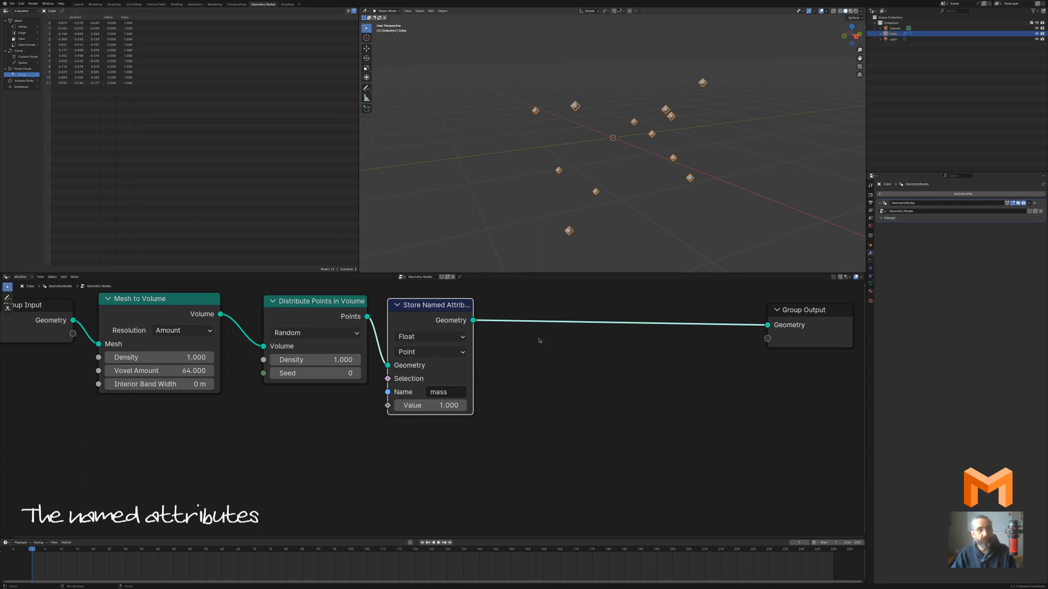
scroll(609, 374, down, 2)
drag(468, 443, 149, 328)
key(g)
click(419, 417)
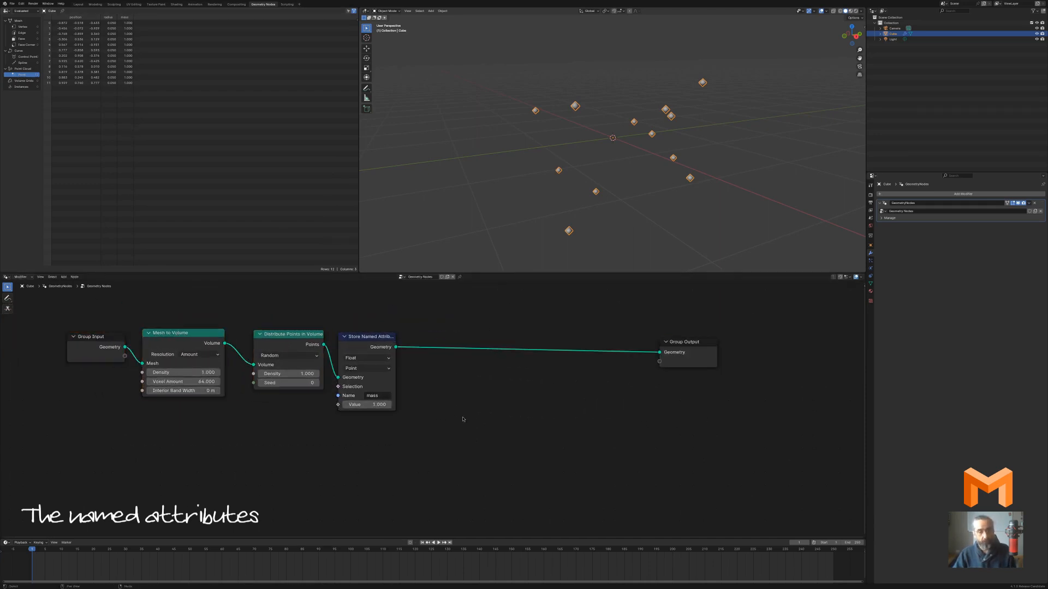
Add a second Store Named Attribute node in the free space beside the mass attribute node
key(shift+a)
mouse_move(437, 417)
click(500, 445)
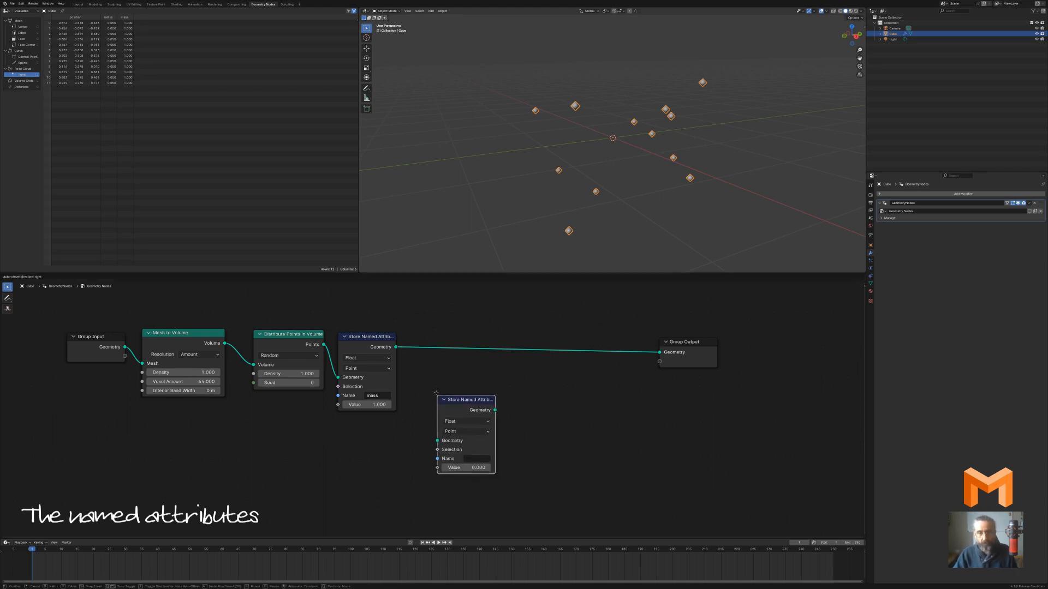
click(494, 420)
Set the second attribute node to Vector, name it "velocity", and insert it between the mass node and Group Output
scroll(475, 393, up, 2)
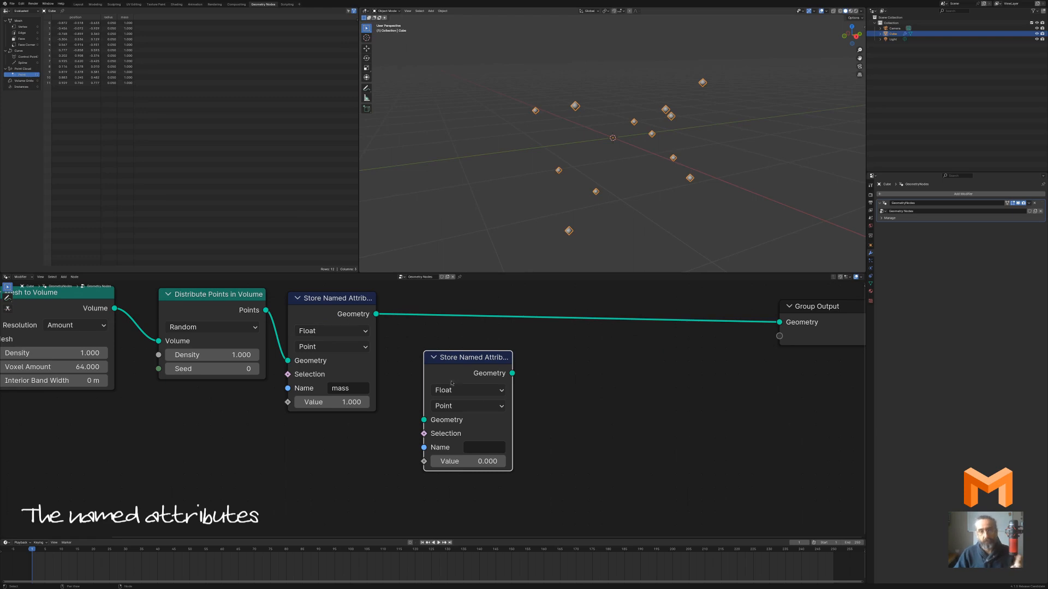
click(468, 389)
click(468, 456)
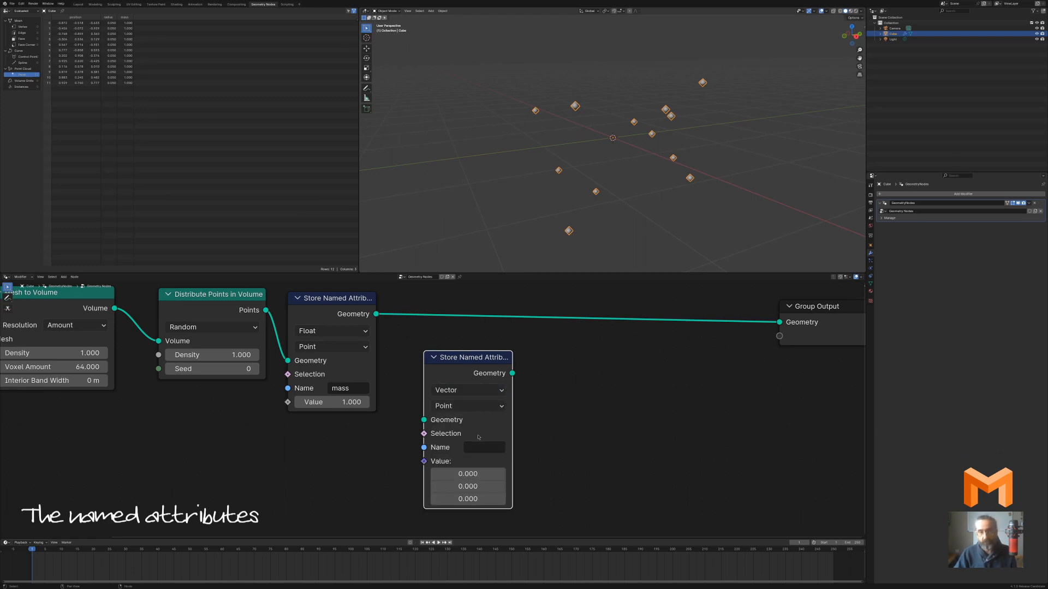
click(472, 448)
text(velocity)
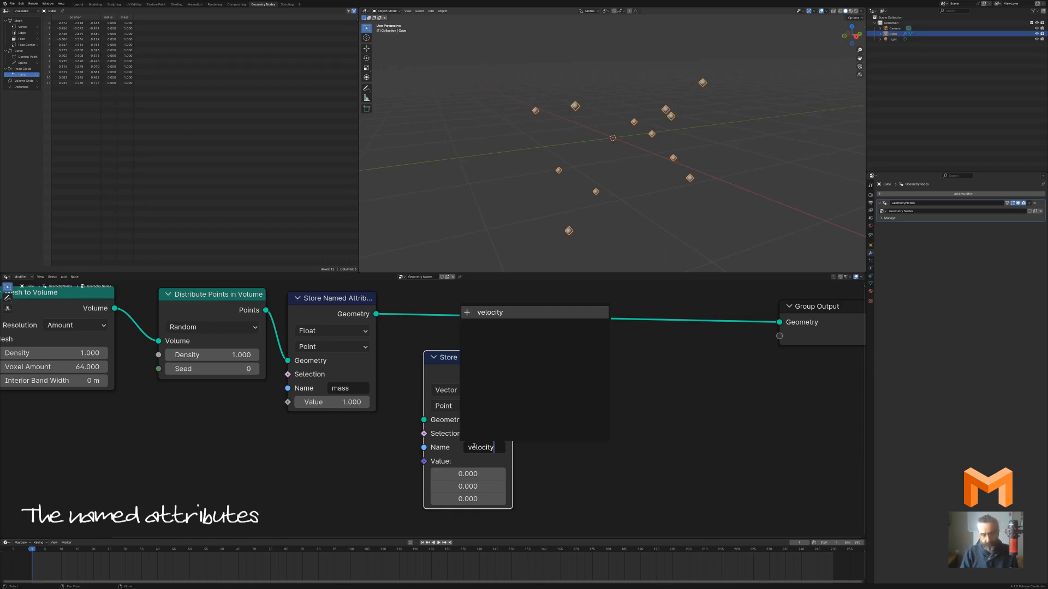
key(Return)
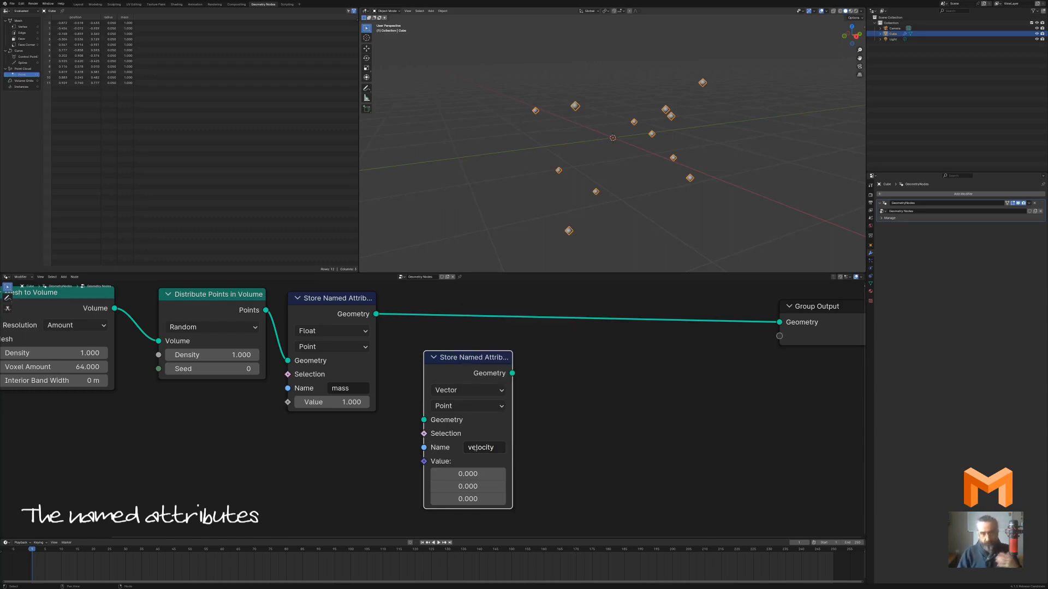
drag(473, 356, 450, 299)
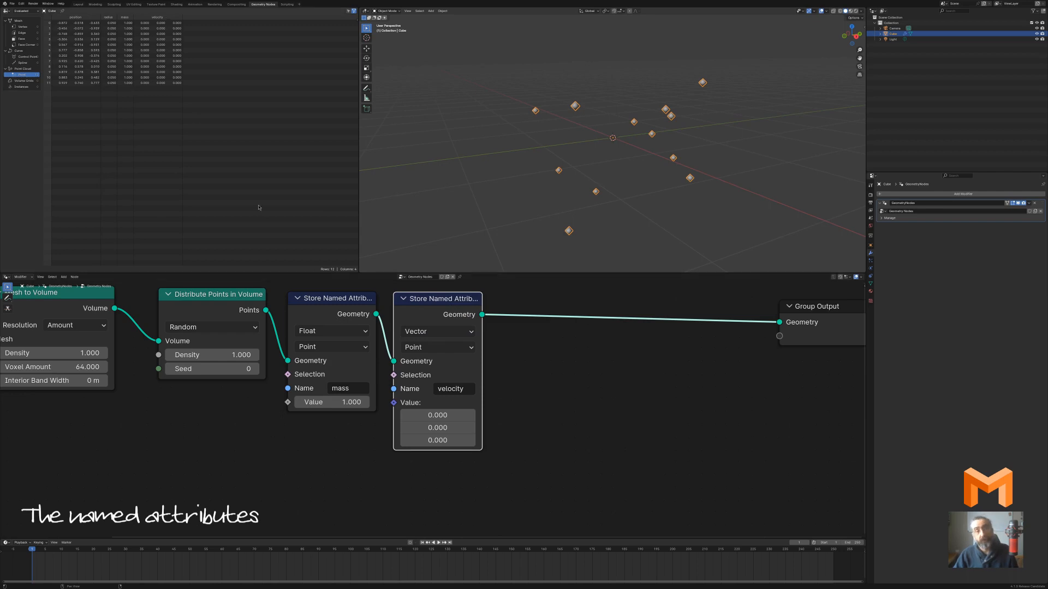
Spread the node chain and Group Output far apart to make room after the velocity attribute node
scroll(505, 433, down, 4)
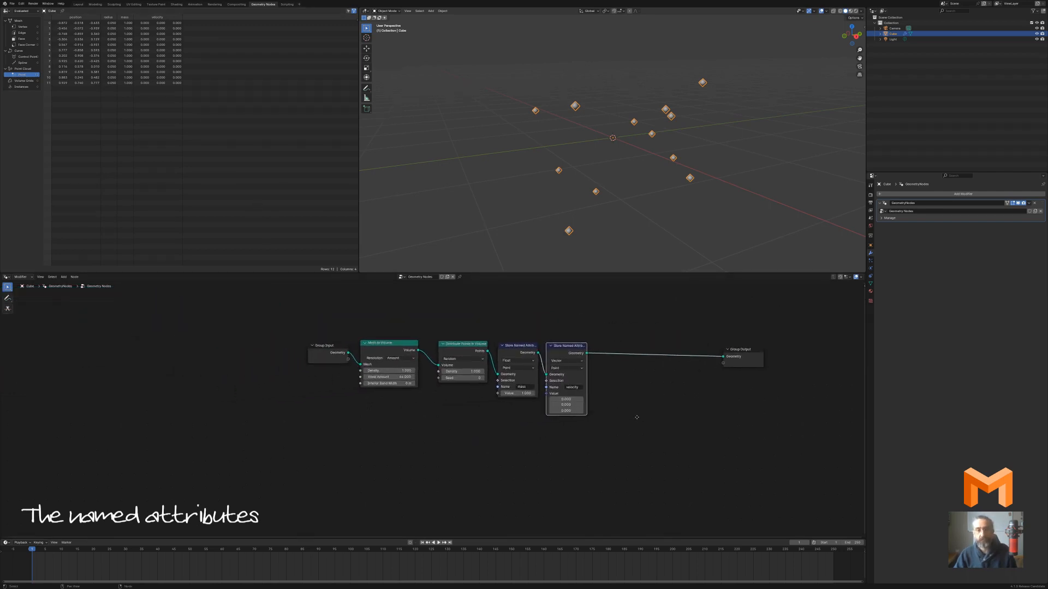
drag(645, 452, 306, 327)
drag(385, 345, 175, 345)
click(567, 399)
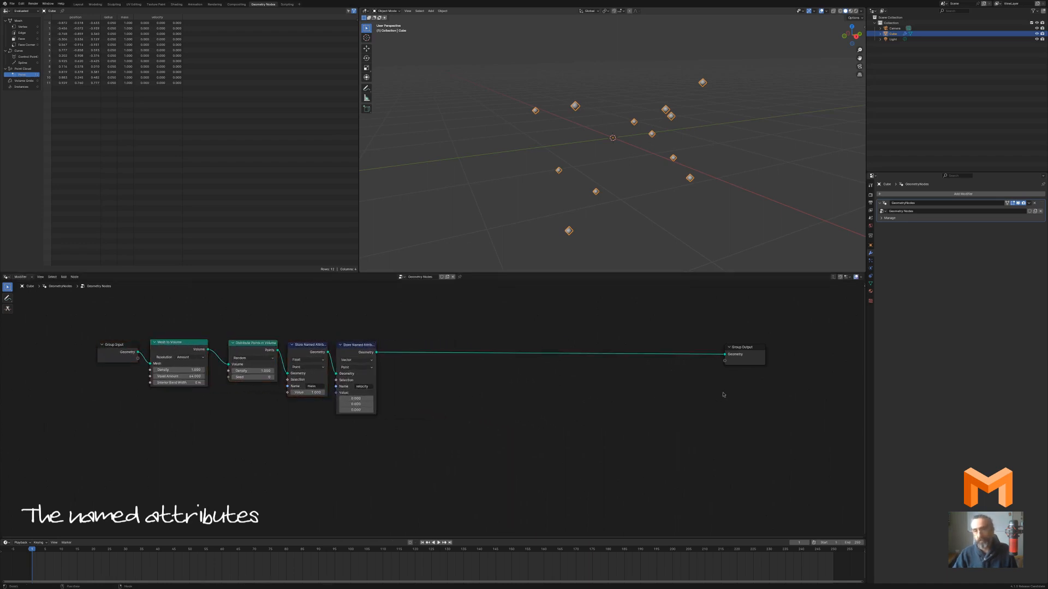
middle_drag(723, 394, 562, 373)
drag(586, 327, 809, 331)
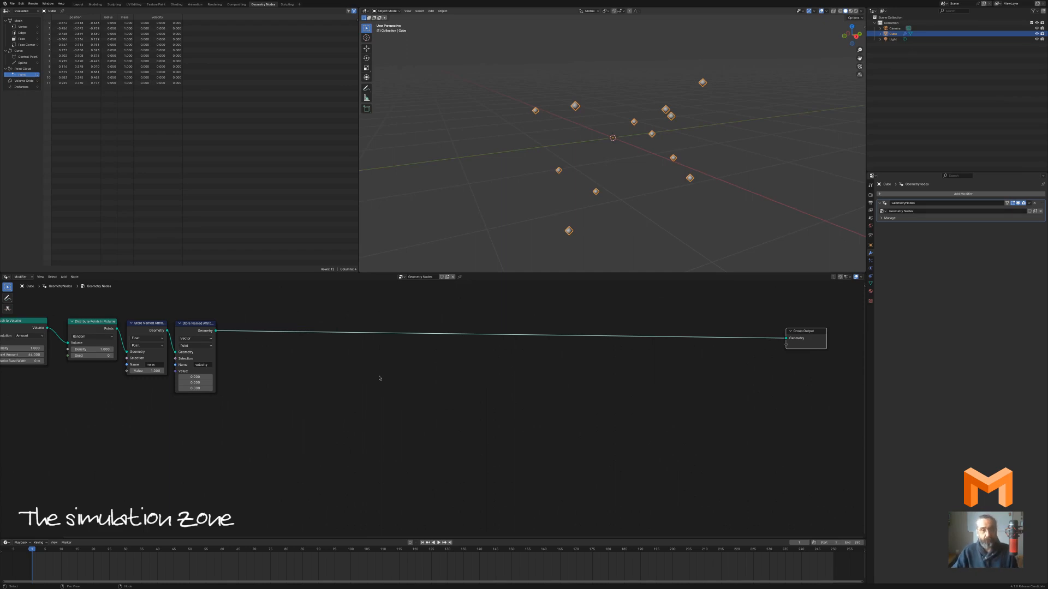
Add a Simulation Zone below the link between the velocity attribute node and Group Output
key(shift+a)
mouse_move(379, 377)
mouse_move(366, 430)
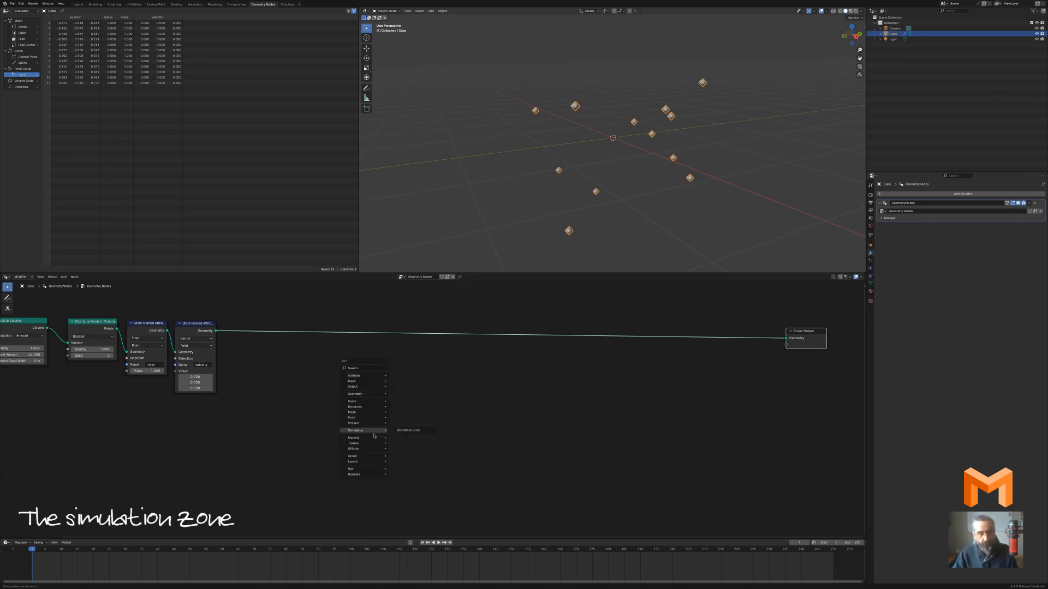
click(415, 431)
click(418, 376)
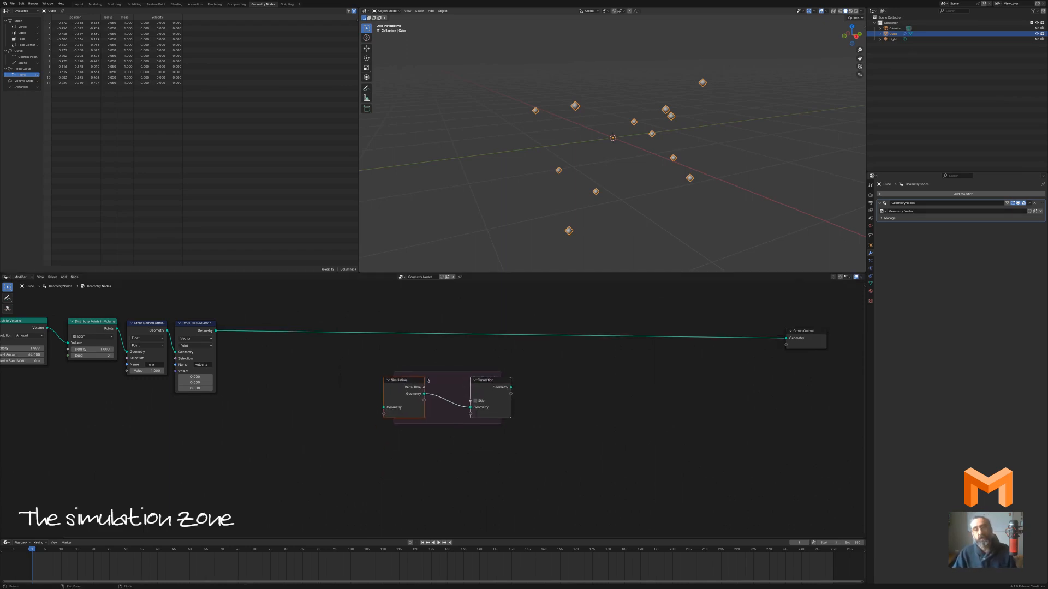
Insert both Simulation nodes on the link between the velocity attribute node and Group Output, widely spaced apart
scroll(415, 404, up, 2)
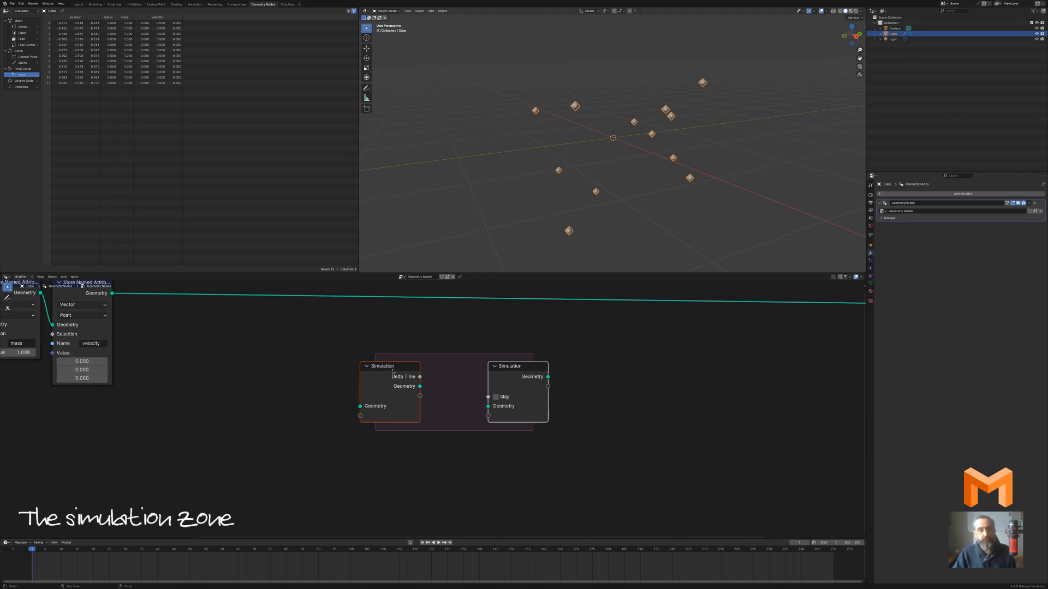
drag(395, 377, 226, 306)
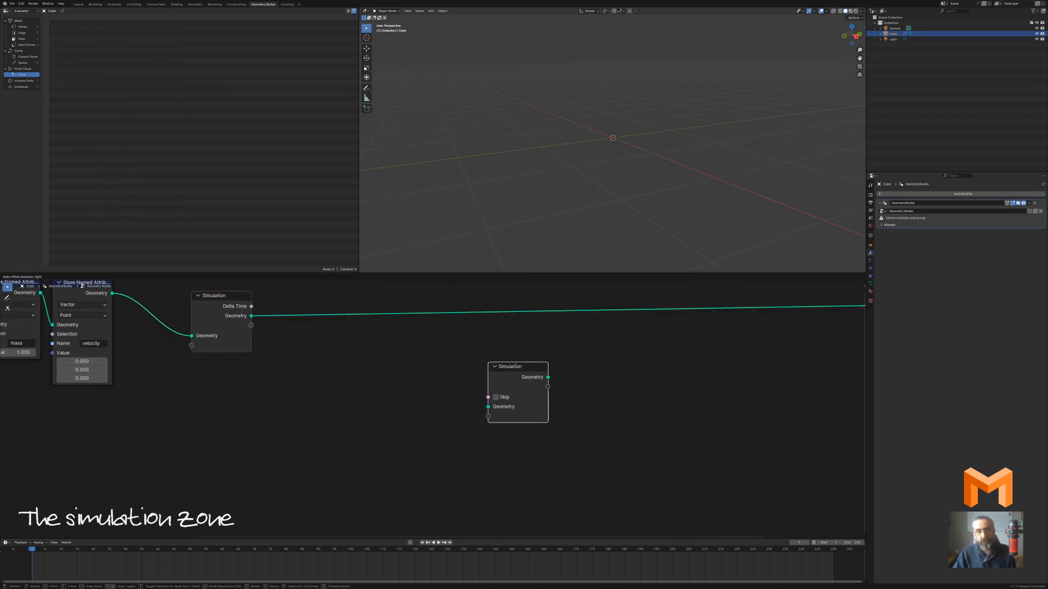
drag(535, 378, 598, 313)
scroll(544, 346, down, 3)
drag(544, 346, 732, 335)
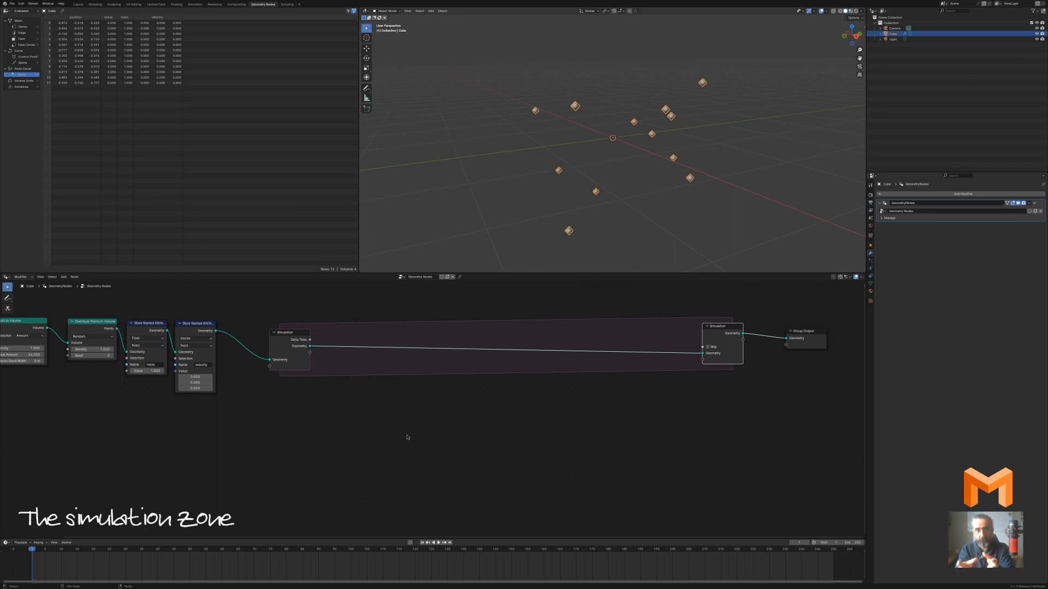
Open the link search from the zone's Delta Time output, dismiss it, and shift the Simulation input node slightly
scroll(407, 438, up, 3)
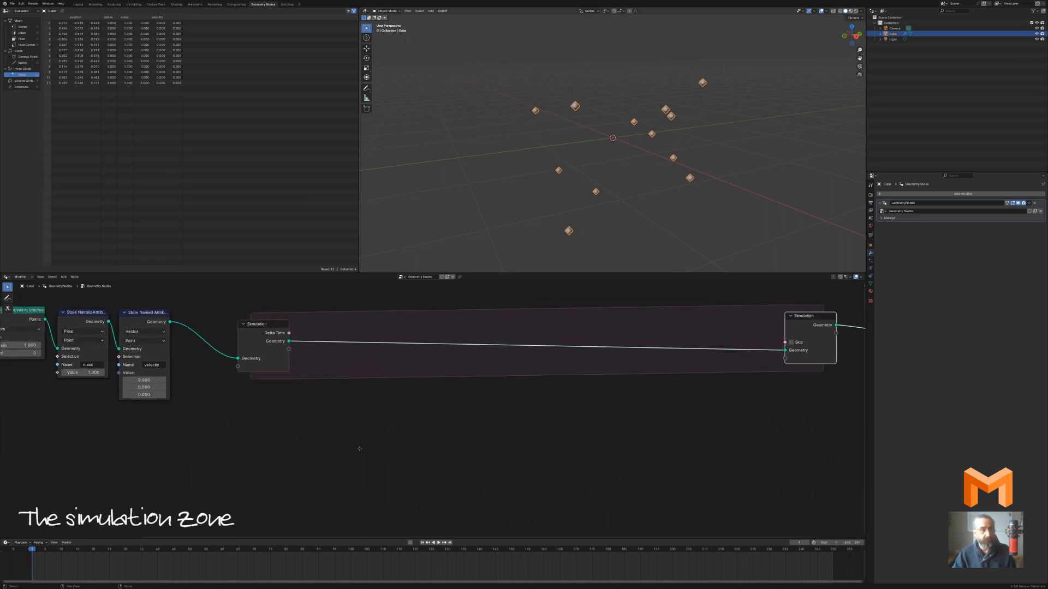
drag(332, 396, 361, 355)
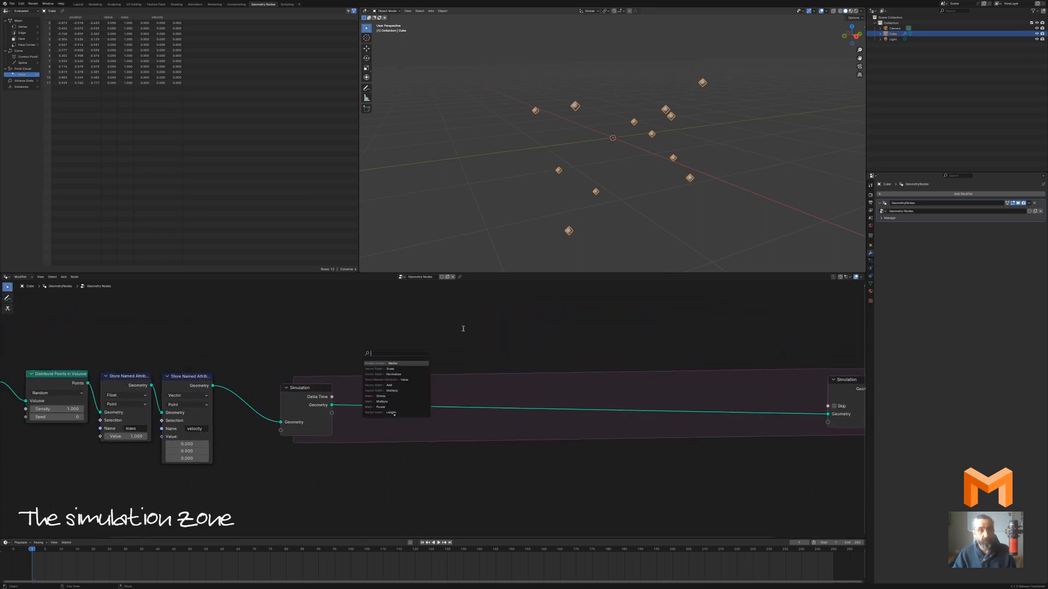
drag(309, 391, 295, 378)
Review the simulation zone layout and the handwritten acceleration formula and body sketches above the node chain
scroll(644, 443, down, 2)
middle_drag(644, 443, 528, 416)
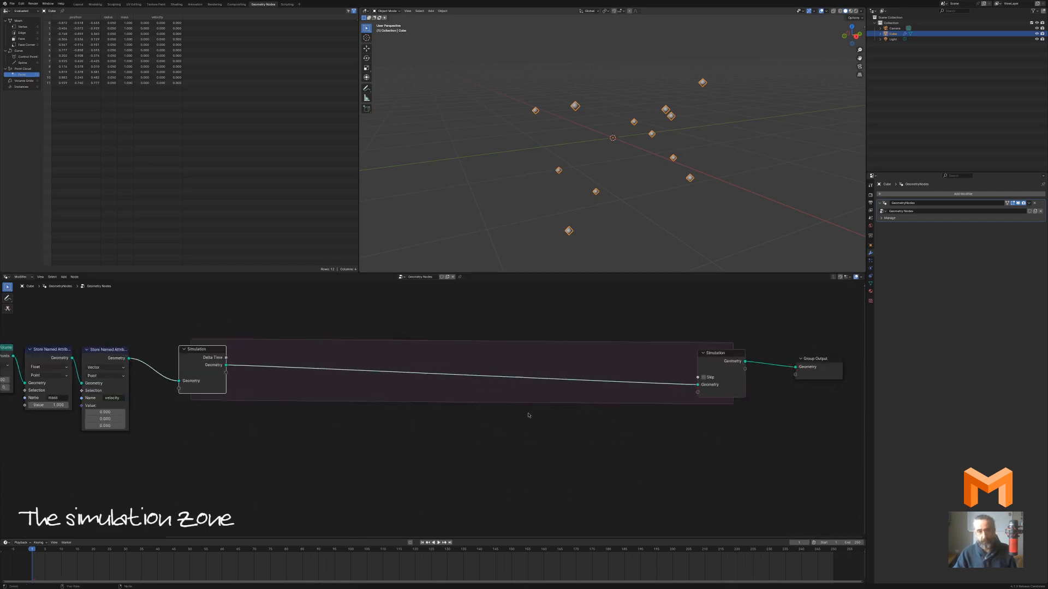
scroll(528, 415, up, 2)
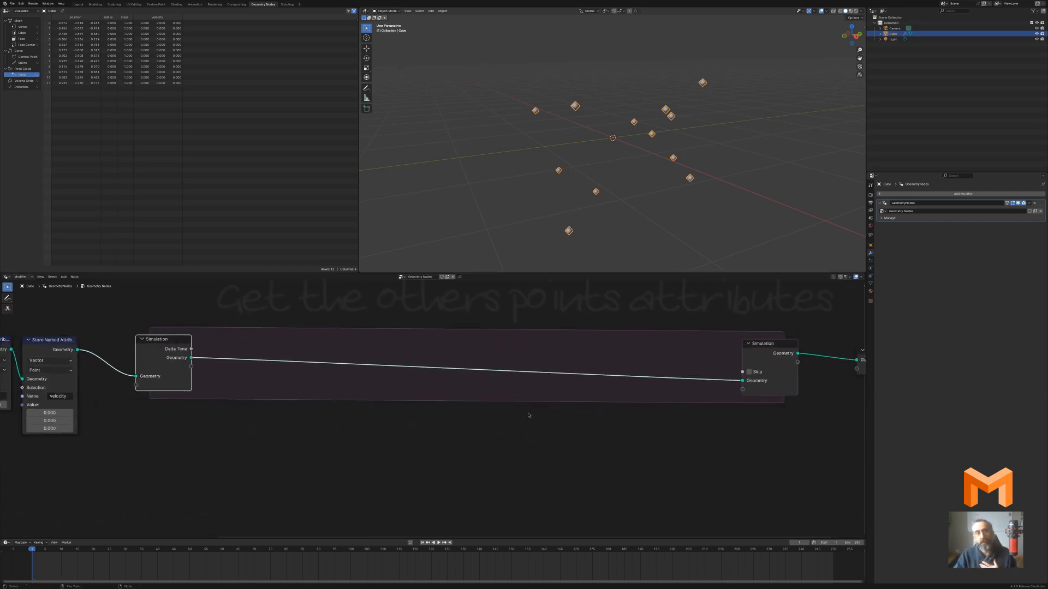
scroll(527, 416, down, 1)
middle_drag(468, 443, 469, 444)
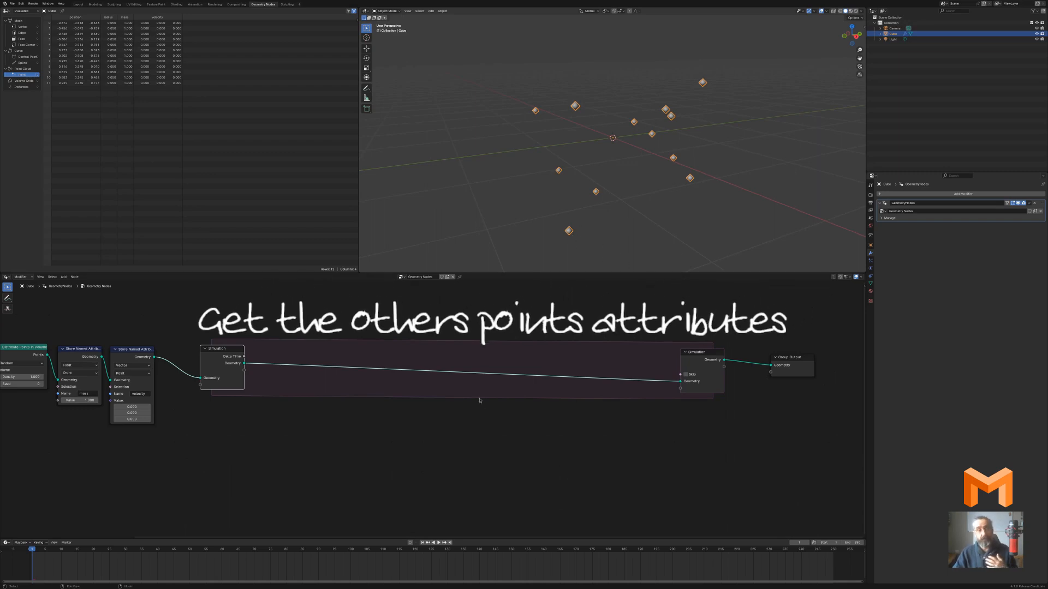
scroll(470, 408, down, 4)
middle_drag(417, 320, 487, 473)
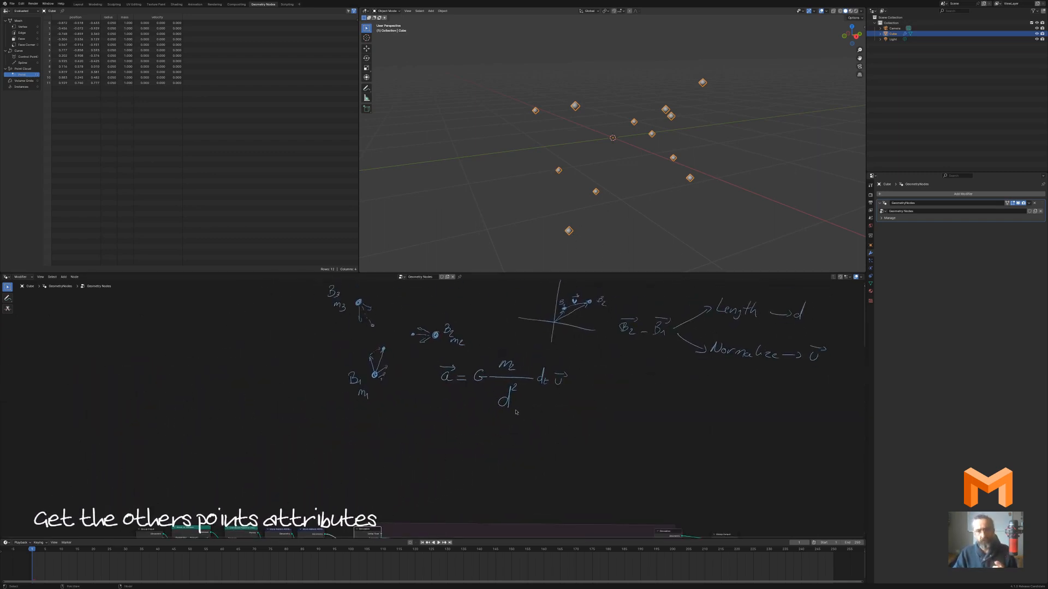
Examine the handwritten acceleration formula, the vector sketch with its length and normalize branches, and the scattered points in the viewport
scroll(523, 392, up, 2)
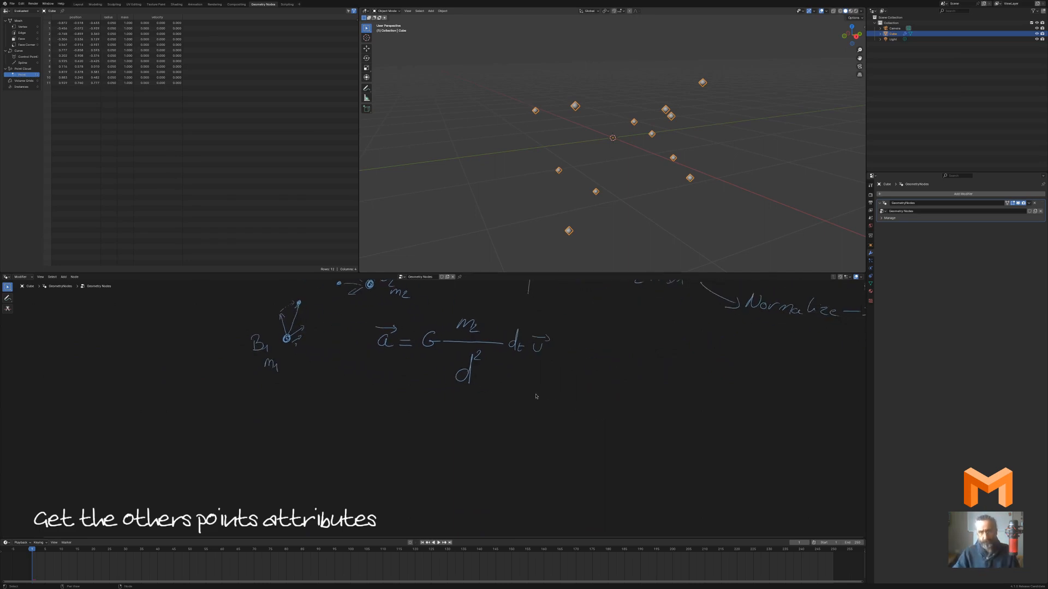
mouse_move(597, 357)
middle_down()
mouse_move(578, 381)
mouse_move(514, 407)
mouse_move(513, 389)
mouse_move(460, 416)
mouse_move(525, 416)
middle_up()
scroll(514, 391, down, 1)
scroll(515, 390, down, 3)
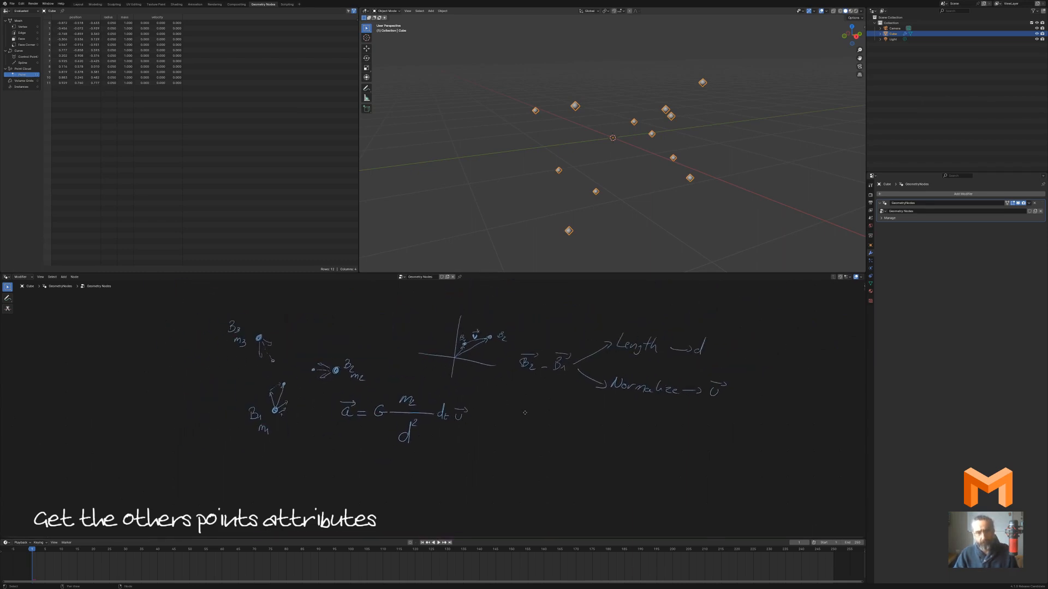
scroll(523, 415, up, 4)
scroll(523, 414, up, 2)
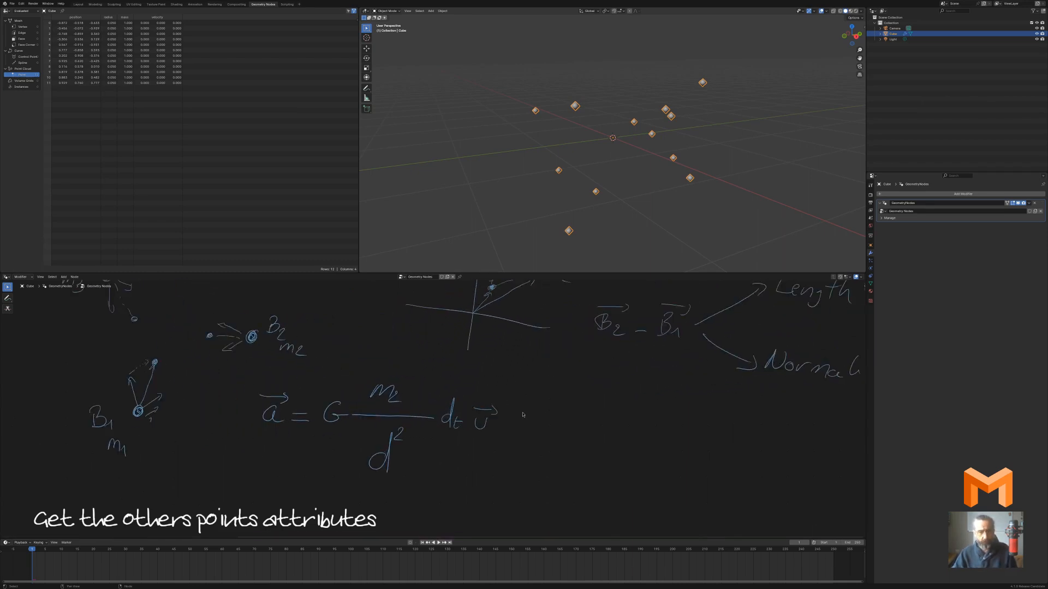
scroll(523, 415, down, 3)
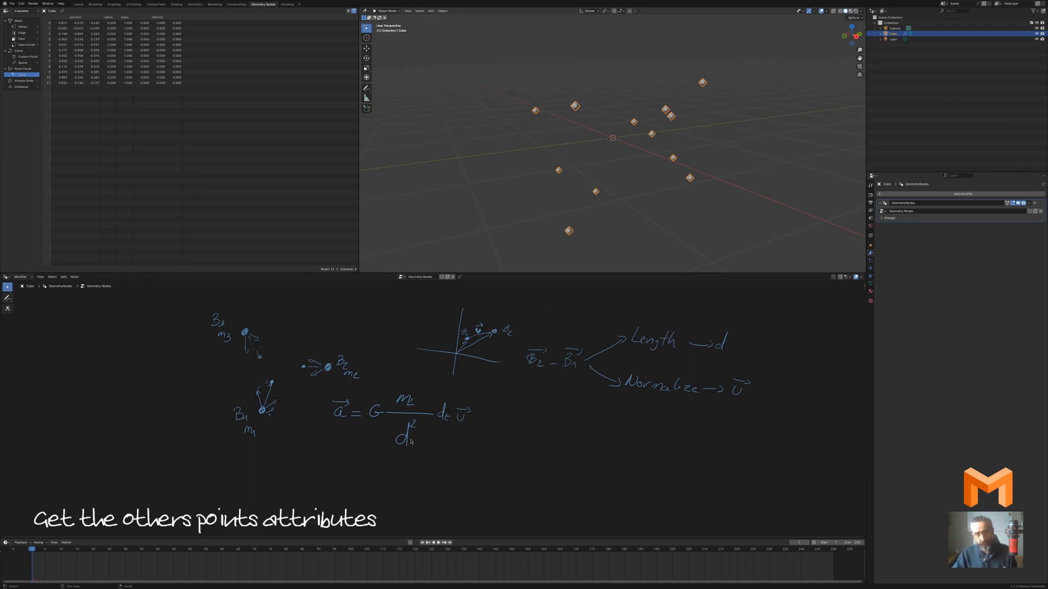
scroll(496, 462, down, 1)
mouse_move(496, 461)
middle_down()
mouse_move(437, 318)
mouse_move(605, 358)
middle_up()
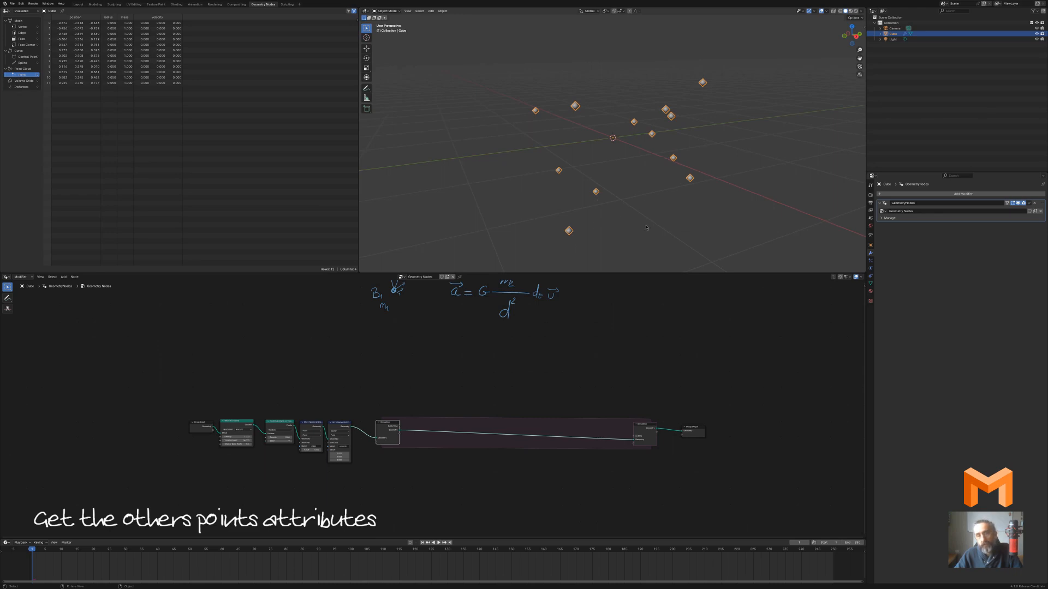
scroll(637, 231, up, 1)
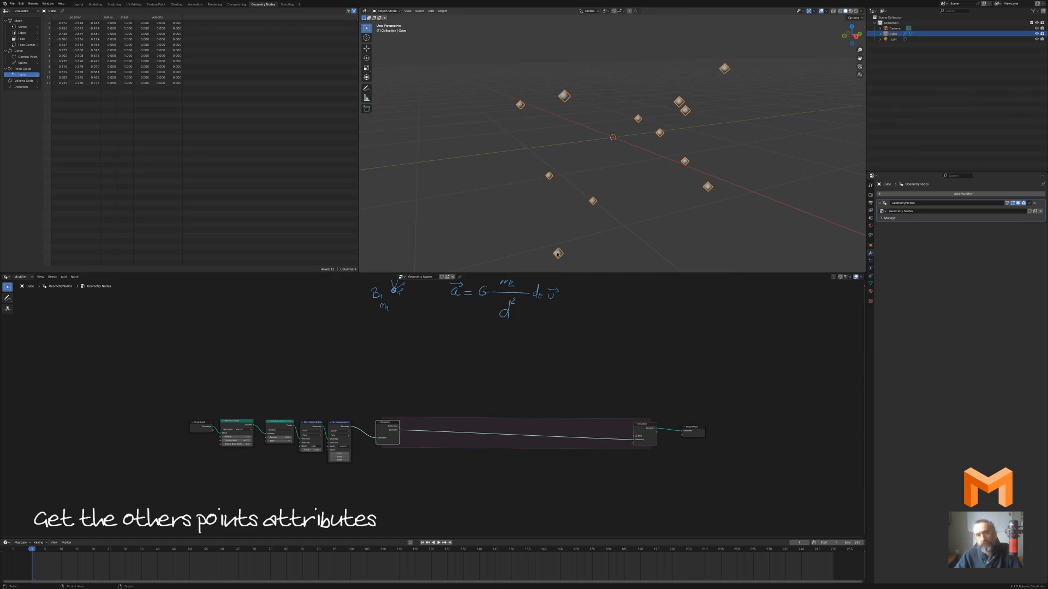
Add a Position node in the empty area below the simulation zone
key(Home)
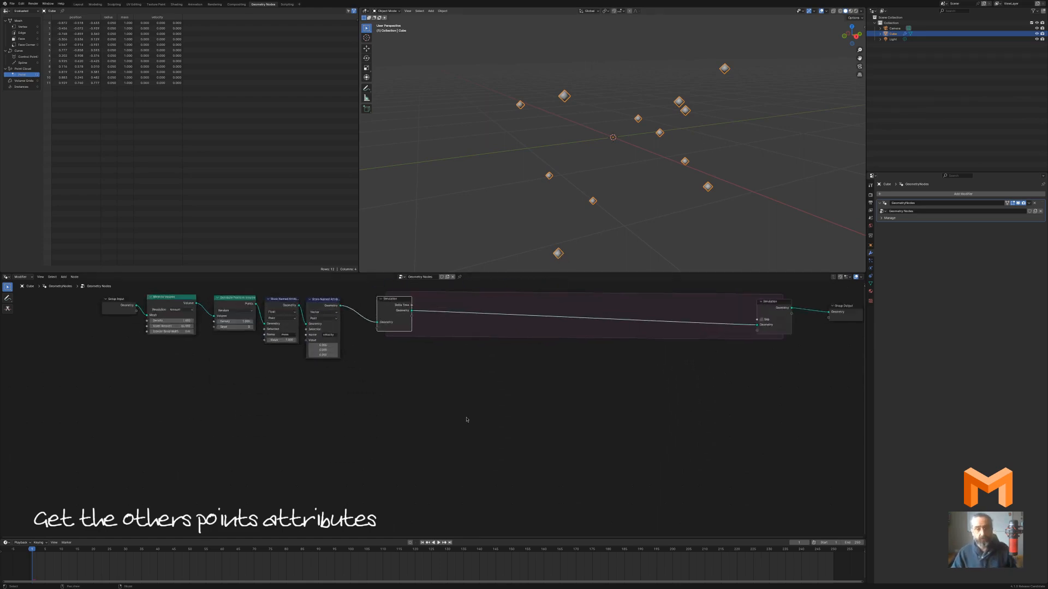
key(shift+a)
click(467, 419)
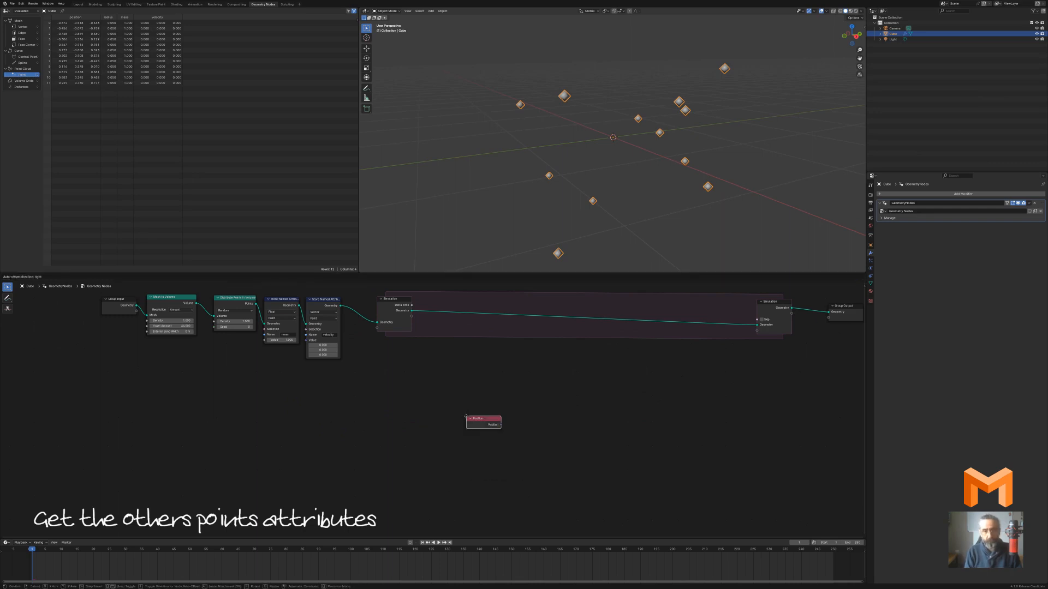
click(436, 438)
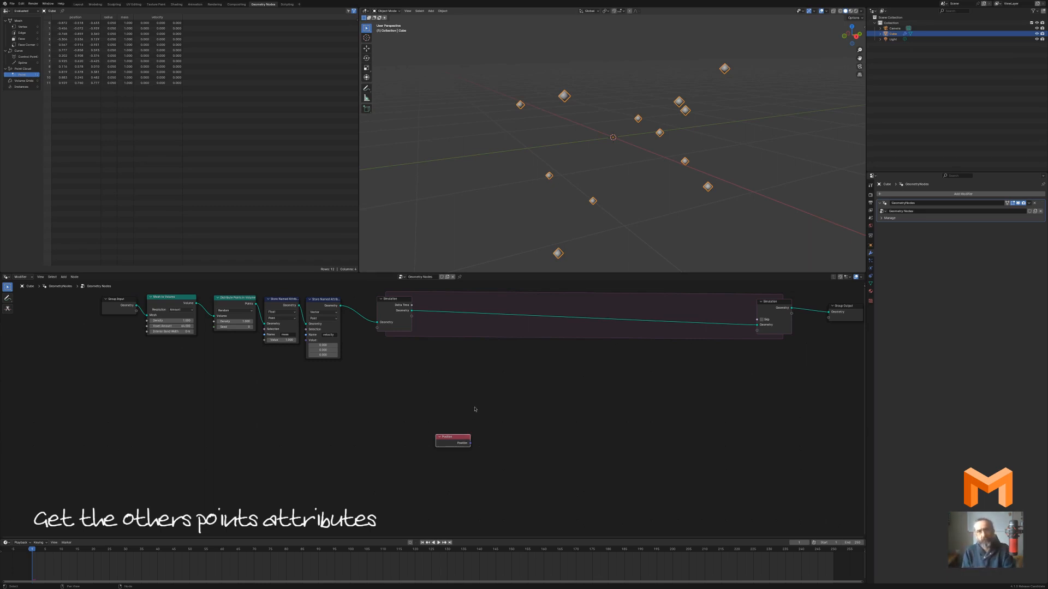
Maximize the node editor and add a Sample Index node between the simulation zone and the Position node
scroll(475, 410, up, 2)
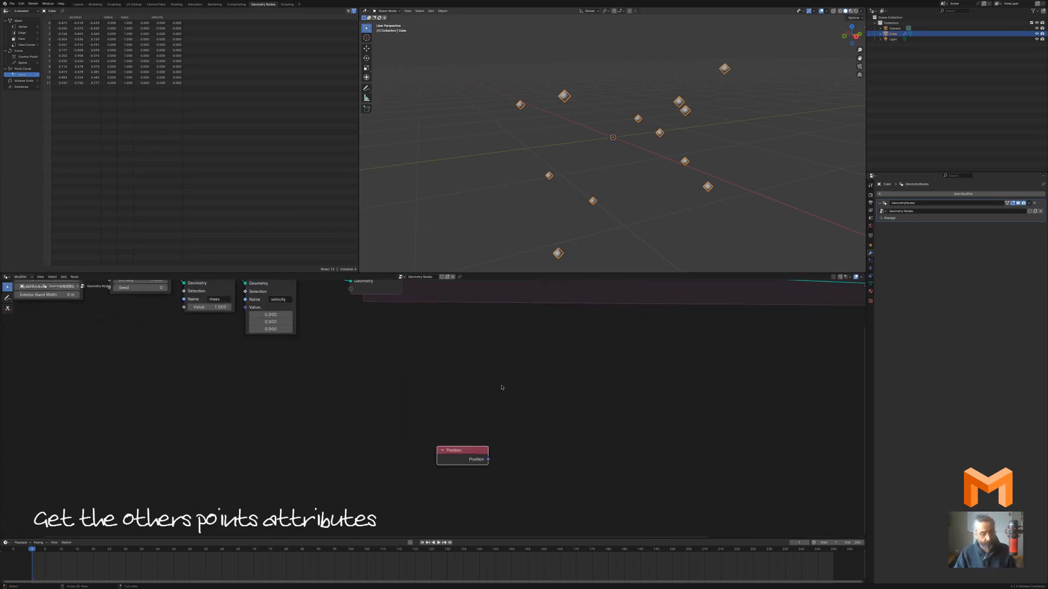
key(ctrl+space)
middle_drag(635, 273, 468, 313)
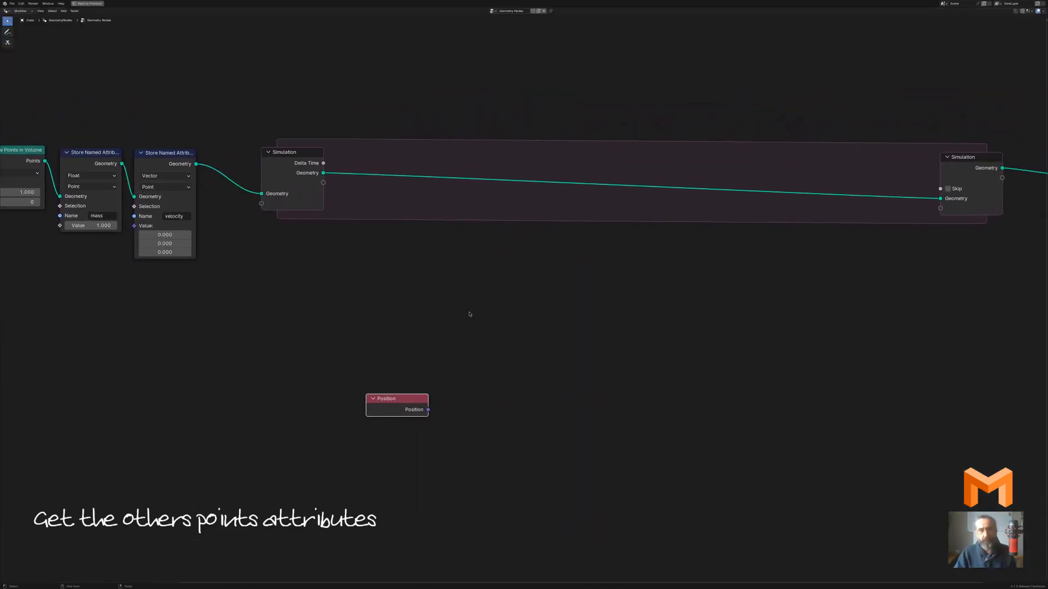
scroll(469, 314, up, 1)
key(shift+a)
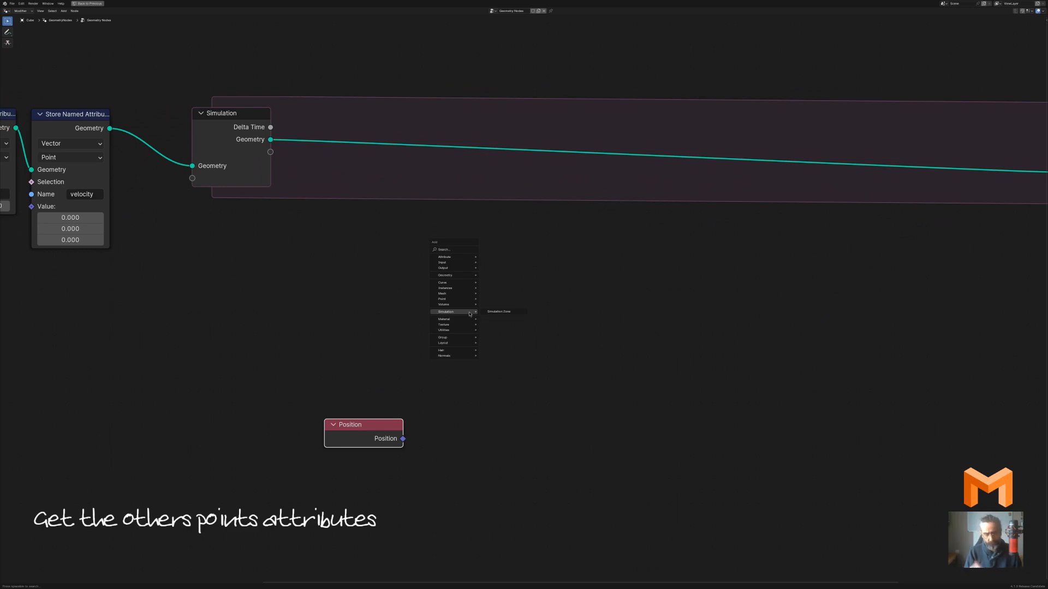
text(sampl)
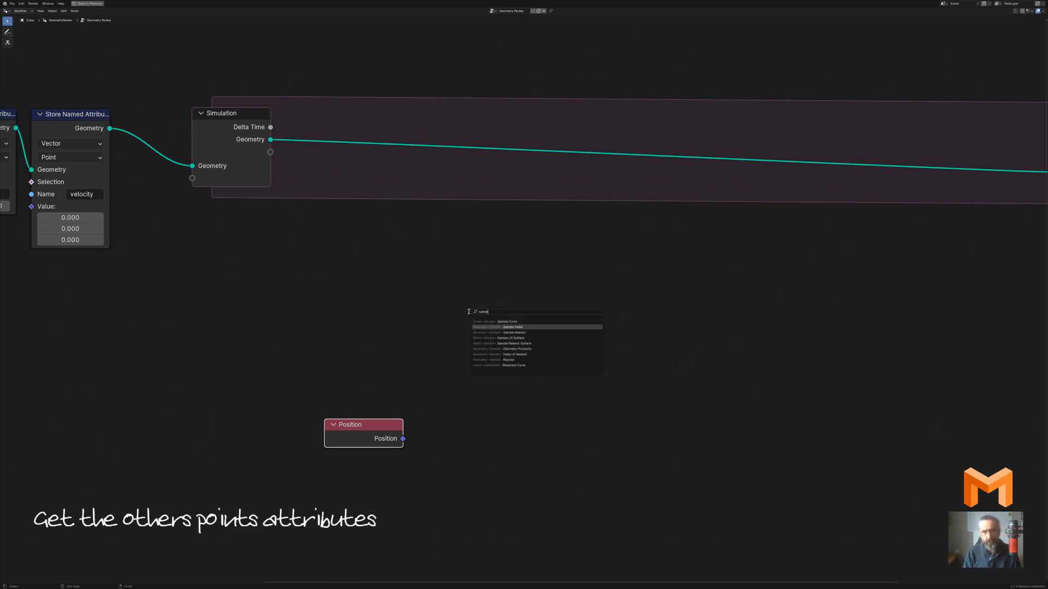
click(510, 327)
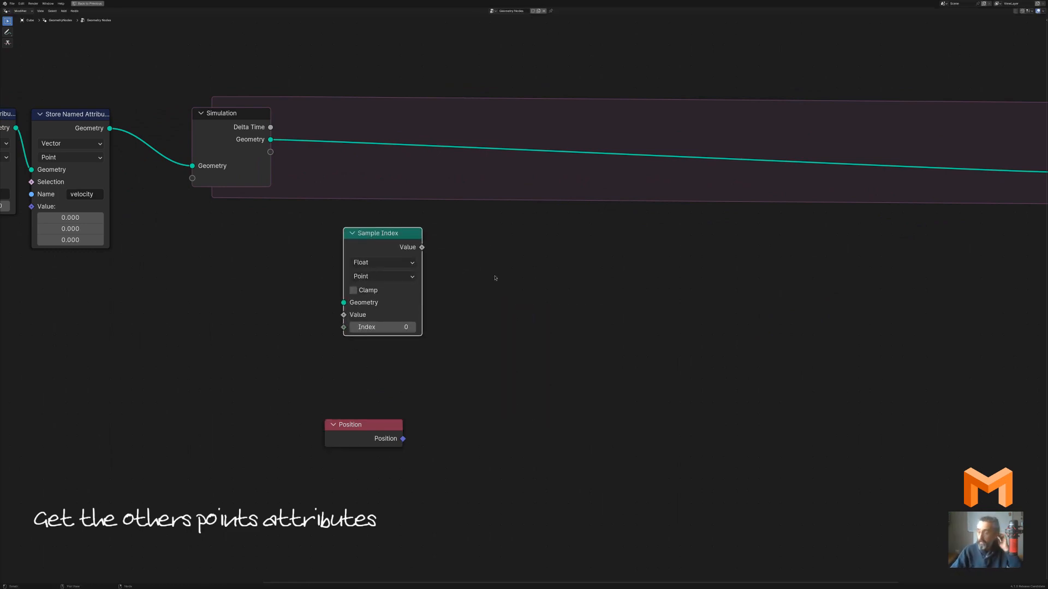
Connect the Simulation input node's Geometry output to Sample Index's Geometry input and place Sample Index farther along the zone
key(ctrl+space)
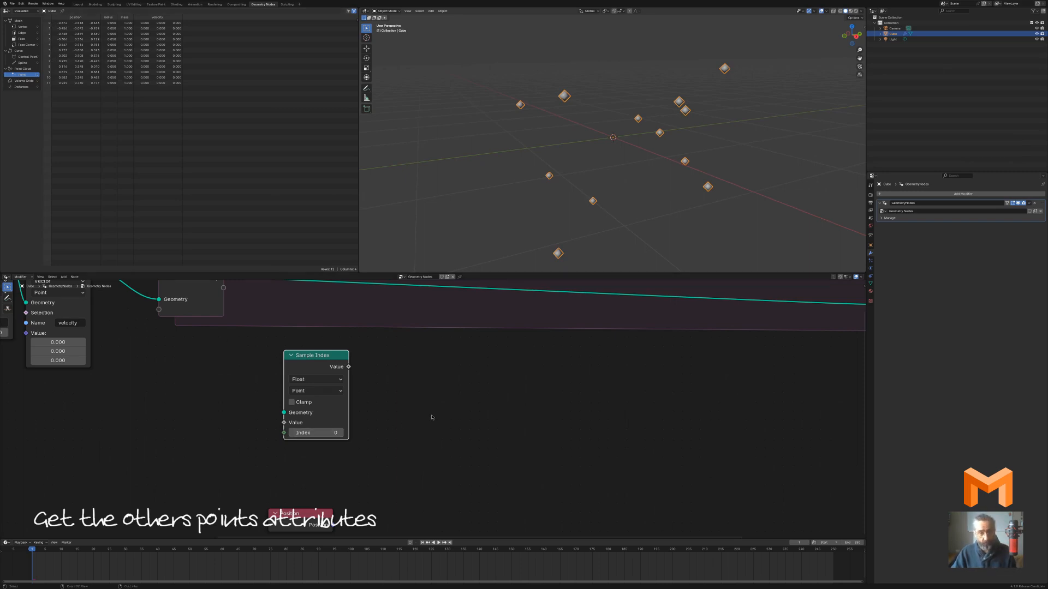
key(ctrl+space)
drag(382, 234, 368, 251)
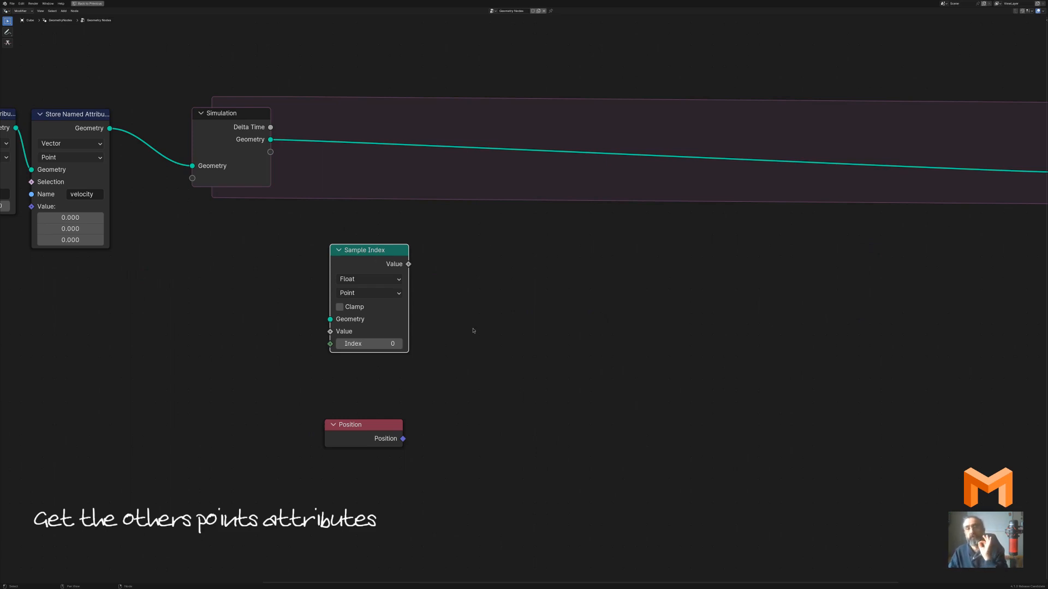
drag(270, 140, 330, 319)
drag(365, 250, 452, 231)
scroll(435, 324, up, 1)
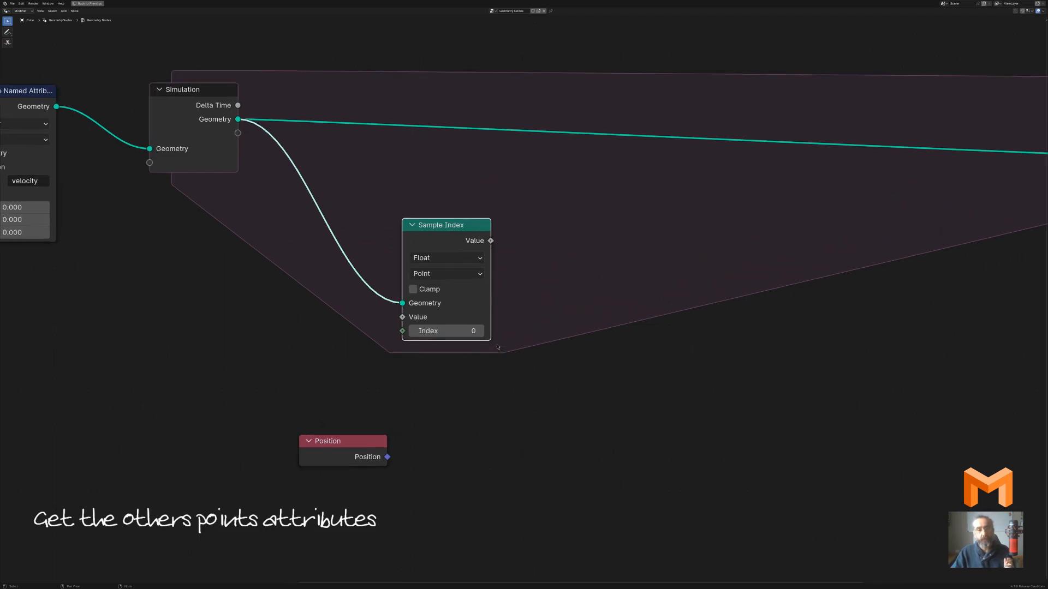
Set the Sample Index node's index to 4 and its data type to Vector
click(479, 331)
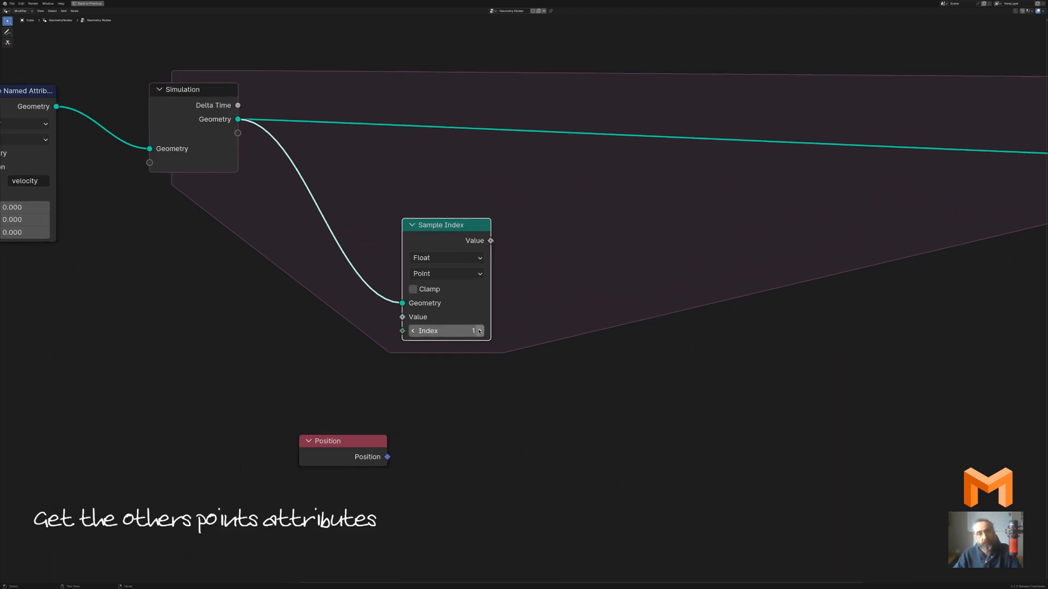
click(479, 330)
click(479, 331)
click(479, 330)
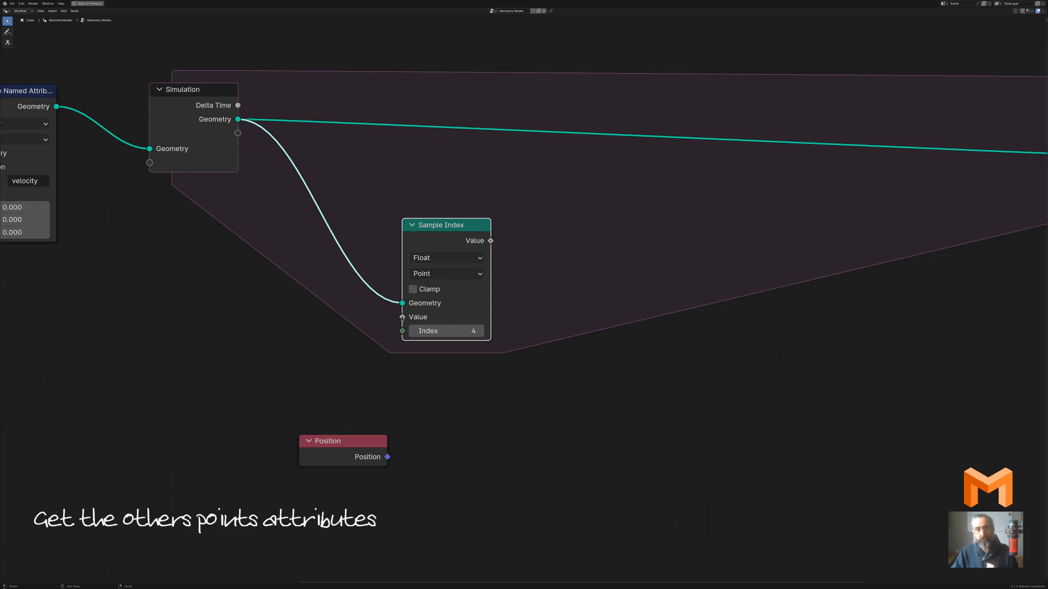
drag(402, 317, 252, 339)
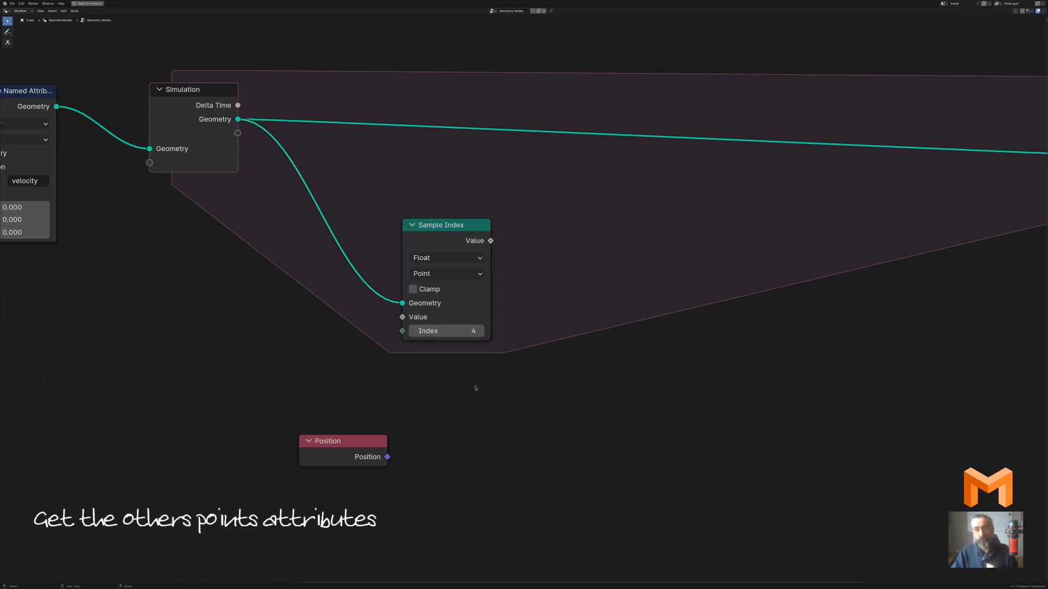
click(445, 257)
click(443, 321)
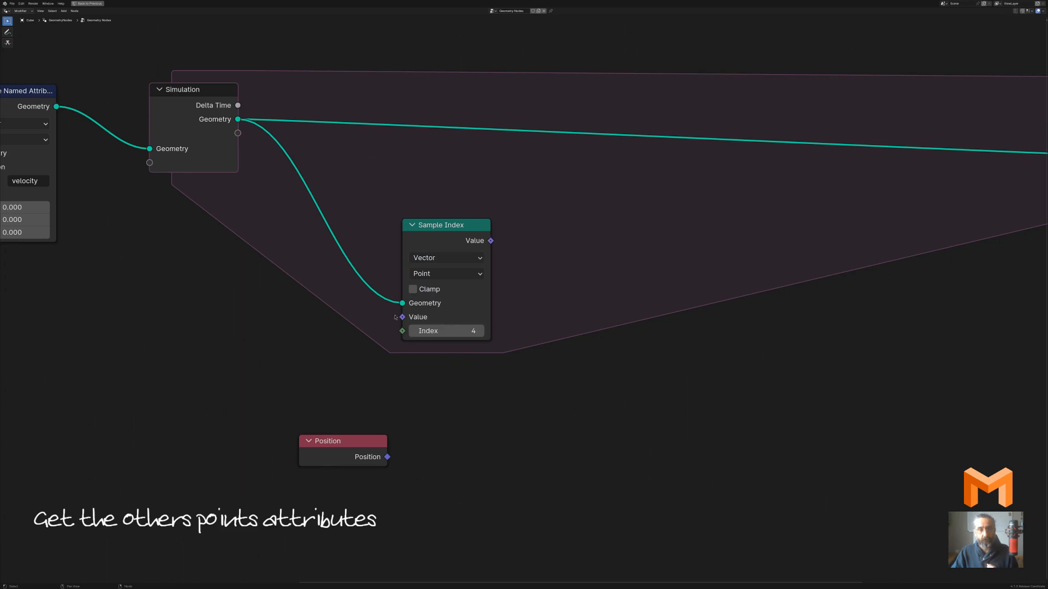
Add a second Position node feeding Sample Index's Value input and place it beside that node
drag(402, 317, 318, 322)
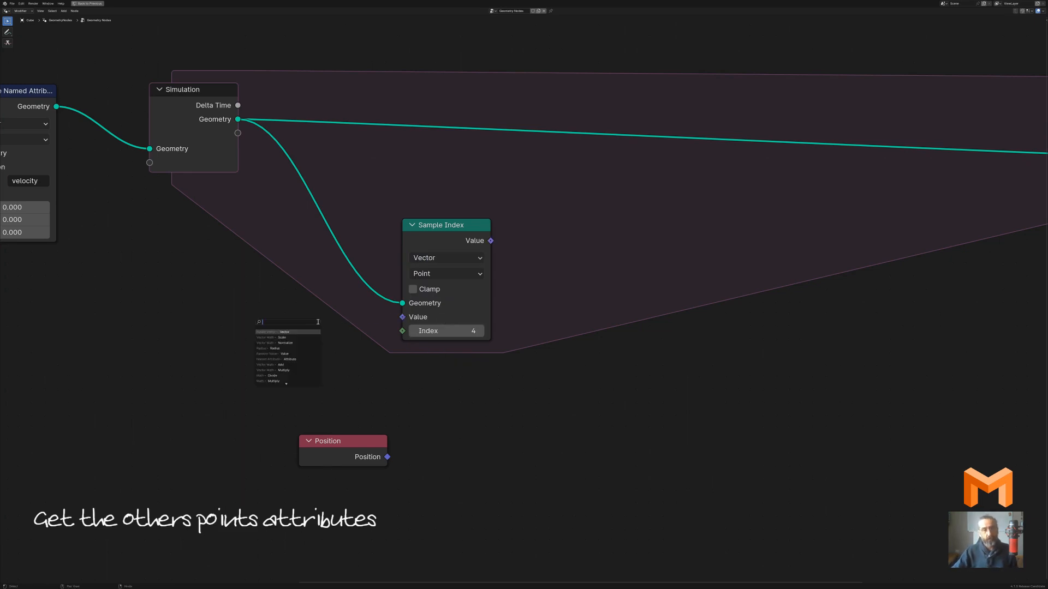
text(pos)
key(Return)
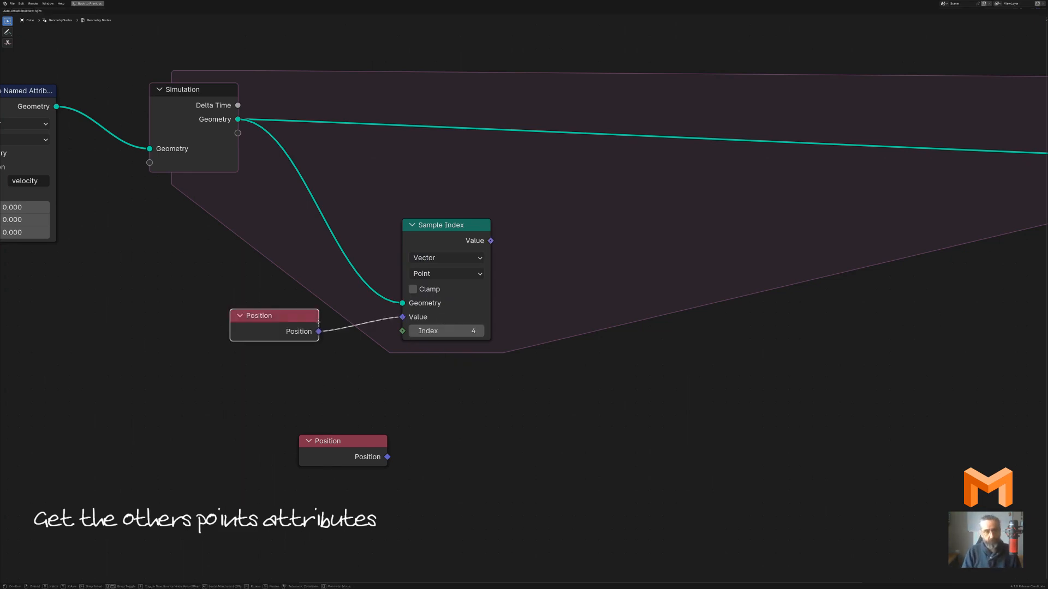
click(334, 306)
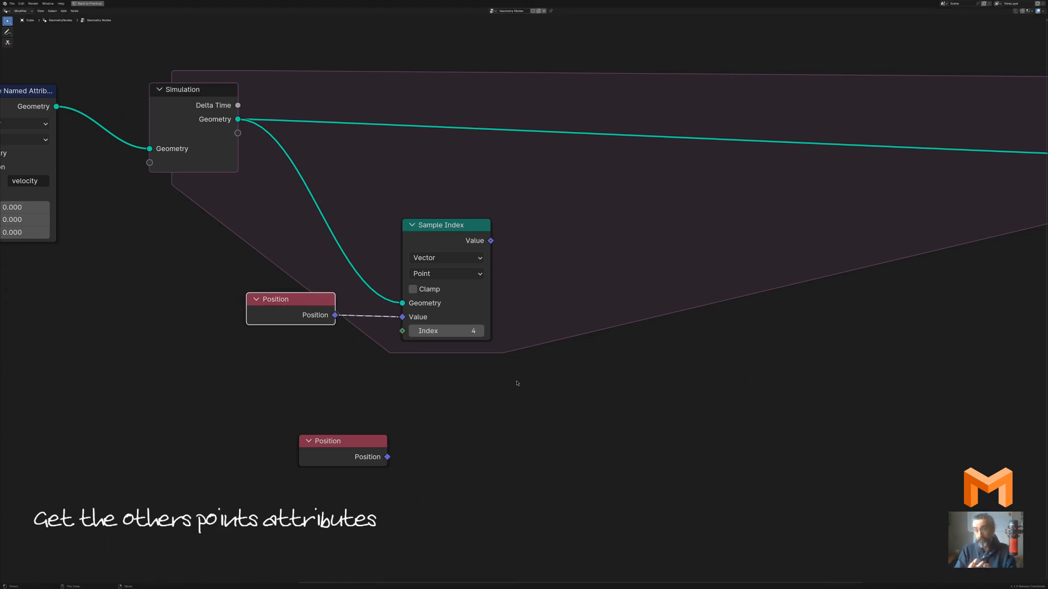
drag(289, 302, 299, 303)
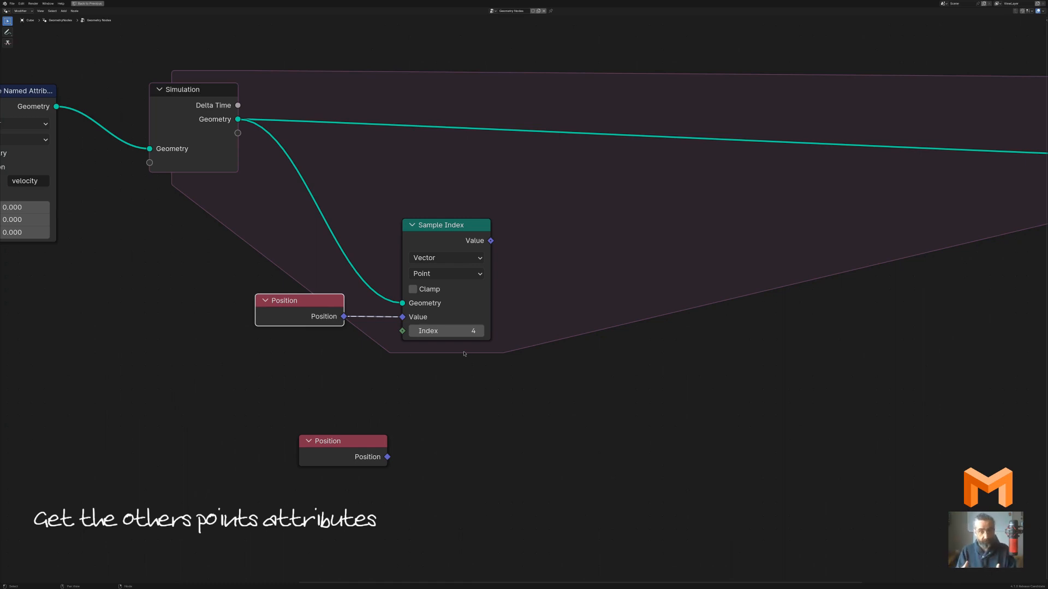
drag(495, 243, 626, 371)
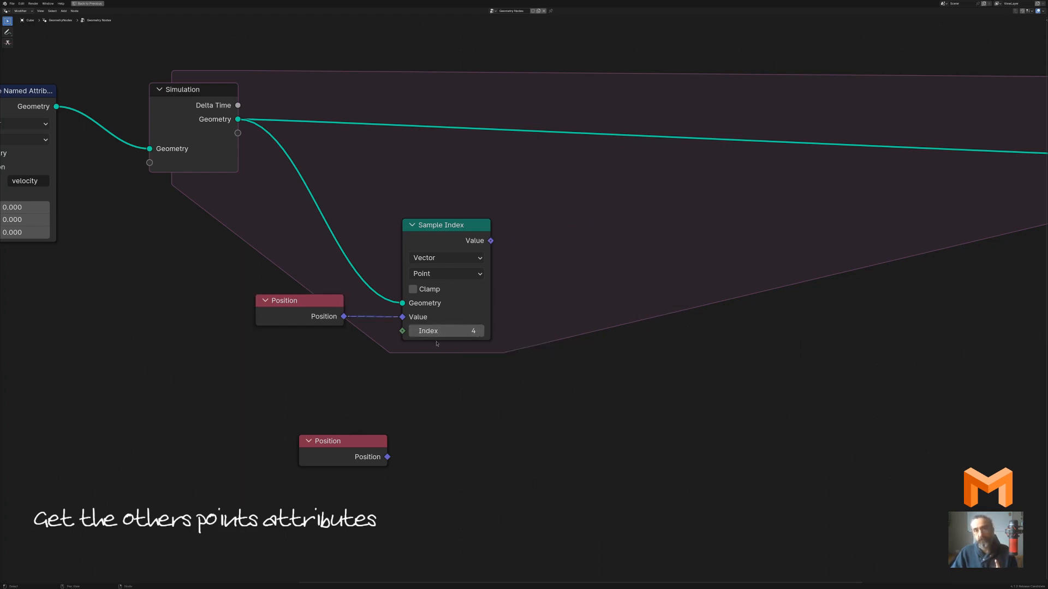
Raise the Sample Index node slightly and lower its connected Position node to free up space around them
mouse_move(333, 311)
mouse_down()
mouse_move(347, 348)
mouse_move(297, 320)
mouse_move(349, 316)
mouse_move(339, 305)
mouse_up()
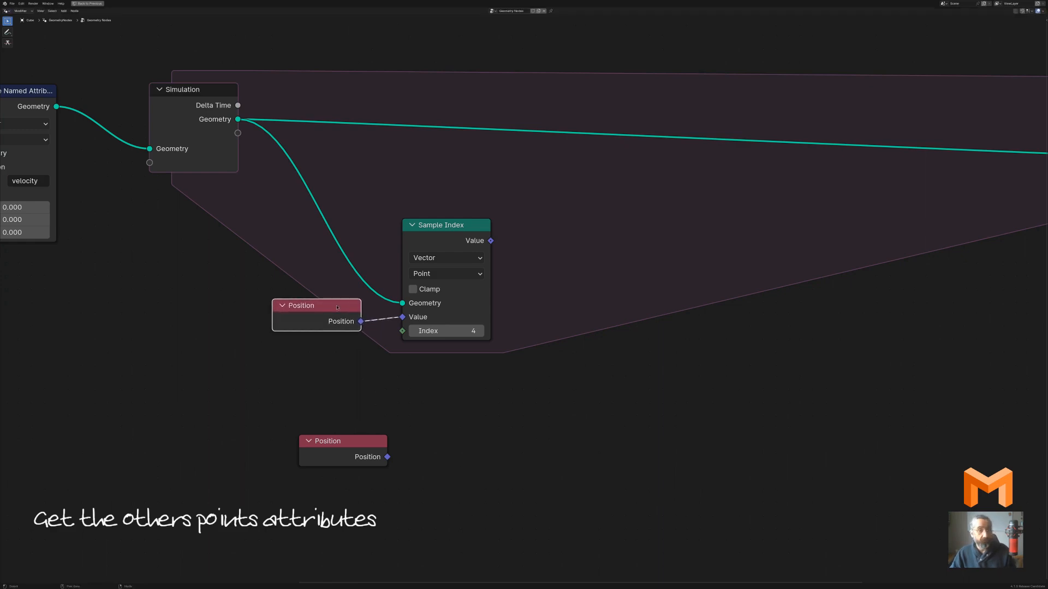
scroll(456, 396, down, 3)
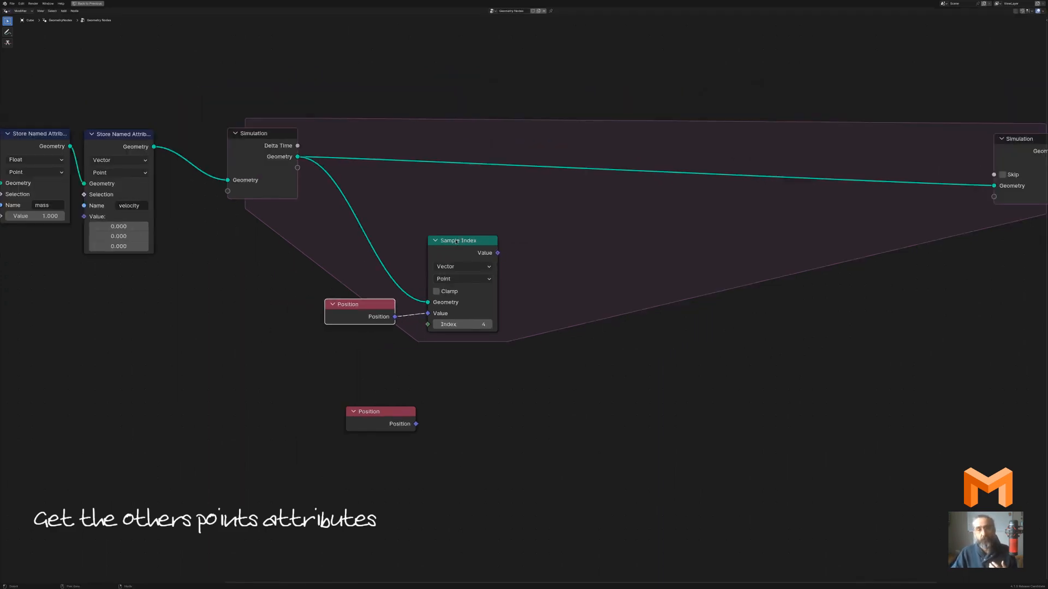
drag(461, 240, 463, 226)
drag(389, 301, 381, 315)
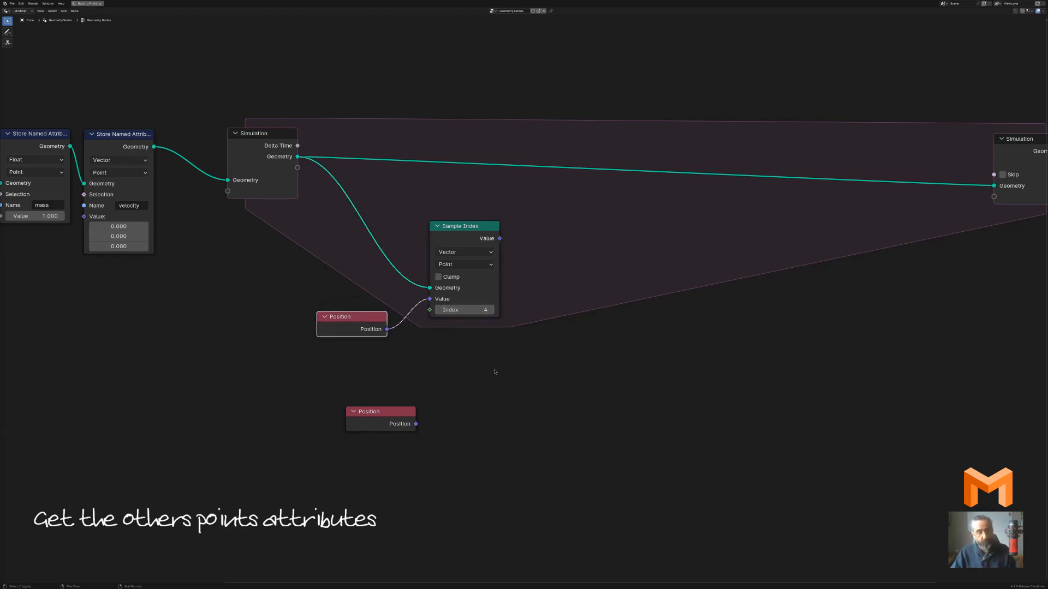
Add an Evaluate at Index node and align it directly beneath the Sample Index node, raising Sample Index to make room
key(shift+a)
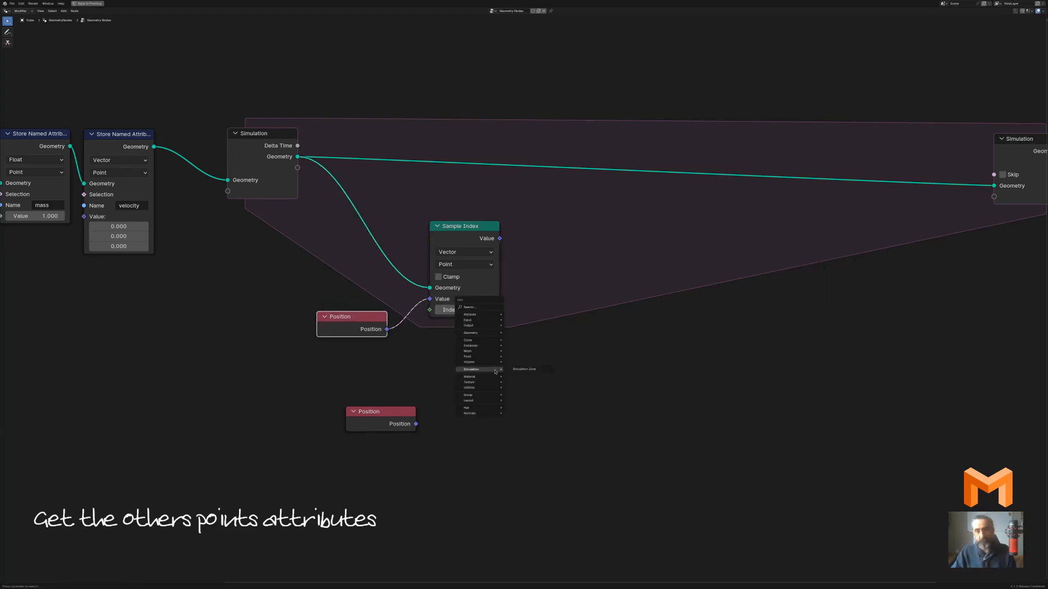
text(evaluate)
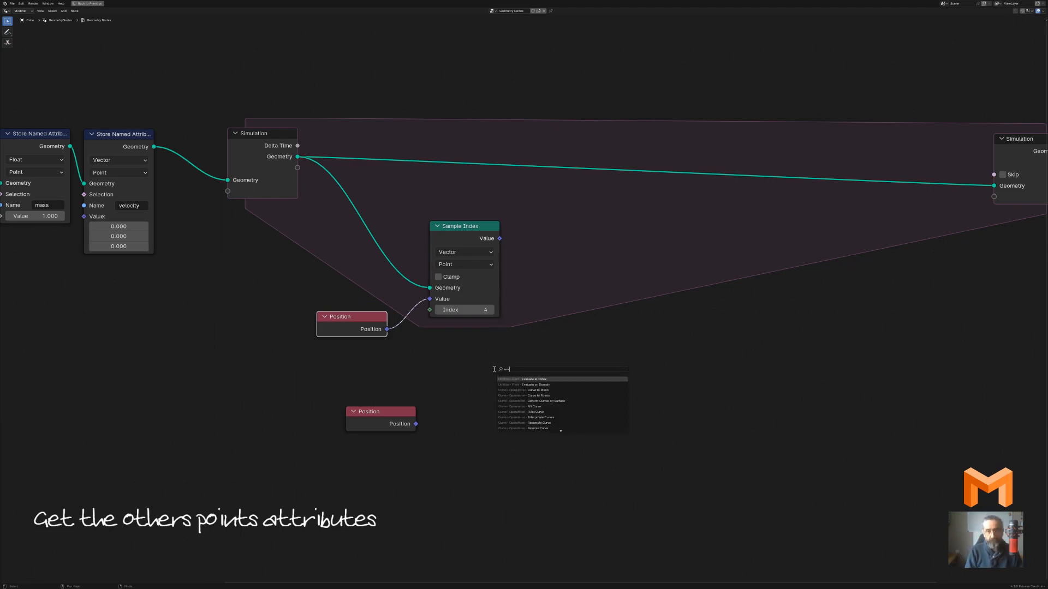
key(Return)
click(514, 338)
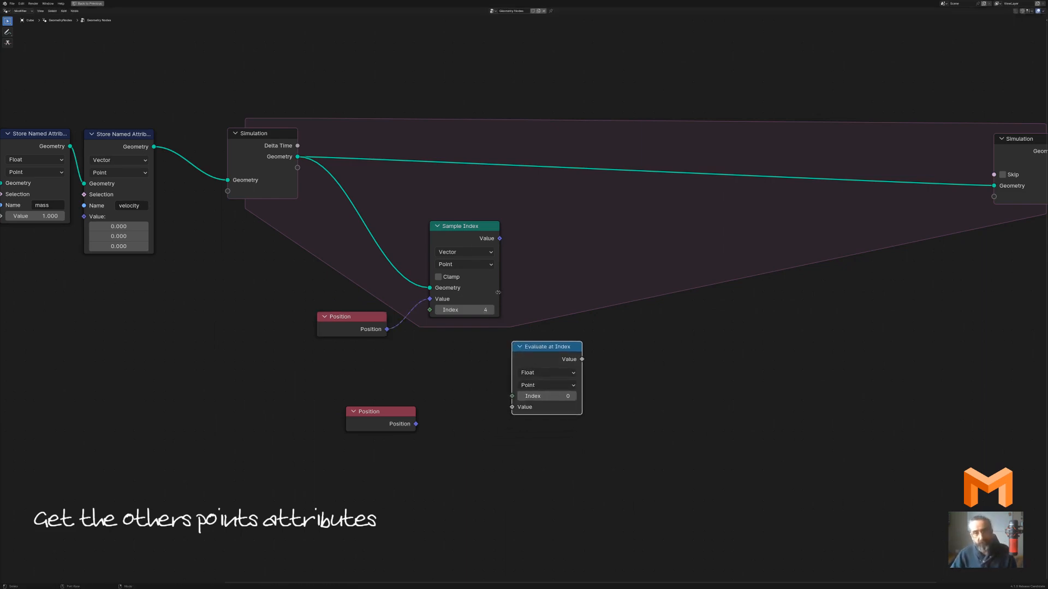
drag(465, 227, 462, 213)
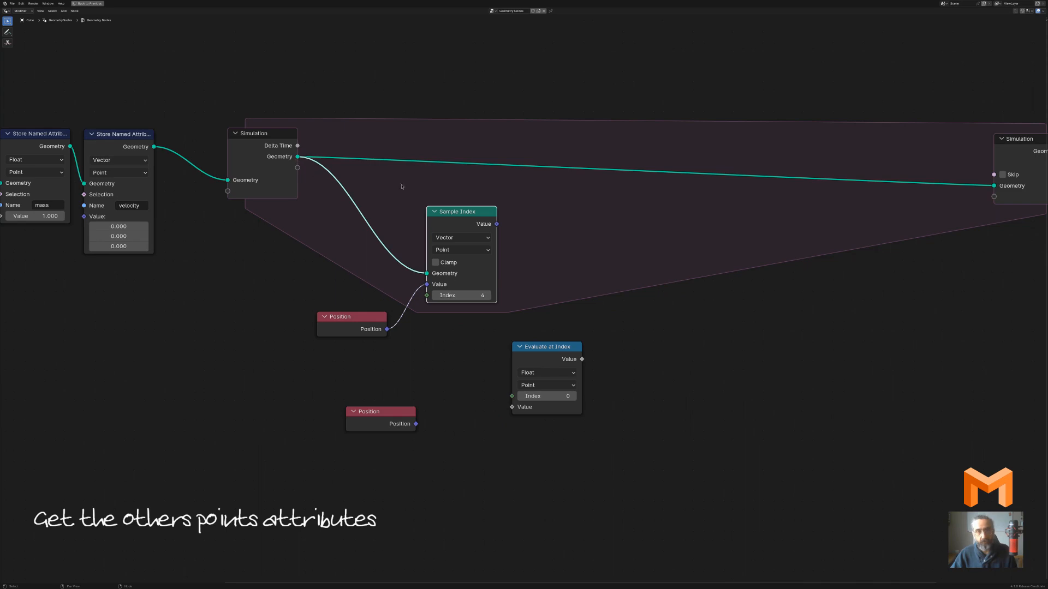
drag(553, 355, 474, 335)
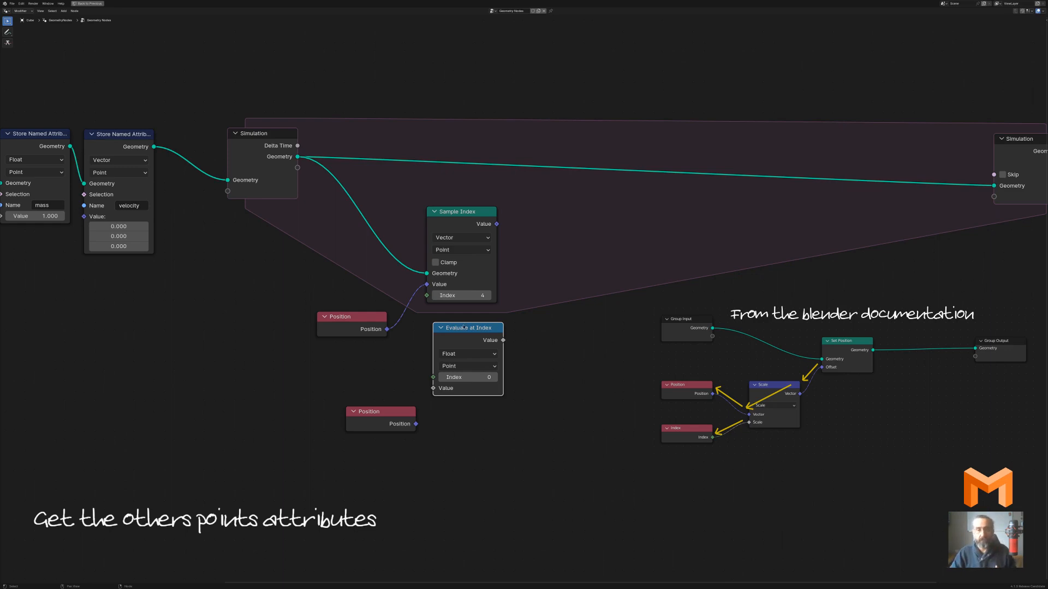
drag(465, 328, 459, 322)
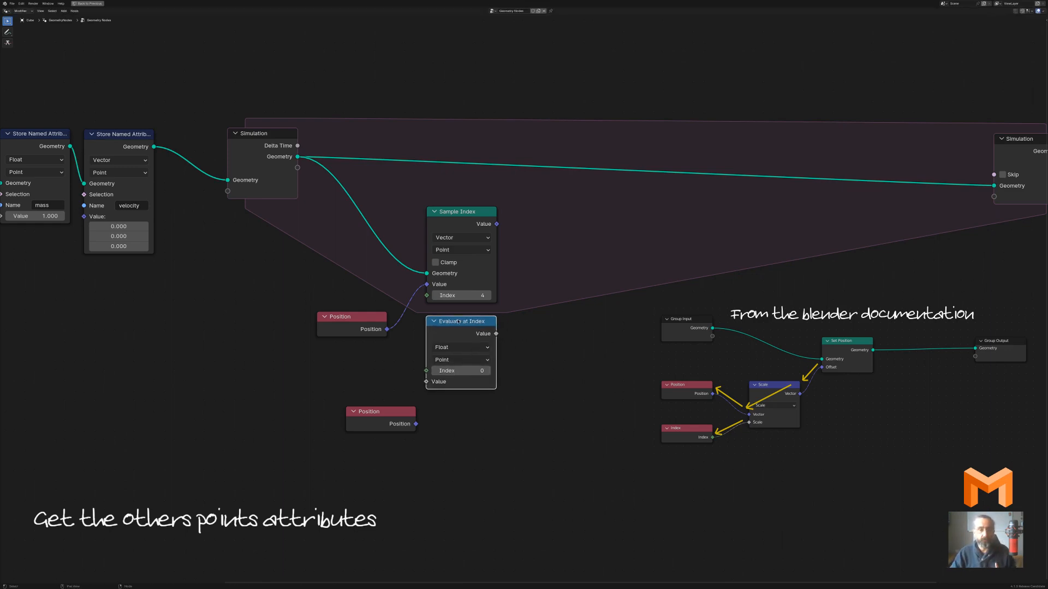
Delete the Sample Index node, feed its Position node into Evaluate at Index's Value input, and set the data type to Vector
click(462, 211)
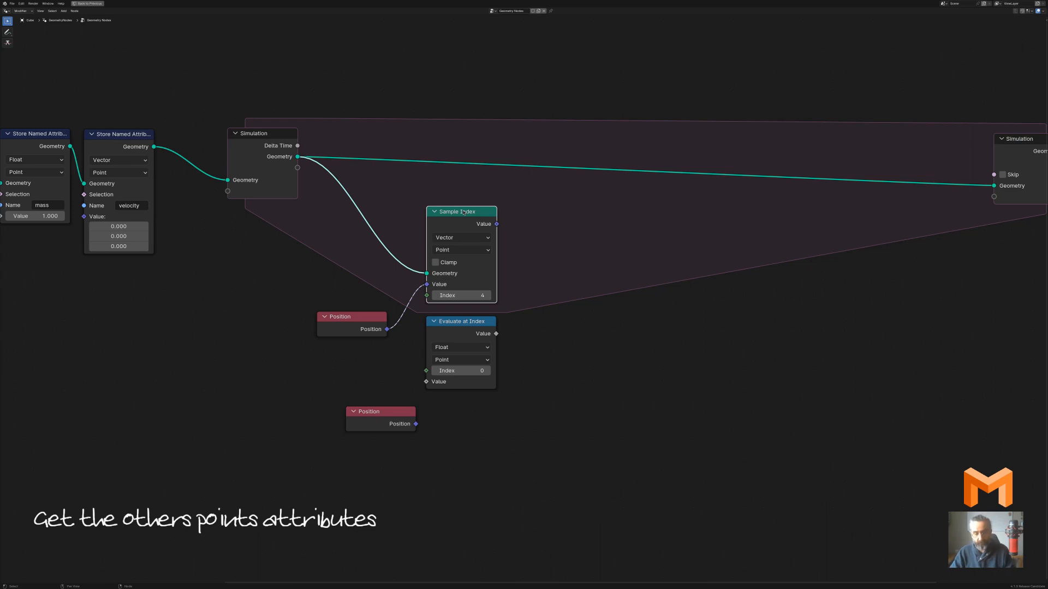
key(x)
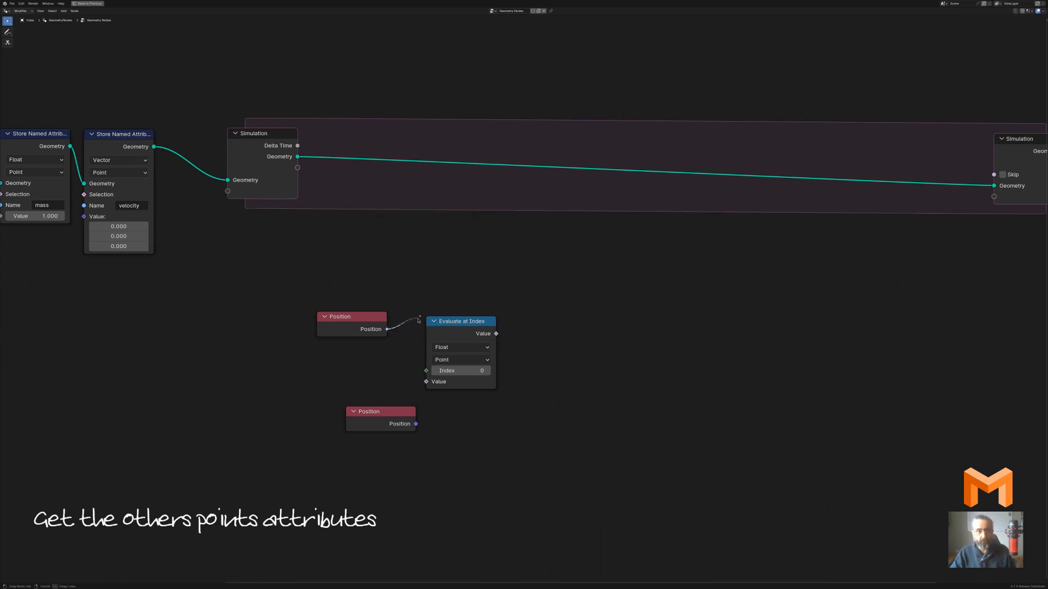
drag(387, 330, 426, 382)
click(463, 348)
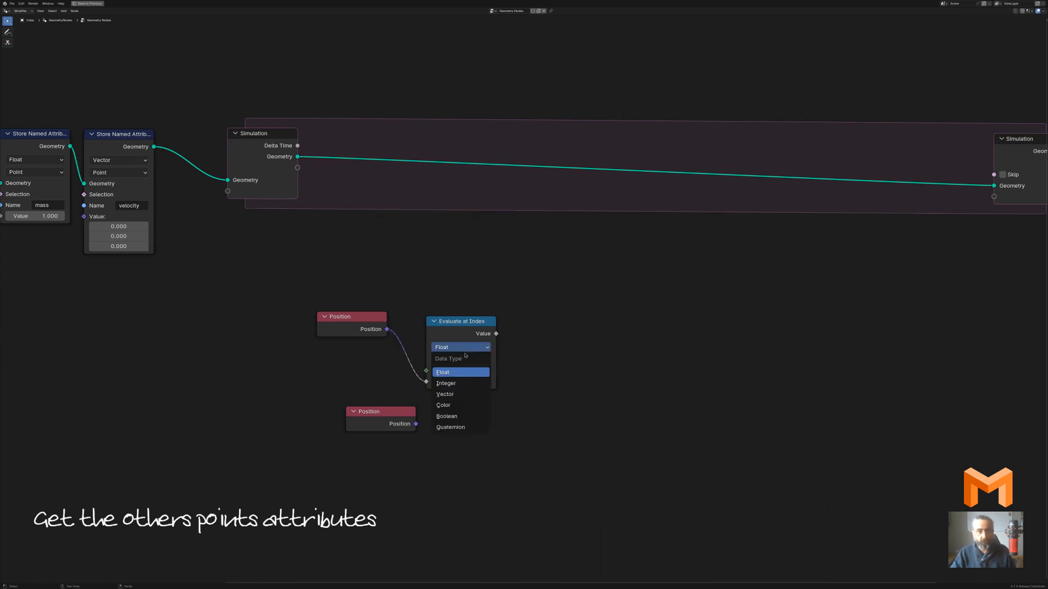
click(461, 394)
Place the linked Position node directly beneath Evaluate at Index, set the index to 2, and lower the unconnected Position node
drag(465, 326, 439, 272)
drag(363, 334, 447, 377)
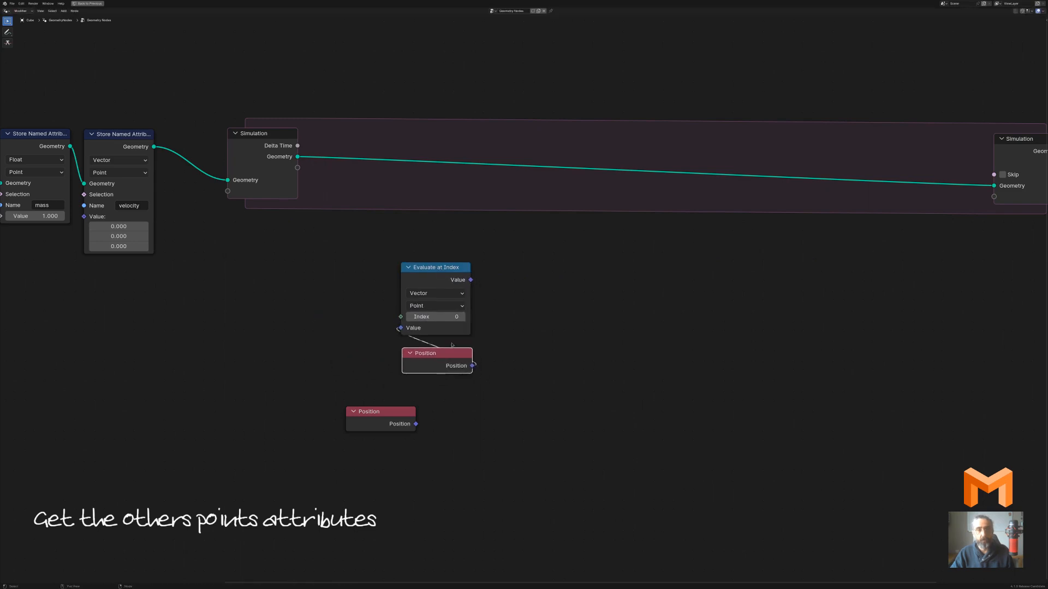
click(463, 317)
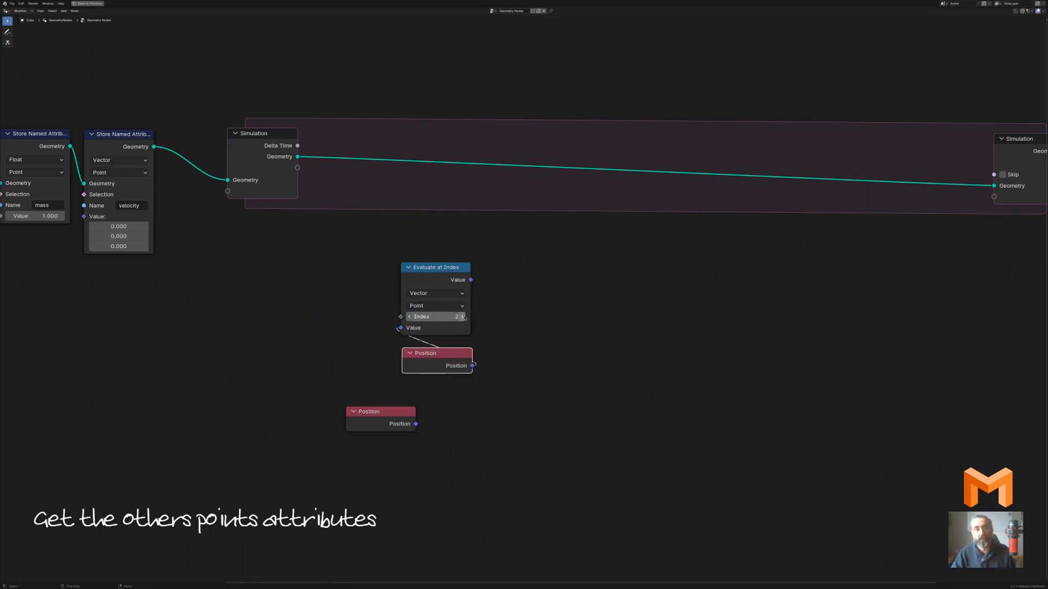
drag(382, 413, 429, 492)
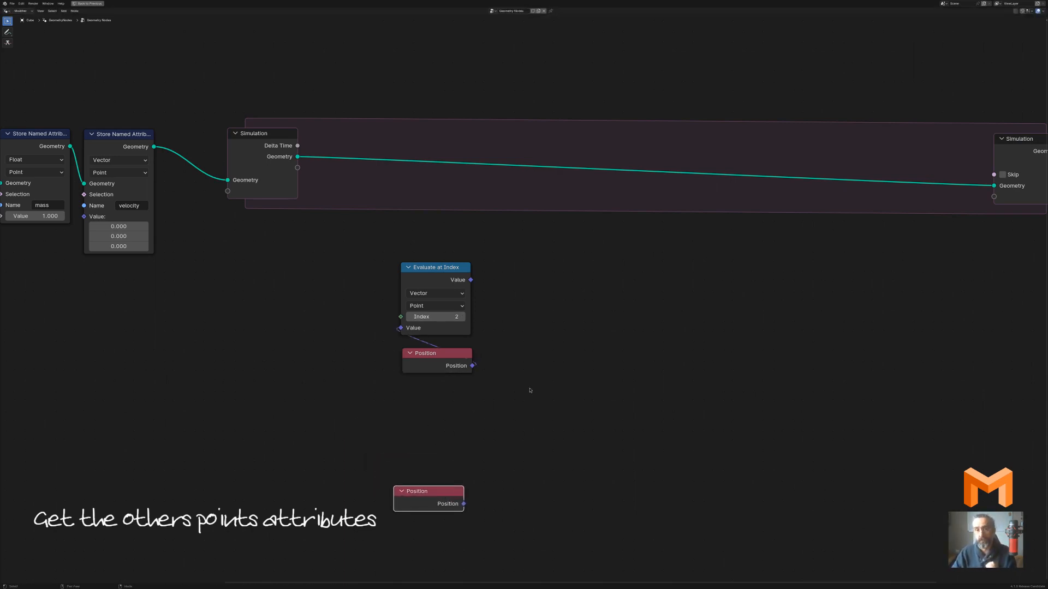
Restore the full workspace layout and bring the unconnected Position node closer to the linked one
key(ctrl+space)
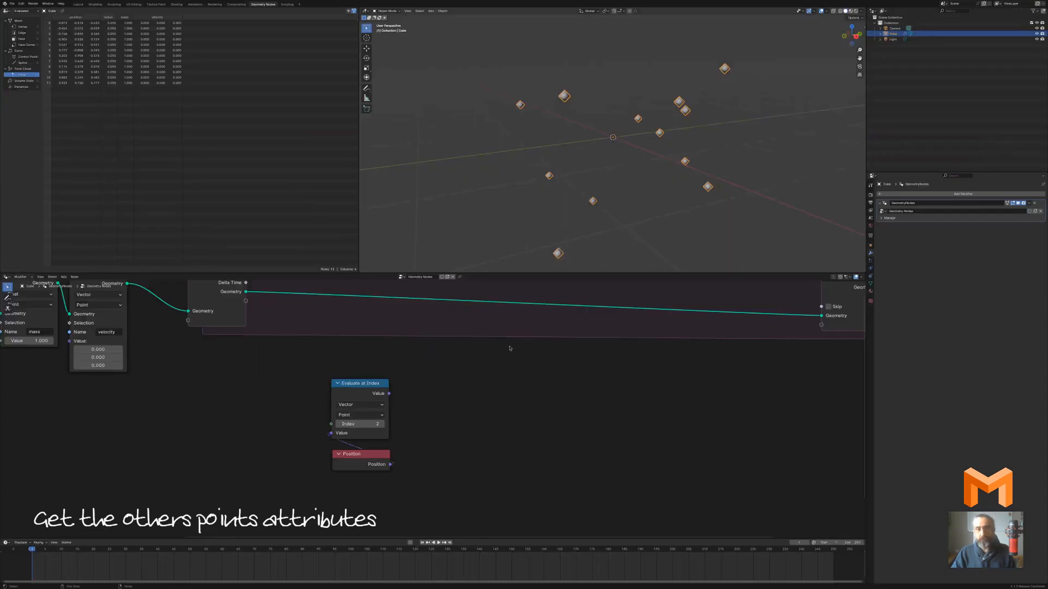
middle_drag(412, 463, 414, 453)
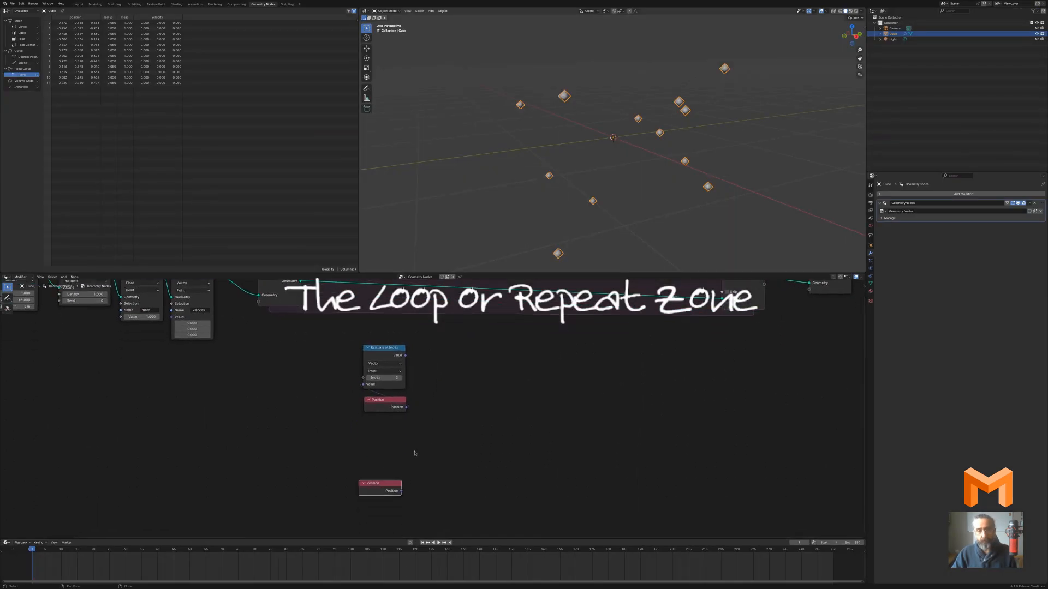
drag(396, 486, 400, 450)
middle_drag(456, 403, 444, 445)
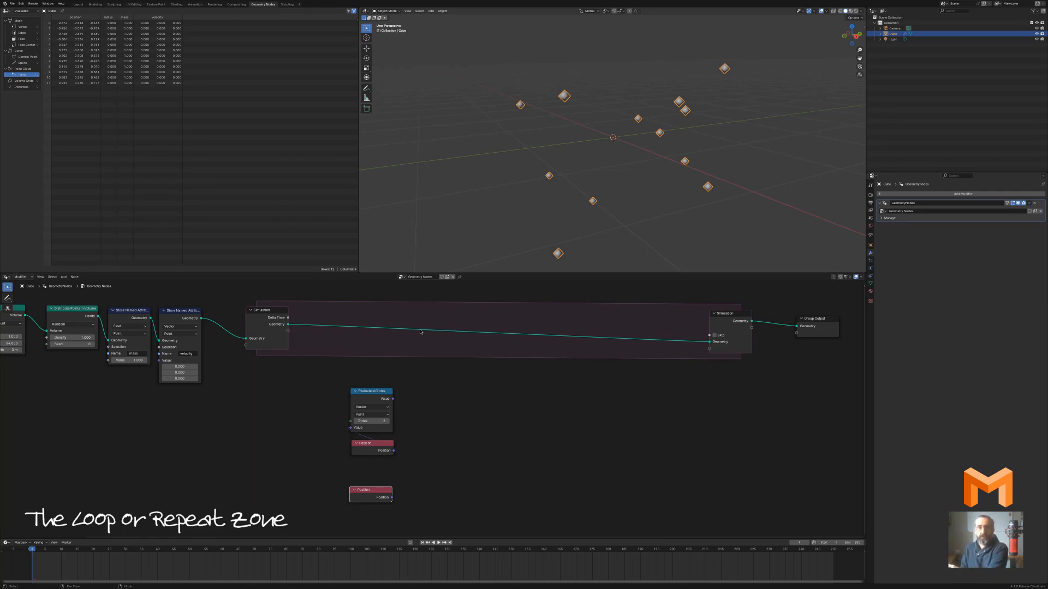
Maximize the node editor and set the Evaluate at Index node's index to 4
scroll(480, 448, up, 3)
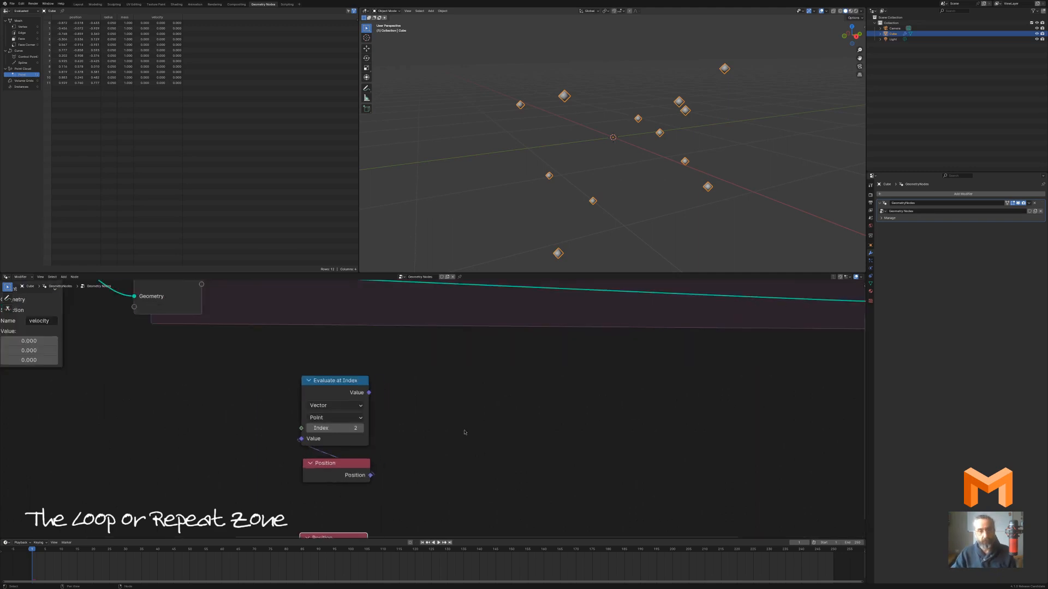
middle_drag(462, 432, 459, 409)
key(ctrl+space)
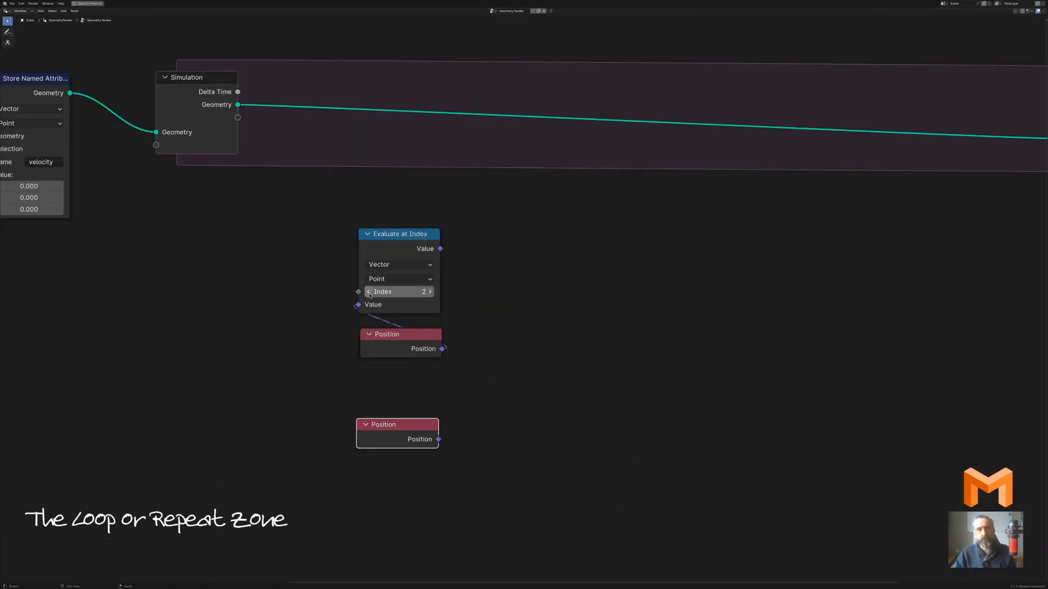
click(369, 292)
click(369, 292)
click(432, 294)
click(432, 294)
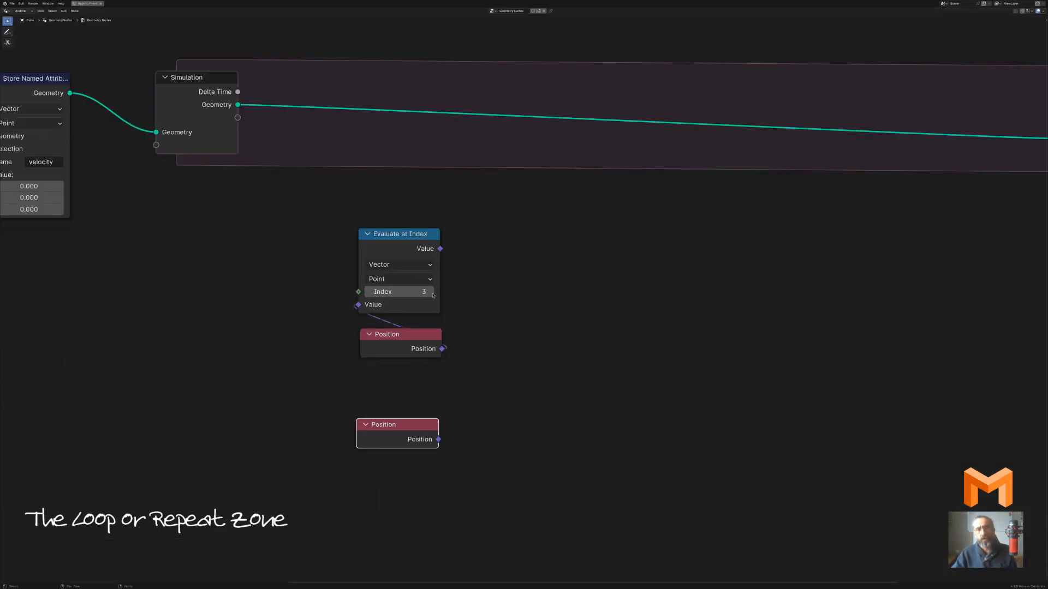
click(432, 294)
click(432, 294)
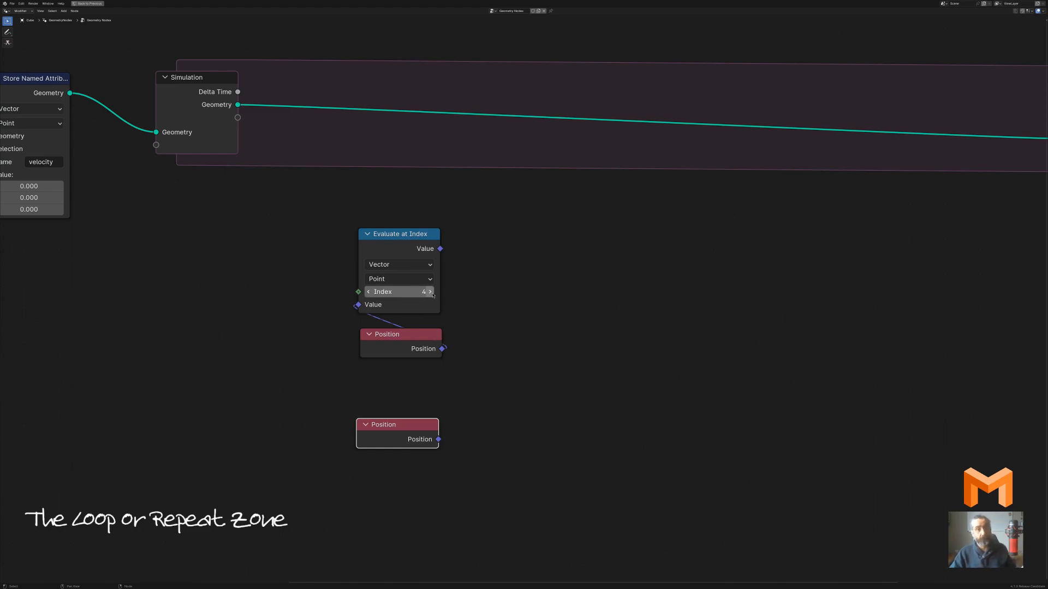
Add a Repeat Zone and insert both of its nodes into the geometry link inside the simulation zone
scroll(433, 295, down, 2)
scroll(519, 321, down, 4)
middle_drag(614, 309, 490, 306)
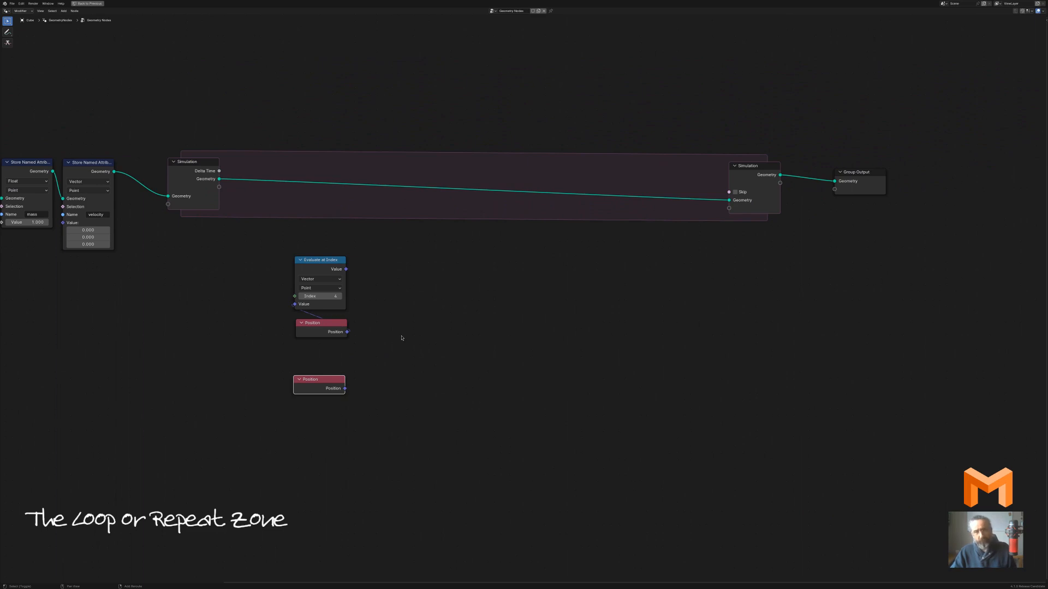
key(shift+a)
mouse_move(402, 337)
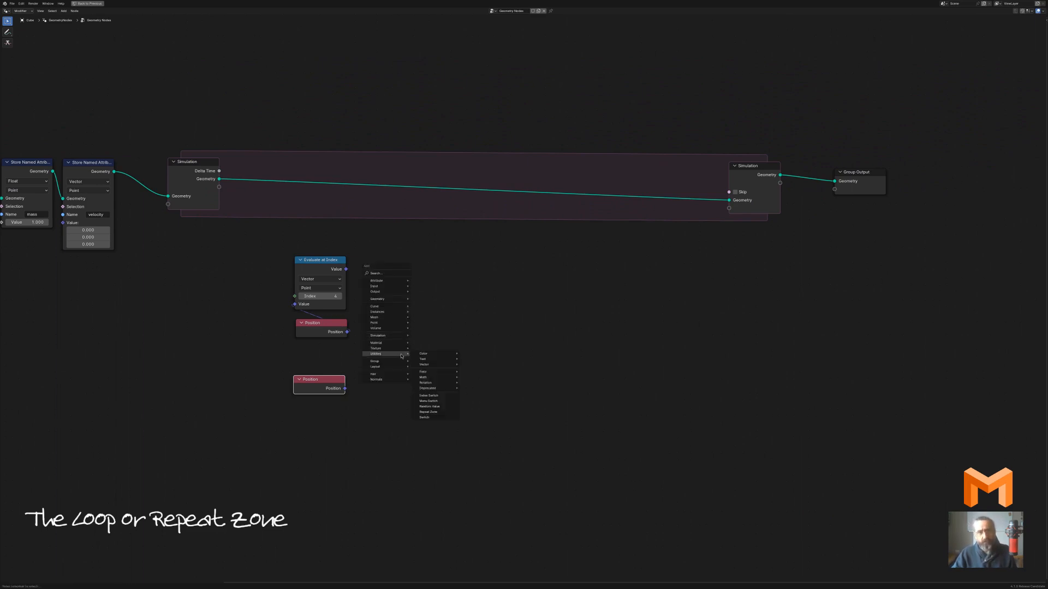
click(449, 412)
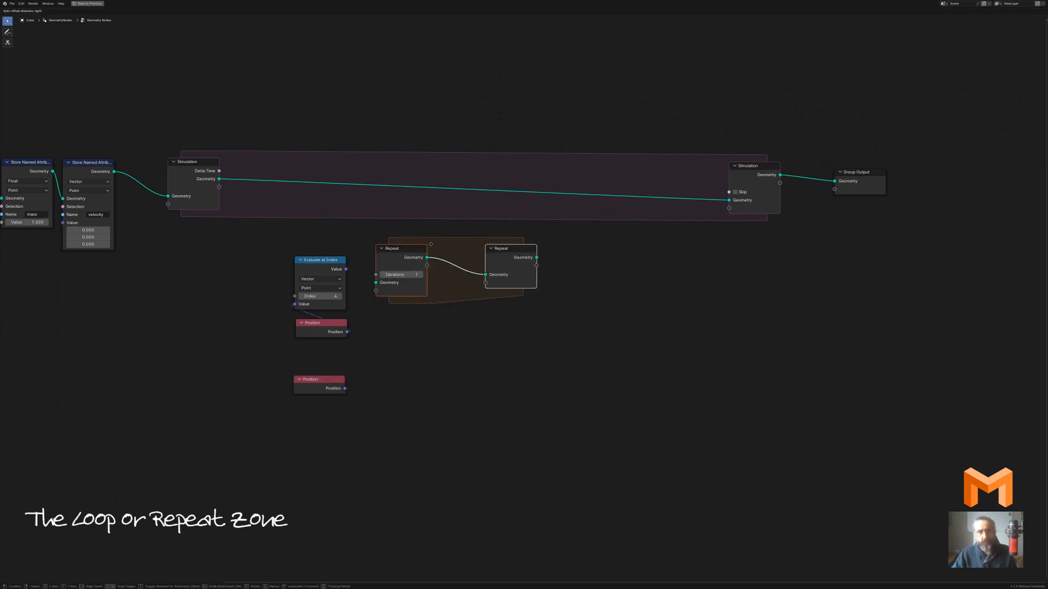
click(464, 288)
drag(415, 268, 343, 192)
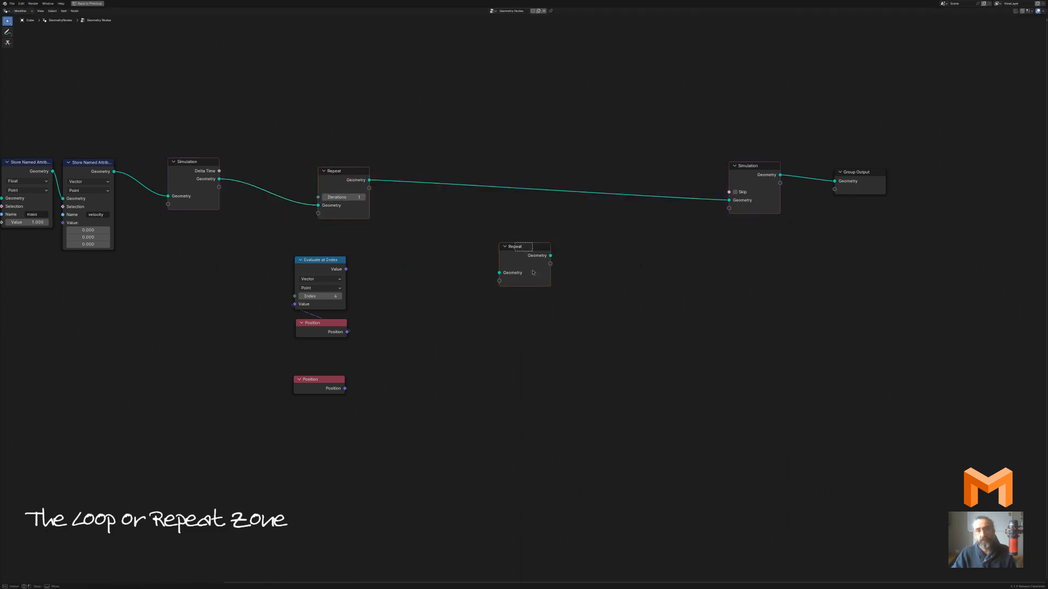
drag(532, 248, 588, 176)
Raise the Repeat zone's iterations to 7
scroll(440, 306, up, 3)
click(252, 135)
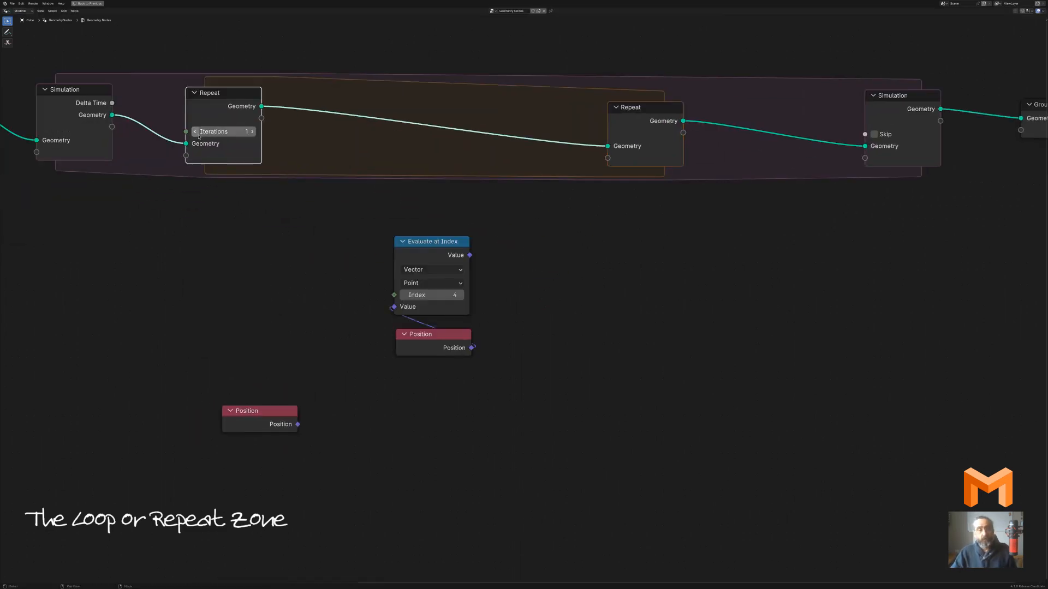
click(195, 134)
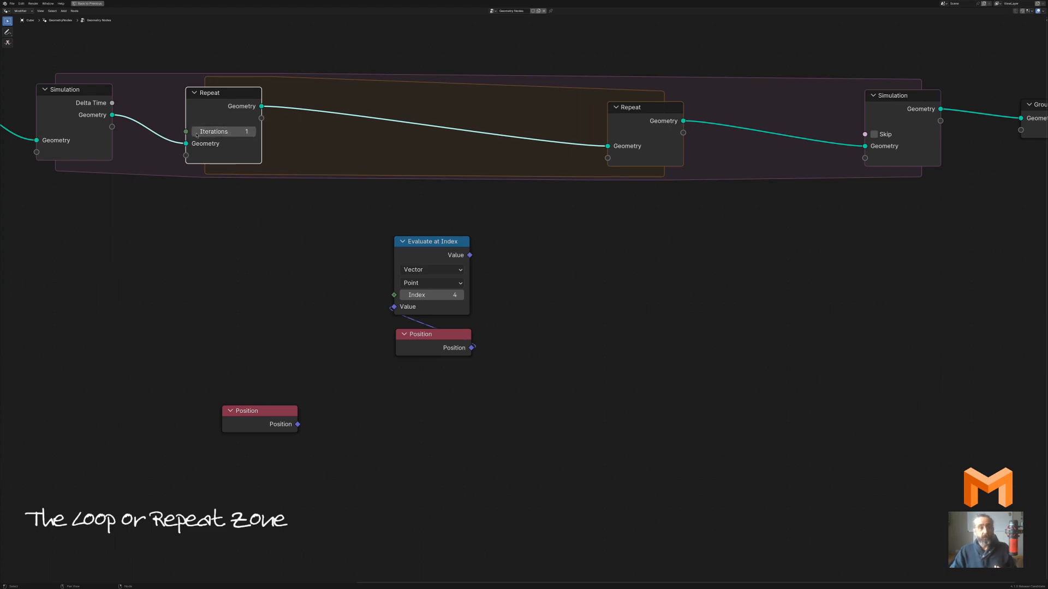
click(253, 134)
click(254, 134)
click(254, 133)
click(254, 133)
click(254, 133)
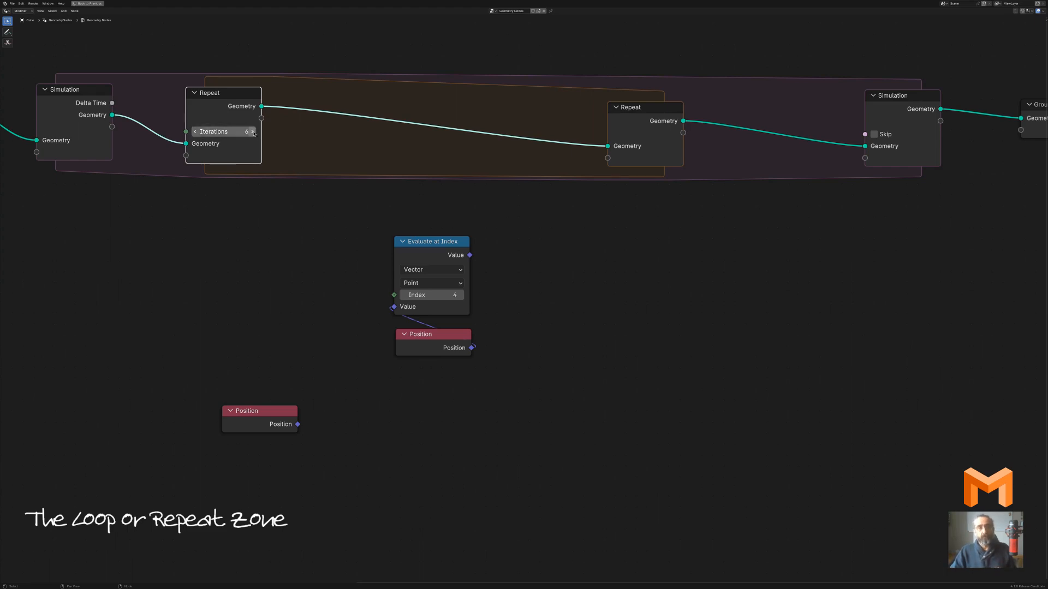
Shift the Simulation input node slightly left and raise the Repeat input node a little
scroll(253, 133, down, 2)
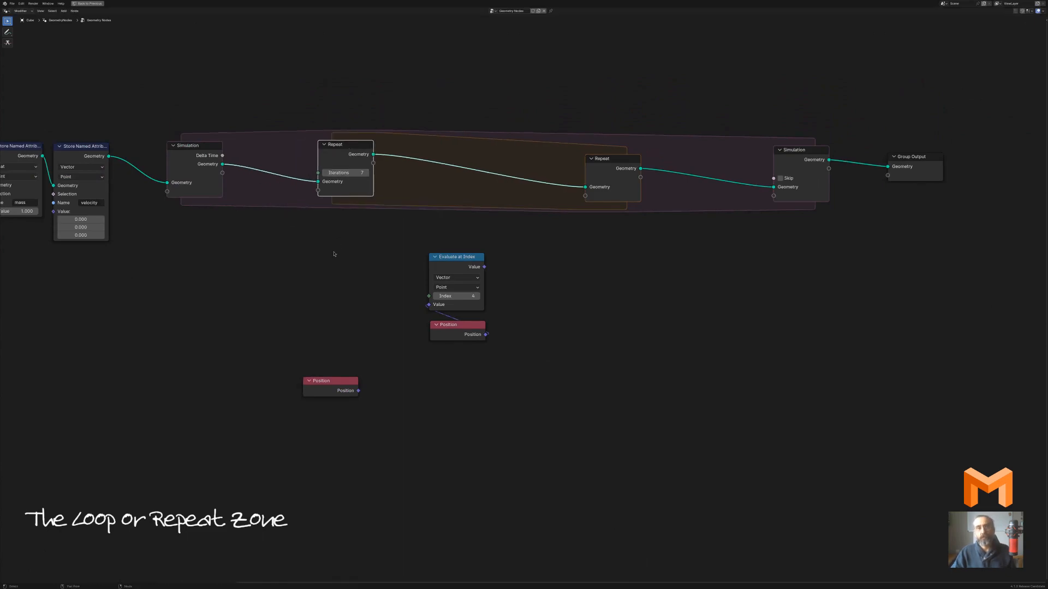
scroll(333, 254, down, 2)
middle_drag(335, 253, 380, 323)
drag(264, 233, 242, 233)
drag(399, 225, 397, 221)
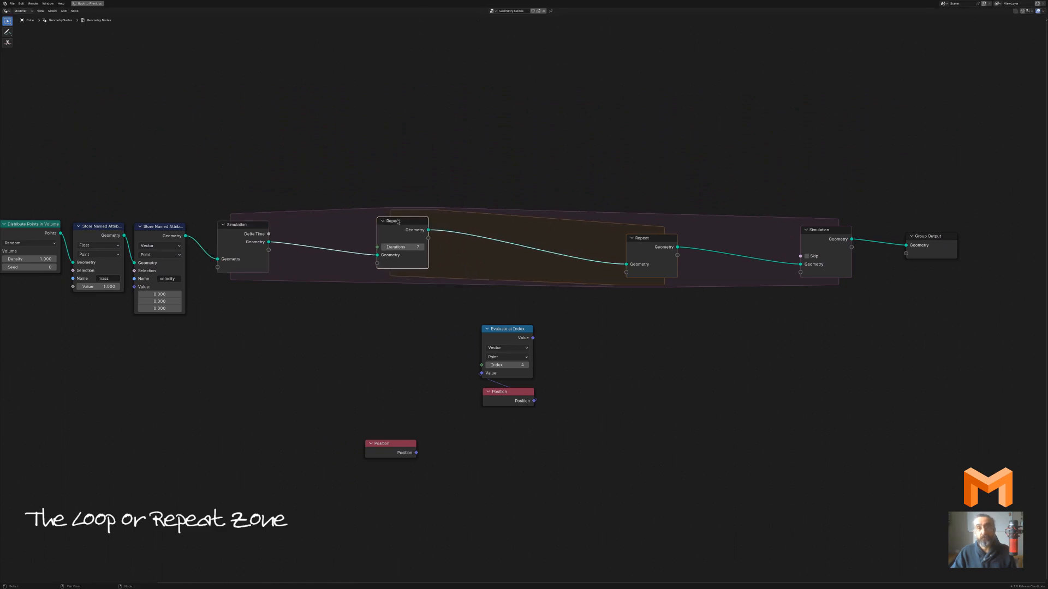
Set the Repeat zone's iterations to 1
scroll(388, 217, up, 2)
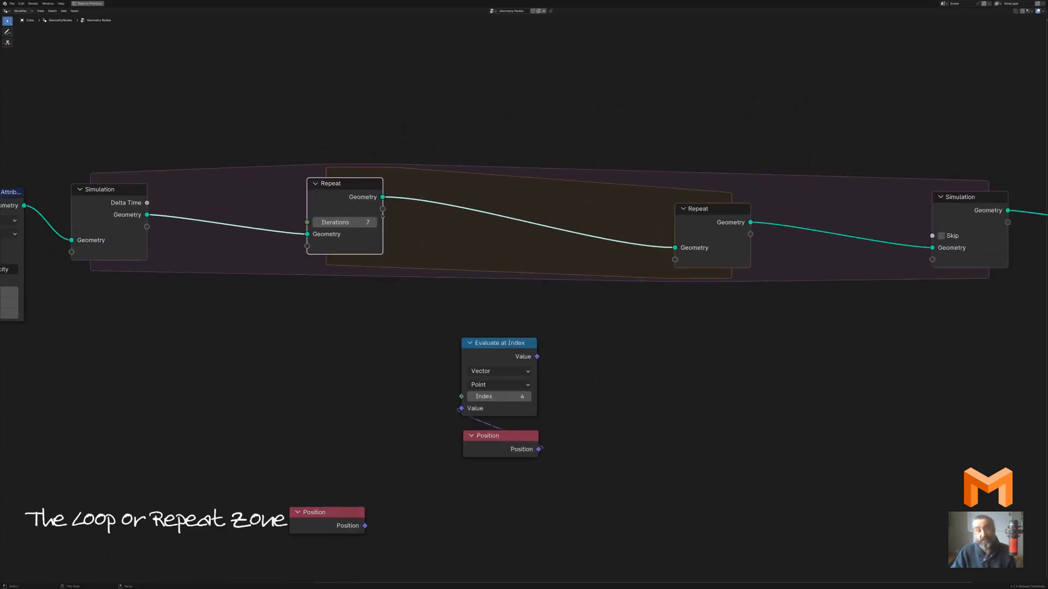
click(359, 223)
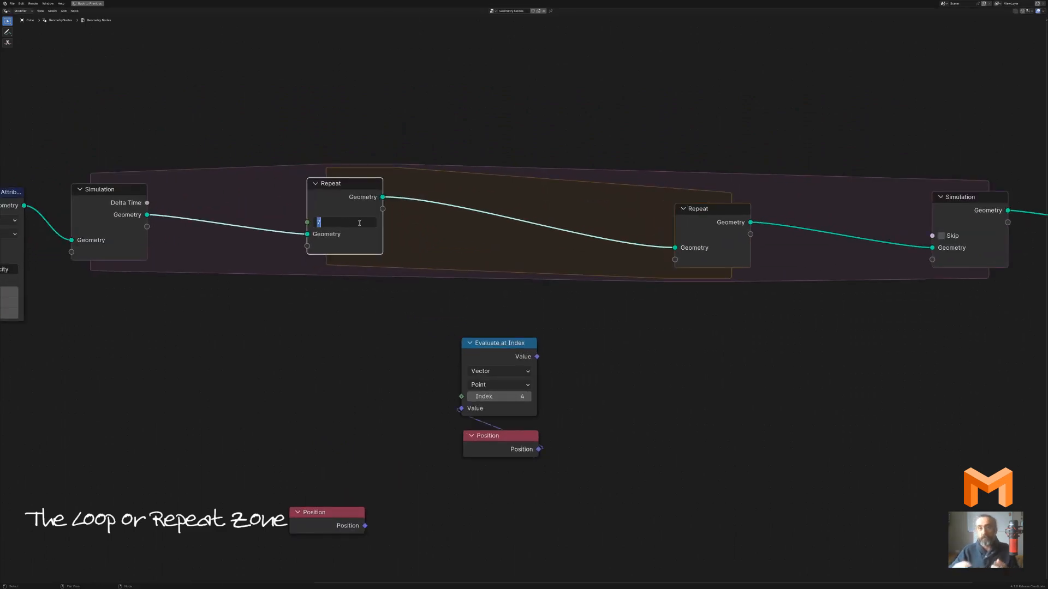
text(1)
key(Return)
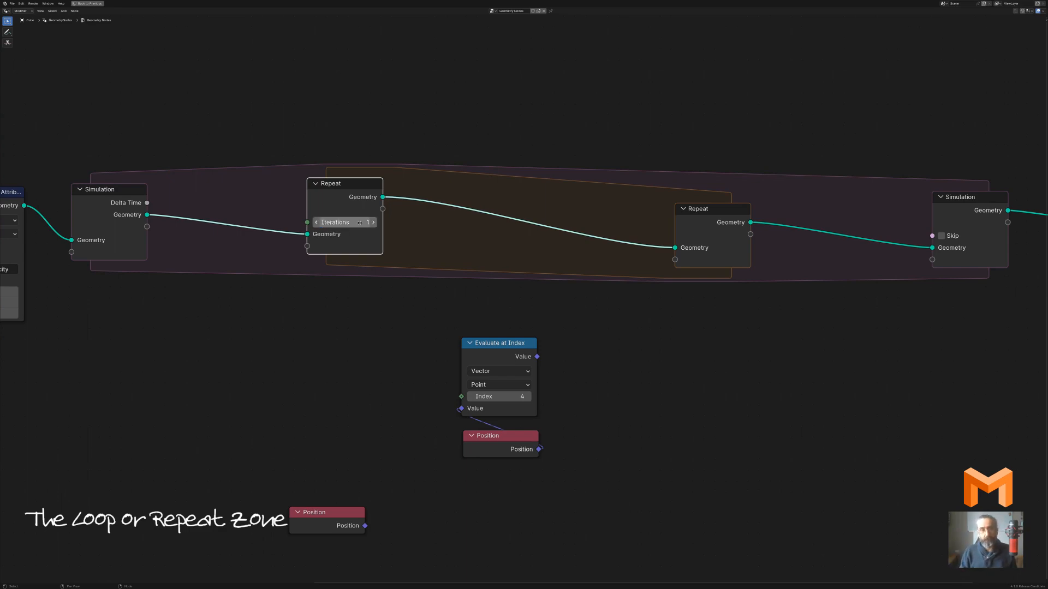
Add a Domain Size node whose Point Count drives the Repeat zone's Iterations input
drag(307, 223, 245, 129)
text(doma)
key(Return)
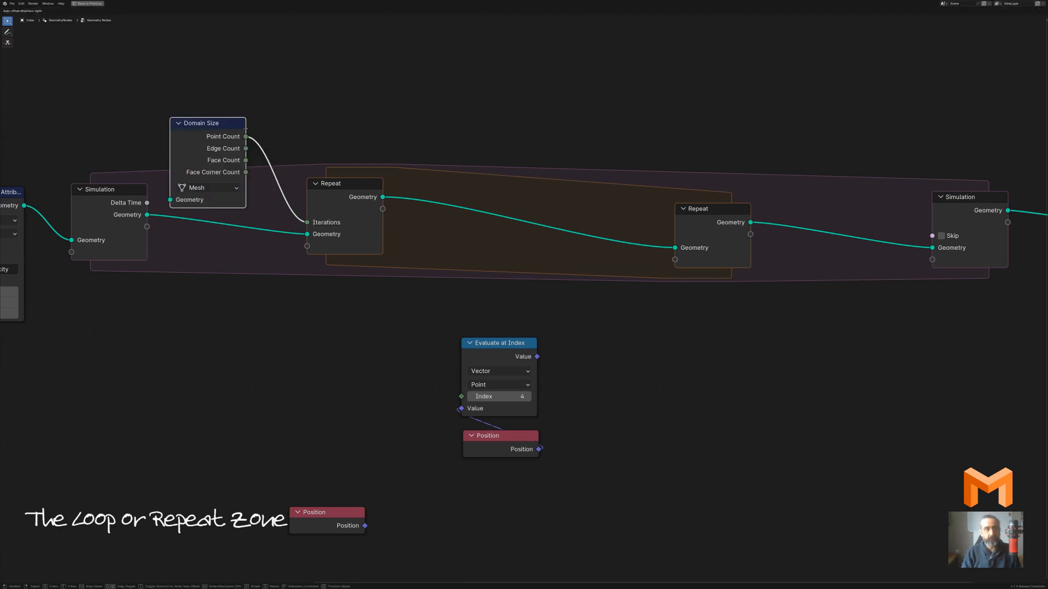
click(152, 210)
Feed the simulation's geometry into Domain Size, set its component to Point Cloud, and place it between the Simulation and Repeat input nodes
drag(146, 214, 190, 178)
click(226, 166)
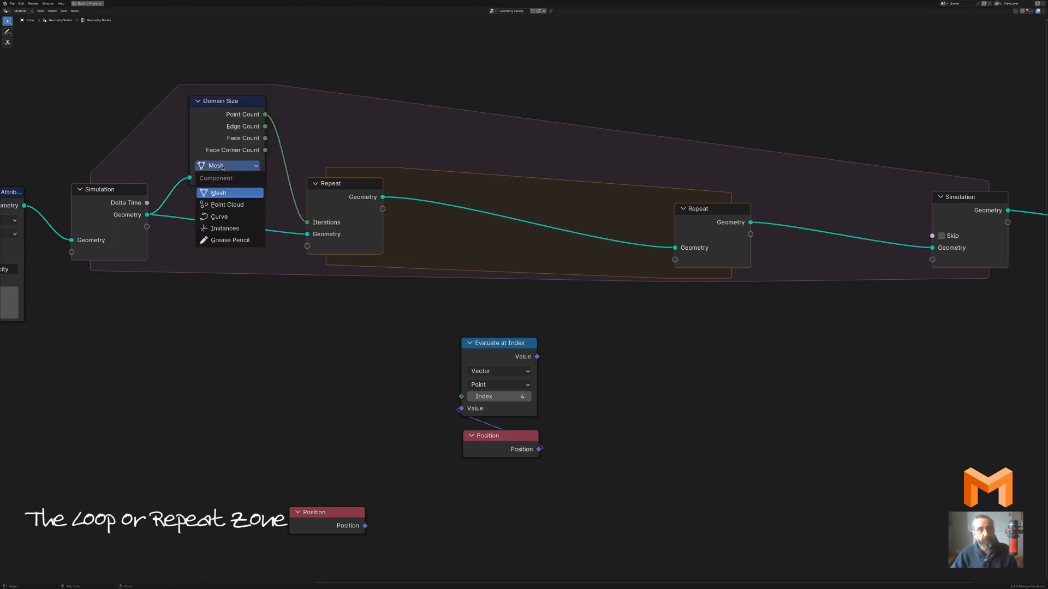
click(227, 205)
drag(215, 102, 220, 155)
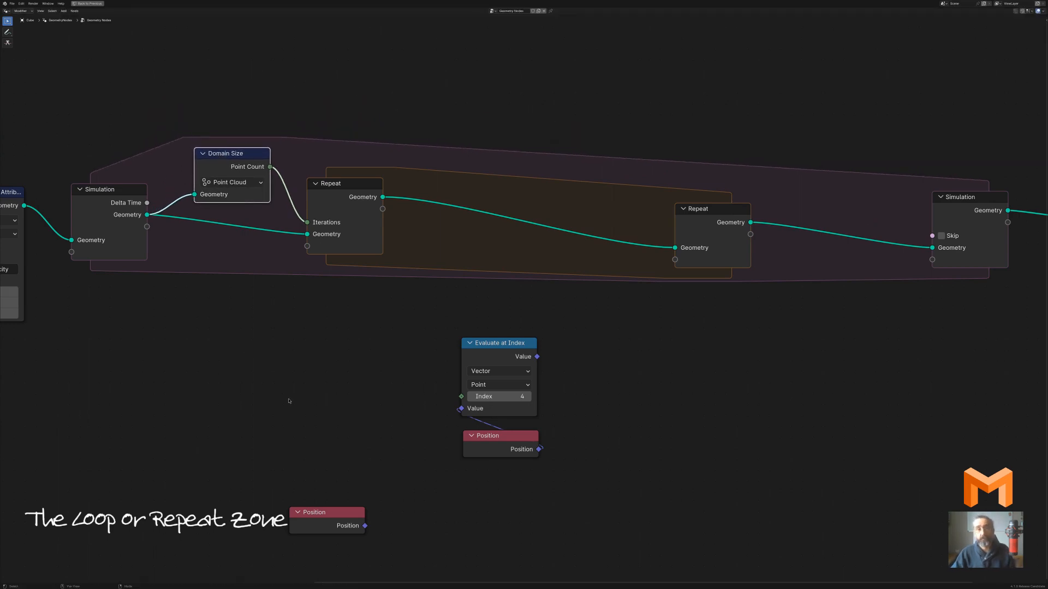
Add an Index item to the Repeat zone by linking its input node's empty output socket to Evaluate at Index's Index input
mouse_move(325, 225)
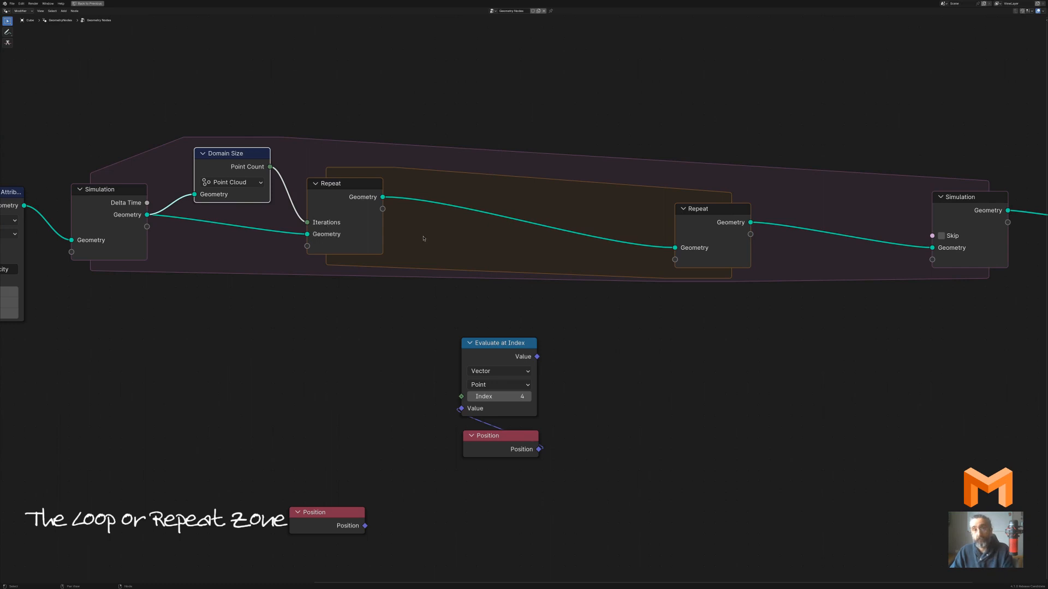
scroll(666, 372, up, 2)
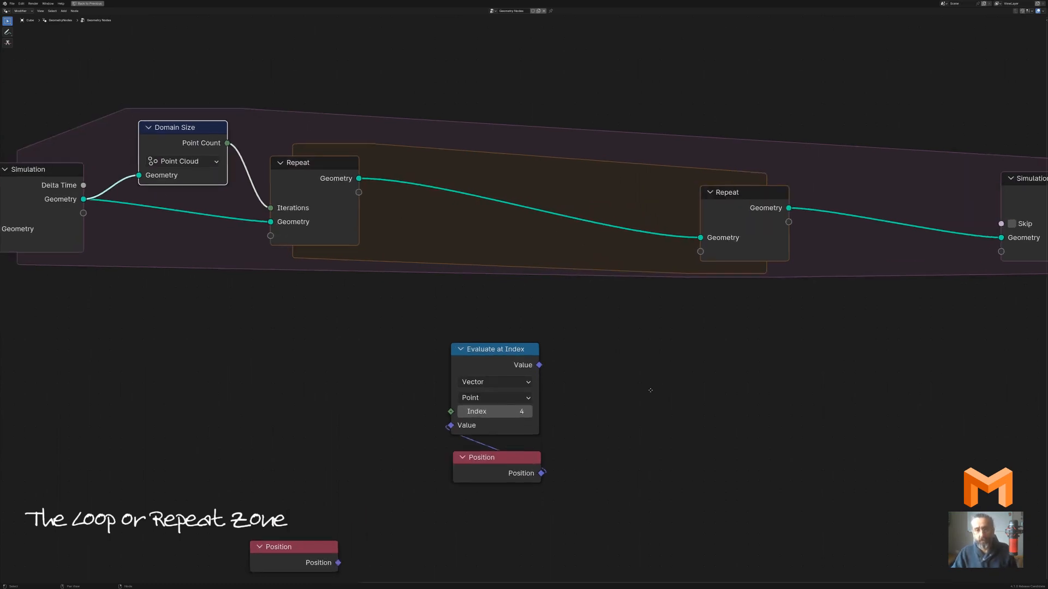
middle_drag(648, 391, 603, 333)
click(531, 452)
drag(531, 451, 413, 263)
mouse_move(468, 326)
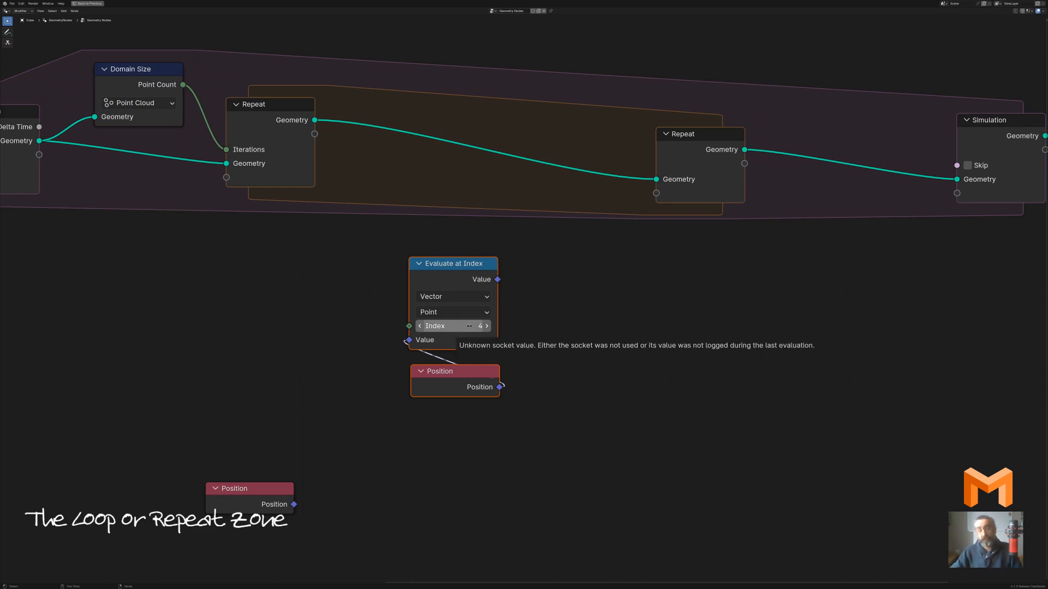
click(313, 138)
drag(315, 137, 409, 326)
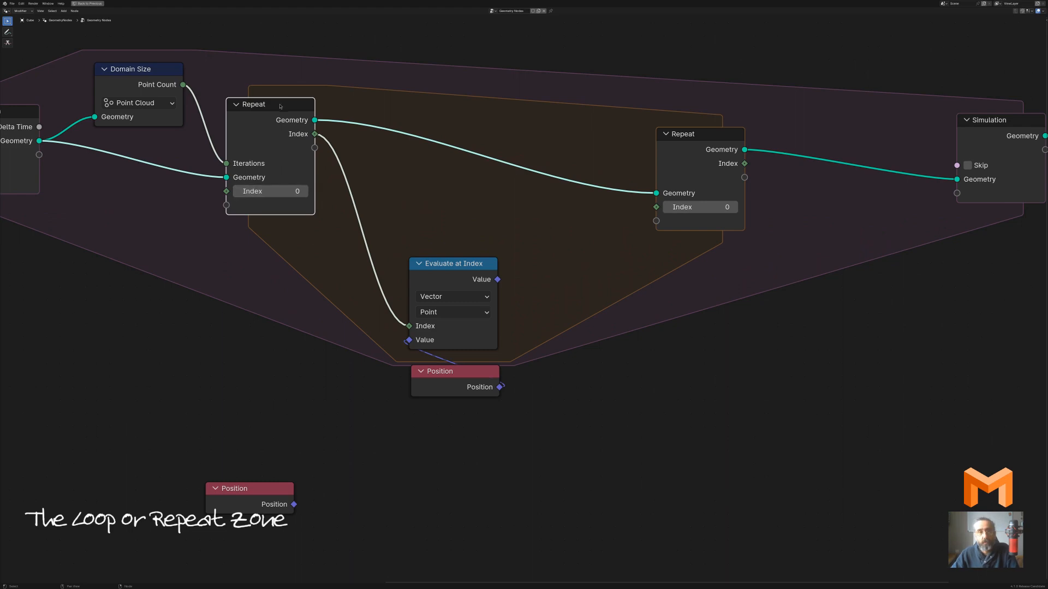
Raise the Repeat input node slightly, move the Repeat output node up and right, and tuck the linked Position node closer to Evaluate at Index
drag(279, 99, 275, 93)
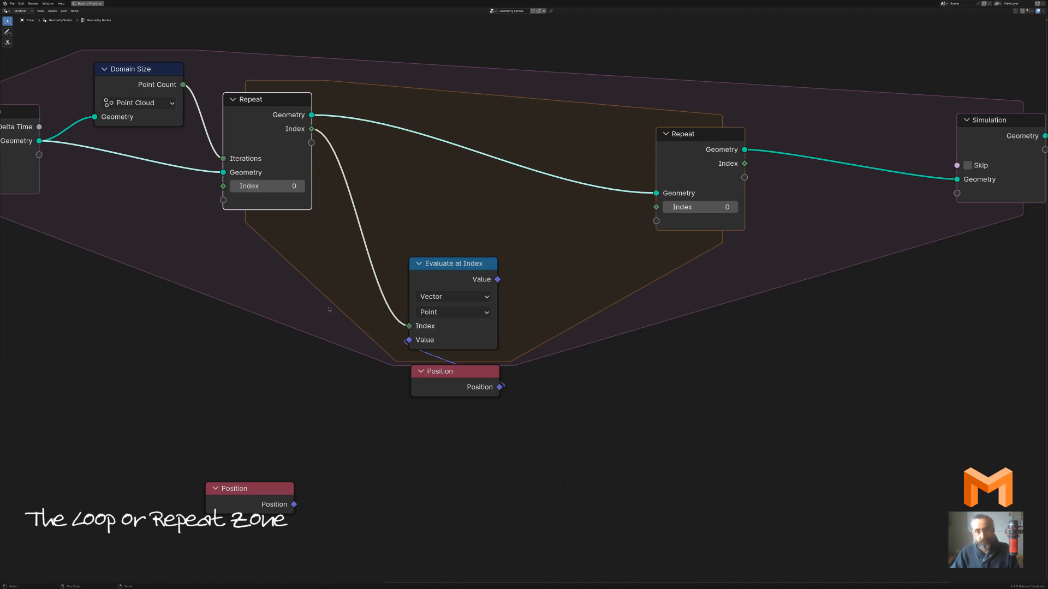
scroll(329, 309, down, 2)
drag(640, 181, 711, 154)
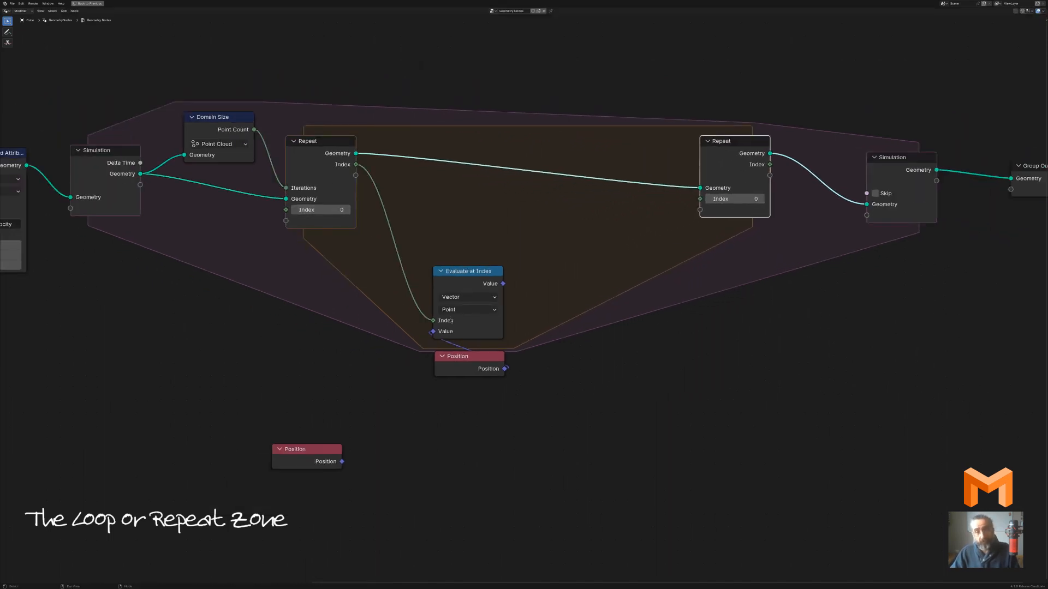
drag(471, 360, 466, 358)
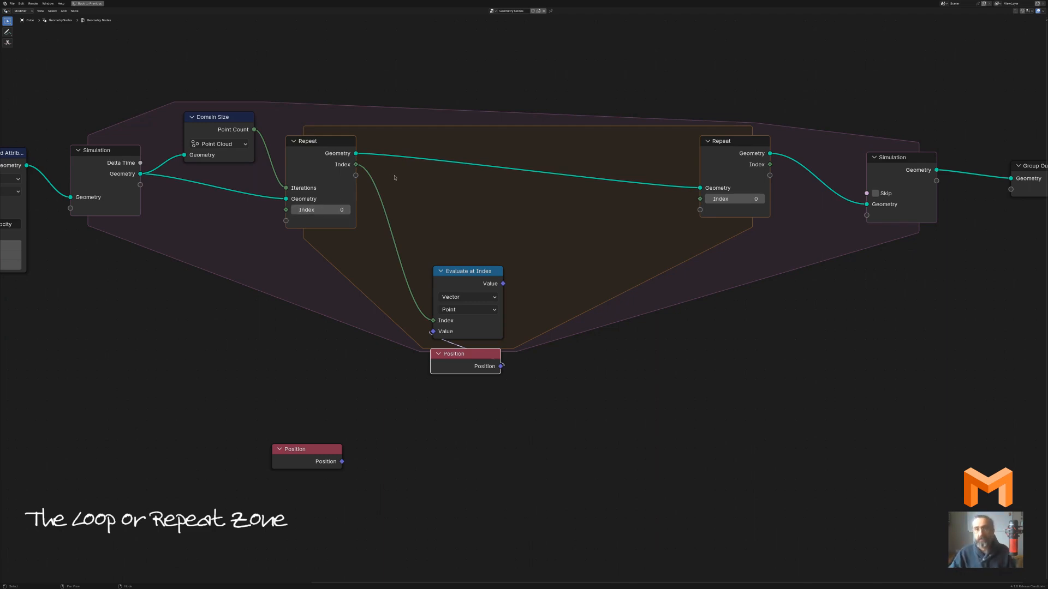
Add a Math node set to Add, fed by the Repeat input node's Index output, and set its second value to 1
drag(356, 166, 553, 205)
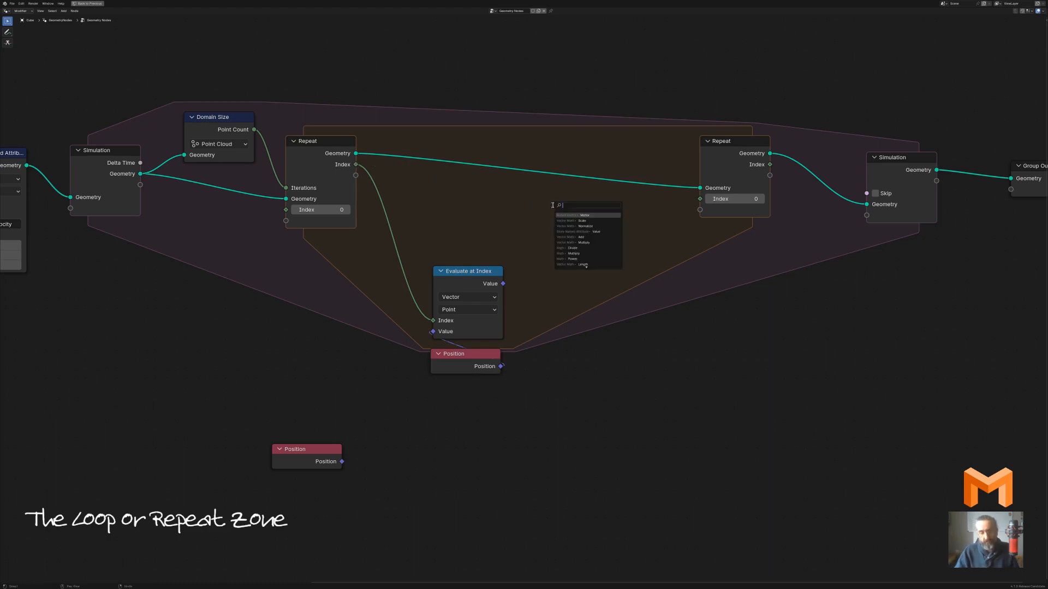
text(math)
key(Return)
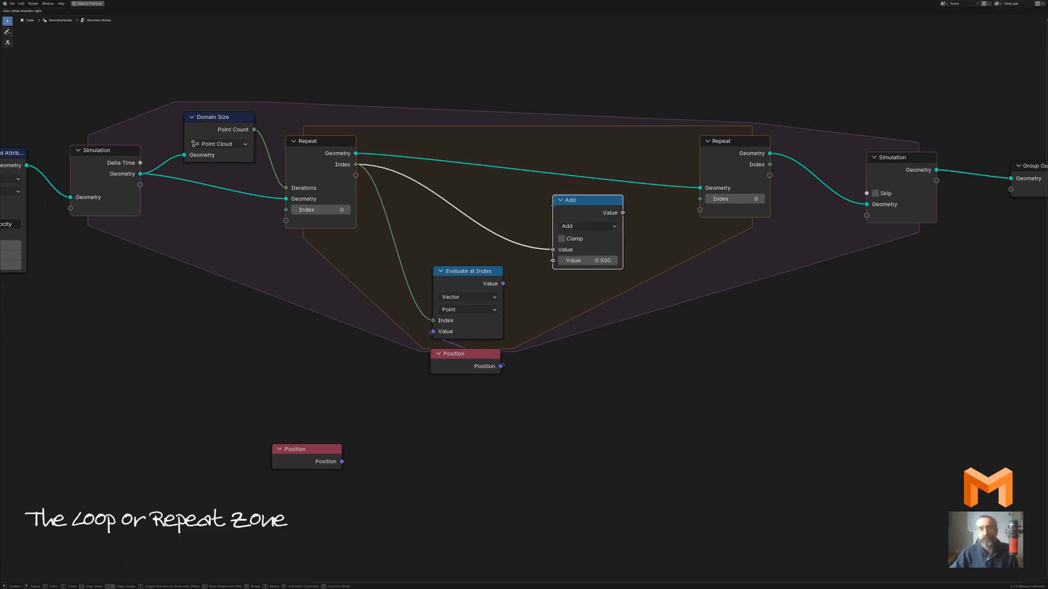
click(571, 208)
scroll(628, 264, up, 3)
middle_drag(630, 266, 508, 282)
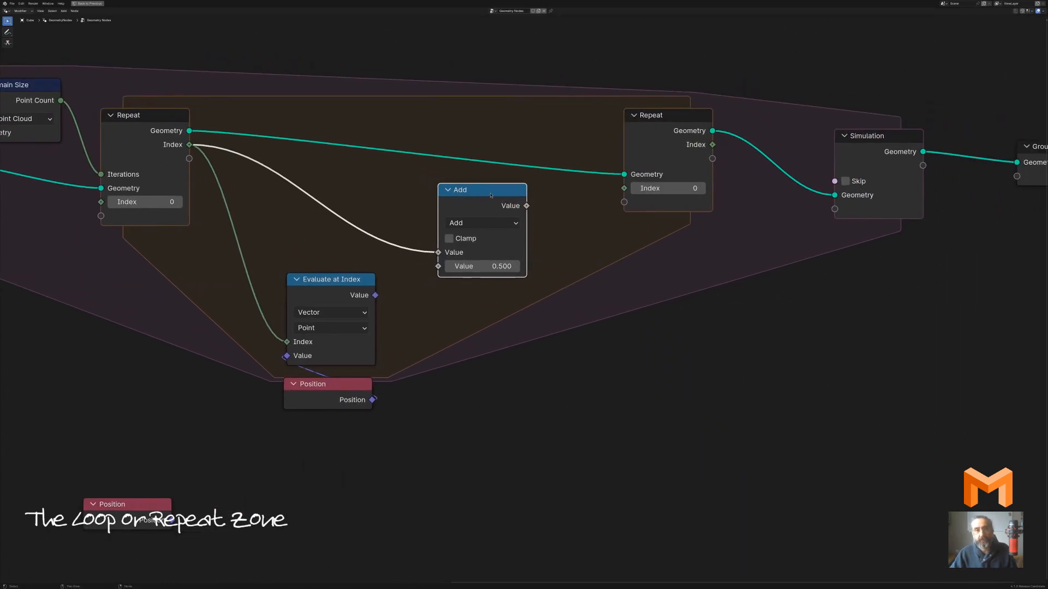
drag(493, 193, 514, 196)
click(502, 269)
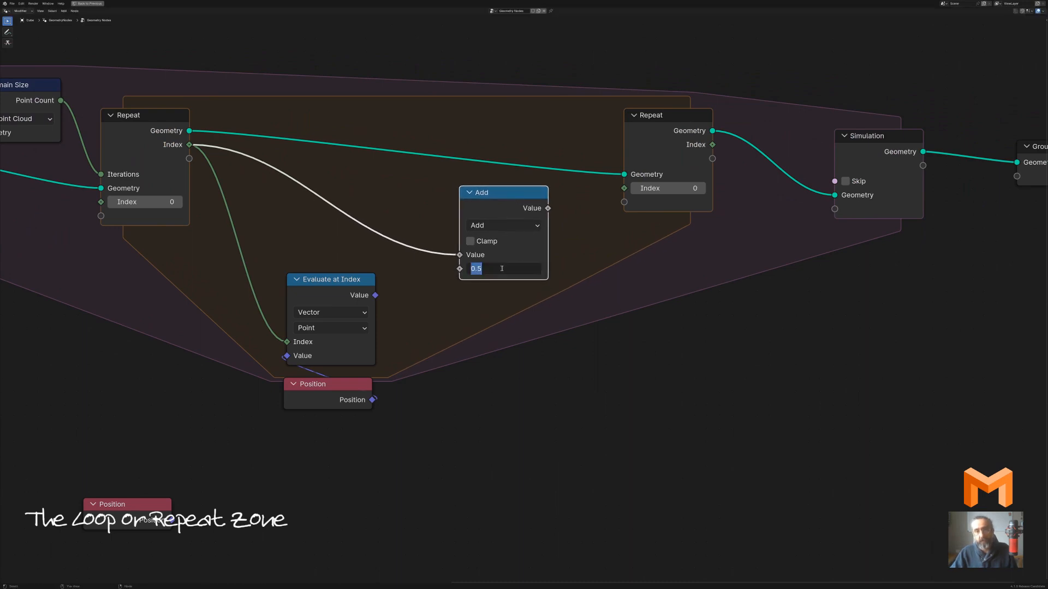
text(1)
key(Return)
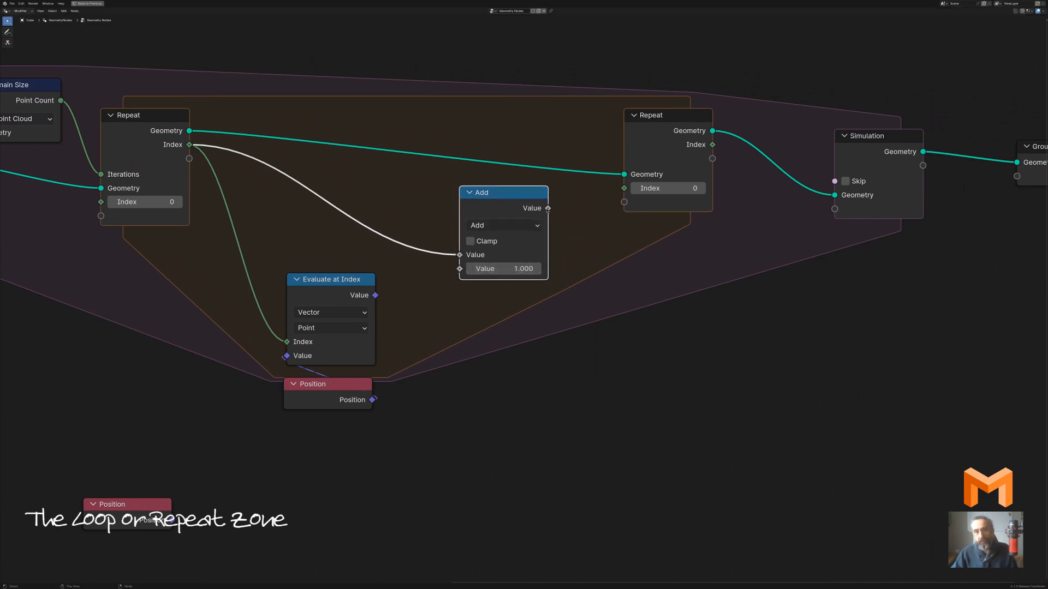
Link the Add node's Value to the Repeat output node's Index input, then collapse the Add node and move it close to that input
drag(547, 207, 624, 189)
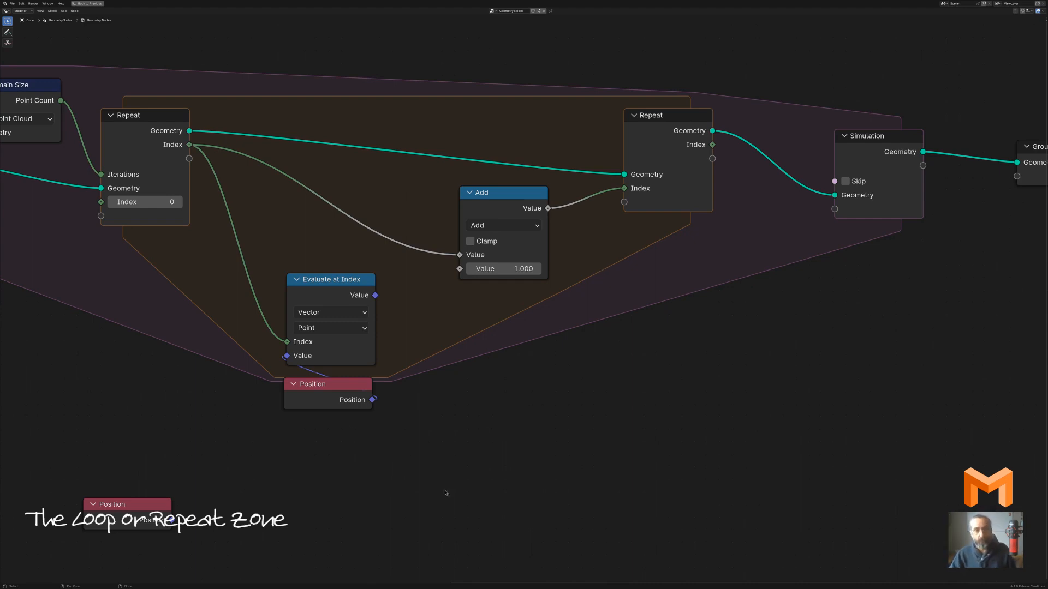
scroll(445, 458, down, 2)
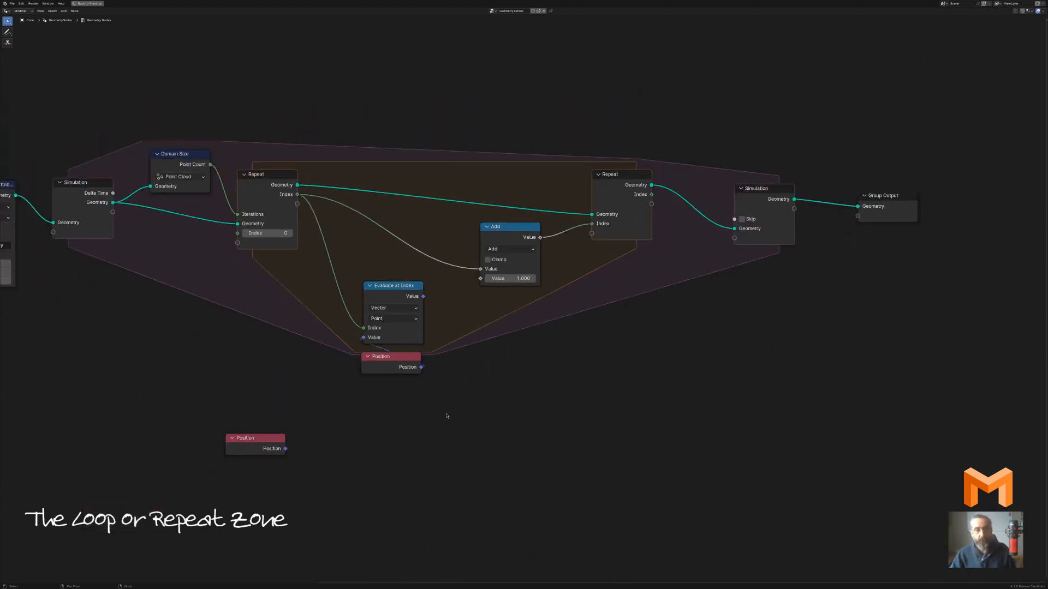
click(487, 227)
drag(518, 227, 542, 223)
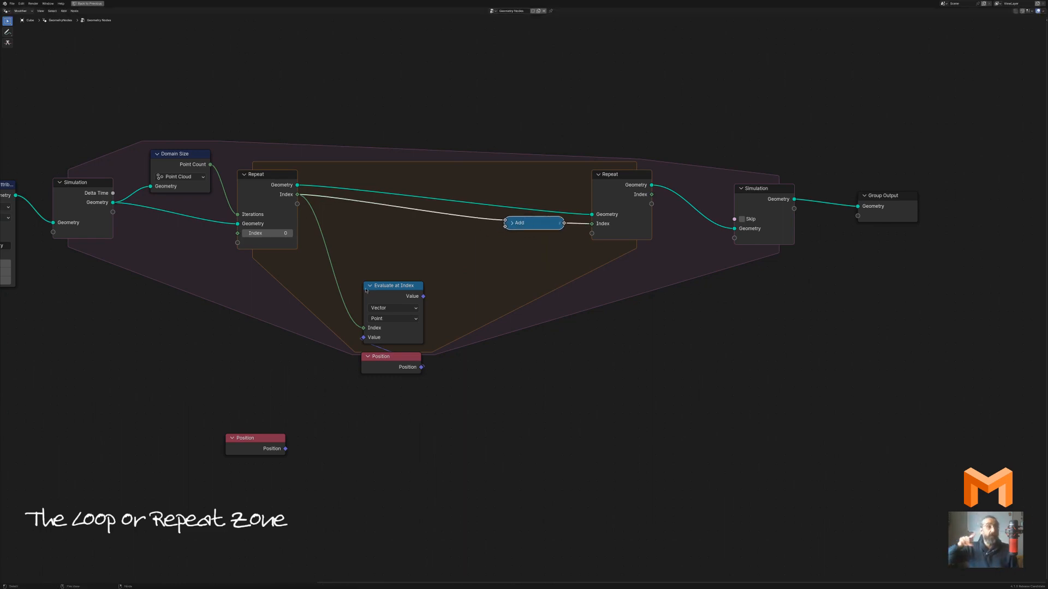
Move the Add, Repeat output, Simulation output and Group Output nodes far to the right to widen the repeat zone
scroll(649, 411, down, 3)
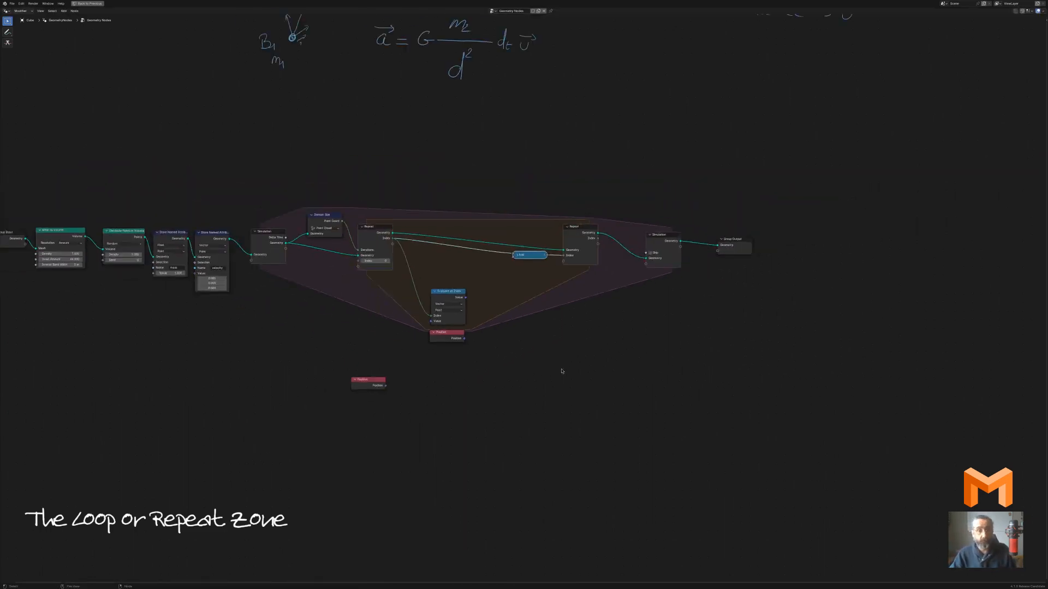
middle_drag(562, 371, 429, 346)
drag(731, 331, 380, 151)
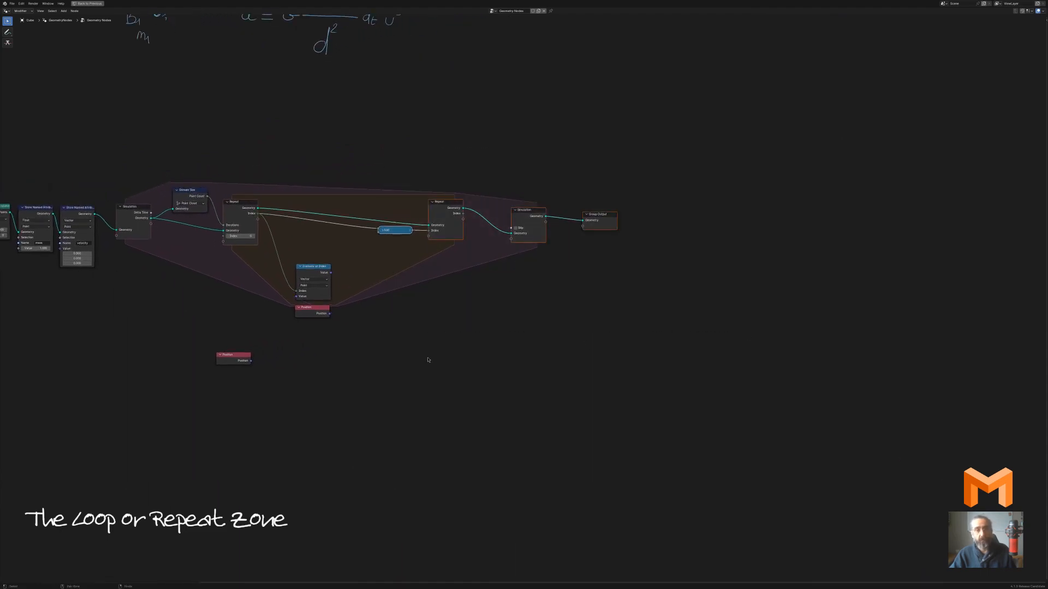
key(g)
click(726, 367)
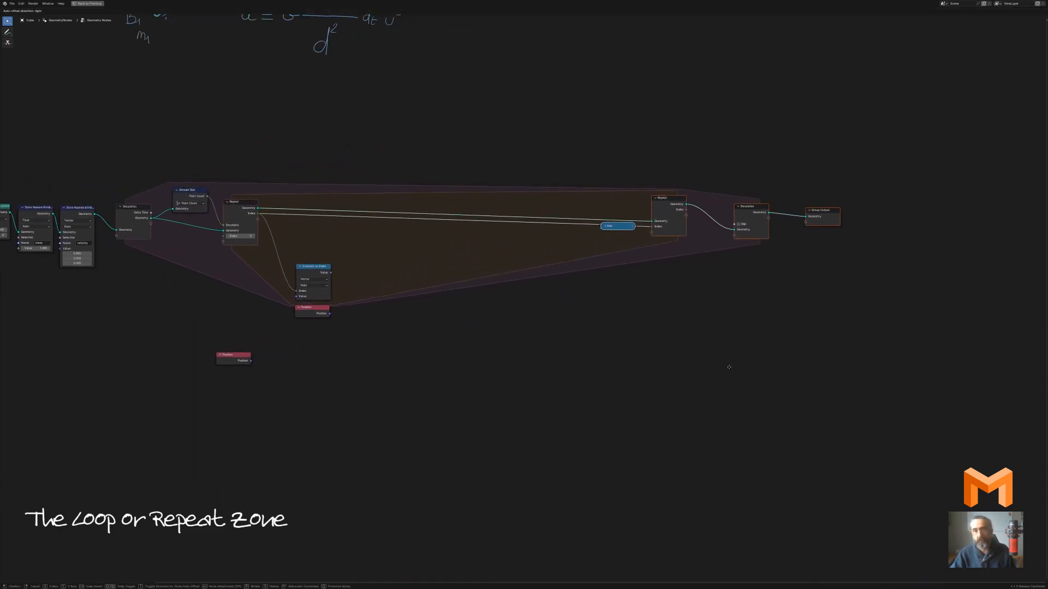
Align the unlinked Position node beneath the Evaluate at Index node and its Position input
scroll(622, 396, up, 4)
drag(137, 378, 233, 399)
click(335, 404)
drag(286, 361, 222, 296)
scroll(267, 349, up, 4)
middle_drag(273, 379, 526, 348)
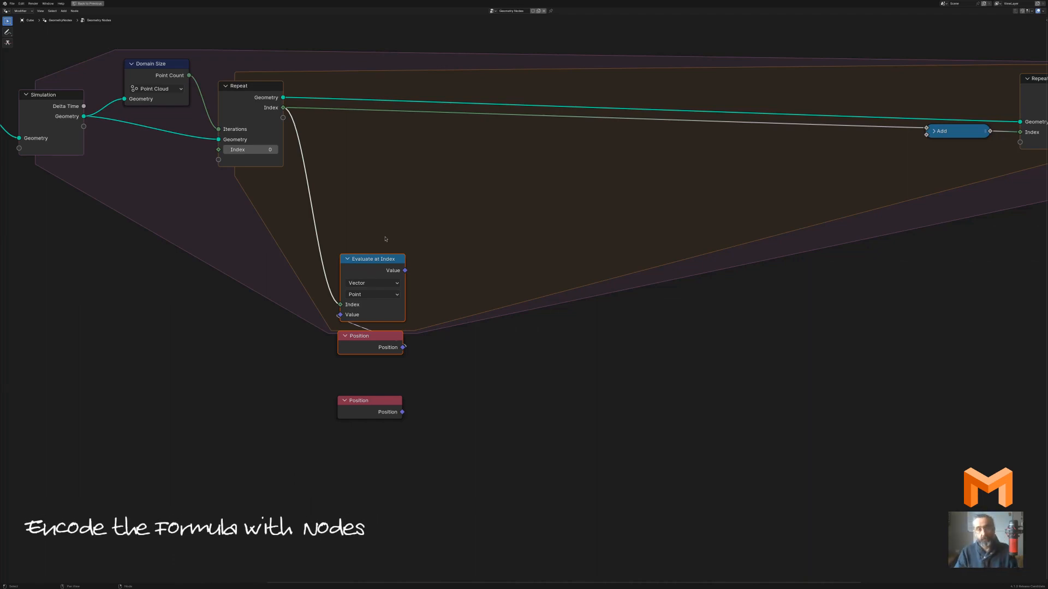
Enclose the Evaluate at Index node and its linked Position node in a frame labelled "B2 Position"
drag(468, 380, 304, 238)
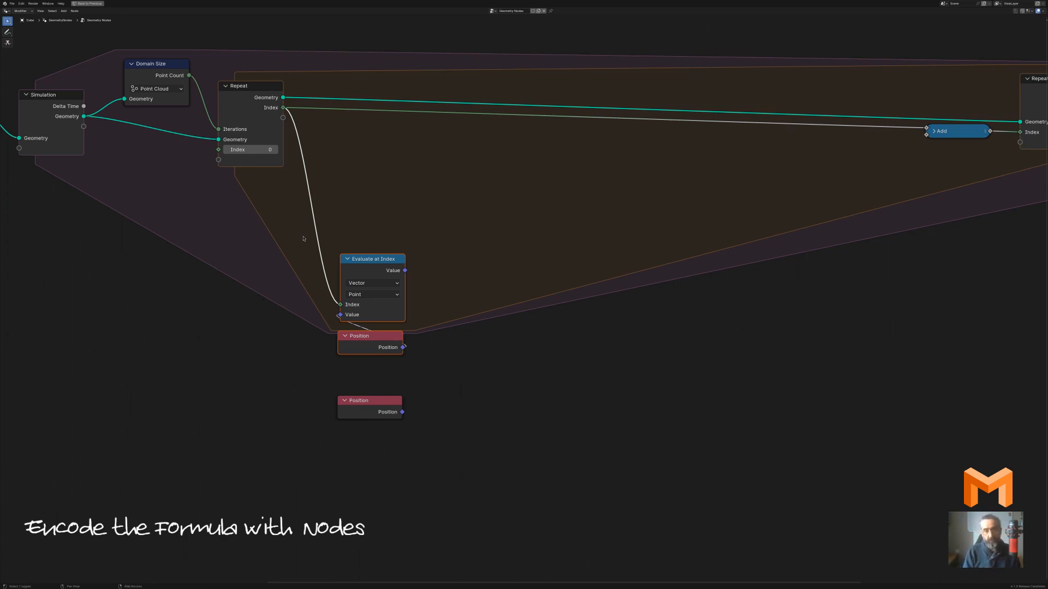
key(ctrl+j)
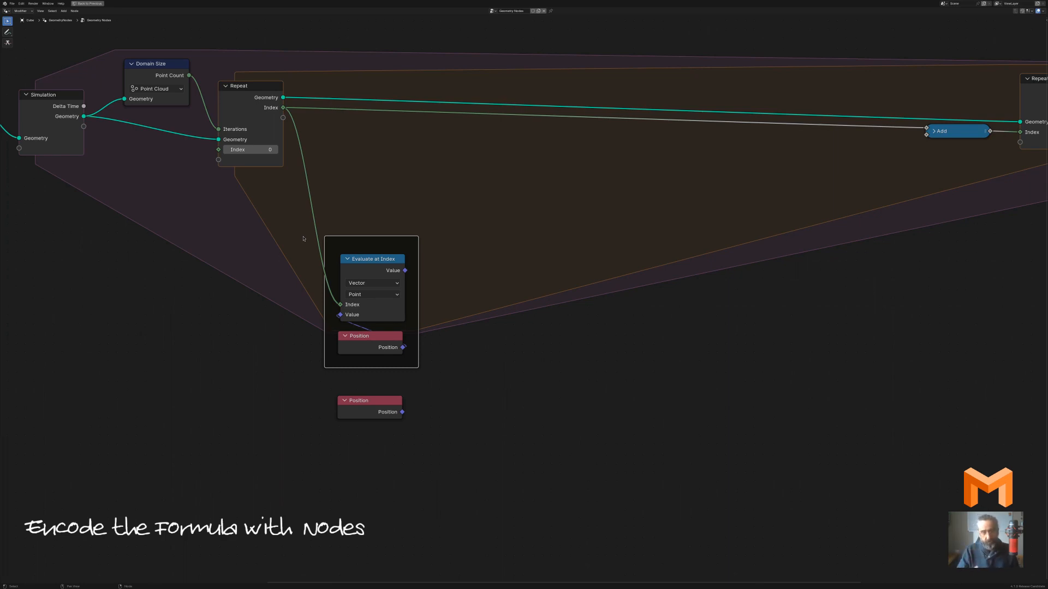
key(F2)
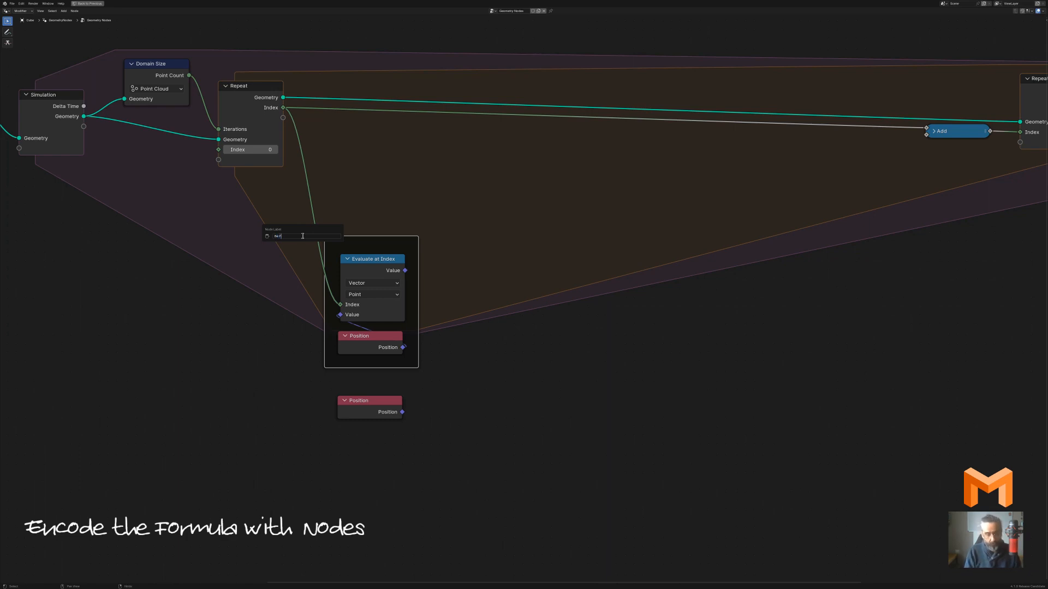
text(Bé Position)
key(Return)
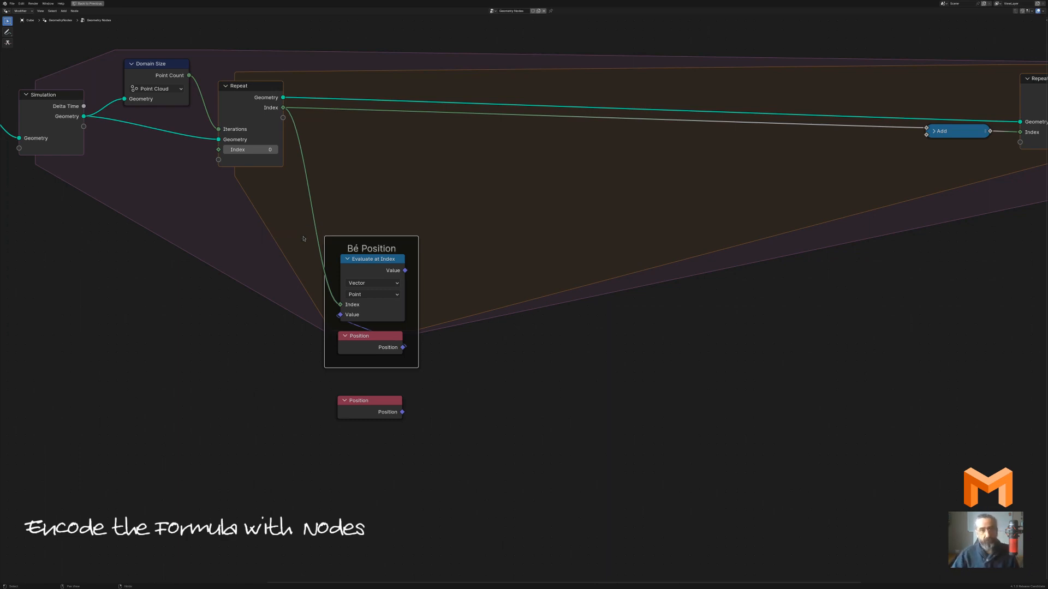
key(F2)
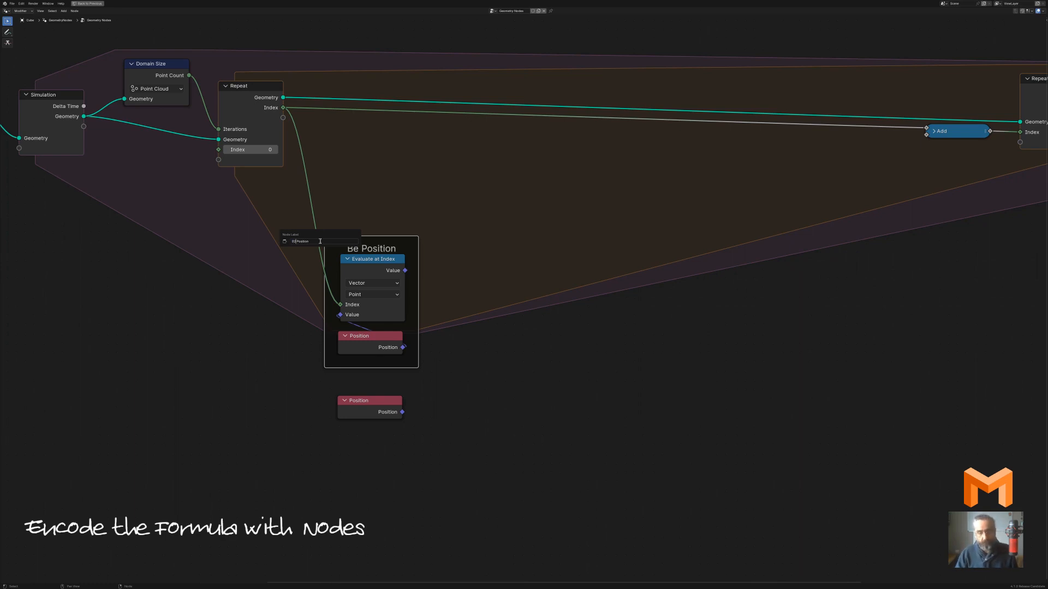
text(2)
key(Return)
Move the B2 Position frame and the unlinked Position node further right and down from the Repeat input node
scroll(480, 269, down, 4)
middle_drag(515, 371, 442, 294)
drag(446, 377, 258, 168)
drag(360, 178, 402, 204)
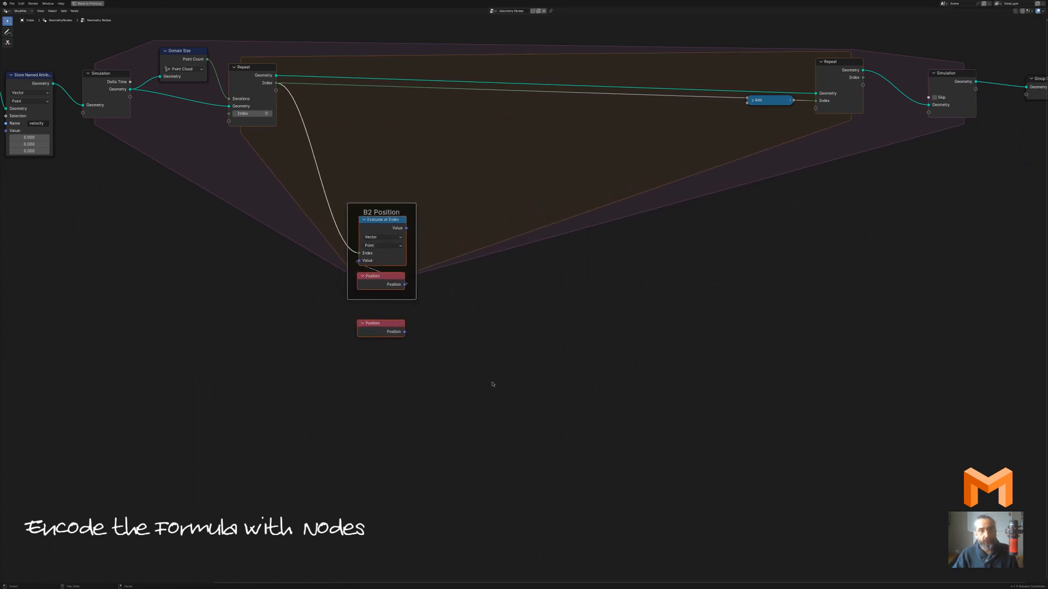
scroll(524, 408, up, 3)
click(534, 417)
middle_drag(498, 332, 454, 364)
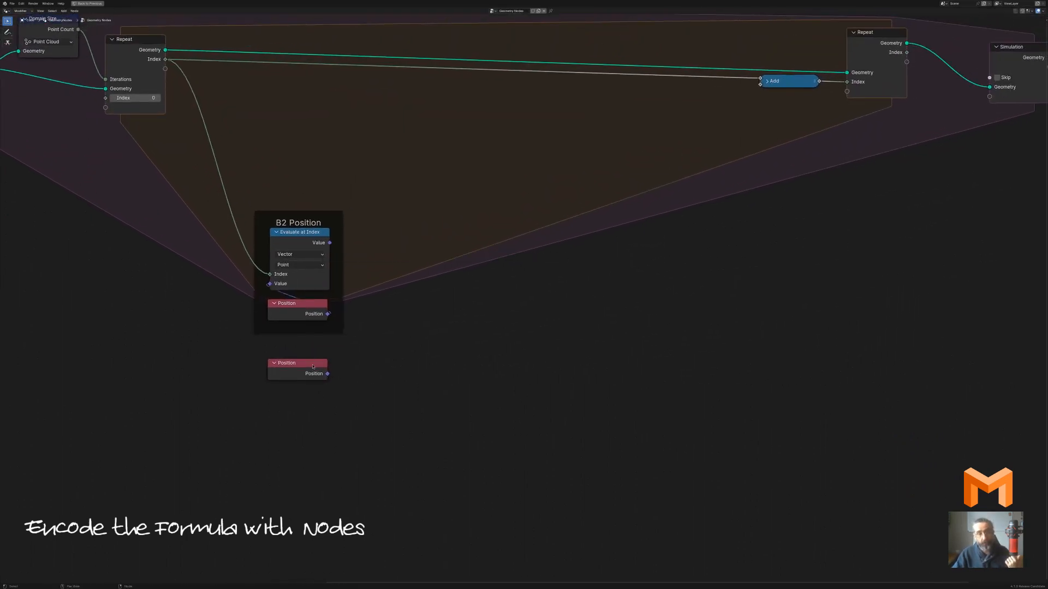
Lower the unlinked Position node and enclose it in a frame labelled "B1 Position"
drag(313, 367, 305, 401)
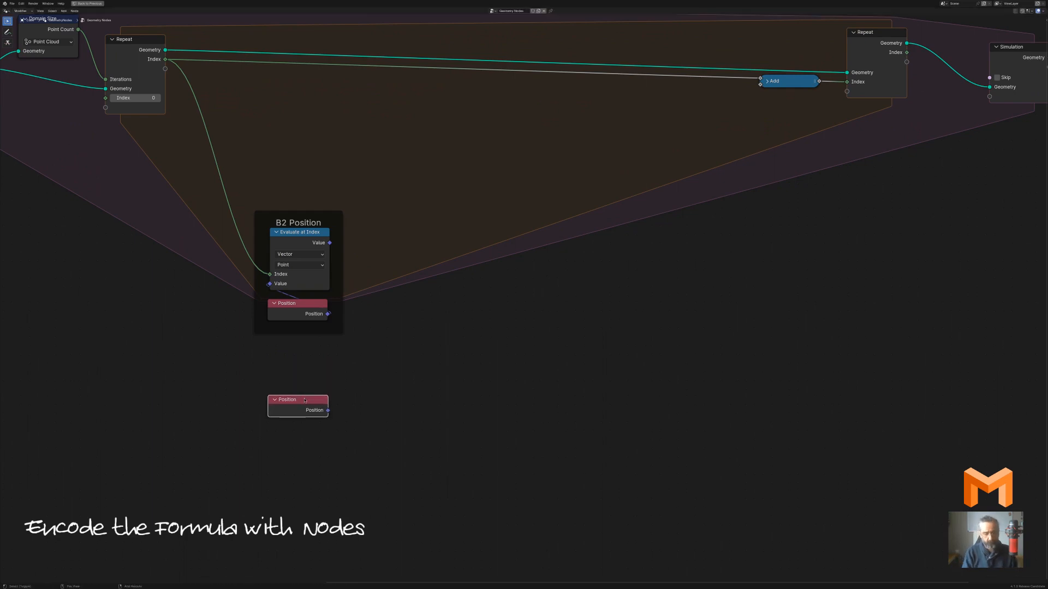
key(F2)
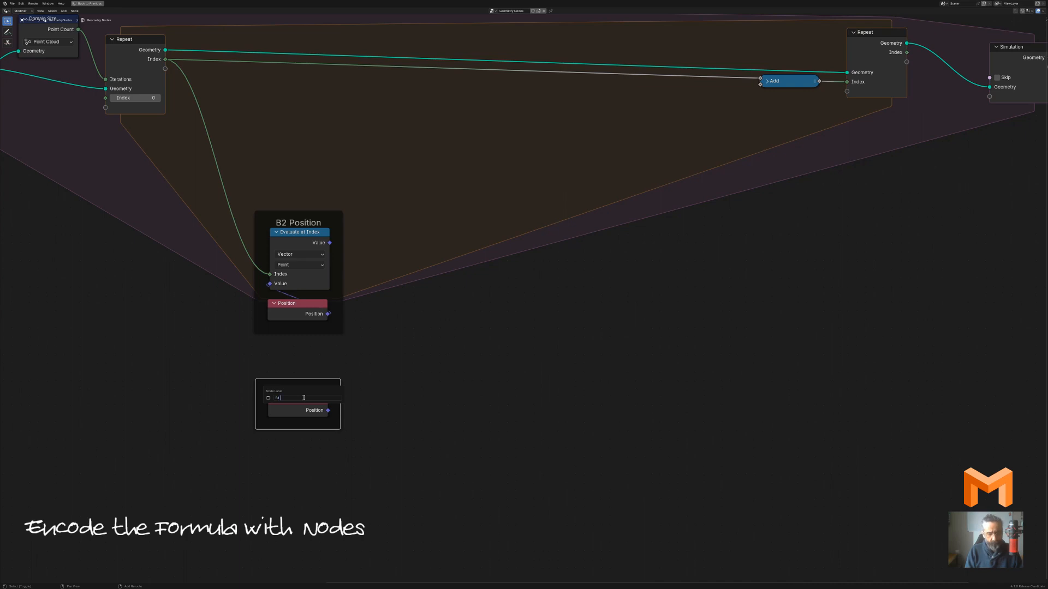
text(B1 Position)
key(Return)
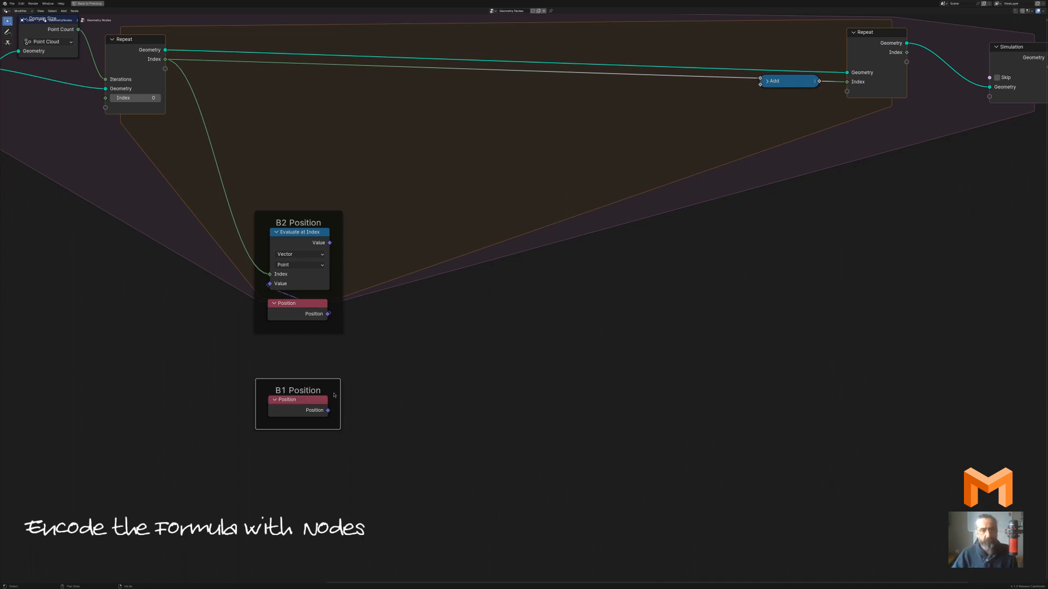
drag(330, 242, 437, 328)
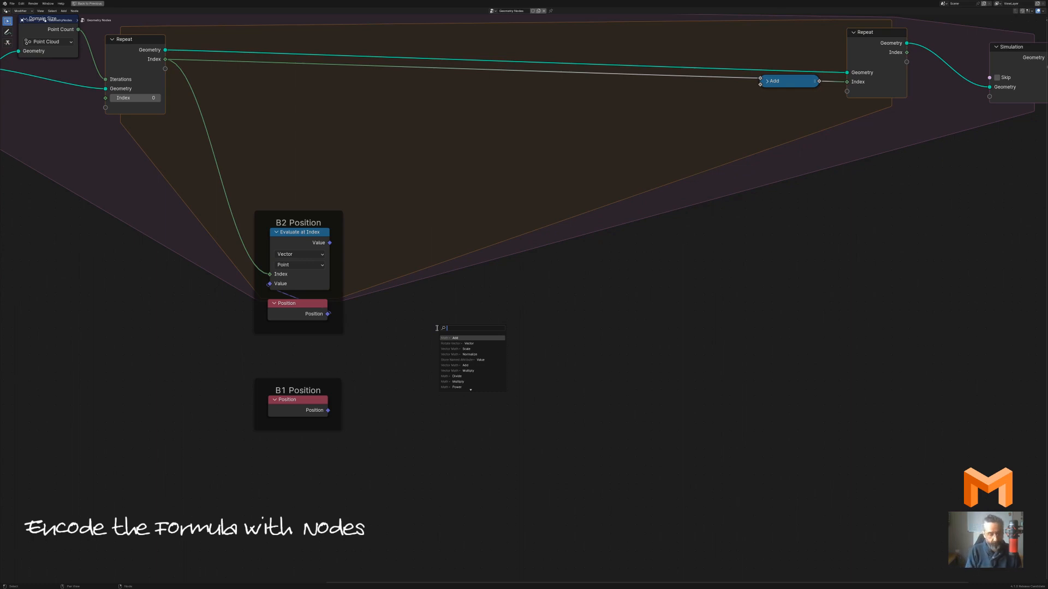
text(dato)
key(BackSpace)
key(BackSpace)
key(BackSpace)
key(BackSpace)
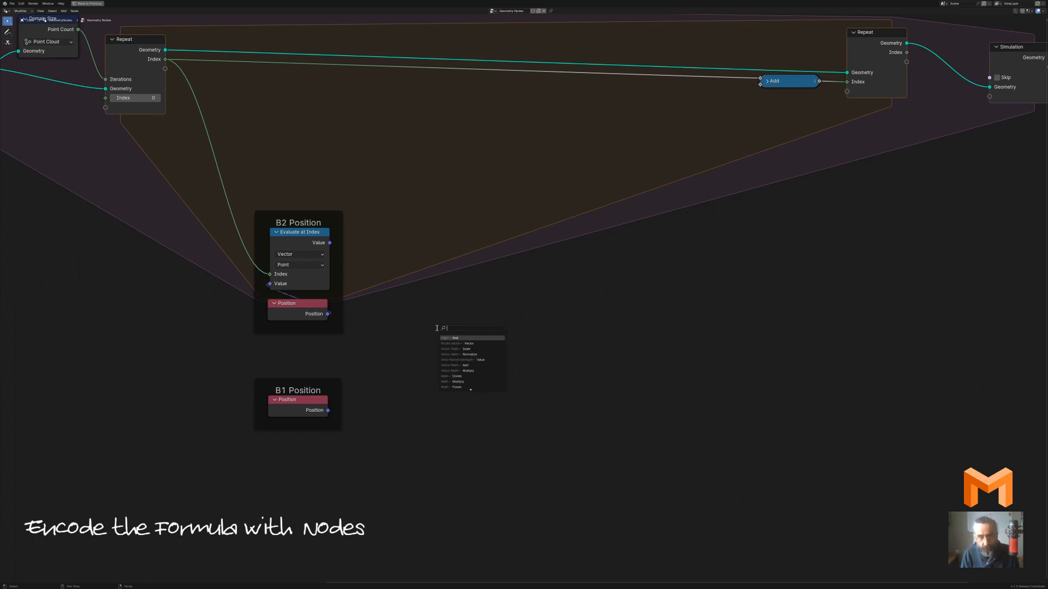
text(subs)
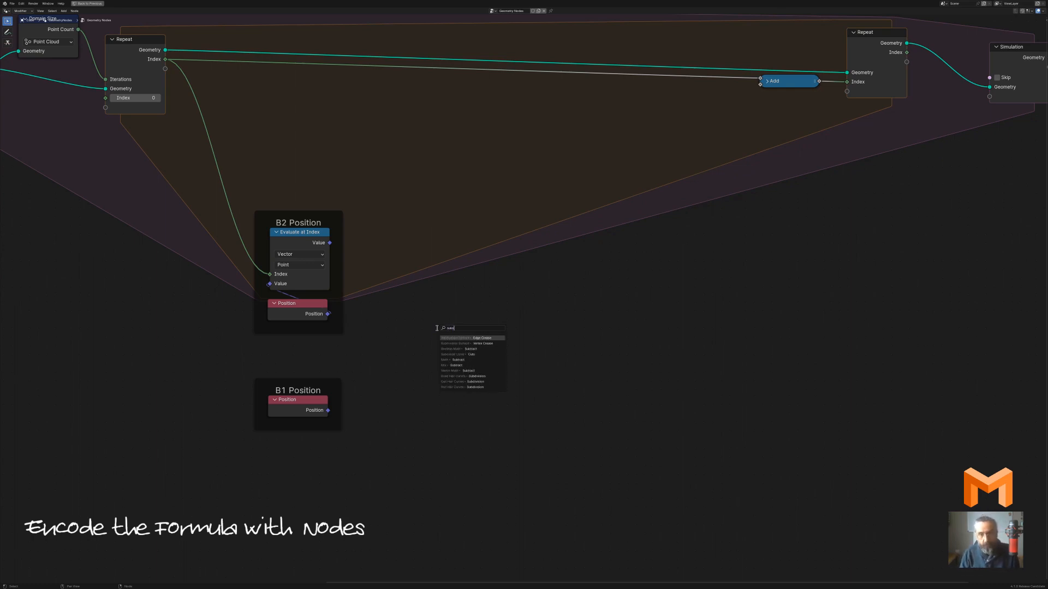
key(Down)
key(Down)
key(Down)
key(Down)
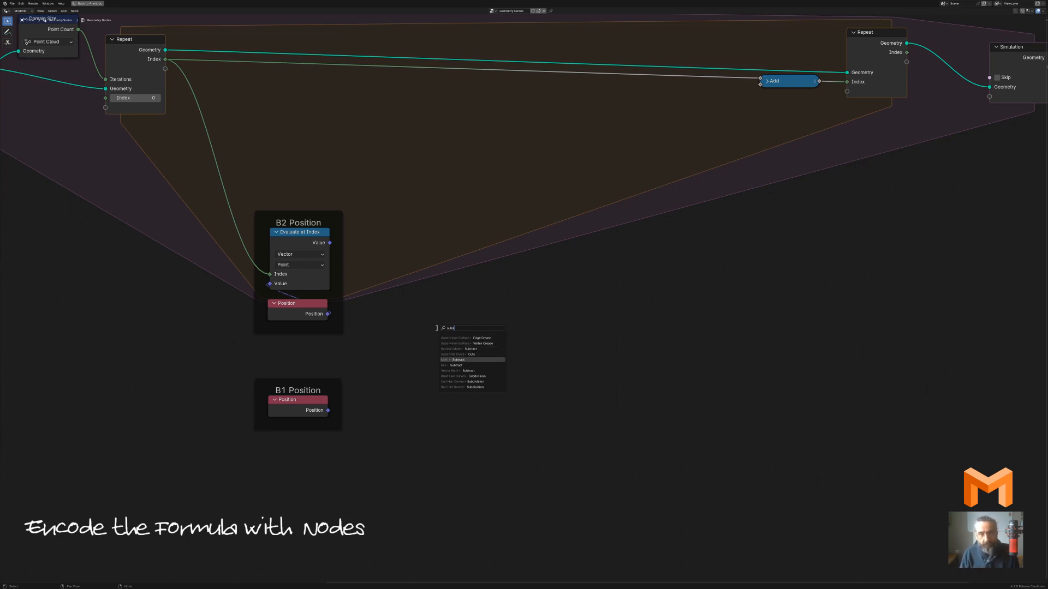
key(Return)
click(437, 328)
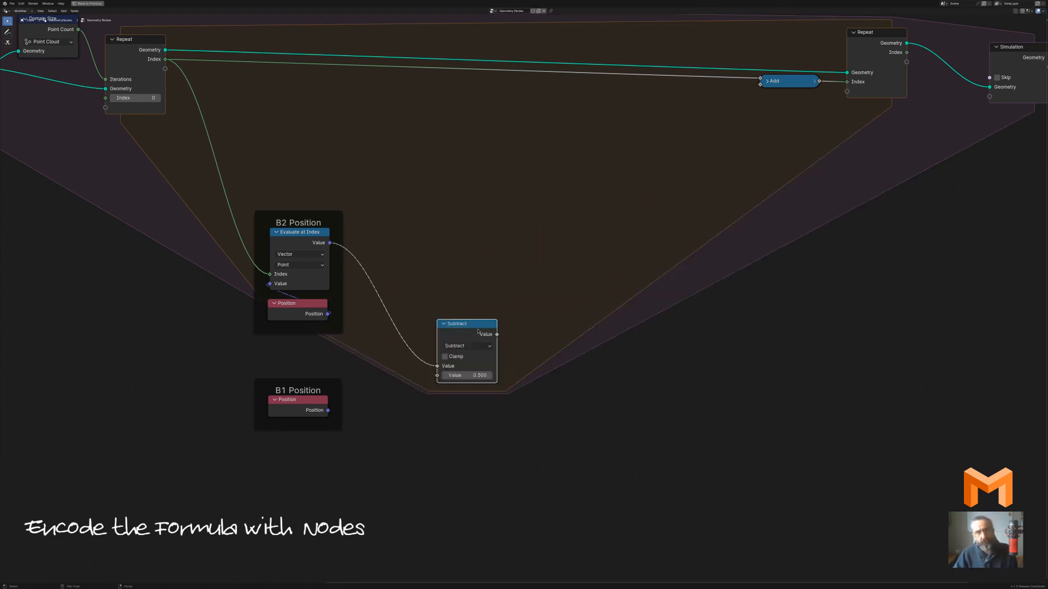
key(x)
Add a Vector Math node to the right of the B2 Position frame and set its operation to Subtract
key(shift+a)
text(ve)
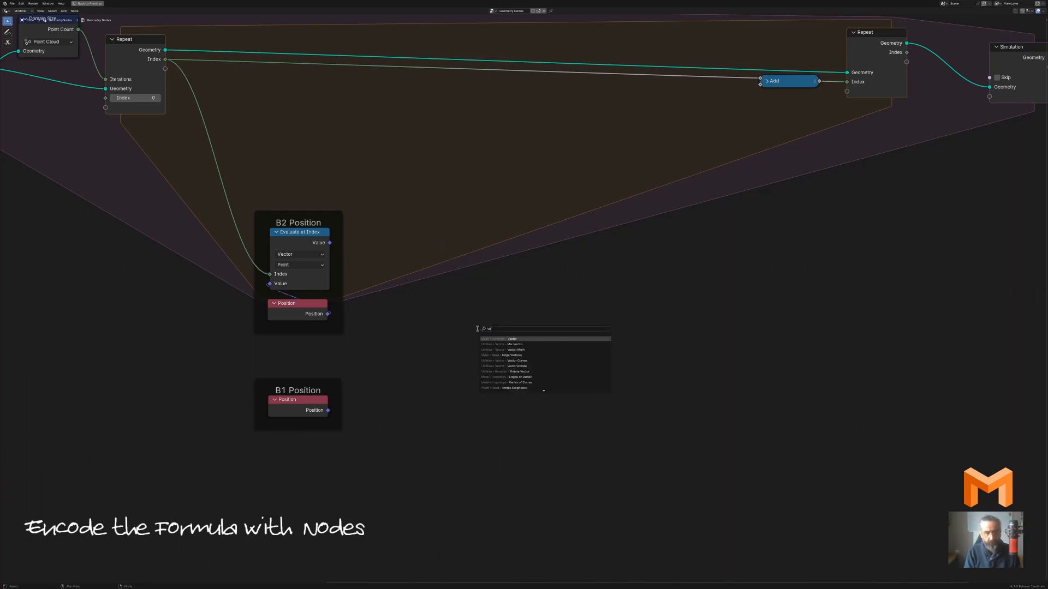
text(ct)
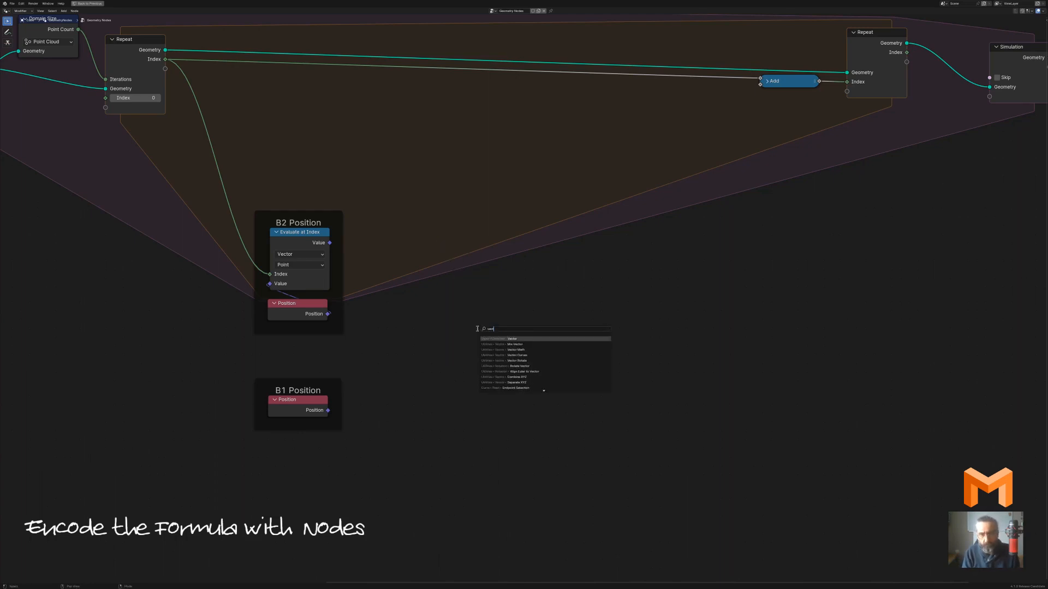
key(Down)
key(Down)
key(Return)
click(414, 239)
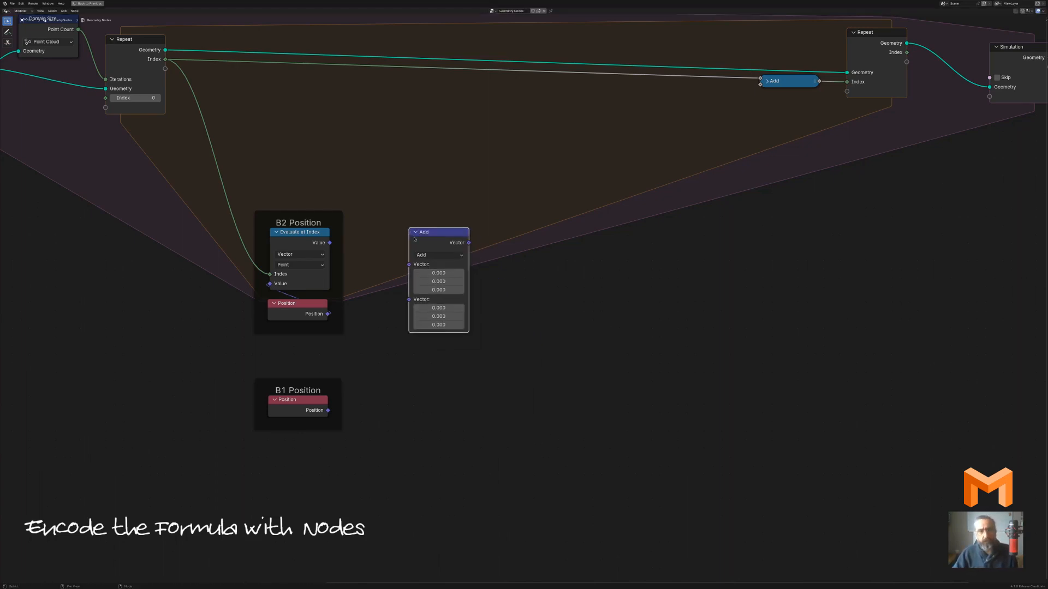
click(441, 255)
click(431, 287)
Feed B2's evaluated position and then B1's position into Subtract, and place the node between the heights of the two frames
drag(330, 242, 409, 264)
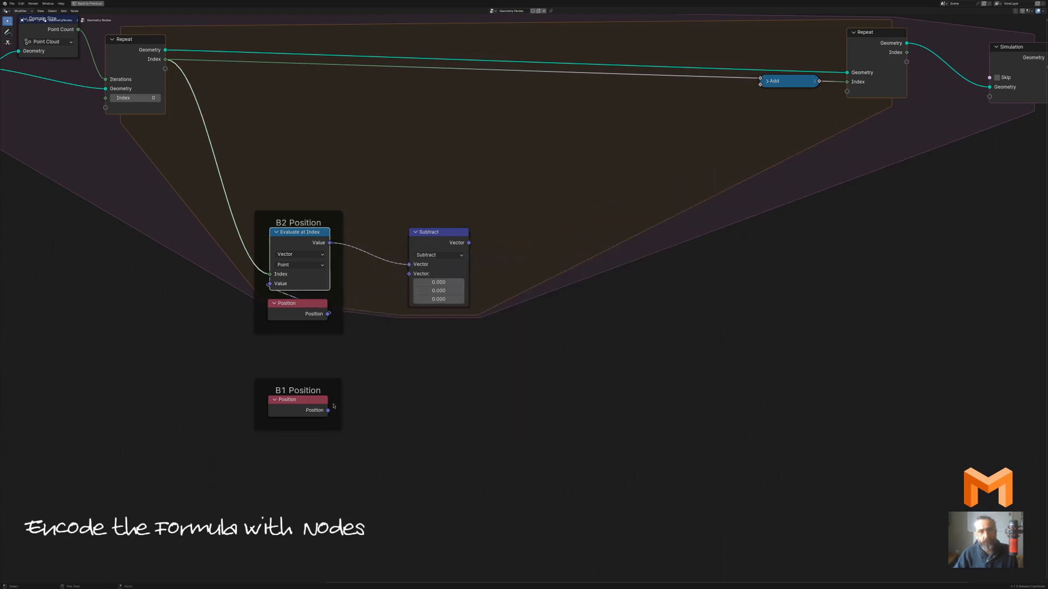
drag(328, 410, 409, 274)
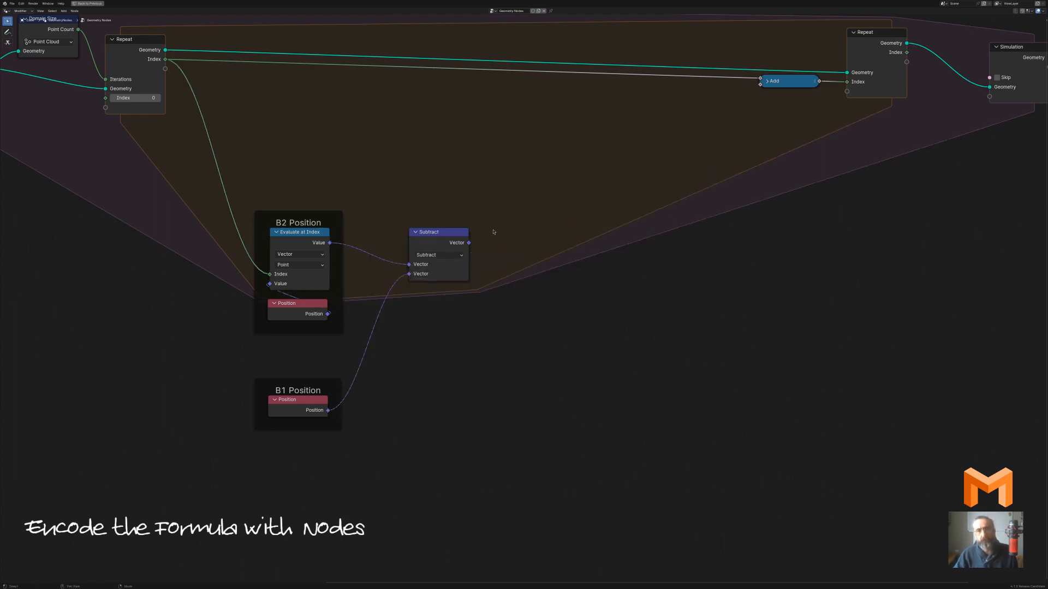
drag(454, 239, 520, 291)
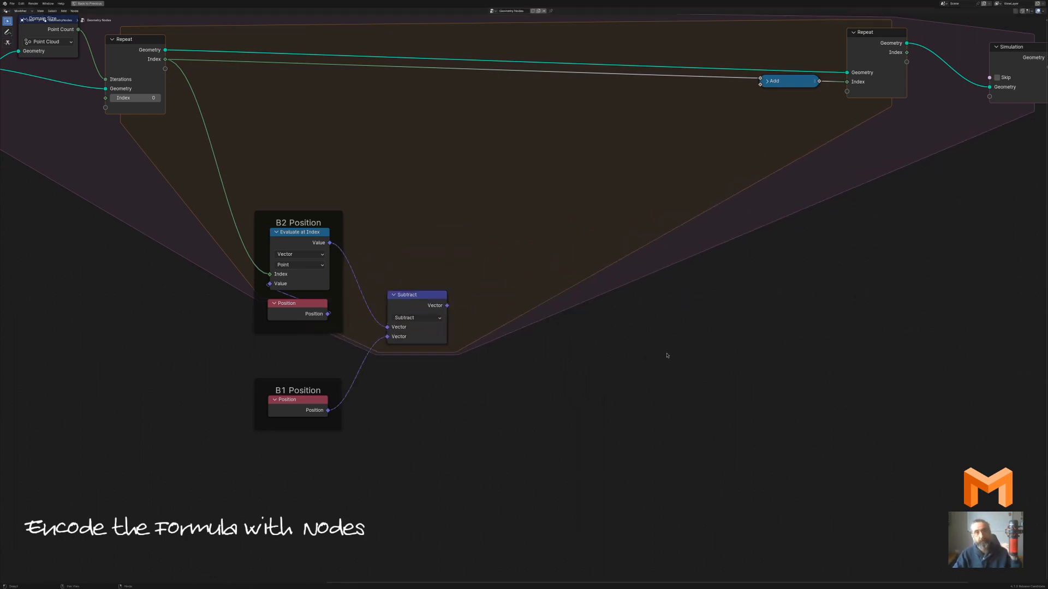
Add a Vector Math Length node and a Normalize node, both fed by the Subtract node's output, with Length placed above Normalize
drag(447, 305, 492, 253)
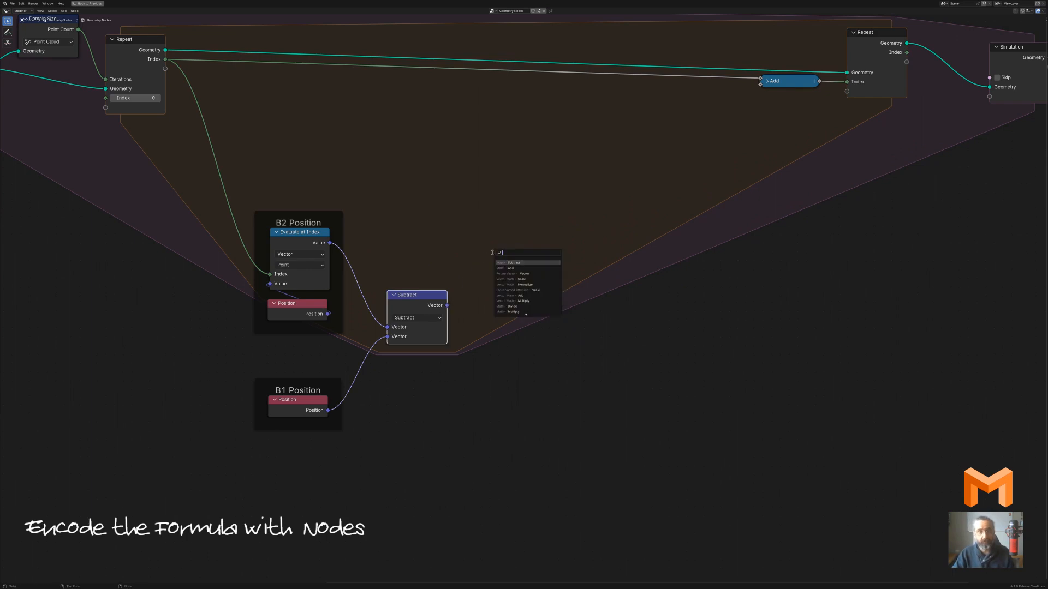
text(length)
key(Return)
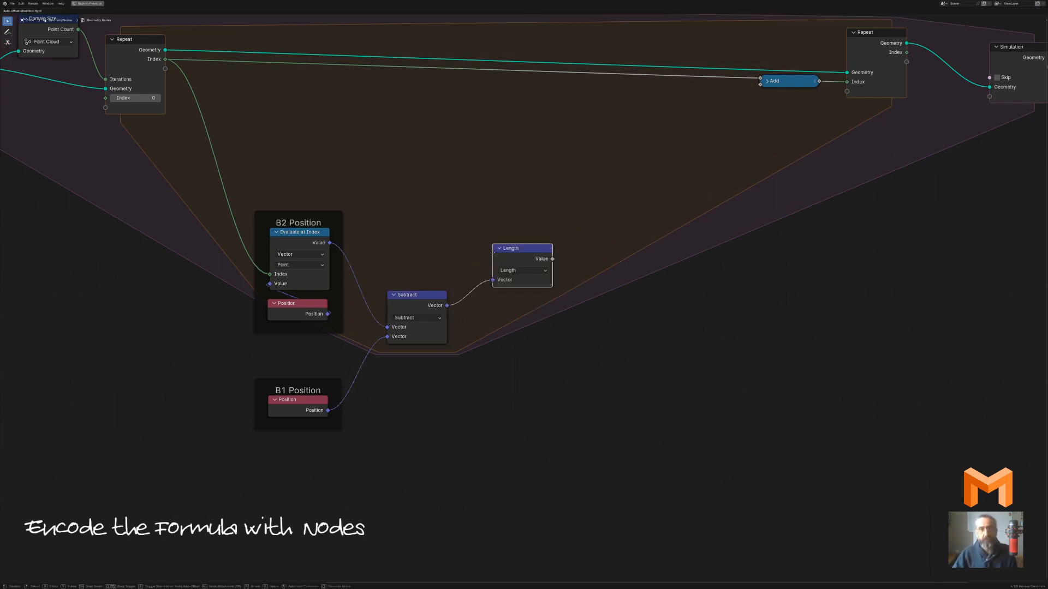
drag(447, 305, 512, 362)
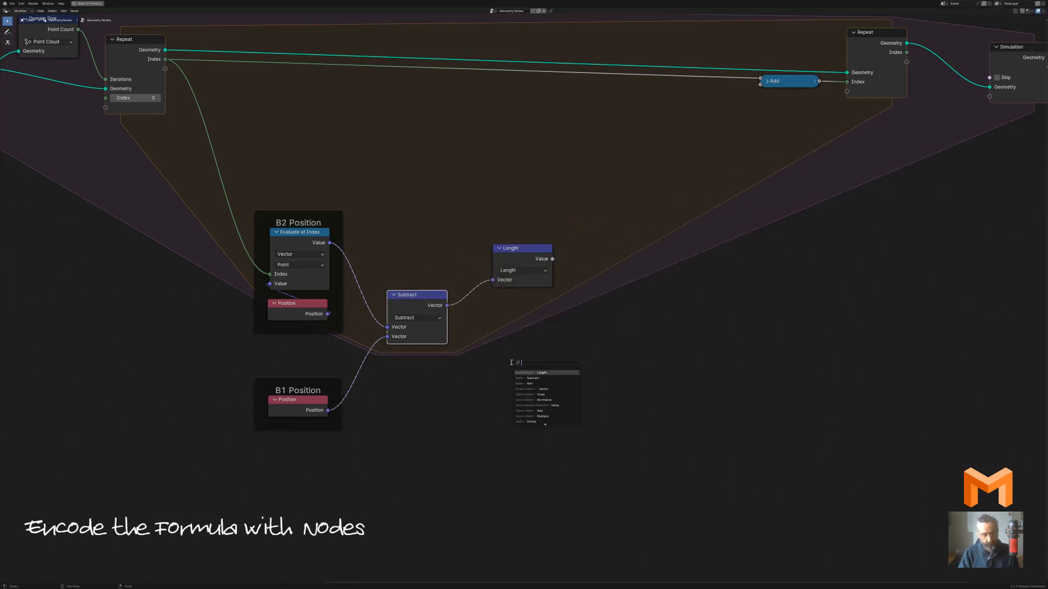
text(norm)
key(Return)
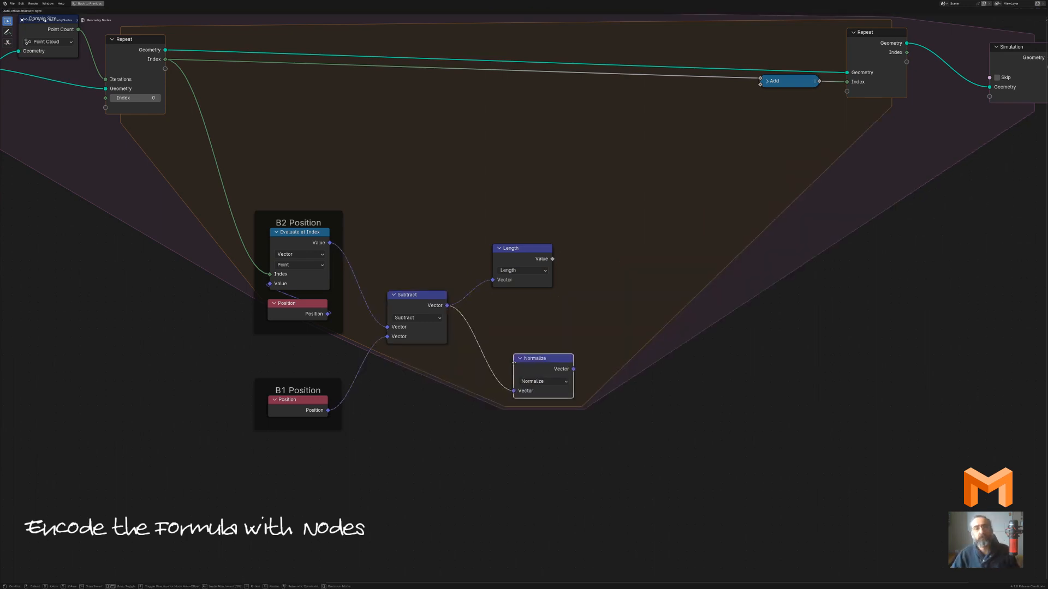
Enclose the Normalize node in a frame labelled "U Vector" and increase the gap between it and the Length node
key(ctrl+j)
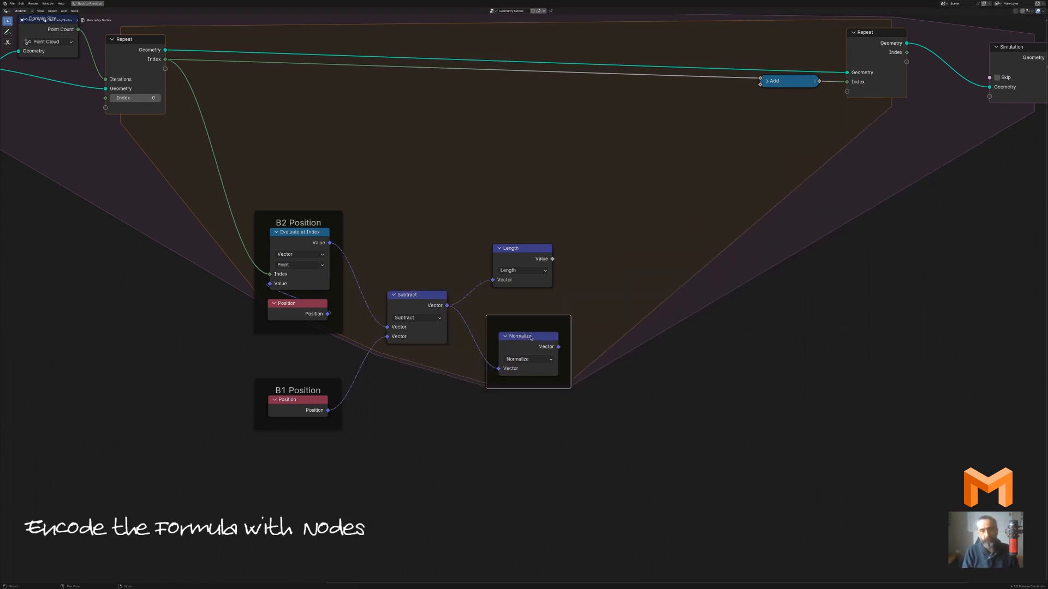
key(F2)
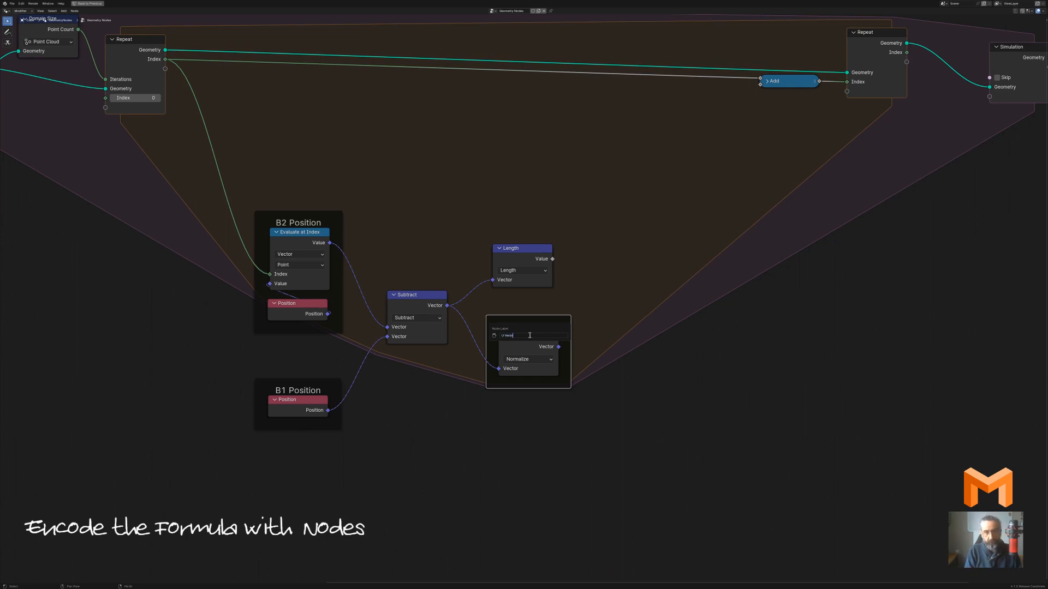
text(U Vector)
key(Return)
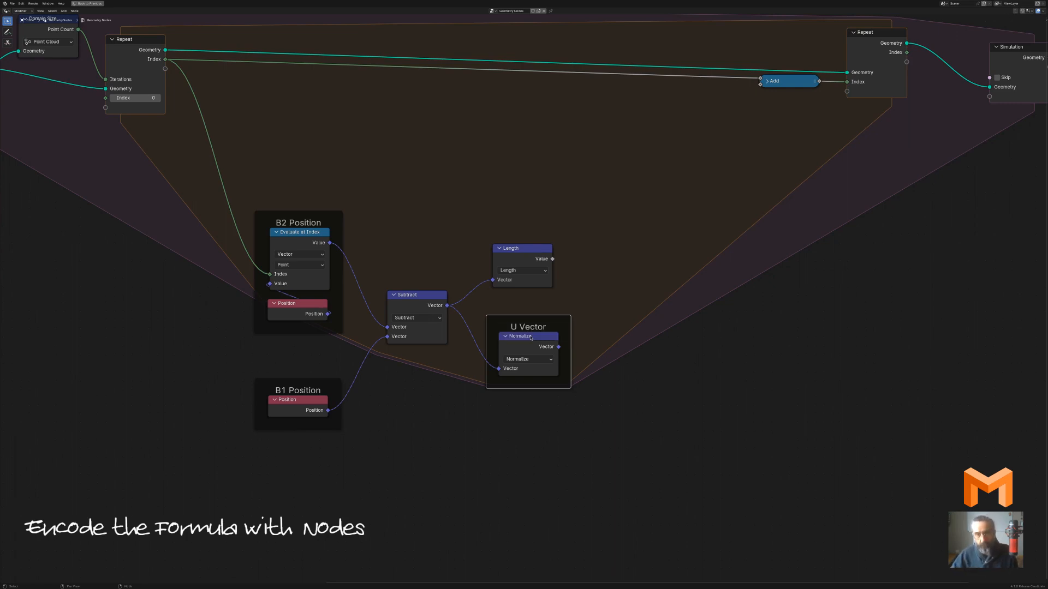
drag(532, 259, 535, 248)
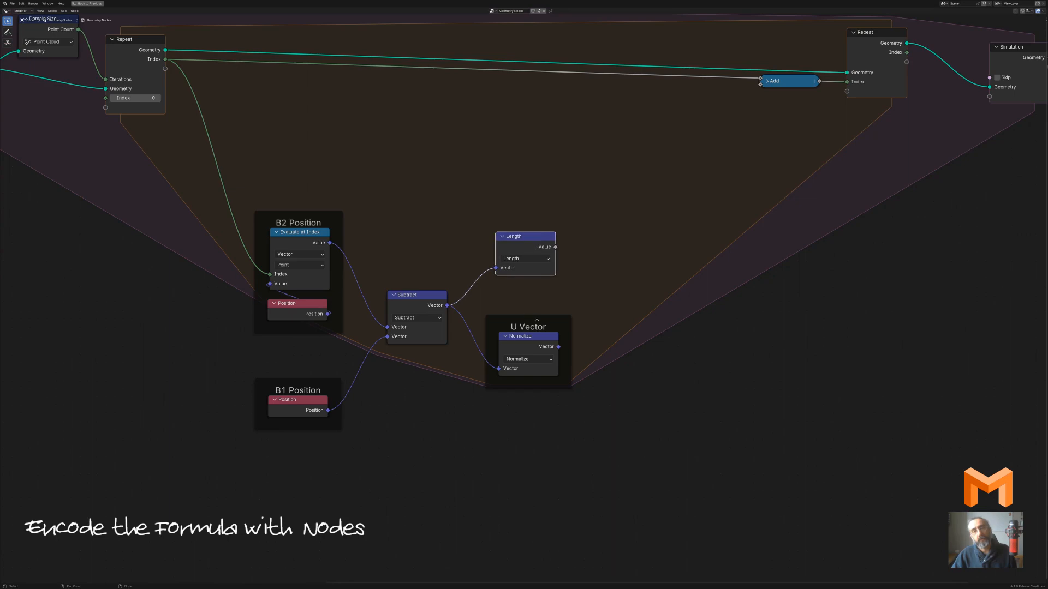
drag(537, 321, 539, 334)
Feed the Length value into the base of a new Power math node and set its exponent to 2
scroll(524, 289, down, 6)
middle_drag(474, 222, 570, 461)
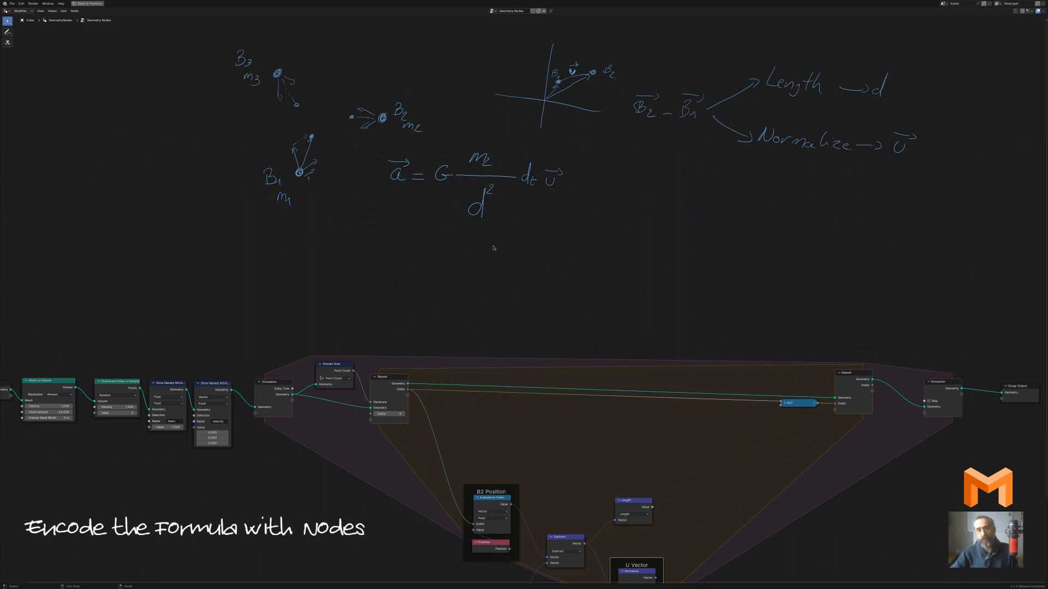
middle_drag(733, 453, 598, 278)
scroll(597, 278, up, 5)
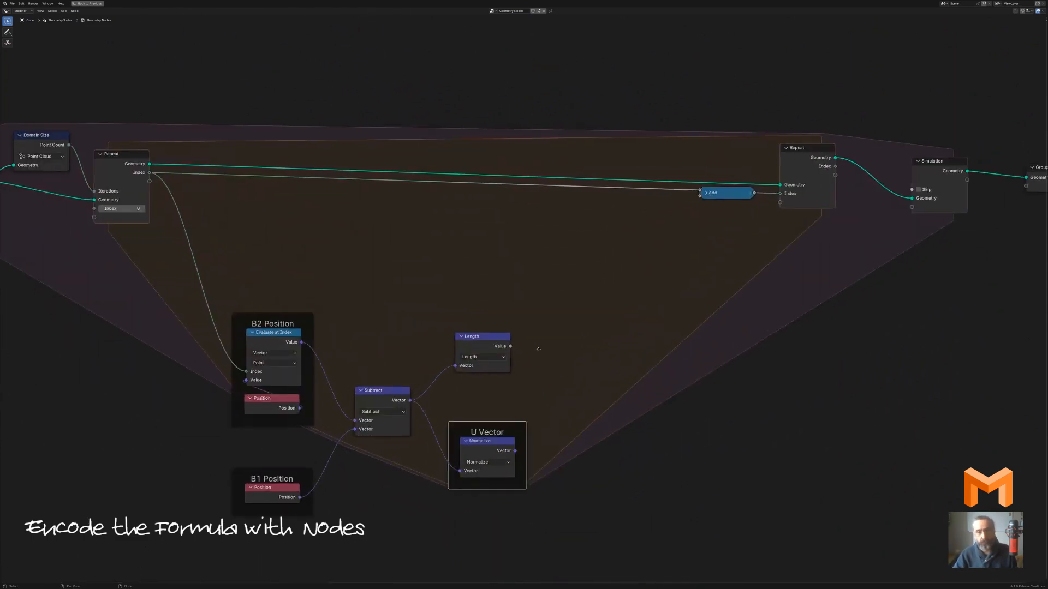
middle_drag(544, 354, 514, 332)
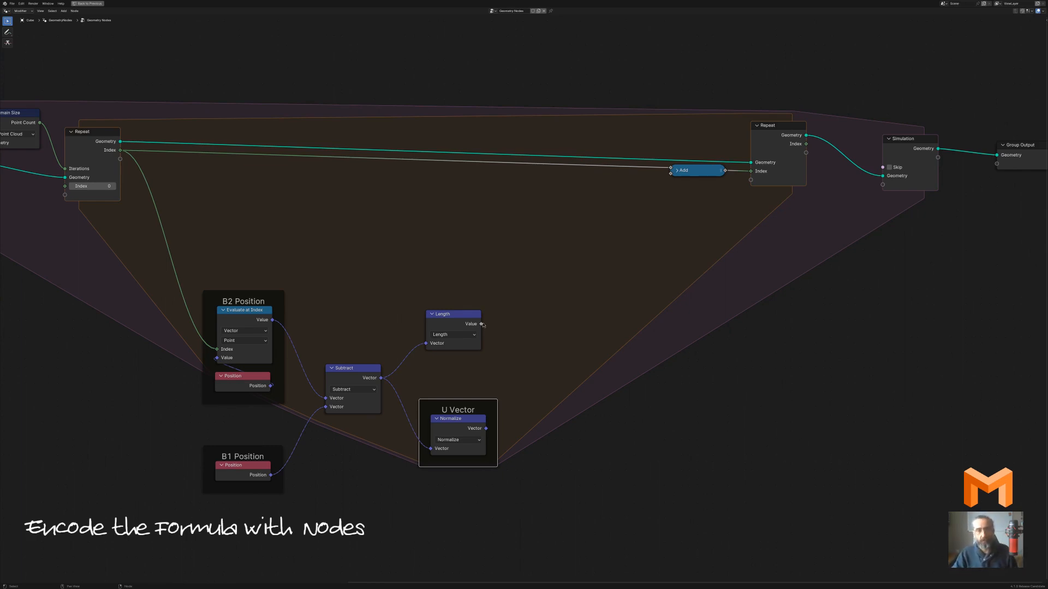
drag(482, 324, 510, 322)
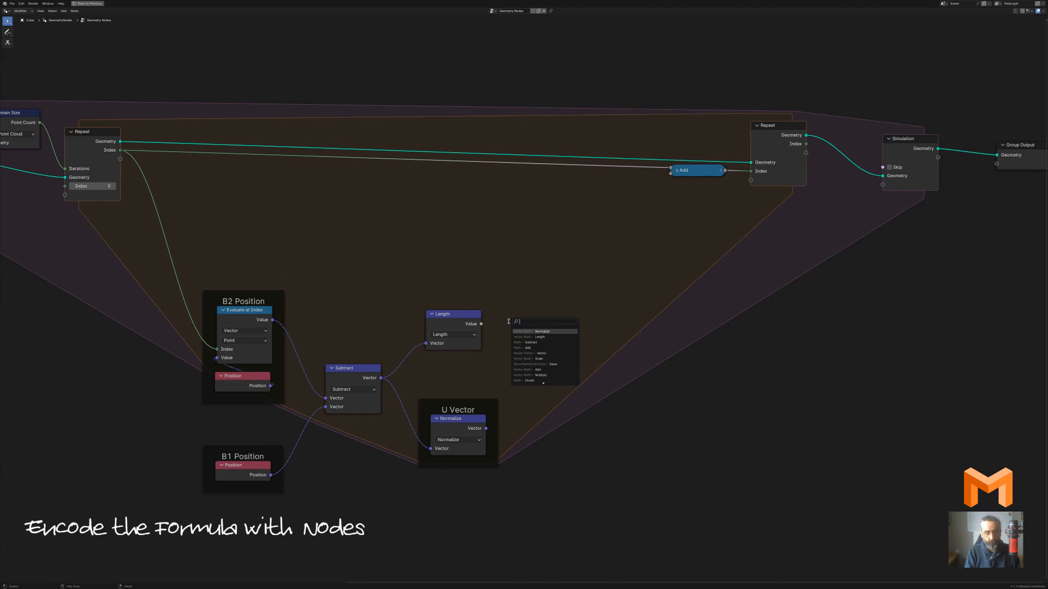
text(pow)
key(Return)
click(497, 315)
double_click(532, 358)
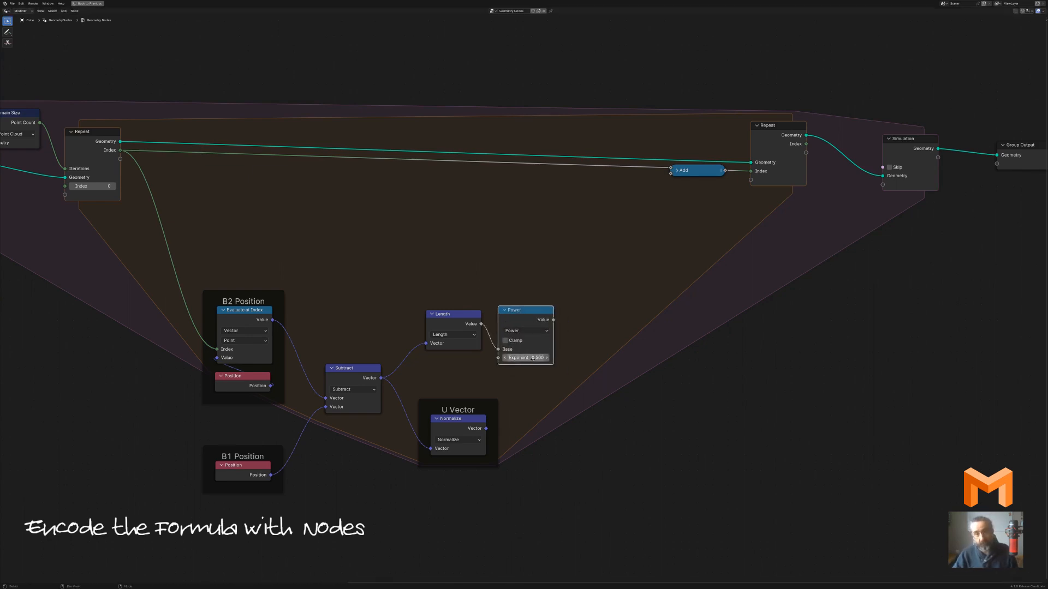
text(2)
key(Return)
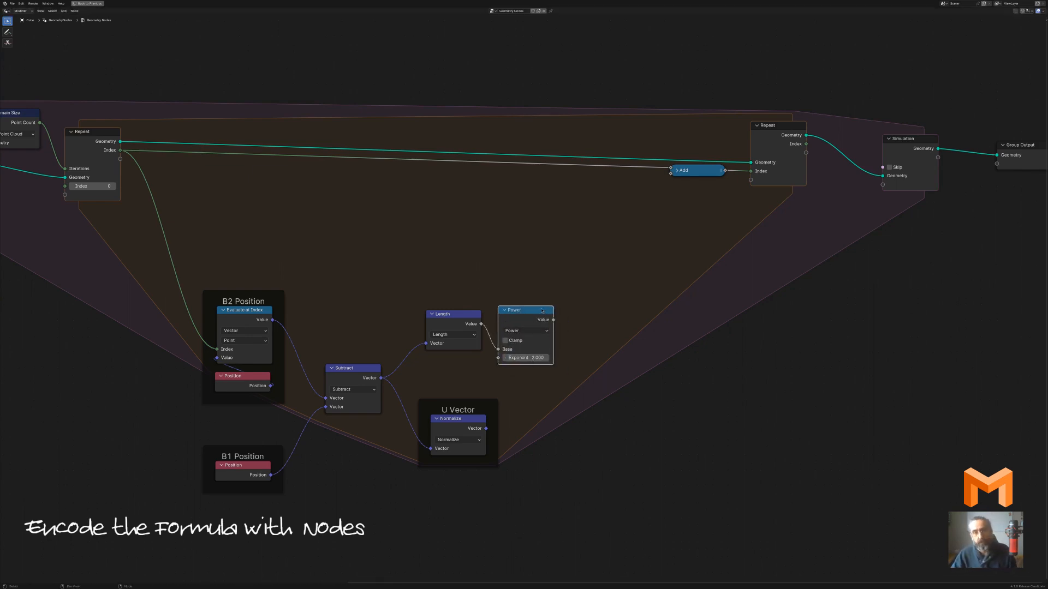
Align the Power node beside Length and enclose both nodes in a frame labelled "d²"
drag(525, 310, 526, 303)
drag(392, 266, 583, 355)
key(ctrl+j)
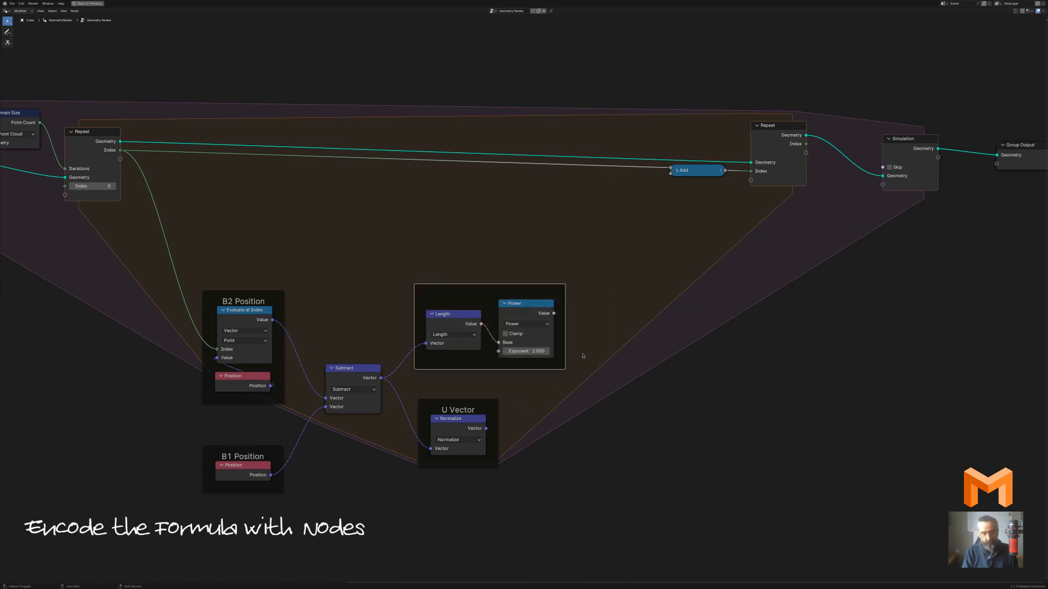
key(F2)
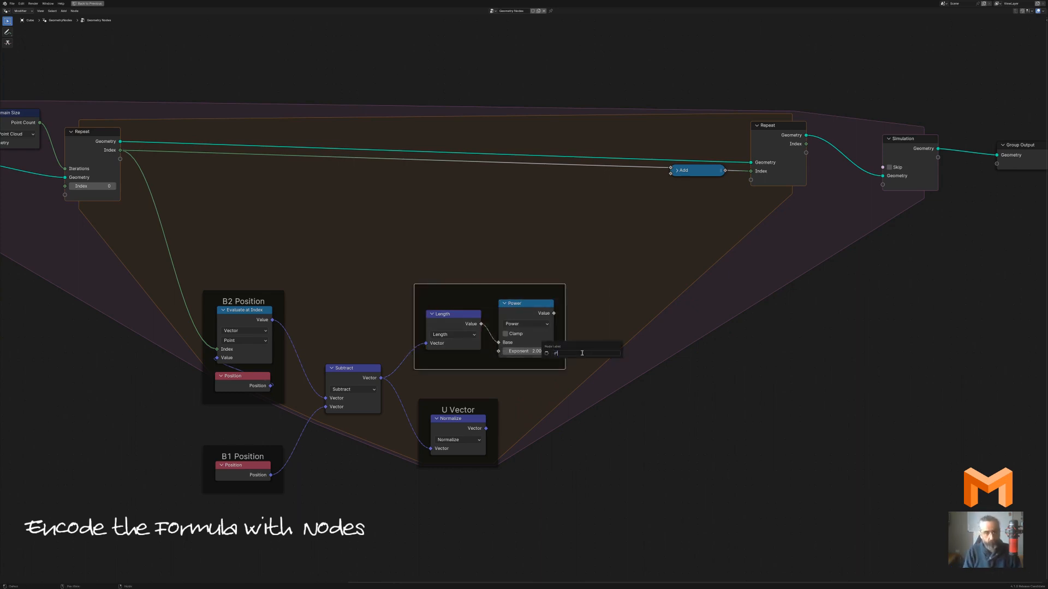
text(d²)
key(Return)
click(583, 355)
Move all the position, Subtract, d² and U Vector nodes further down, away from the main geometry link
scroll(627, 371, down, 2)
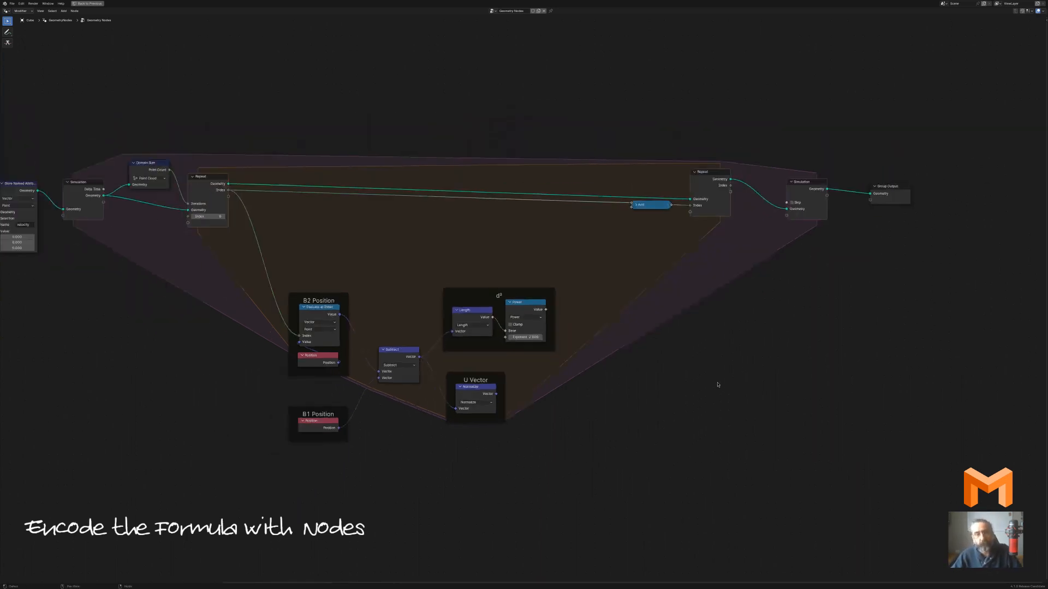
drag(673, 493, 278, 255)
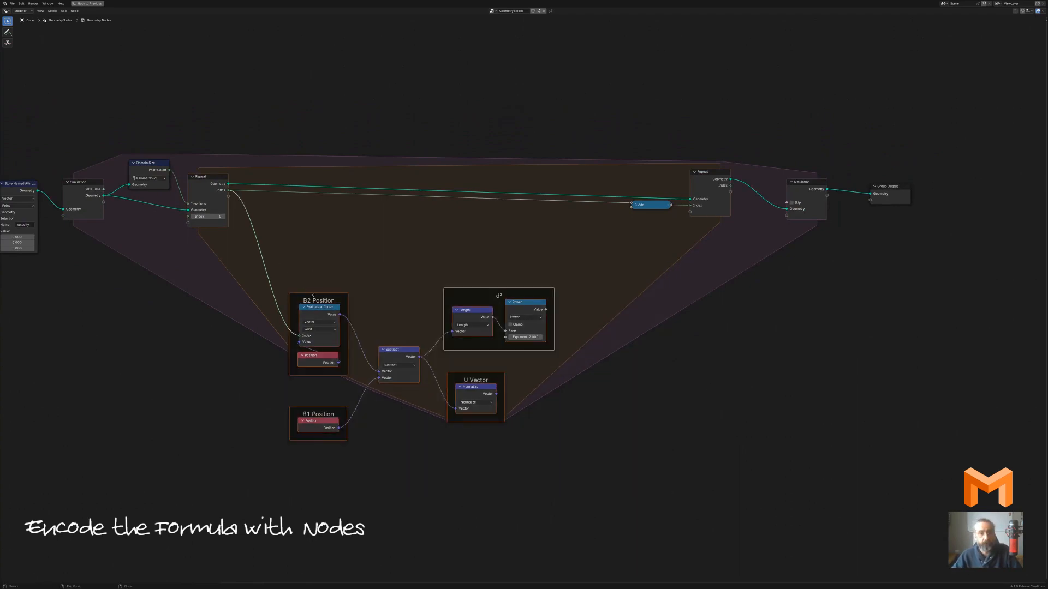
drag(314, 295, 318, 370)
click(540, 501)
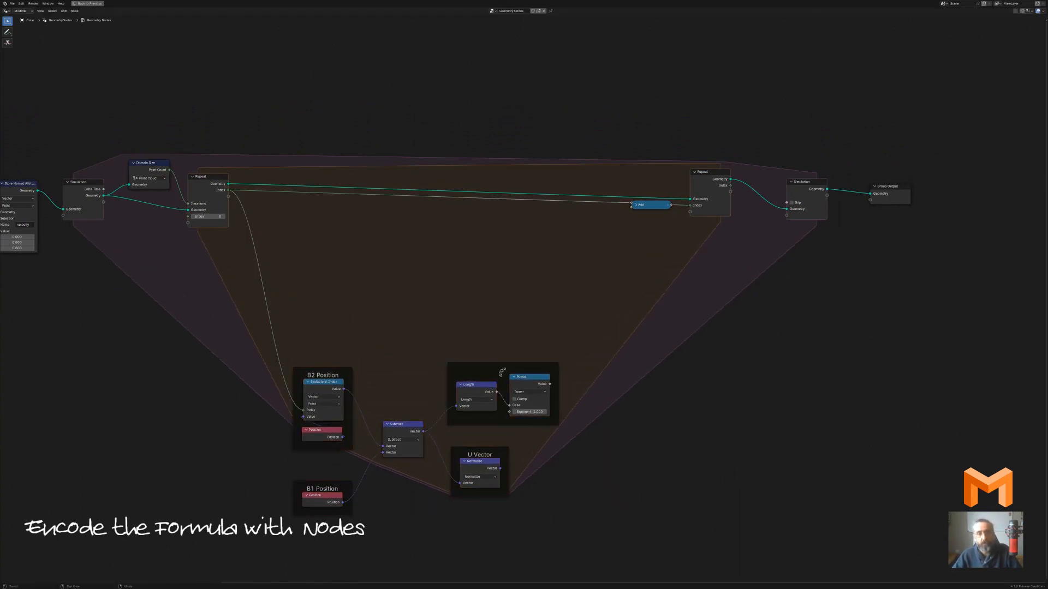
Add an Evaluate at Index node in the free space above the B2 Position frame
middle_drag(352, 126, 415, 290)
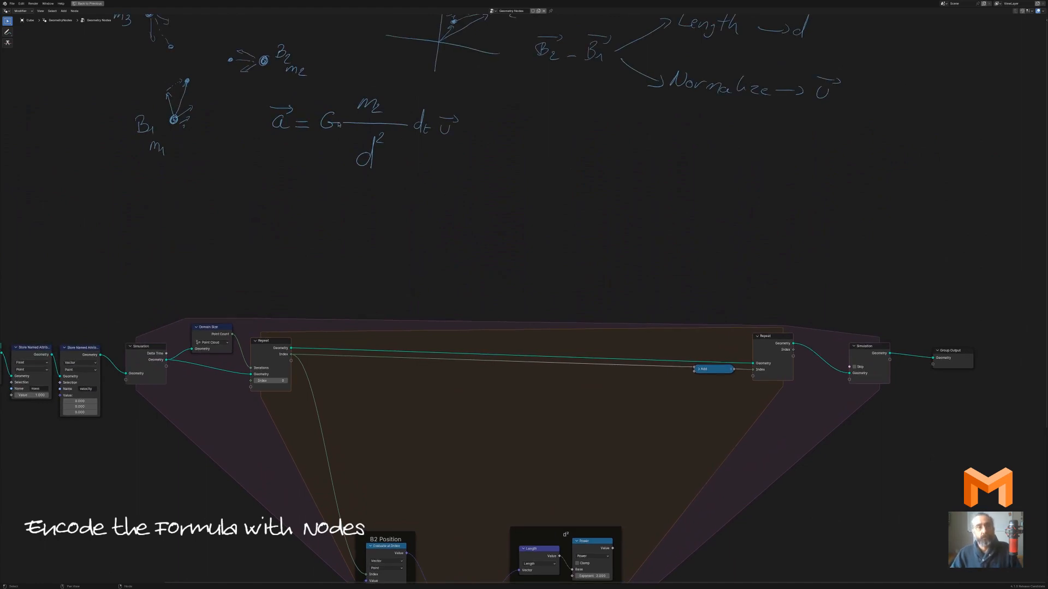
scroll(444, 358, up, 5)
middle_drag(377, 424, 400, 222)
scroll(392, 422, up, 2)
middle_drag(392, 422, 379, 326)
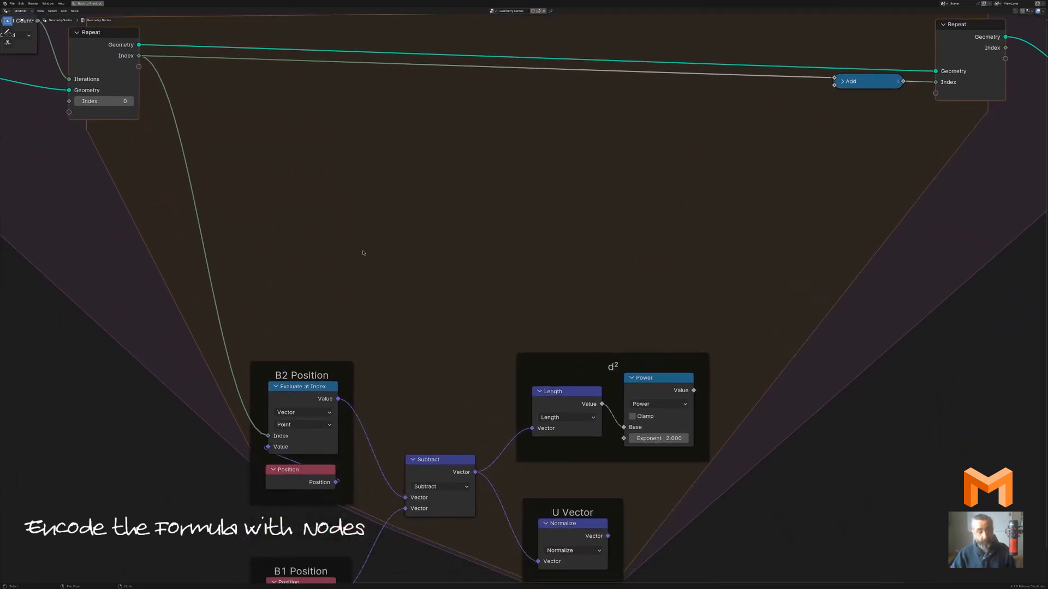
key(shift+a)
text(eva)
key(Return)
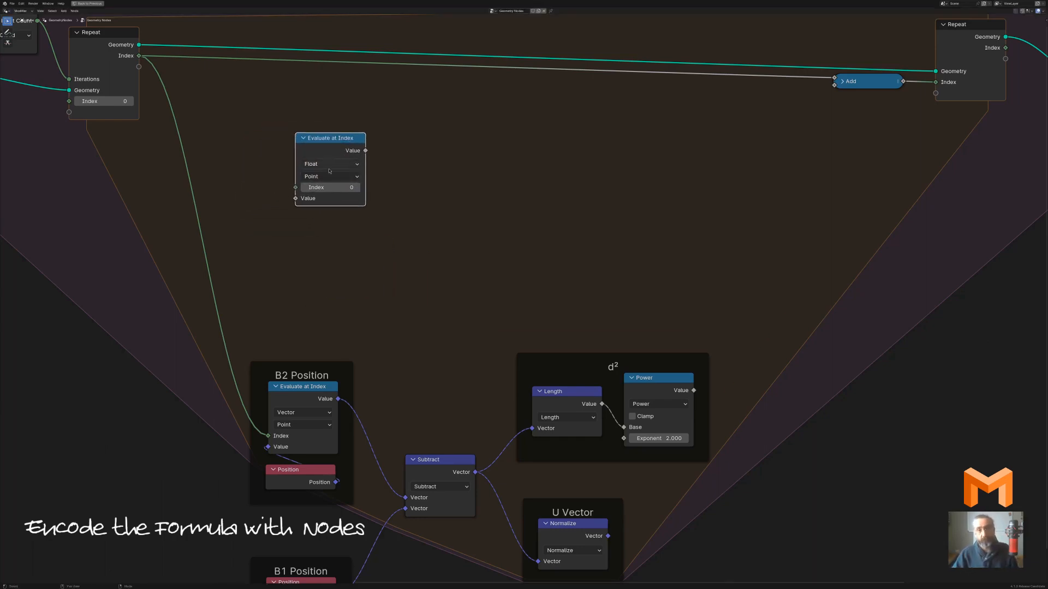
Insert three reroutes along the Repeat index link to B2 Position and connect the middle one to the new Evaluate at Index node's index
shift+right_drag(184, 53, 169, 92)
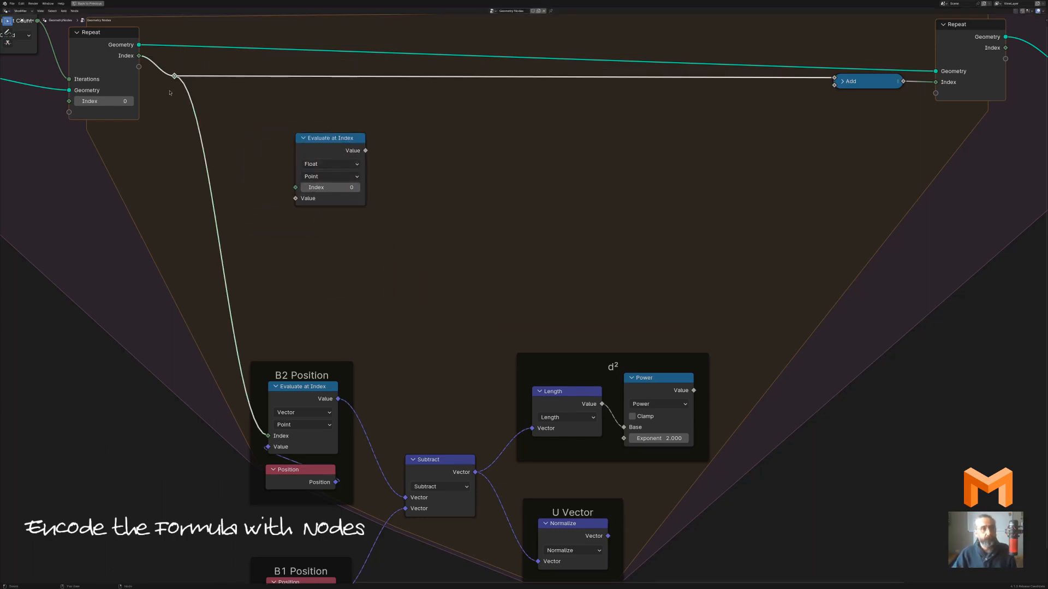
shift+right_drag(192, 170, 209, 180)
drag(217, 178, 296, 188)
shift+right_drag(238, 348, 260, 342)
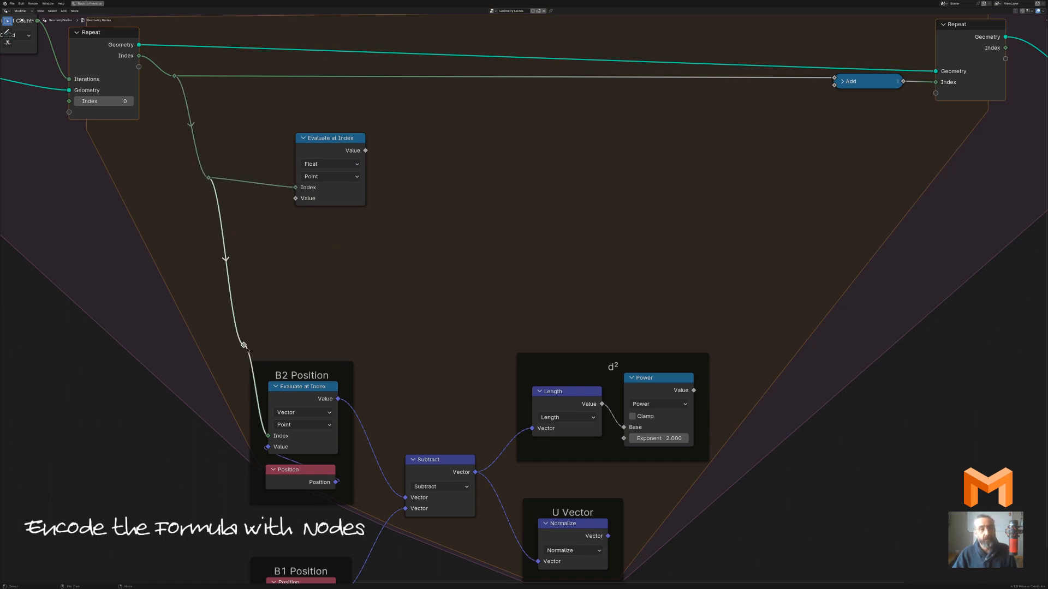
Lower the last reroute to the height of B2 Position's index input and align all three reroutes on one vertical line
drag(243, 345, 153, 76)
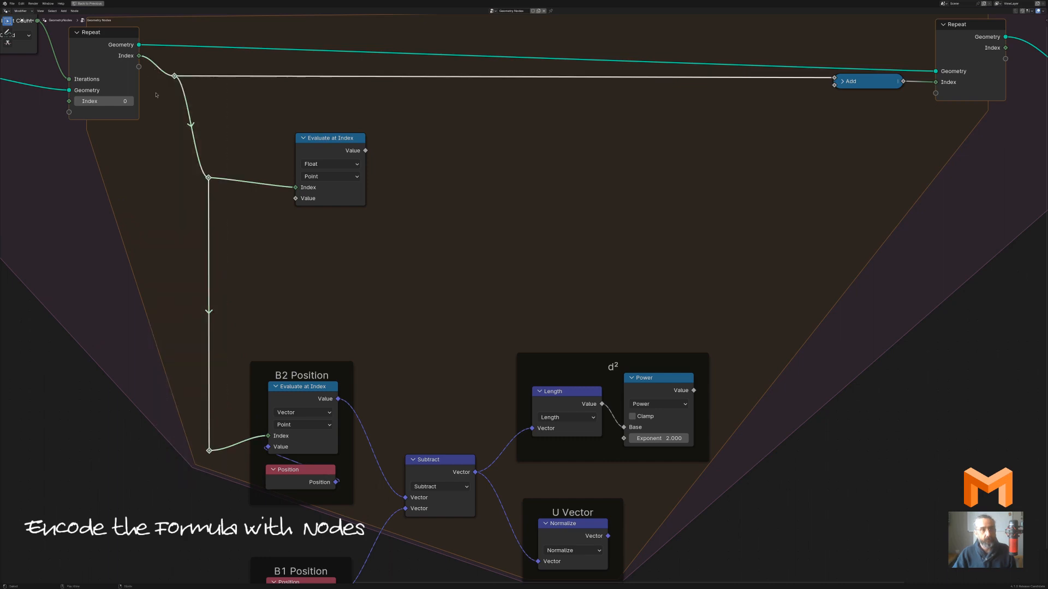
key(s)
key(x)
key(0)
key(Return)
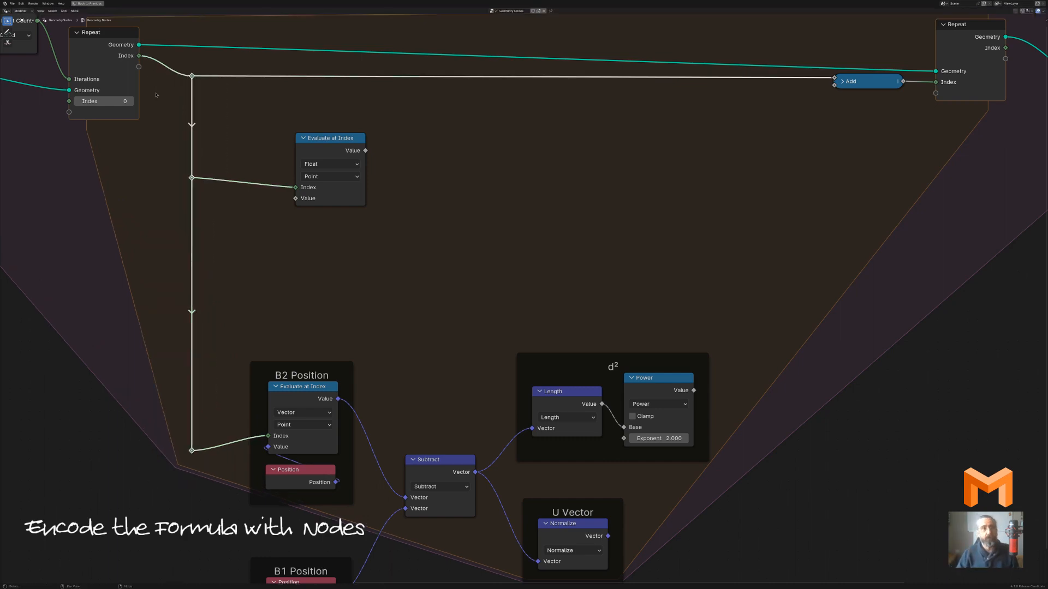
Raise the uppermost reroute vertically until it is nearly level with the Repeat input node's Index output
drag(187, 67, 202, 95)
key(g)
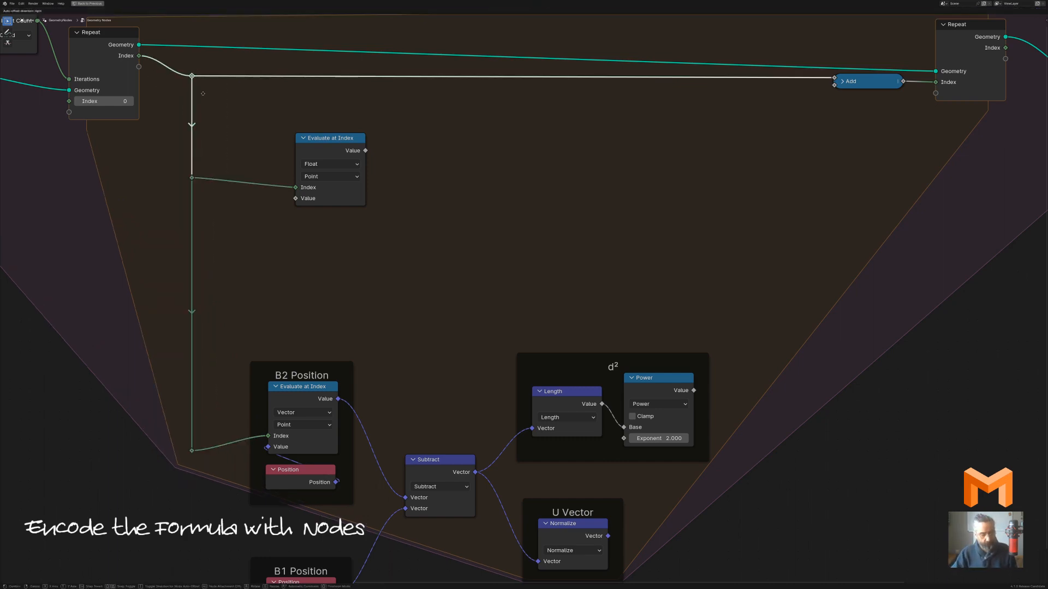
key(y)
click(207, 76)
click(452, 134)
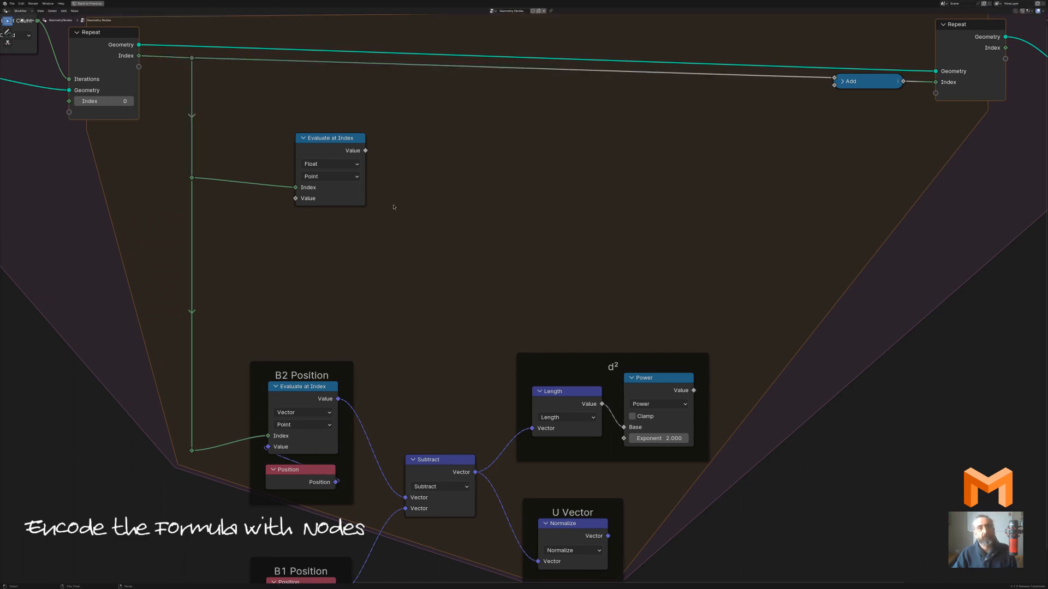
Line up the new Evaluate at Index node with its reroute and feed its value from a float Named Attribute node named mass
drag(332, 138, 303, 127)
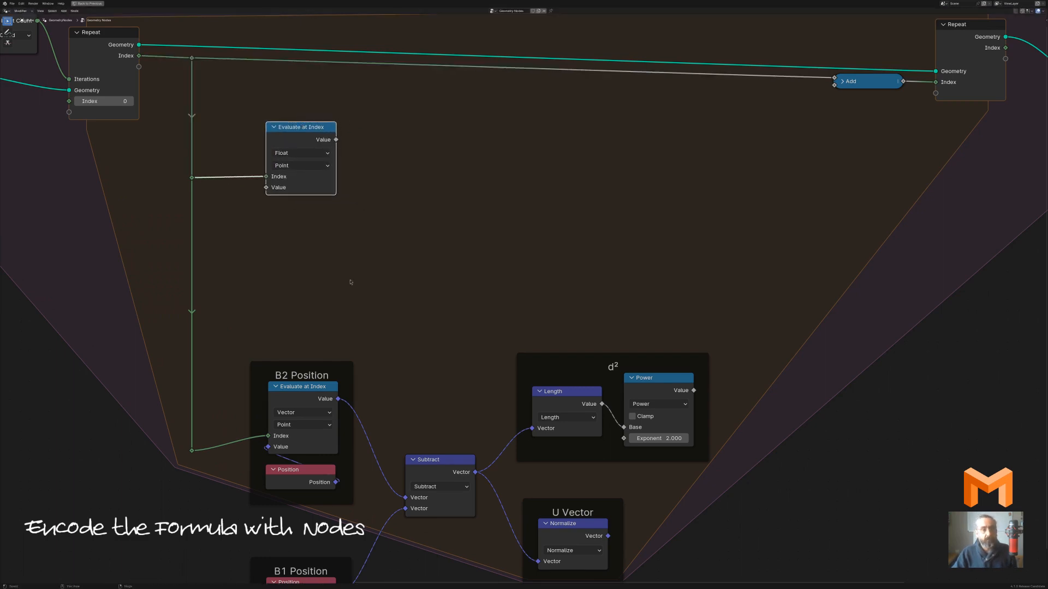
drag(267, 187, 306, 253)
text(ran)
key(Return)
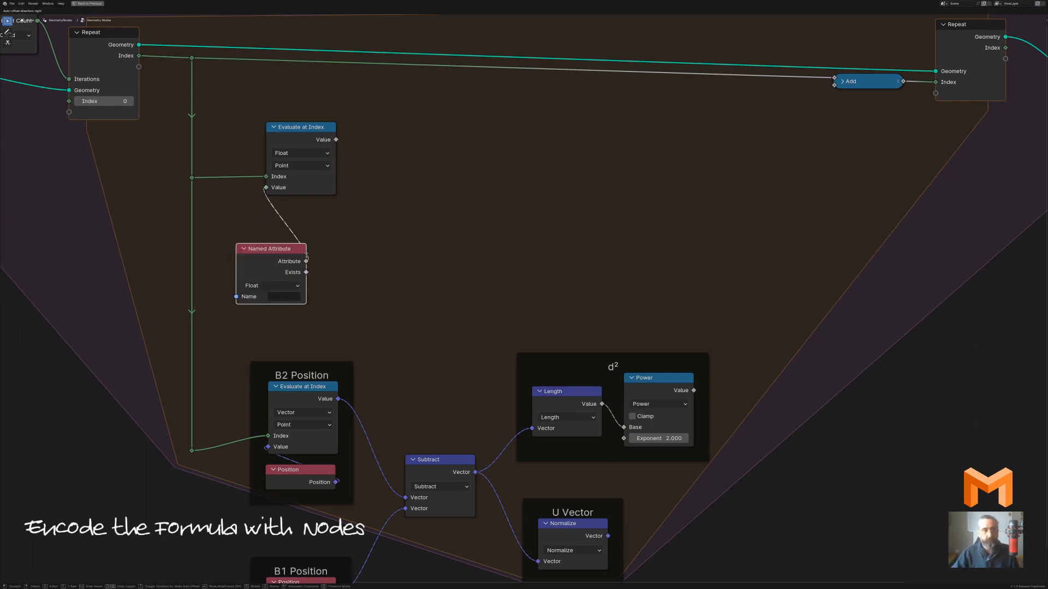
click(317, 262)
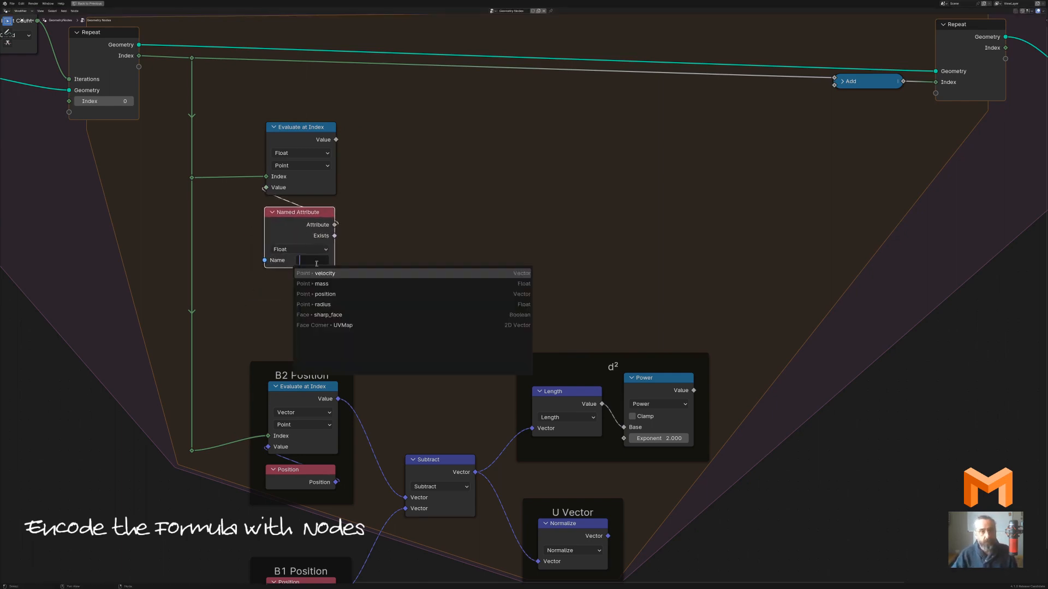
click(461, 284)
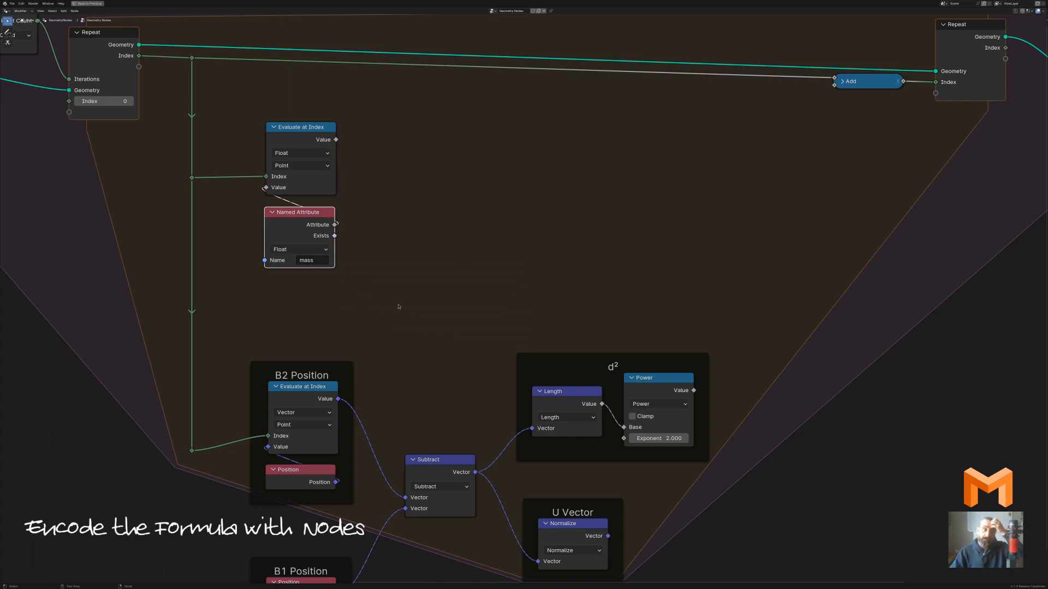
Enclose the float Evaluate at Index and mass Named Attribute nodes in a frame labelled "B2 Mass"
drag(398, 304, 243, 116)
key(ctrl+j)
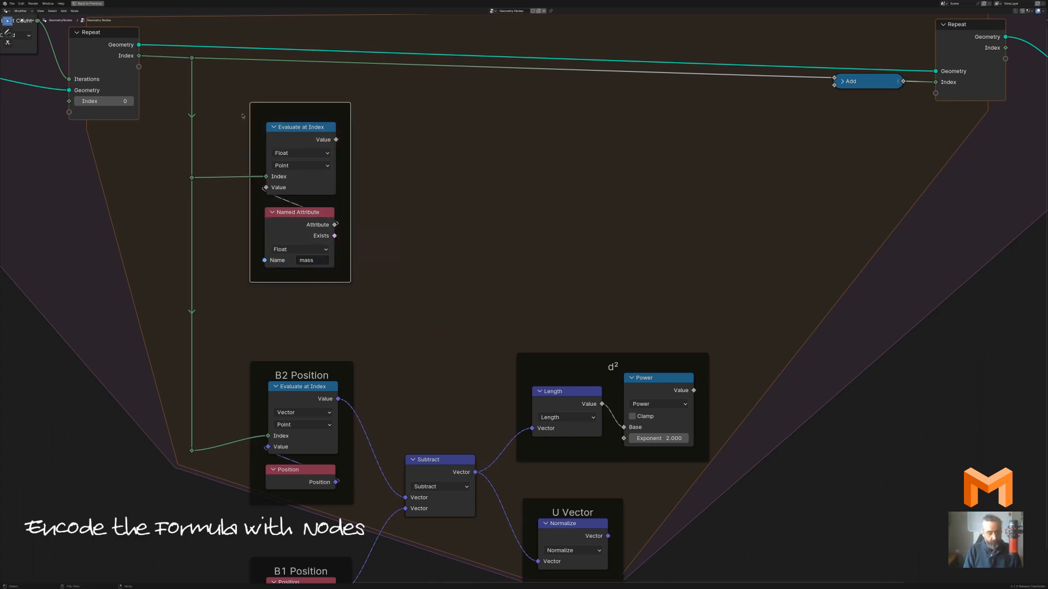
key(F2)
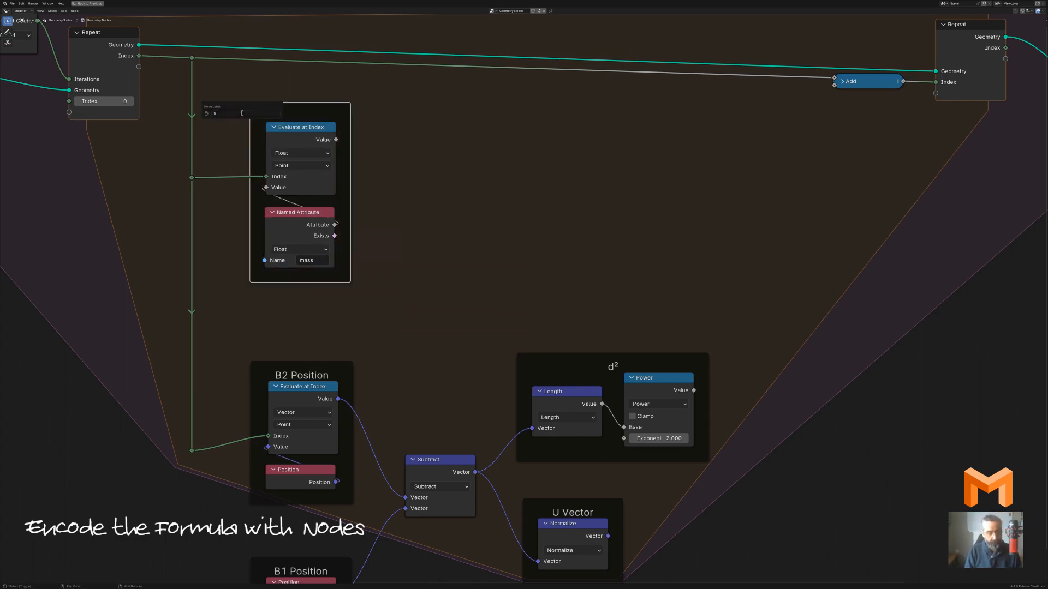
text(B2 Mass)
key(Return)
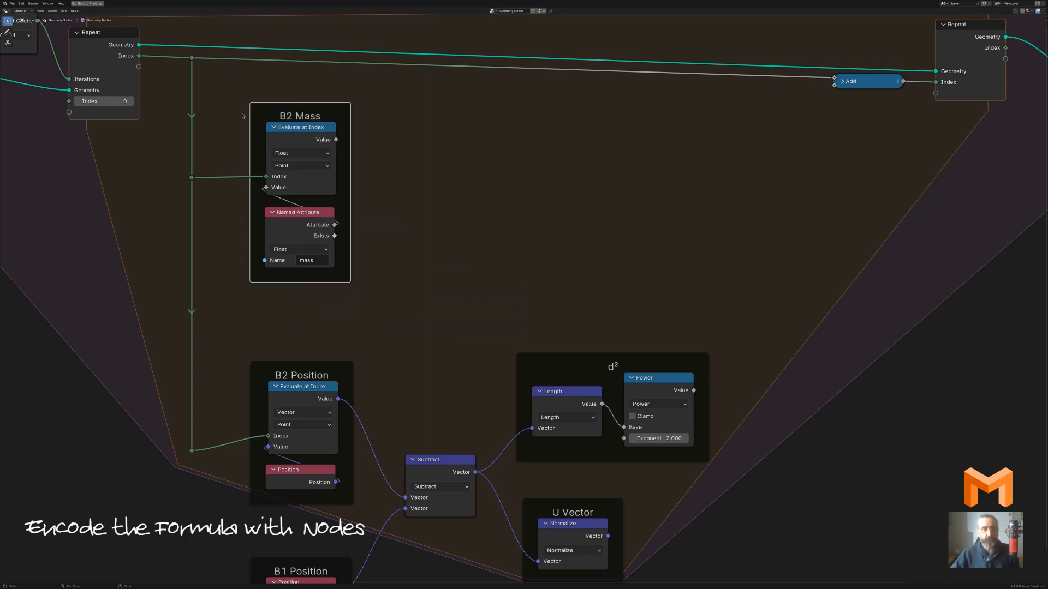
scroll(517, 214, down, 3)
scroll(517, 213, down, 6)
middle_drag(411, 142, 417, 305)
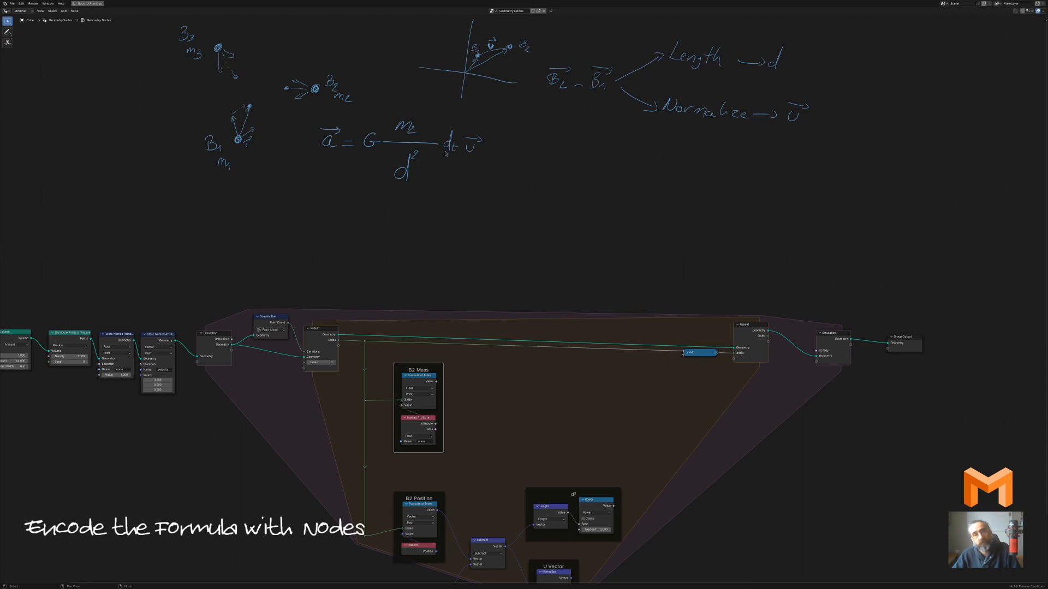
drag(233, 343, 299, 225)
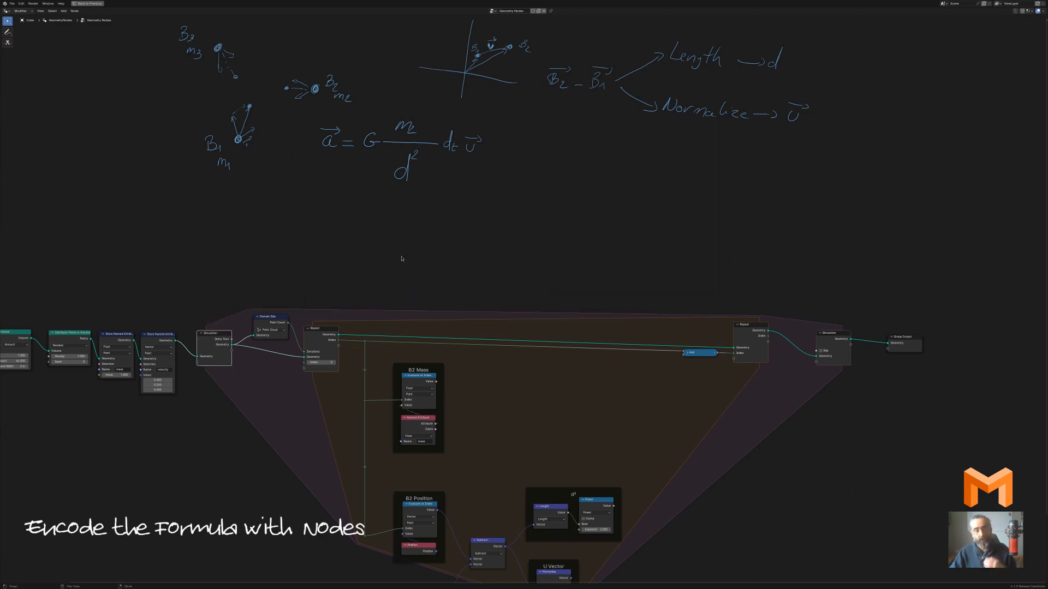
scroll(402, 257, up, 2)
scroll(401, 259, down, 1)
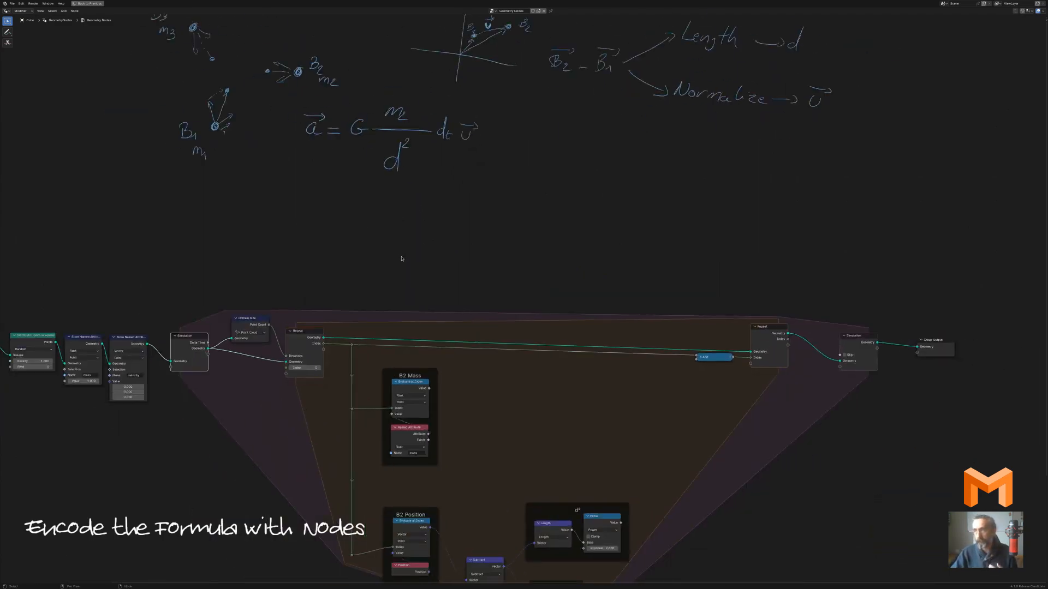
Add a Group Input node and place it in the empty space above the simulation zone
key(ctrl+space)
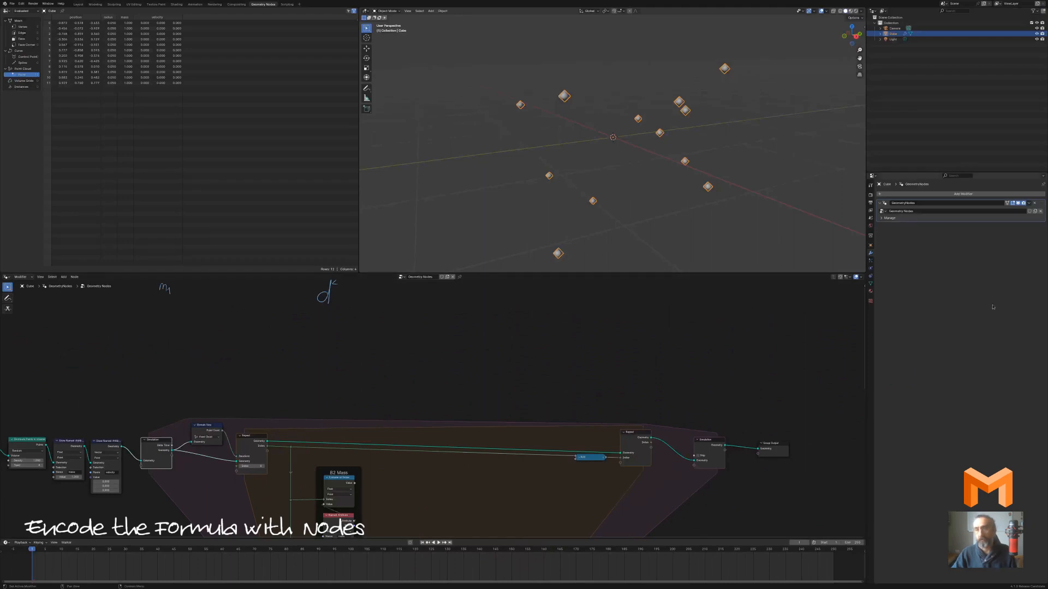
ctrl+middle_drag(944, 329, 951, 307)
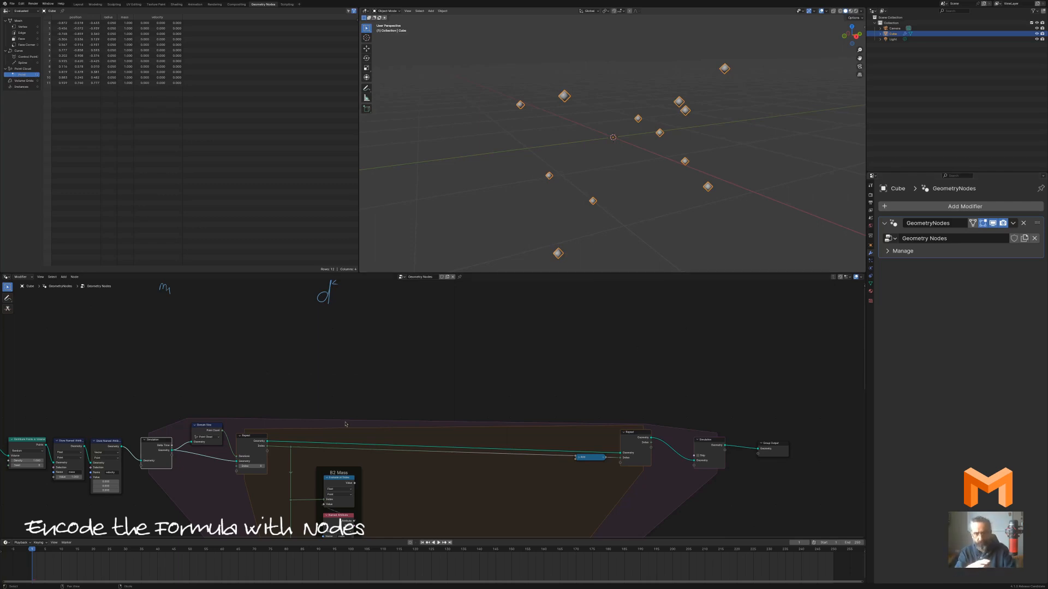
scroll(345, 424, up, 3)
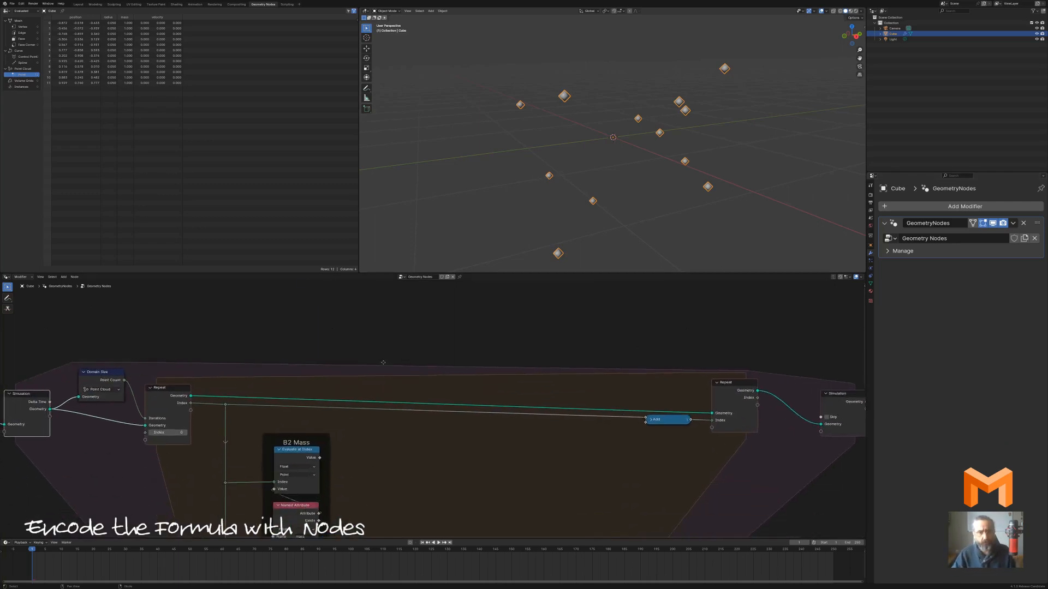
key(shift+a)
mouse_move(386, 358)
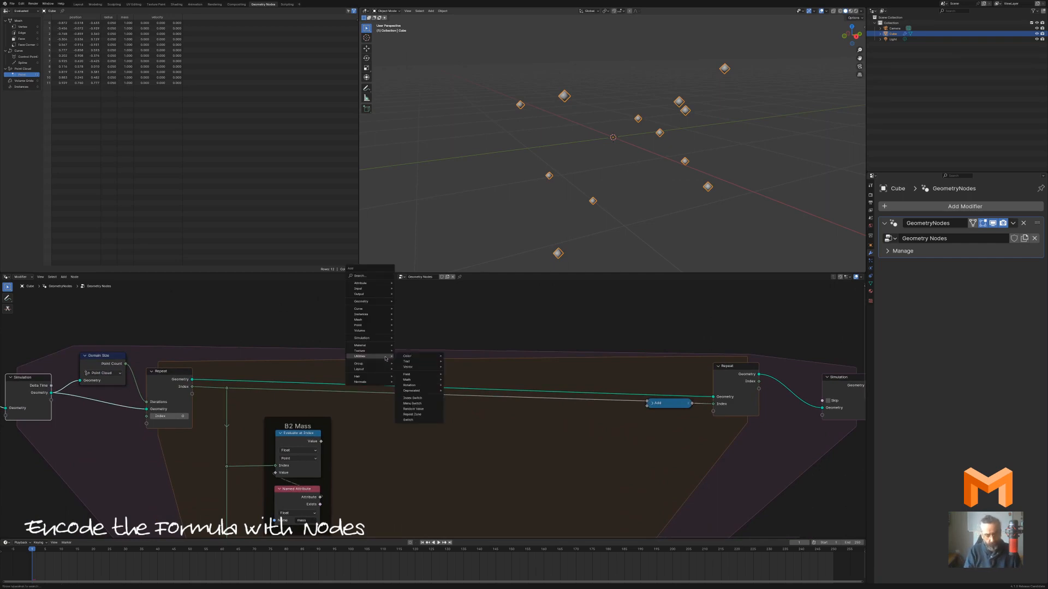
mouse_move(359, 289)
click(412, 360)
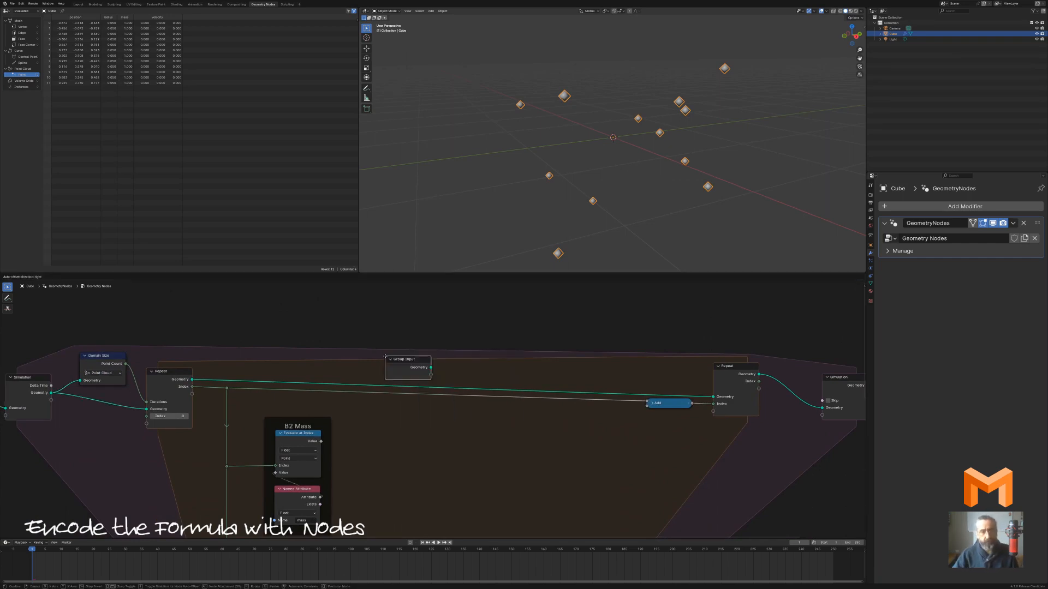
click(351, 321)
click(373, 327)
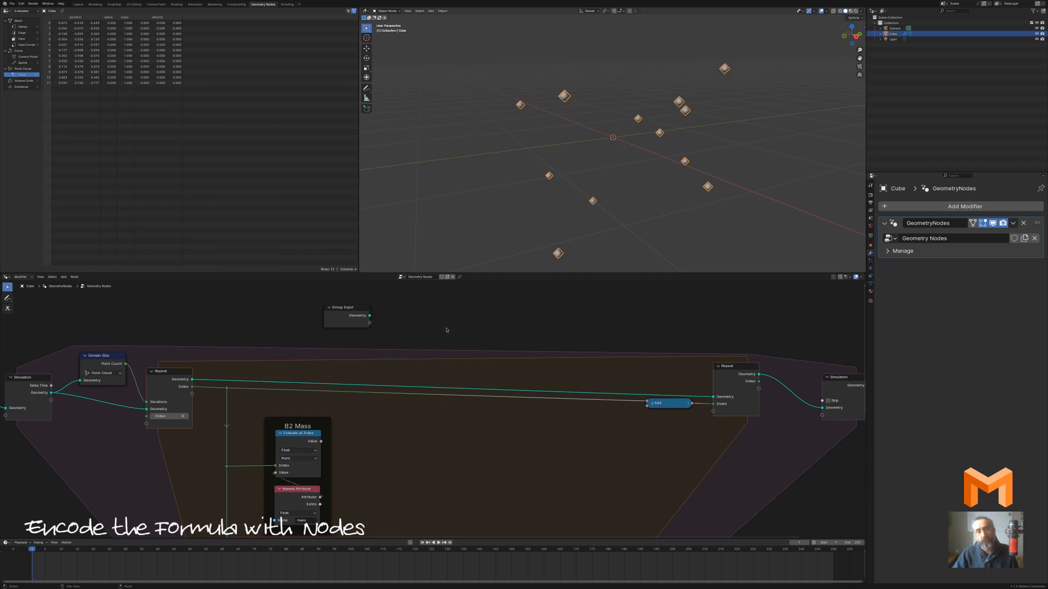
key(ctrl+space)
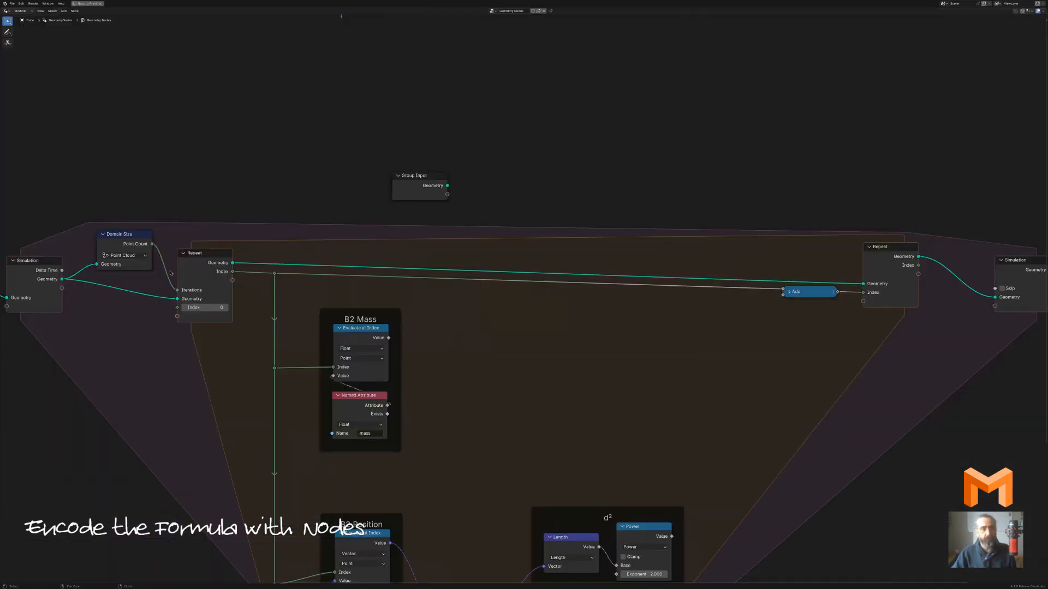
drag(68, 270, 484, 231)
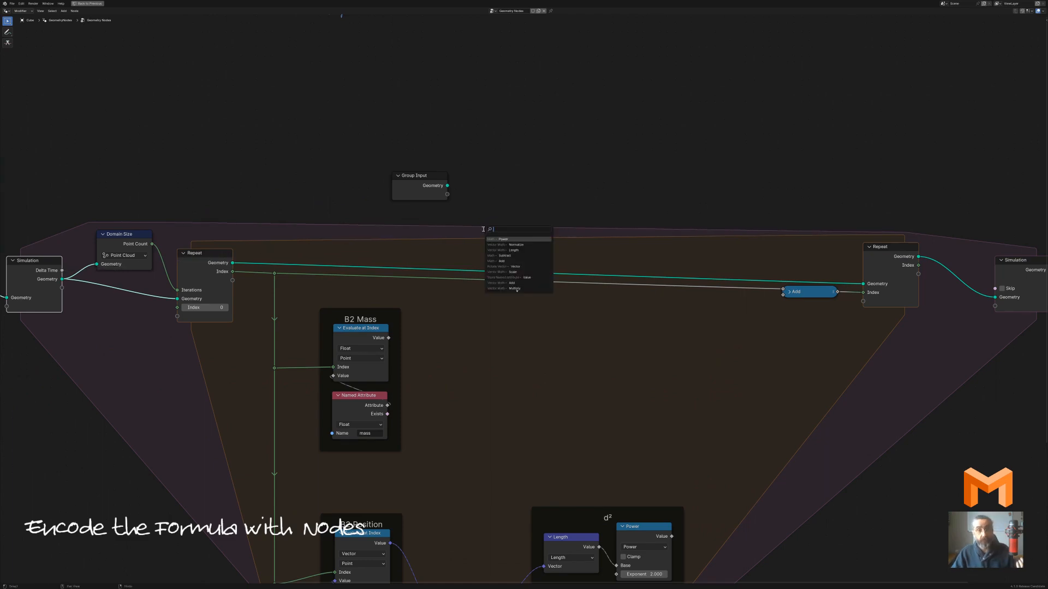
scroll(464, 142, down, 2)
middle_drag(478, 220, 479, 226)
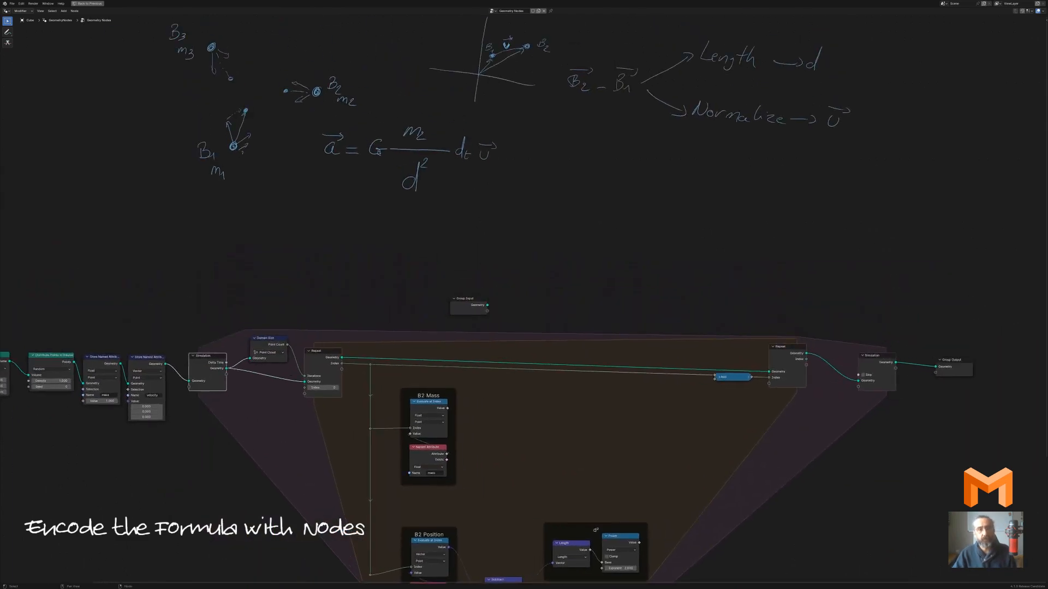
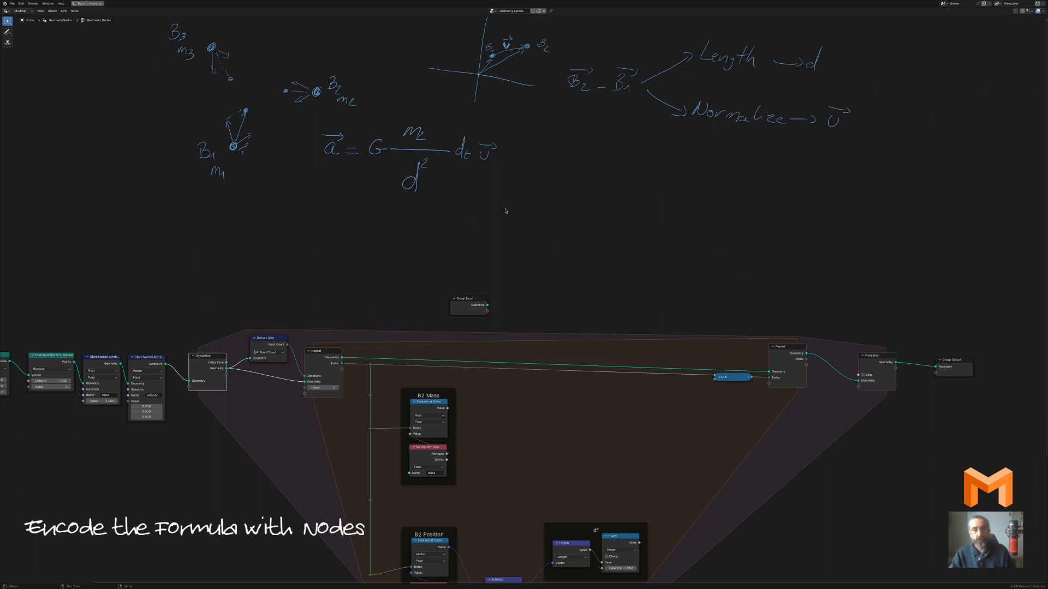
Feed the Simulation node's Delta Time into a new Multiply math node and link a new Group Input value to its other input
drag(474, 299, 443, 259)
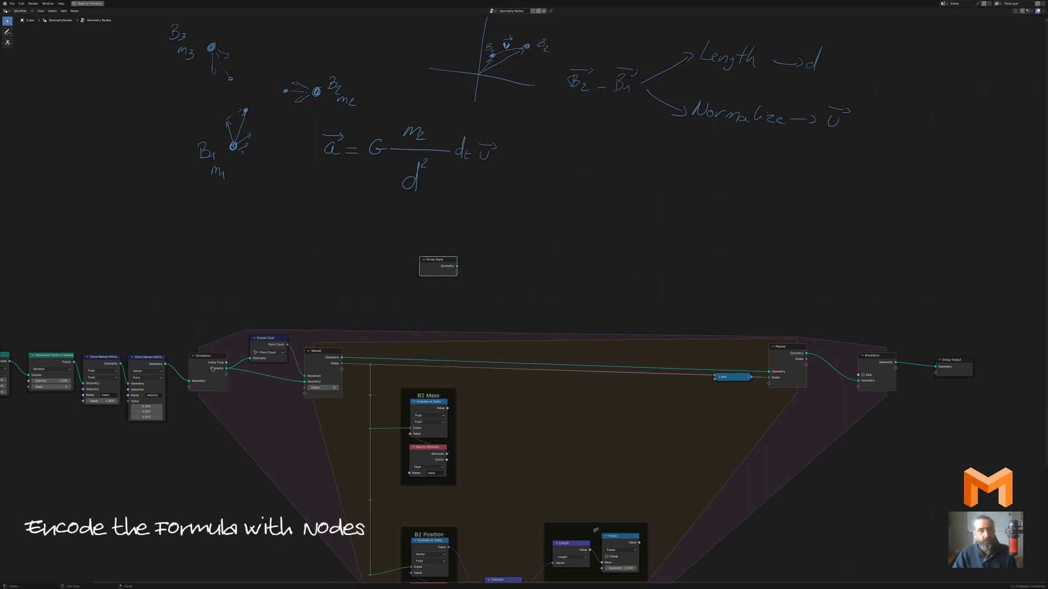
drag(226, 363, 454, 313)
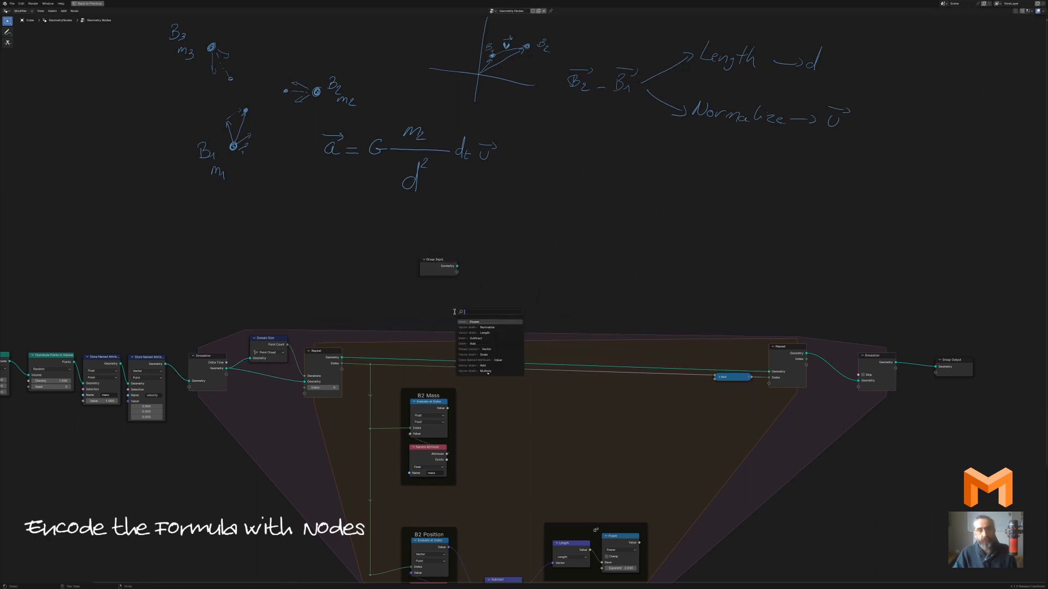
text(mul)
key(Return)
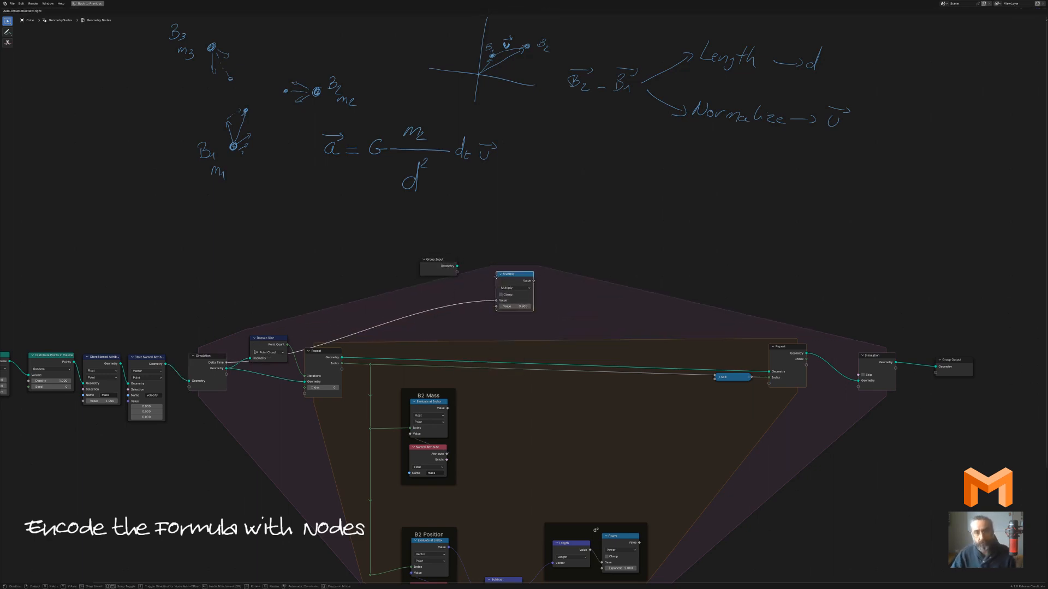
click(496, 277)
drag(457, 265, 496, 300)
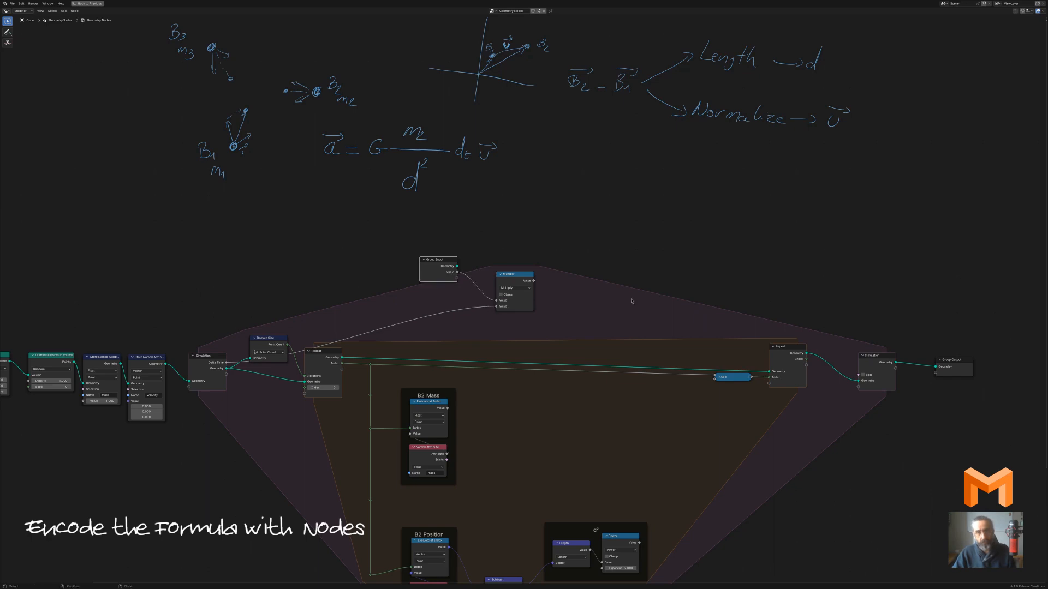
Rename the new group input value as G and restrict it to a single value
scroll(620, 296, up, 2)
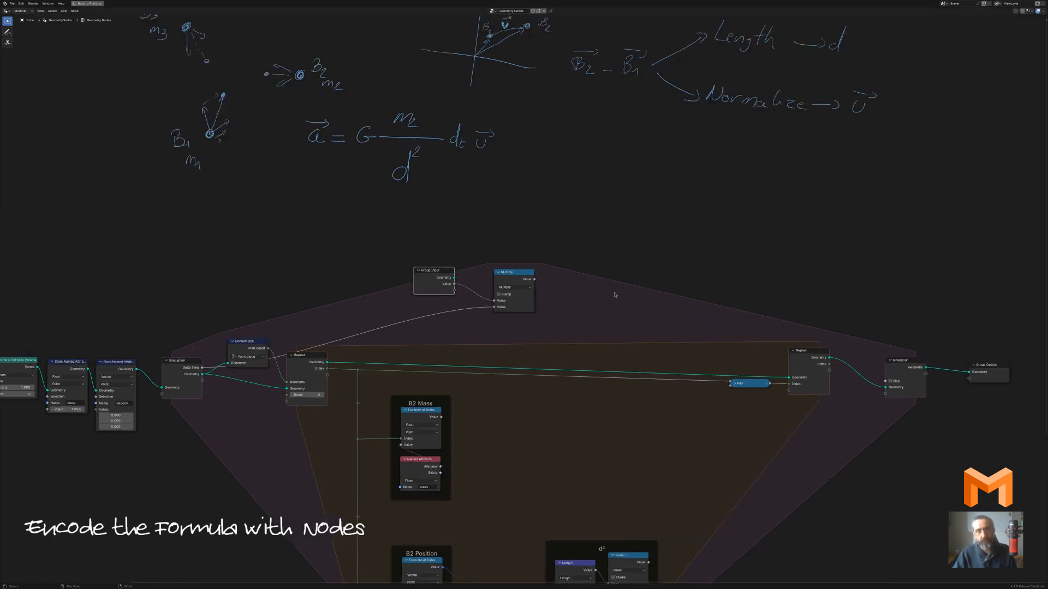
key(n)
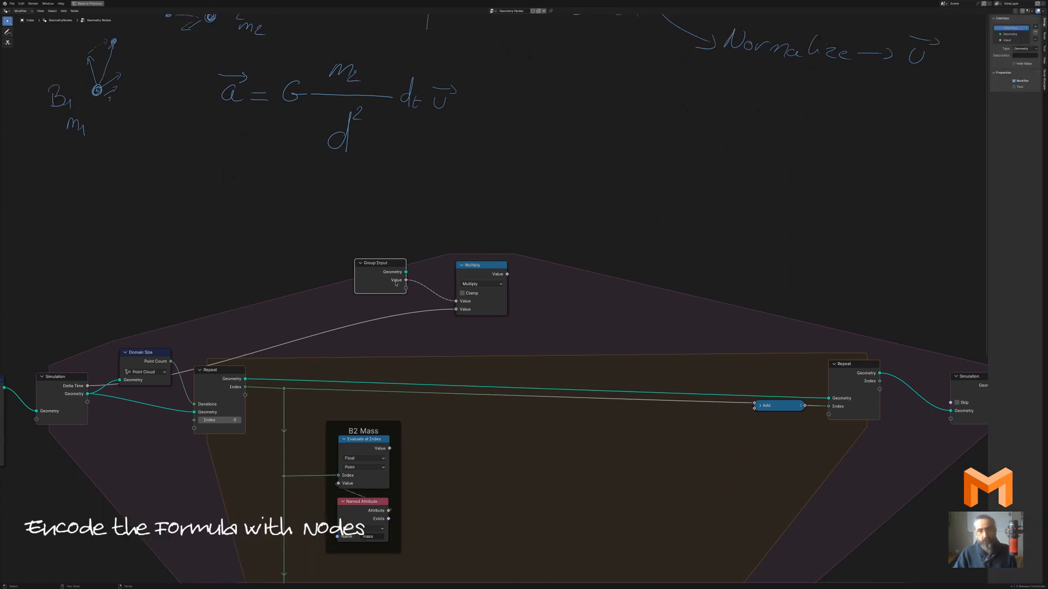
double_click(1018, 40)
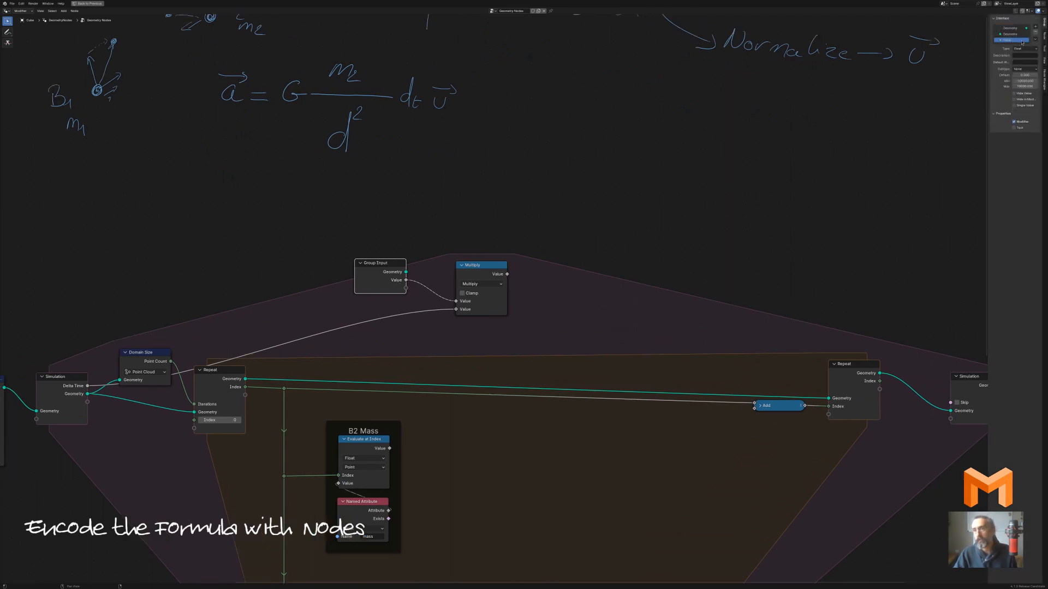
text(G)
key(Return)
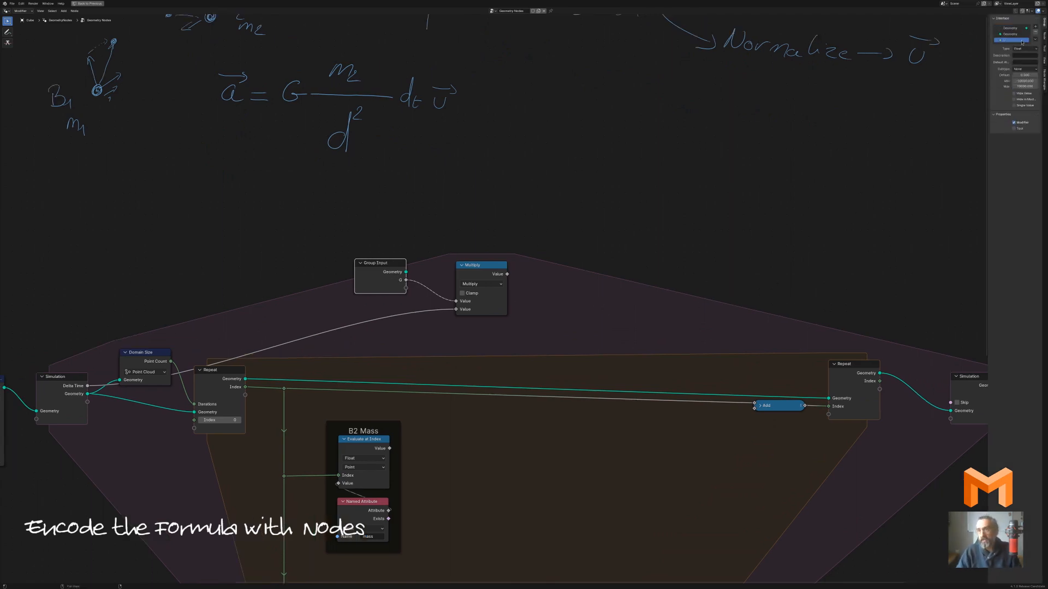
click(1014, 105)
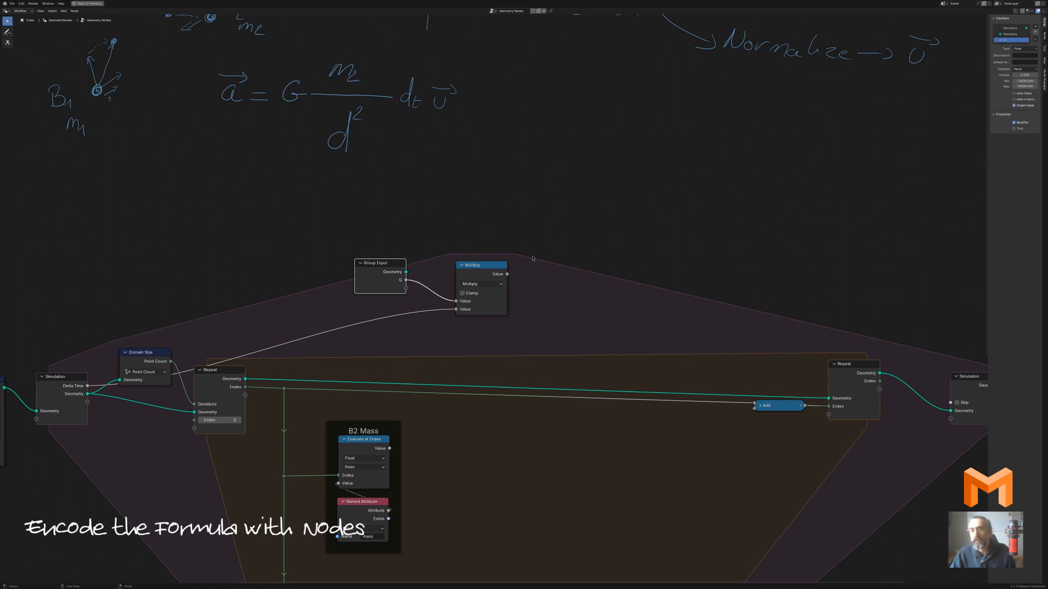
Reposition the Group Input and Multiply nodes and route the Delta Time link through a reroute placed above the Domain Size node
drag(390, 266, 376, 260)
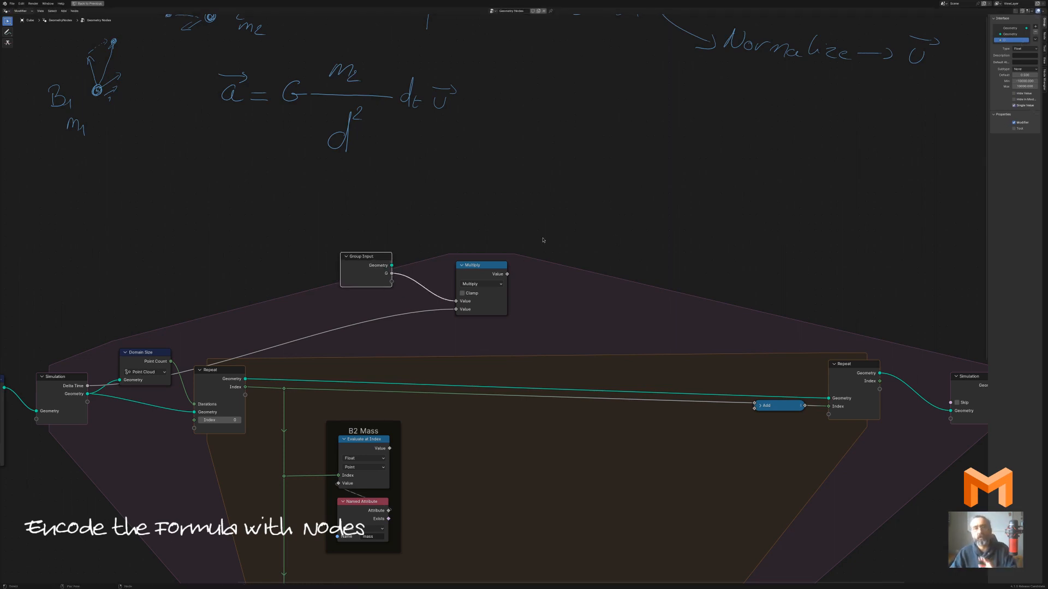
drag(480, 280, 463, 284)
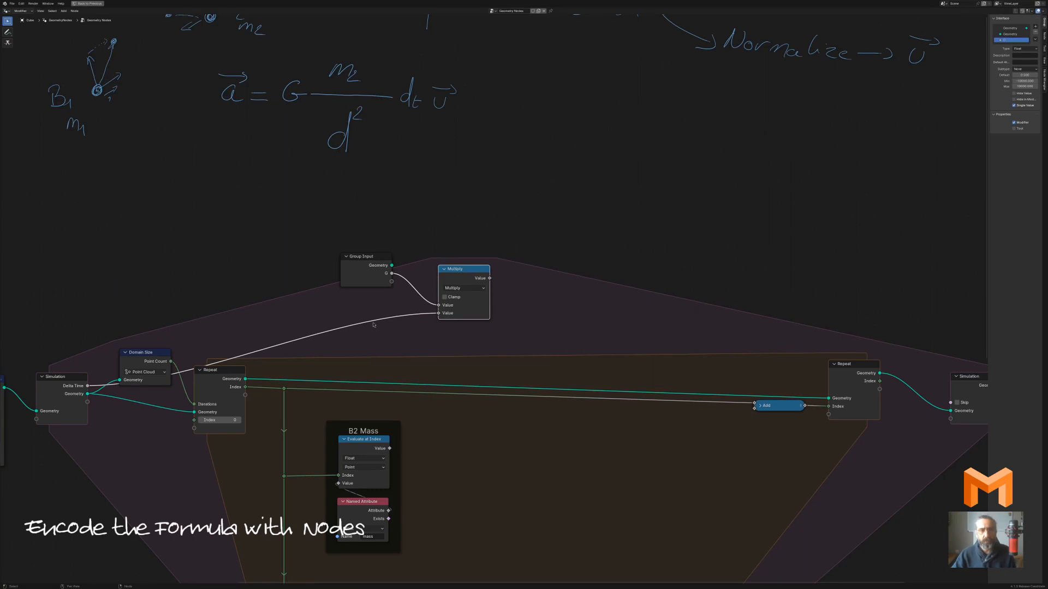
shift+right_drag(335, 315, 369, 337)
drag(353, 326, 119, 315)
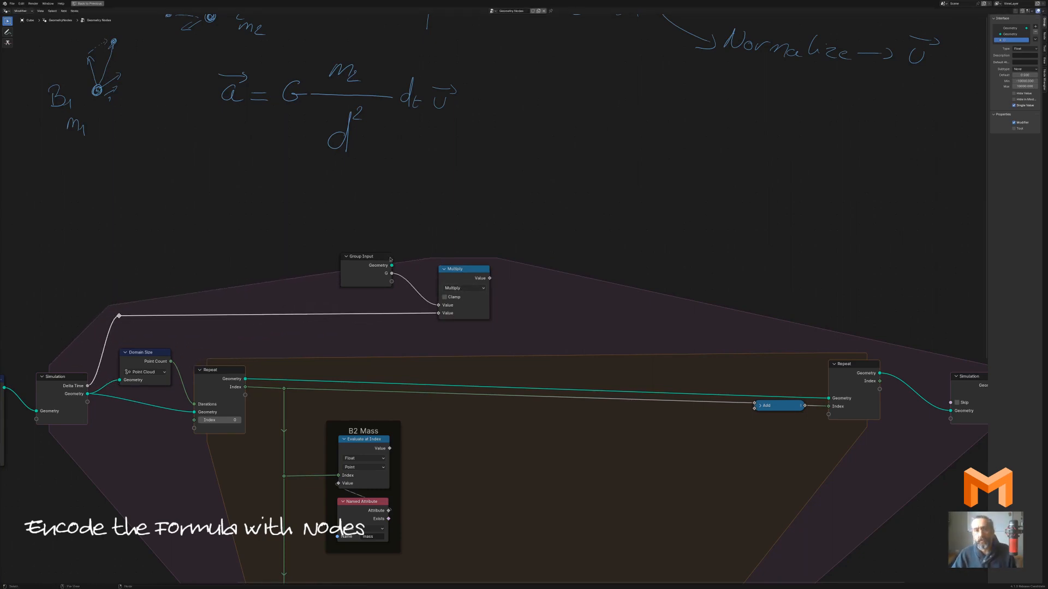
Set the default of the G group input, and set G to 0.005 on the cube's GeometryNodes modifier
click(1025, 74)
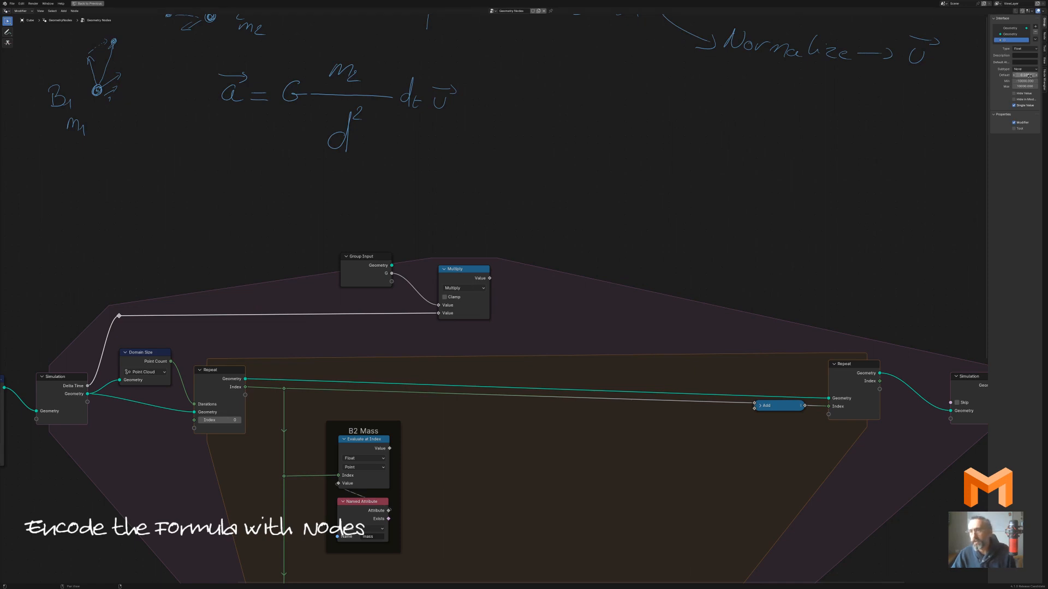
text(6)
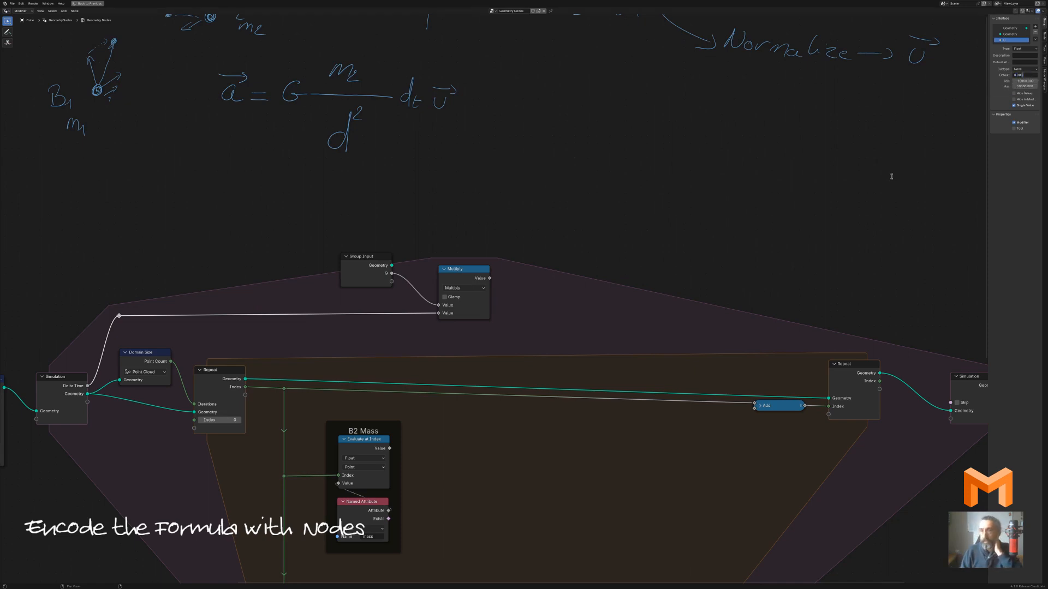
key(Return)
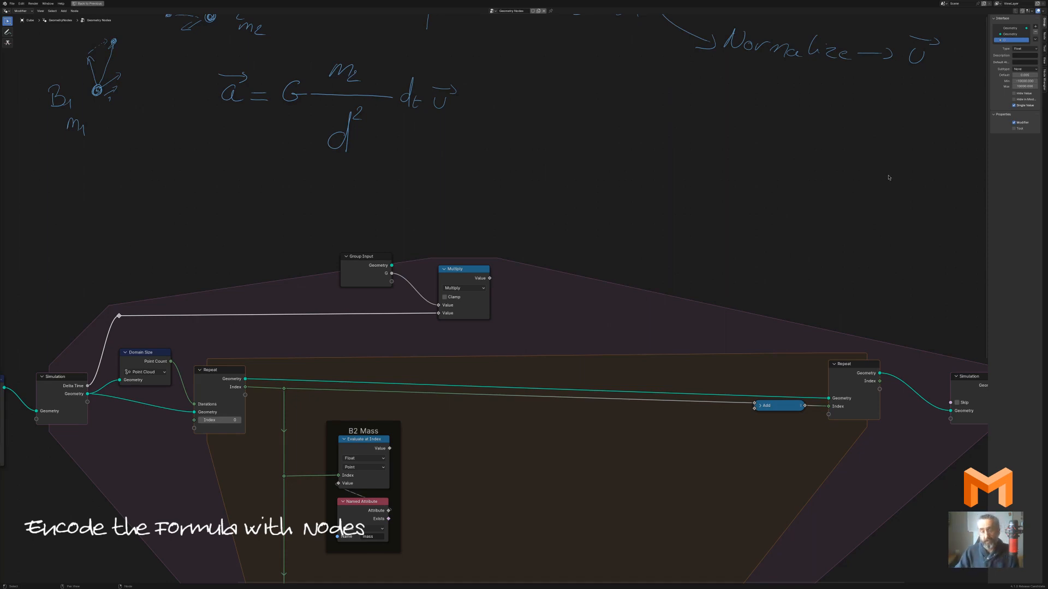
key(ctrl+space)
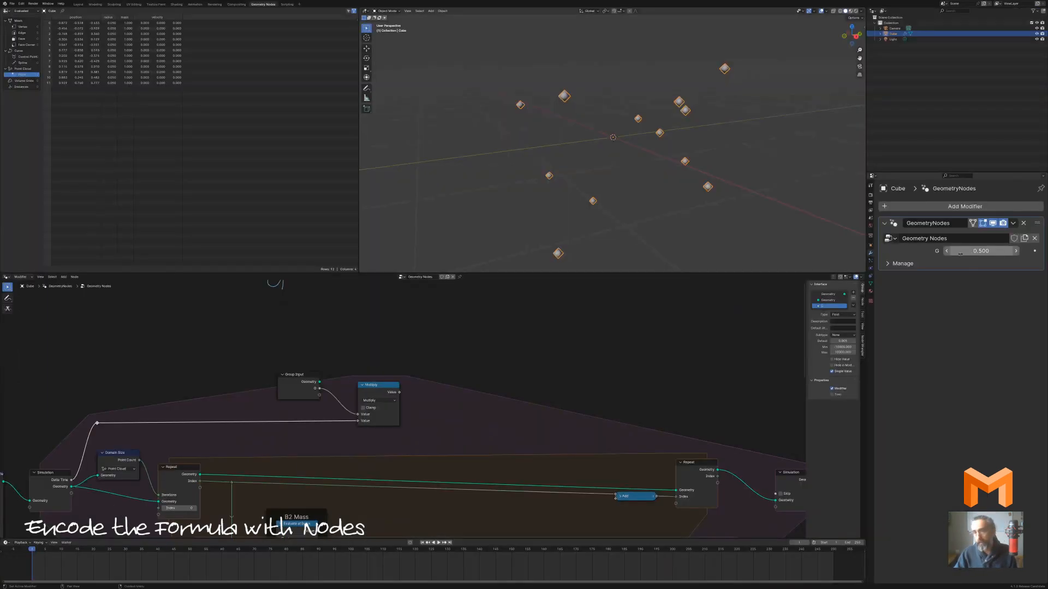
click(985, 251)
text(0)
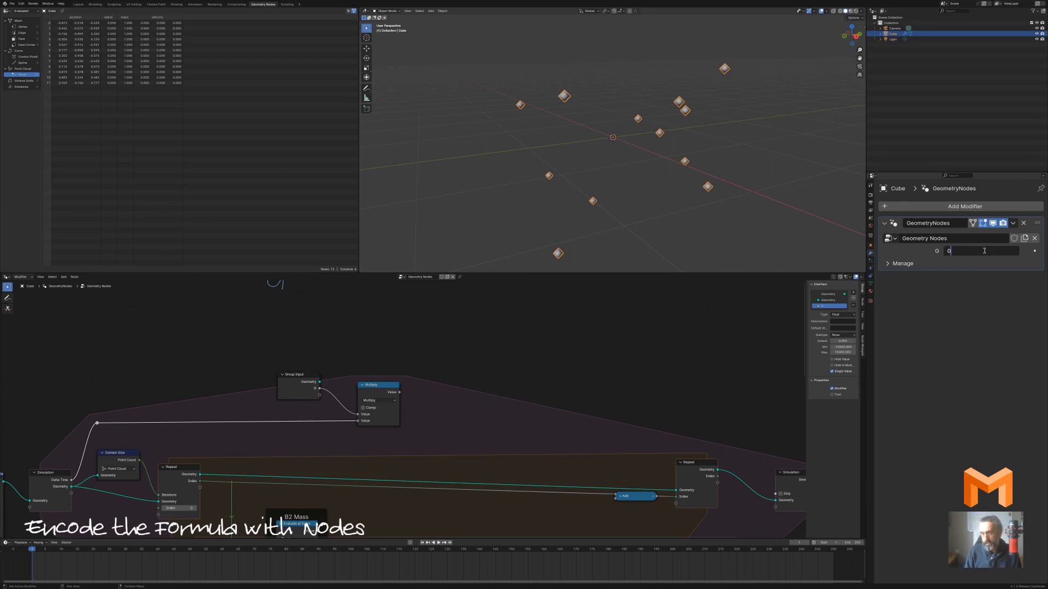
text(.005)
key(Return)
key(ctrl+space)
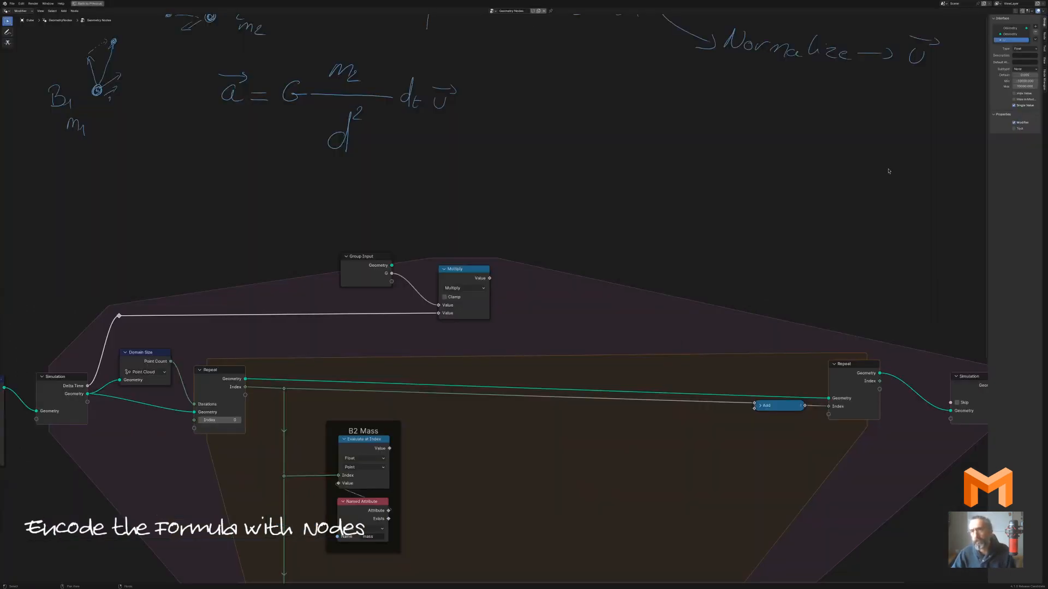
Limit the G group input to a minimum of 0 and a maximum of 1
click(1023, 81)
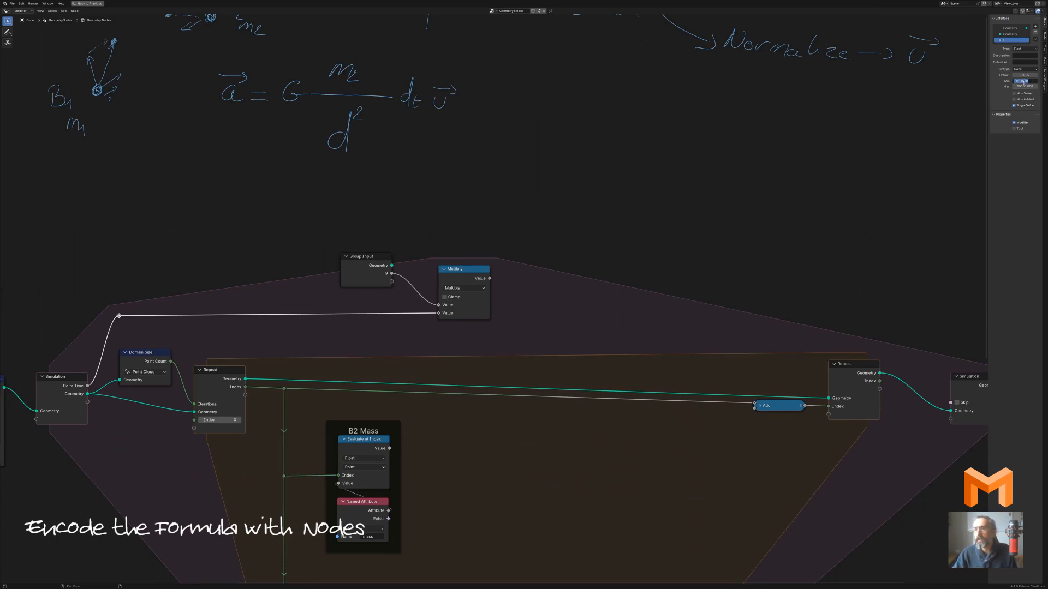
text(0)
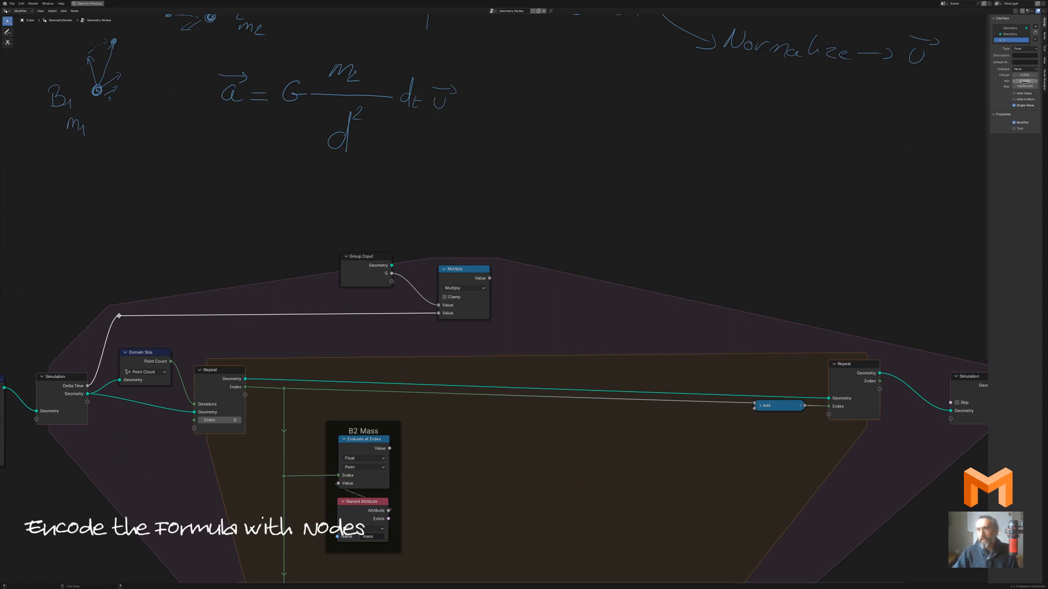
click(1025, 86)
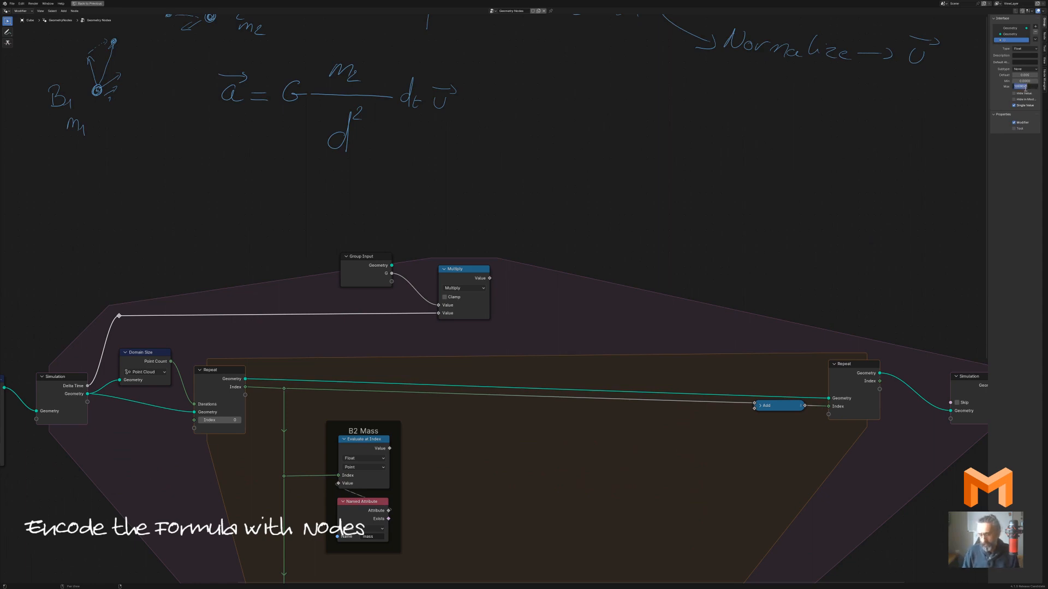
text(1)
key(Return)
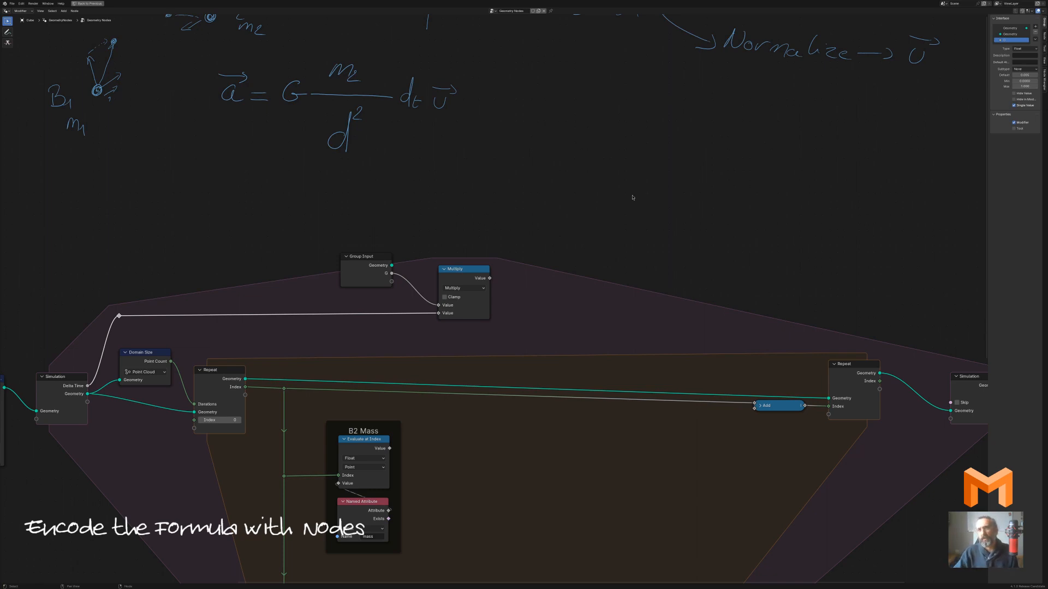
scroll(611, 199, down, 2)
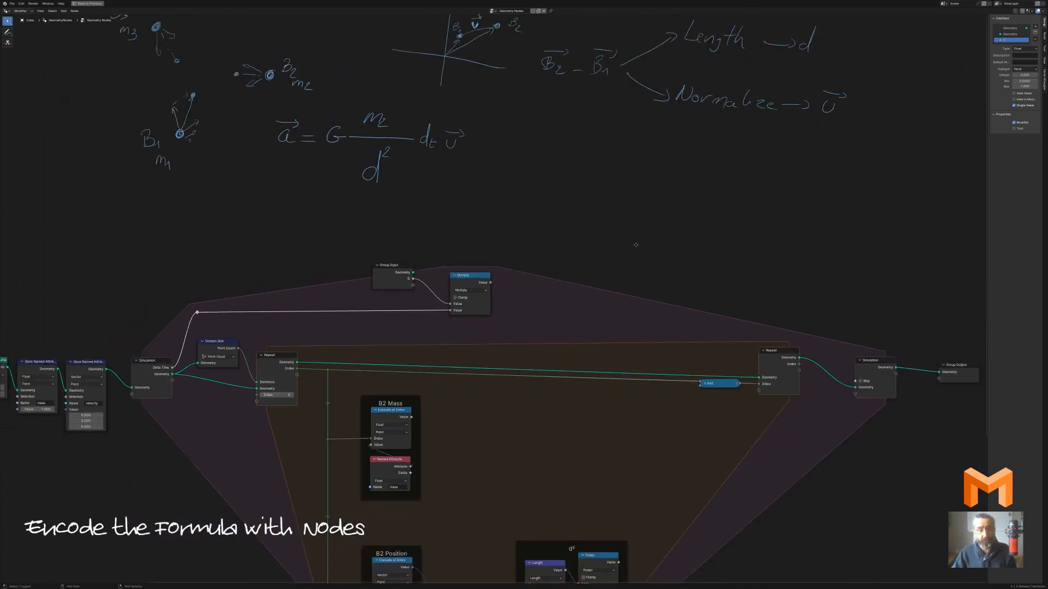
shift+middle_drag(636, 245, 540, 191)
scroll(475, 205, up, 1)
scroll(474, 206, down, 1)
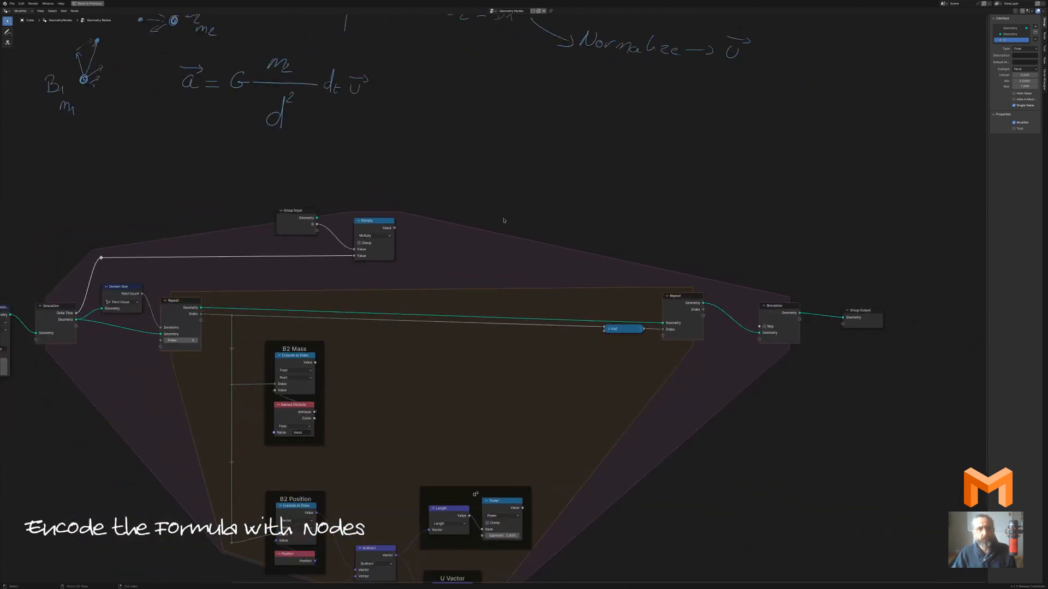
key(ctrl+space)
key(ctrl+space)
key(ctrl+space)
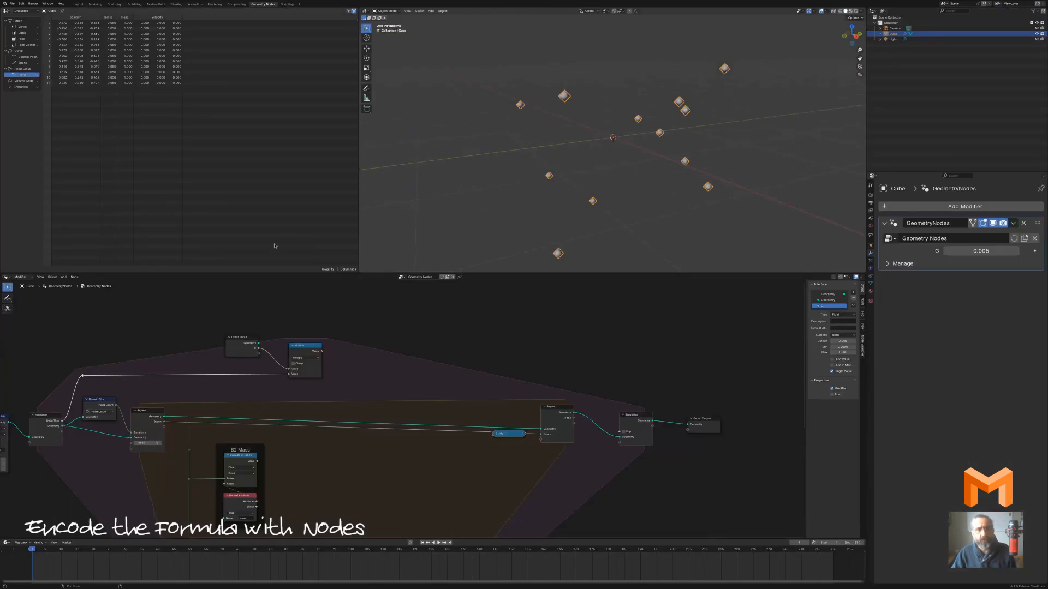
key(ctrl+space)
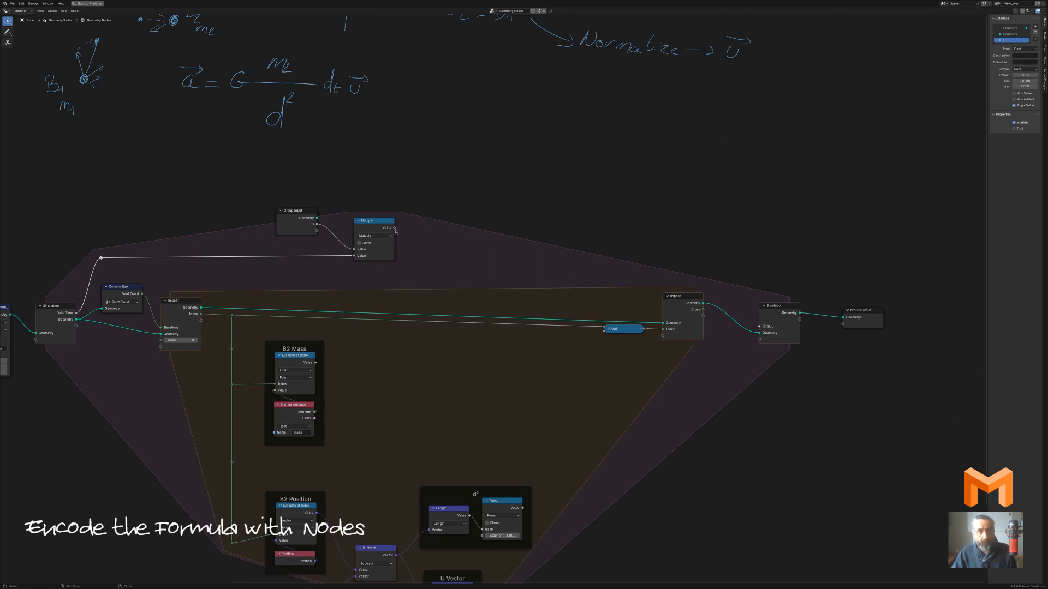
Add a Multiply node inside the repeat zone that multiplies the G and delta time product by the B2 Mass value
drag(395, 229, 440, 364)
key(Return)
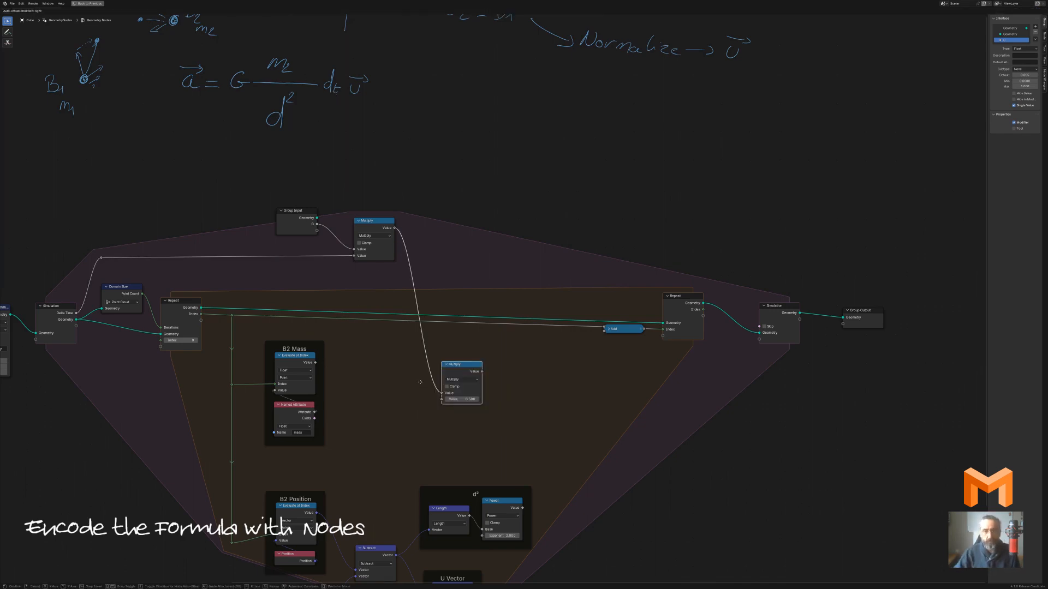
click(411, 363)
drag(315, 363, 432, 381)
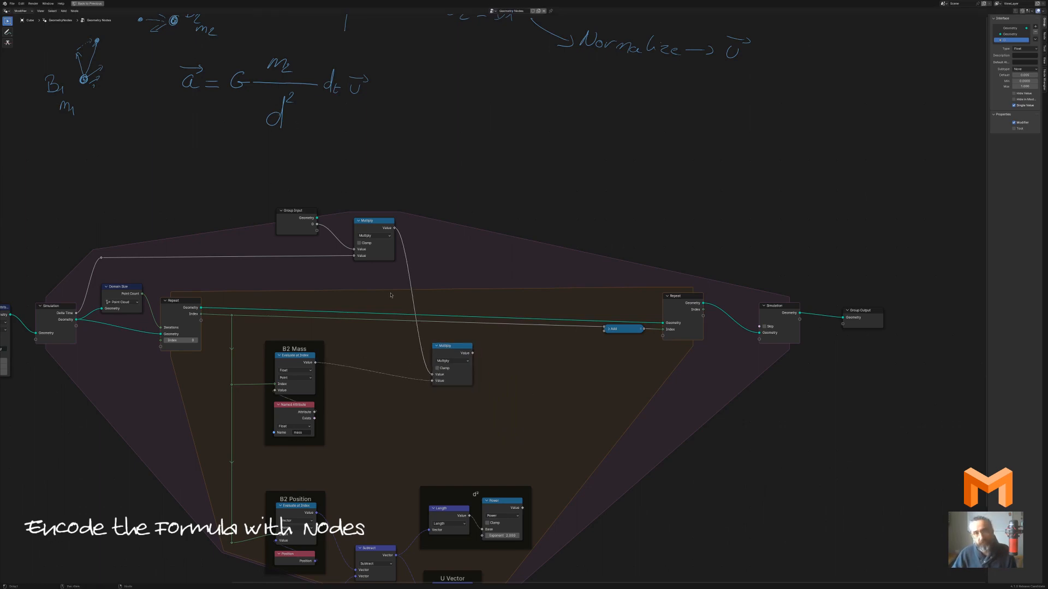
Add a Divide node that divides the mass Multiply result by the d² Power output
middle_drag(612, 427, 498, 314)
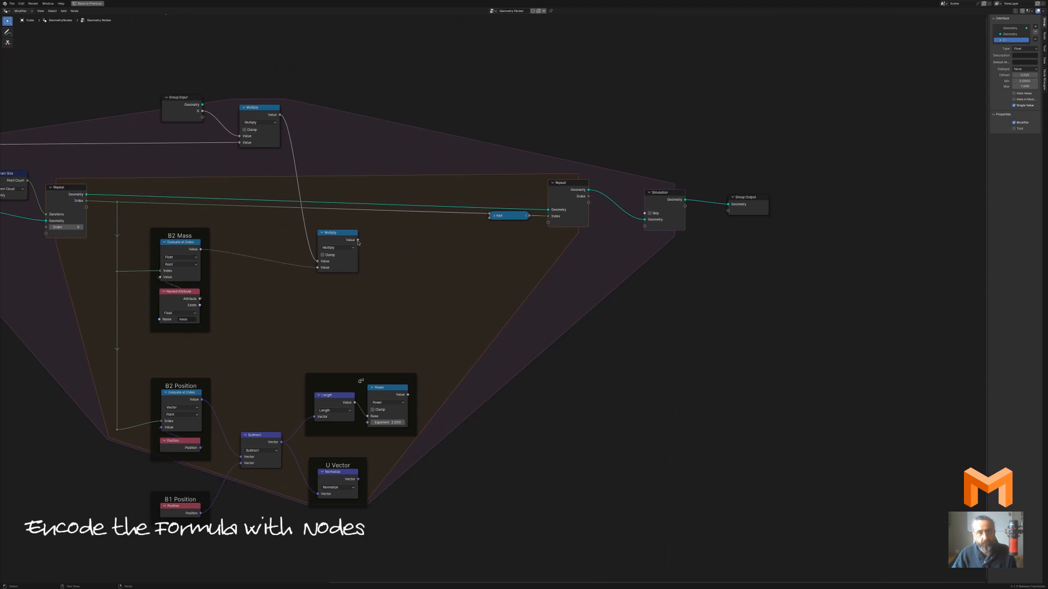
drag(358, 240, 467, 352)
text(div)
key(Return)
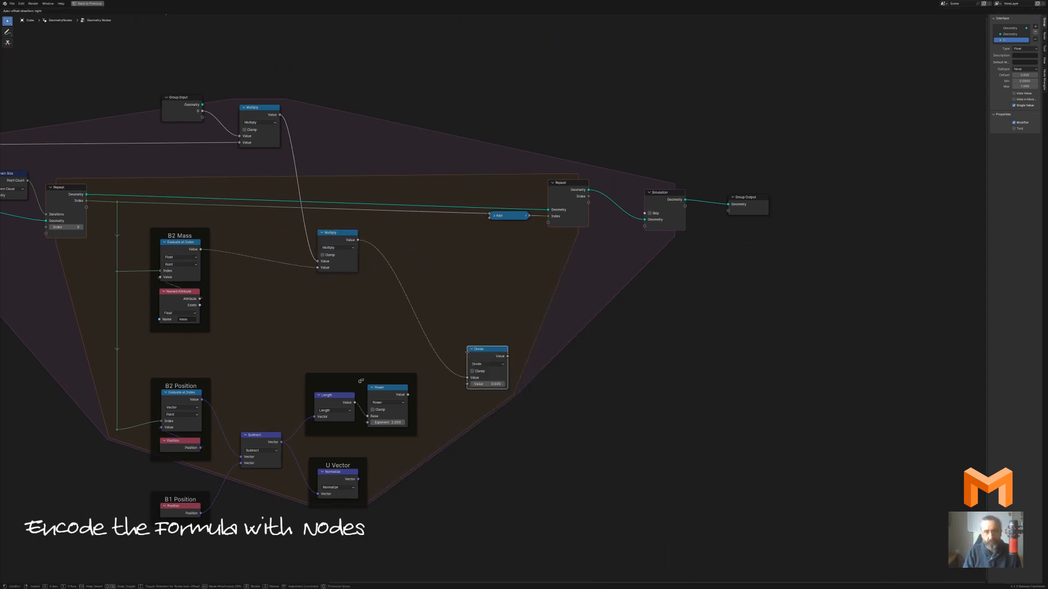
click(446, 344)
drag(408, 394, 456, 354)
scroll(396, 314, down, 1)
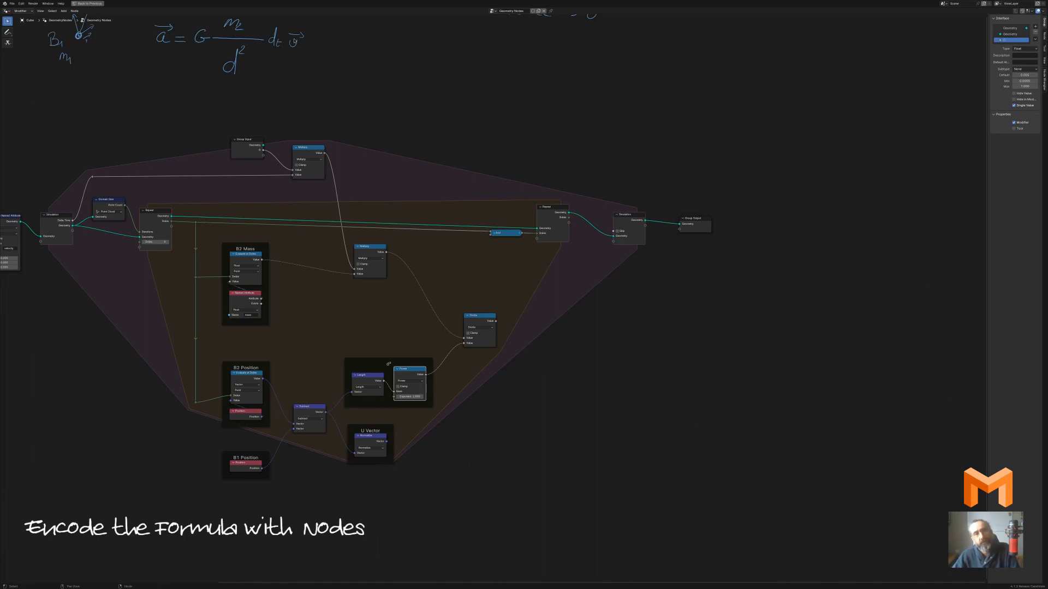
scroll(593, 296, up, 7)
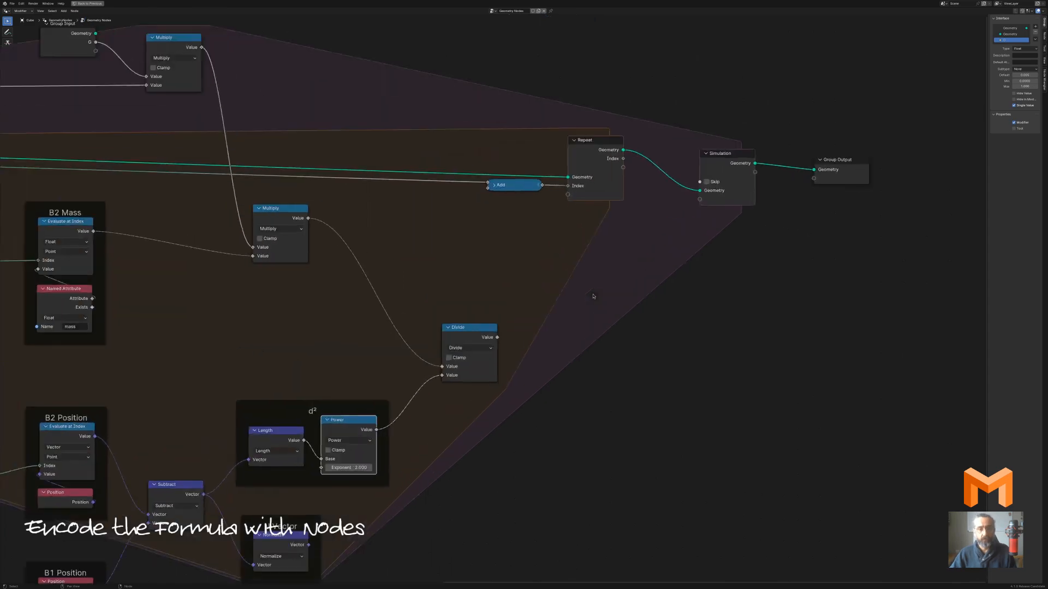
middle_drag(577, 388, 544, 288)
drag(276, 425, 341, 418)
drag(465, 240, 553, 237)
text(ve)
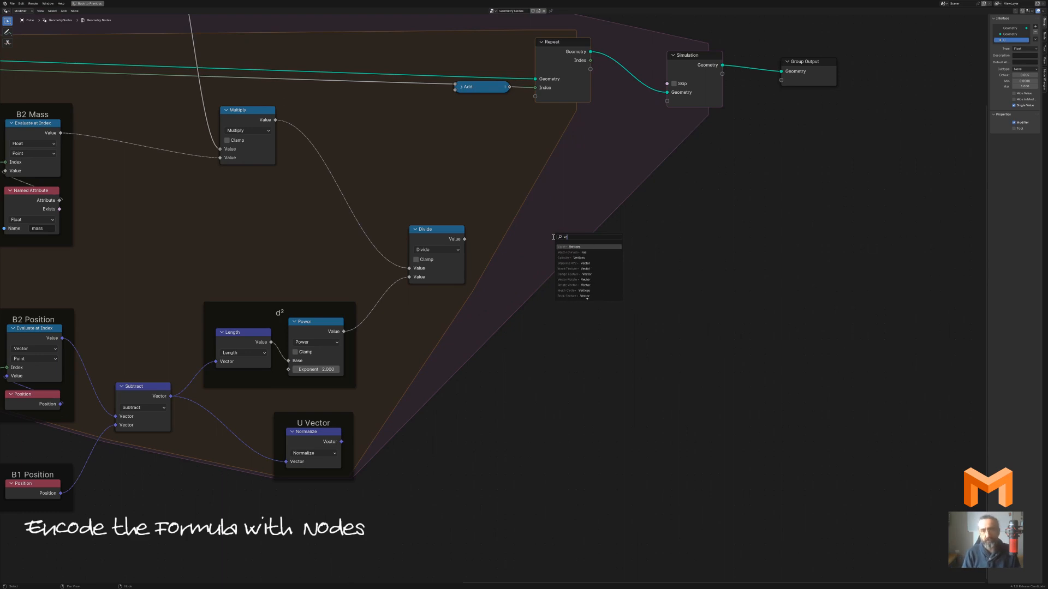
key(Escape)
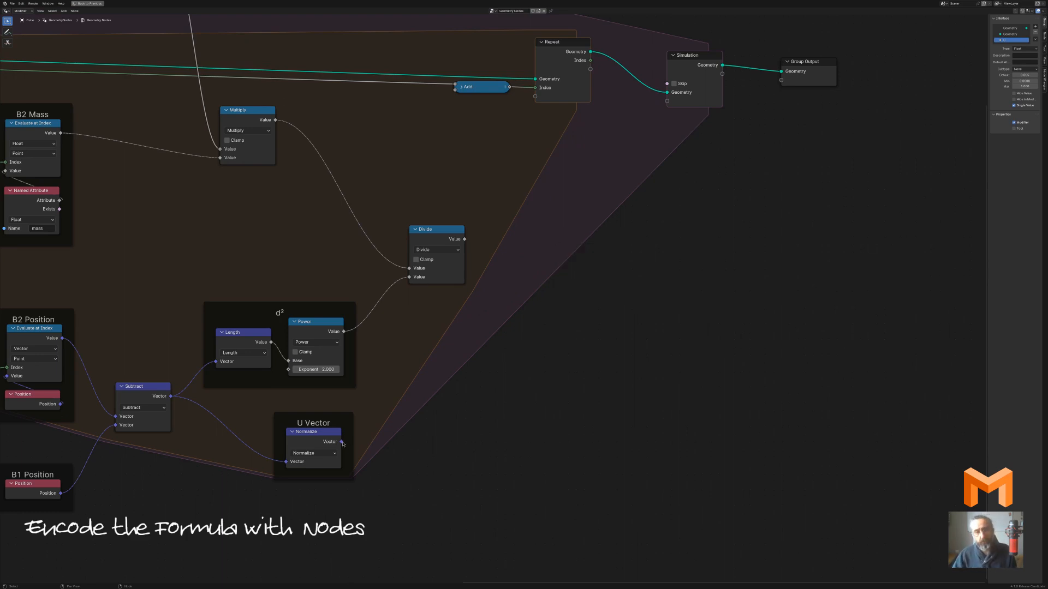
Add a vector Multiply node beside the Divide node and connect the U Vector output to its first vector input
key(shift+a)
text(mul)
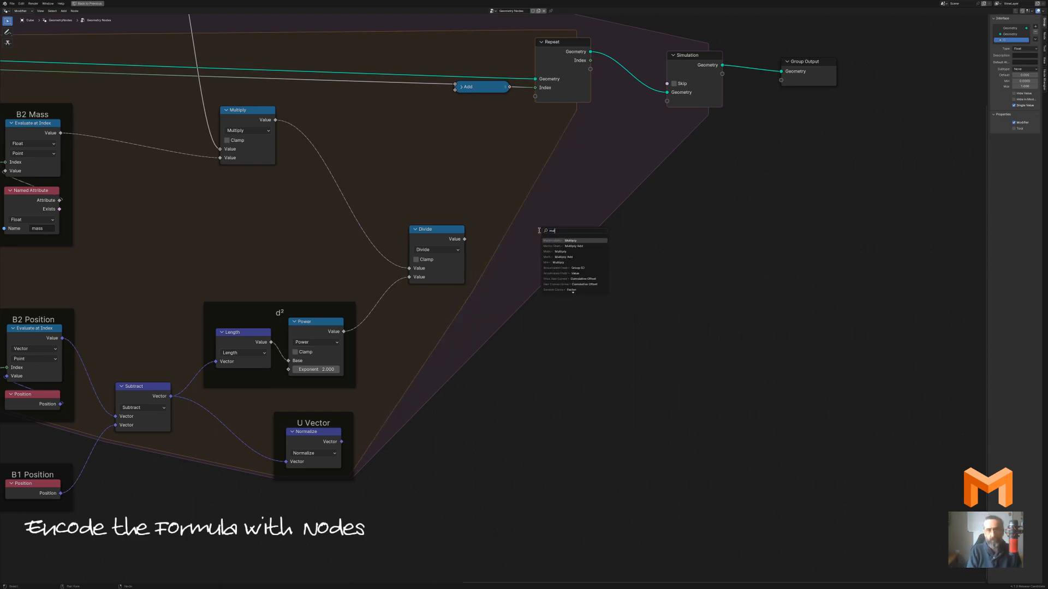
key(Return)
click(539, 230)
drag(342, 441, 536, 246)
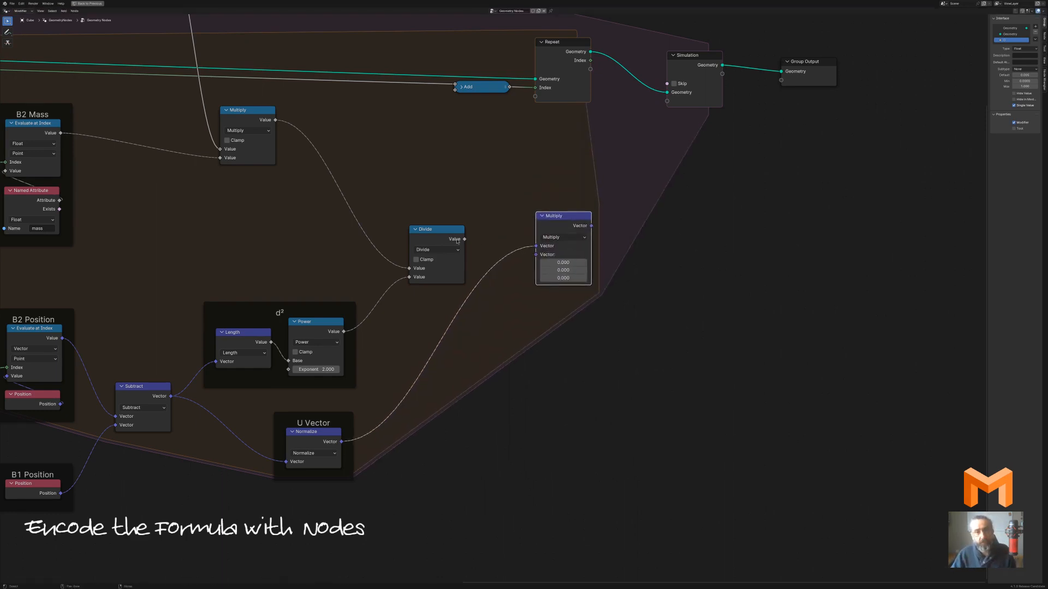
Connect the Divide result to the vector Multiply node's second input and move the closing Repeat and Simulation nodes farther right
drag(464, 240, 532, 243)
drag(853, 190, 476, 38)
drag(550, 45, 765, 47)
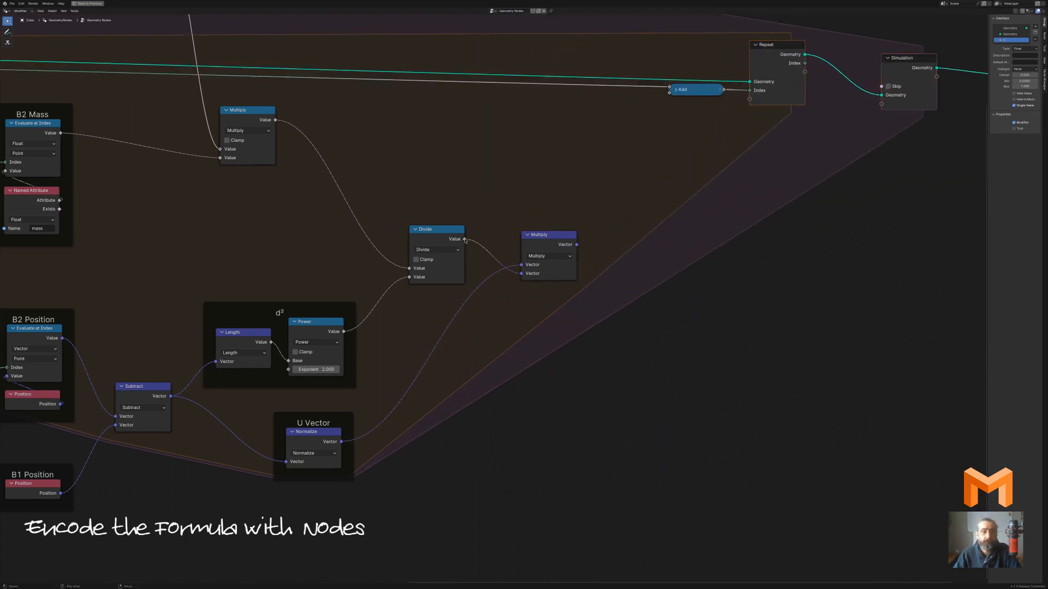
Disconnect the Divide result, change the vector Multiply node's operation to Scale, and connect the Divide result to its Scale input
drag(523, 277, 492, 205)
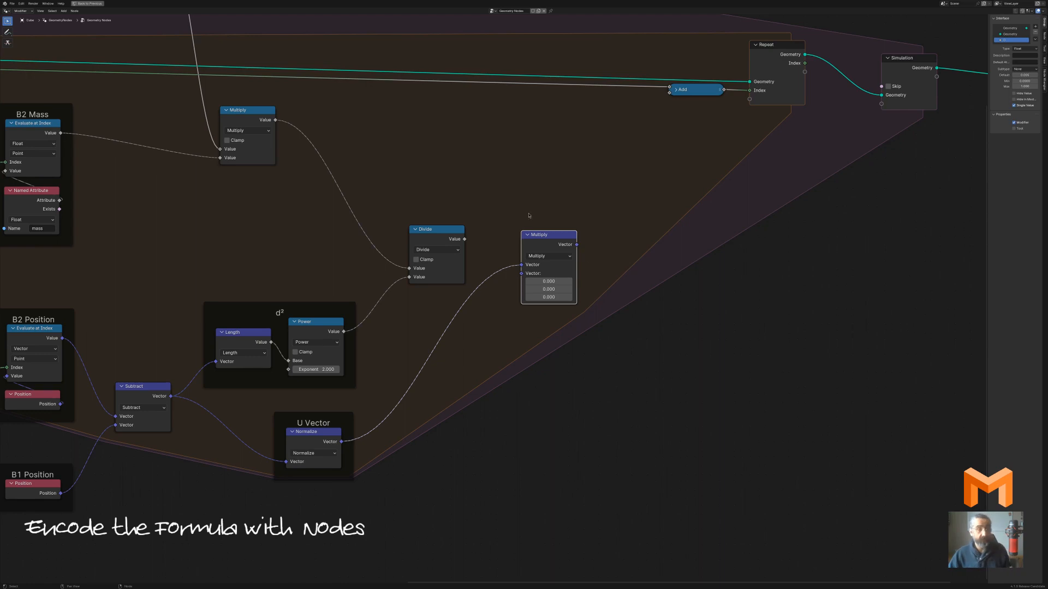
click(549, 255)
click(551, 397)
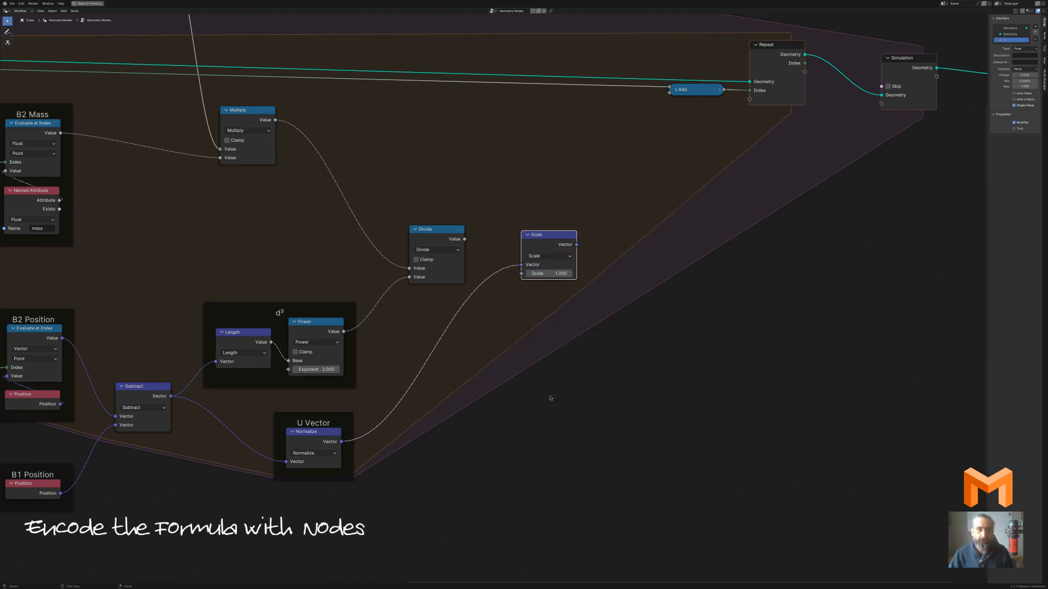
drag(464, 239, 521, 274)
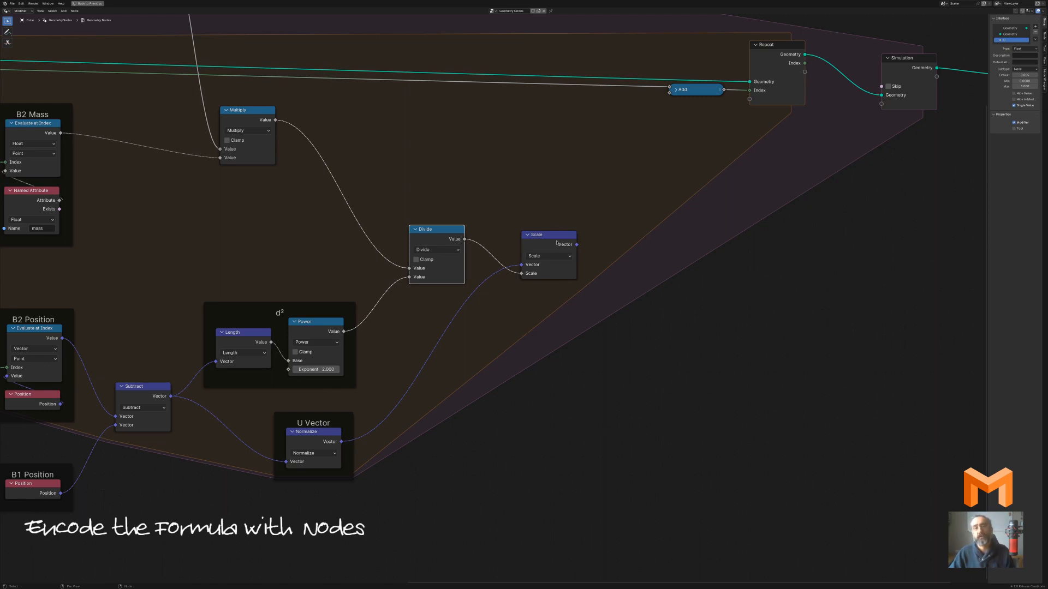
drag(556, 243, 557, 261)
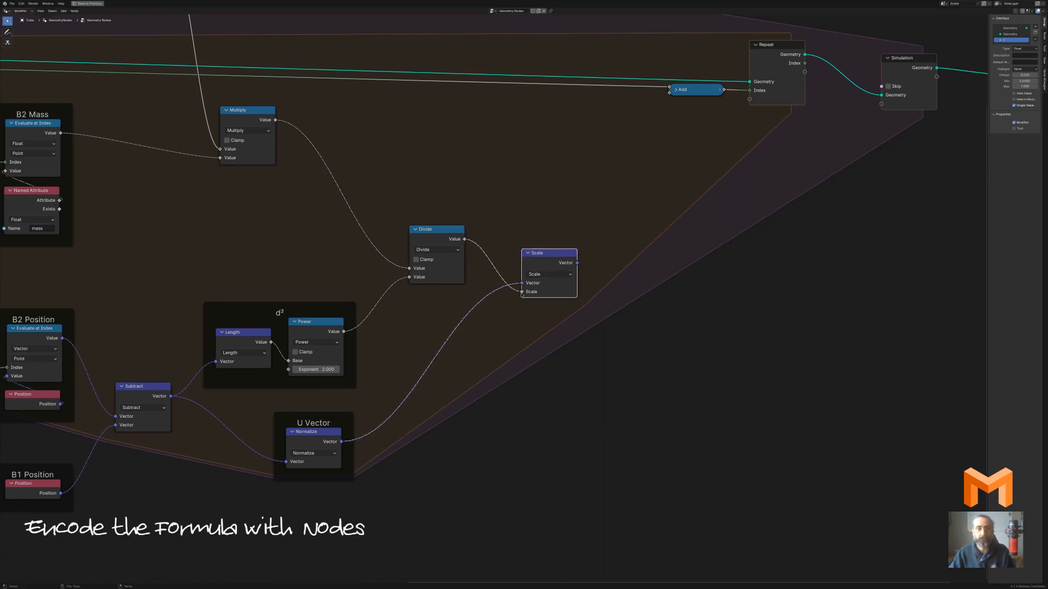
Add a vector Add node and feed the Scale node's vector into its first input
scroll(596, 325, down, 3)
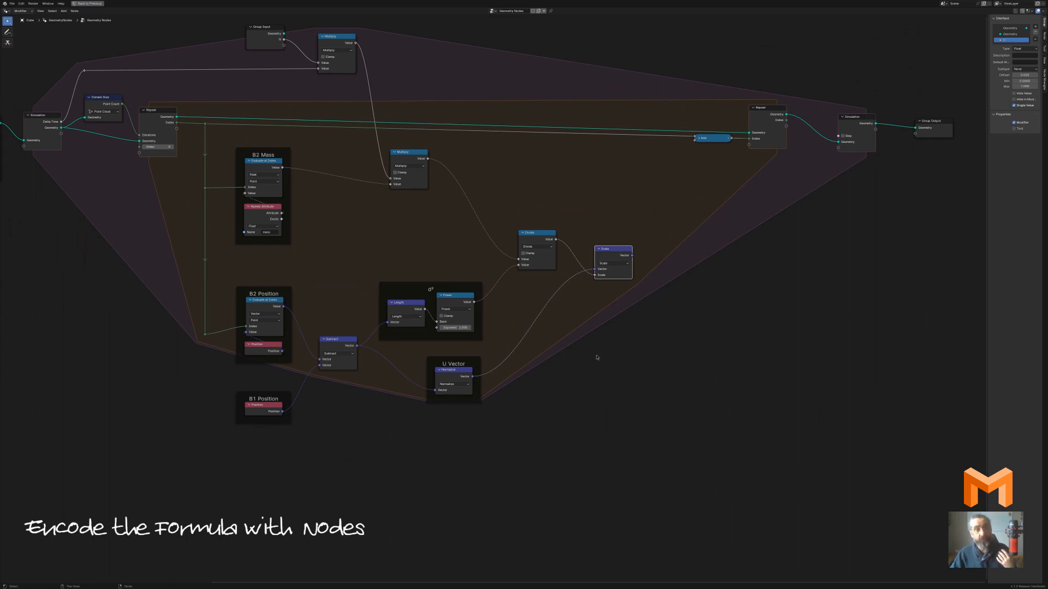
middle_drag(679, 344, 489, 309)
scroll(490, 306, up, 4)
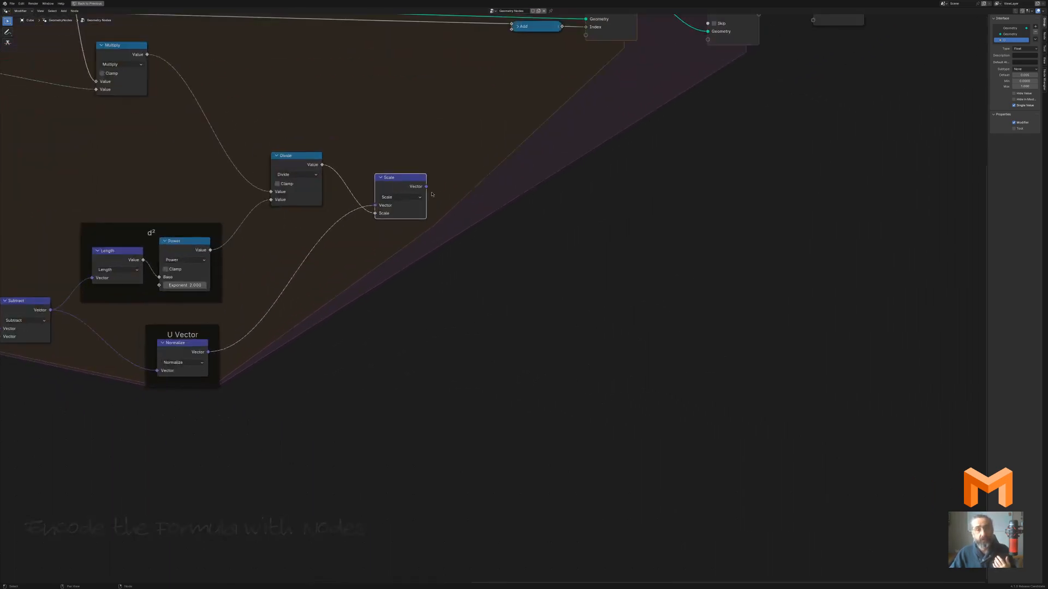
drag(427, 188, 400, 405)
text(add)
key(Return)
click(478, 234)
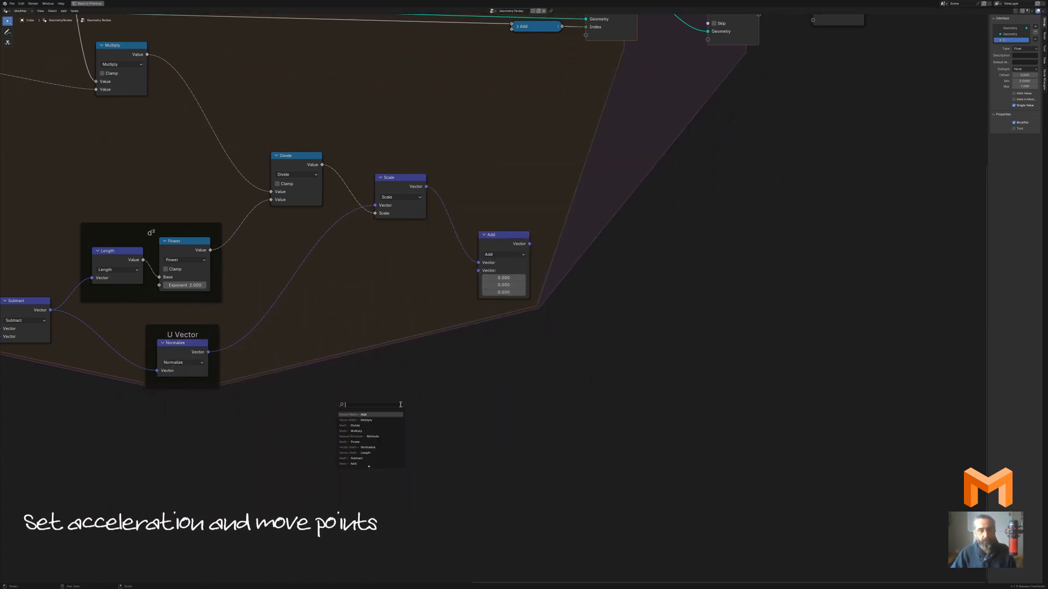
Add a vector Named Attribute node reading "velocity" and link it to the vector Add node's second input
text(nam)
key(Return)
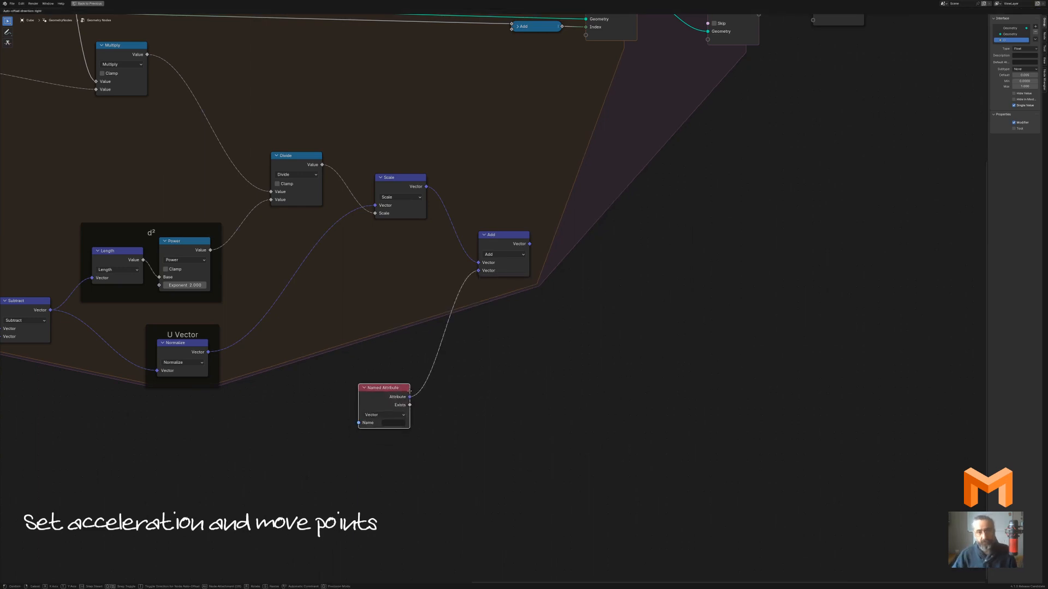
click(409, 391)
click(399, 425)
click(406, 437)
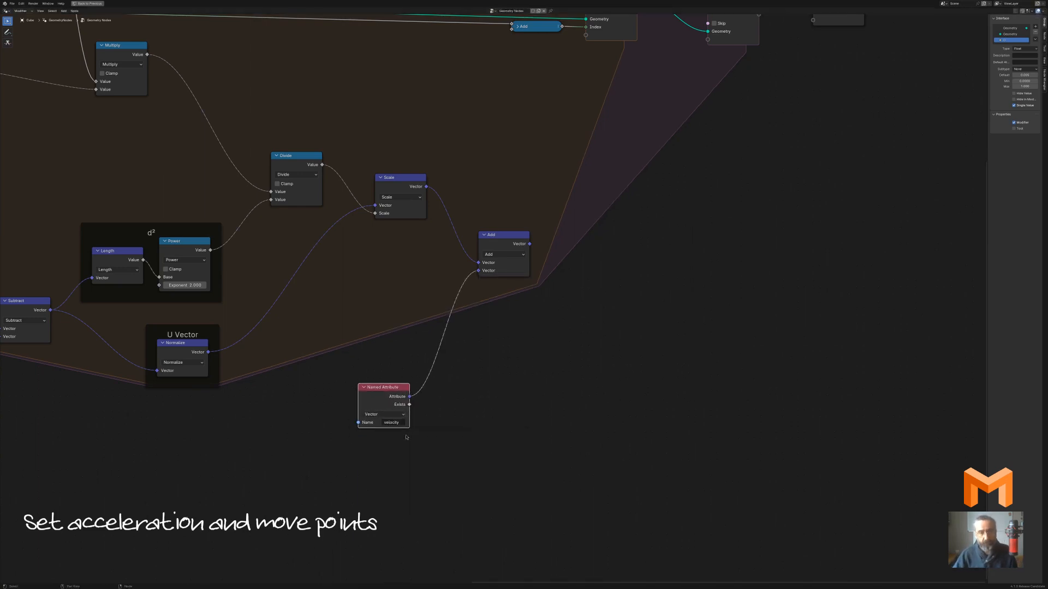
Shift the index Add node, the closing Repeat and Simulation nodes, and the Group Output farther right to make room
scroll(561, 384, up, 2)
middle_drag(592, 260, 457, 311)
scroll(519, 251, down, 4)
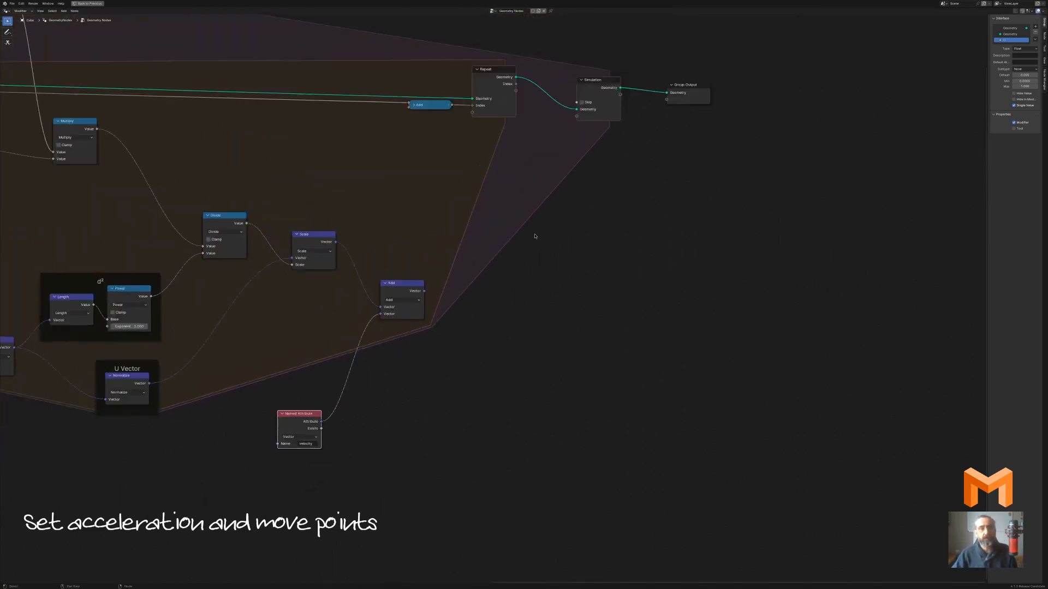
drag(776, 165, 417, 40)
drag(487, 70, 665, 76)
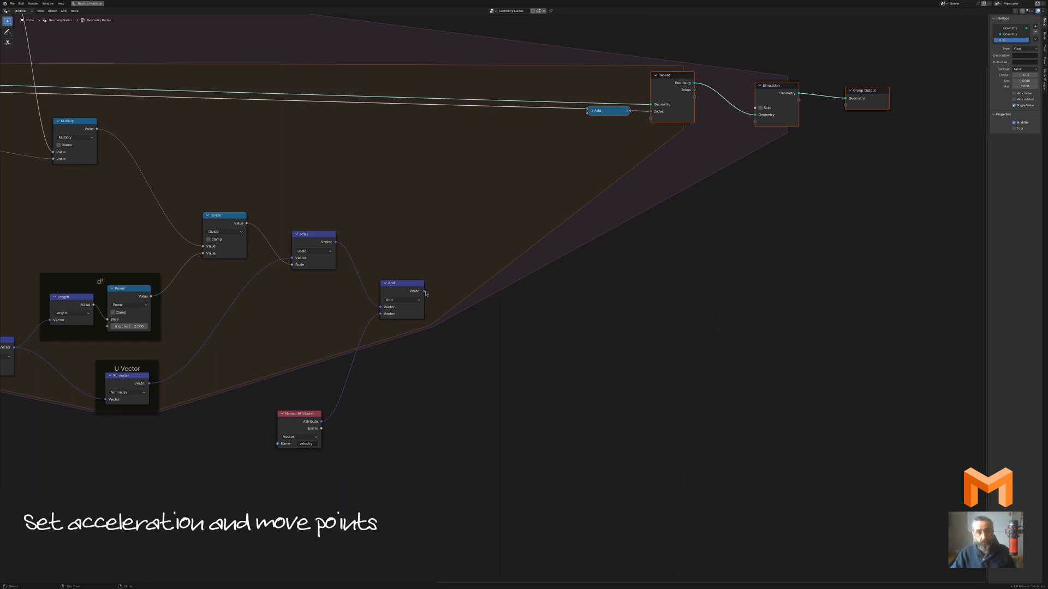
Add a Store Named Attribute node that takes the vector Add result as its value
drag(425, 290, 503, 245)
text(se)
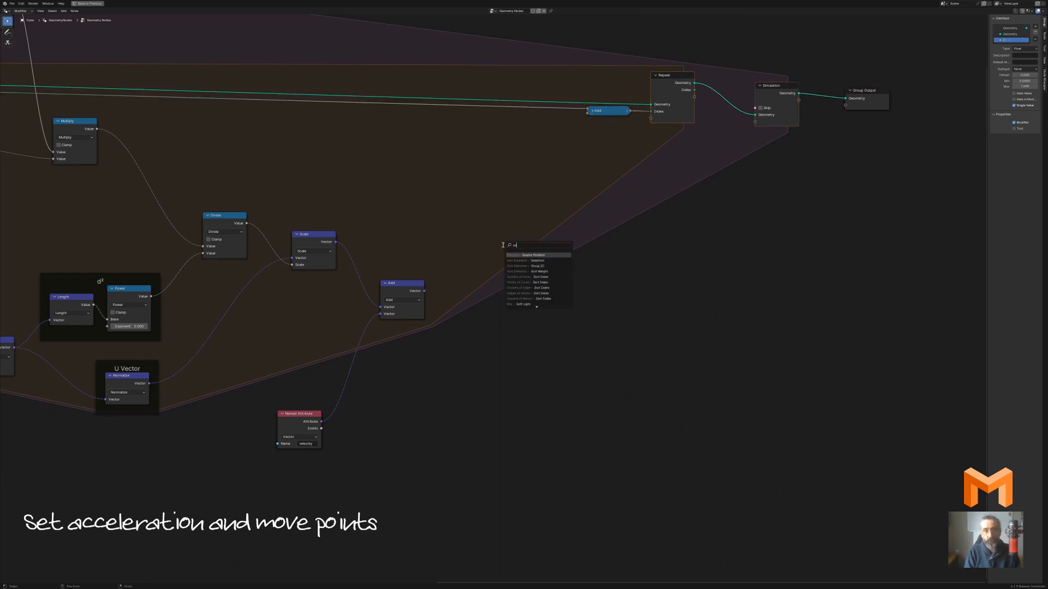
key(BackSpace)
text(tor)
key(Return)
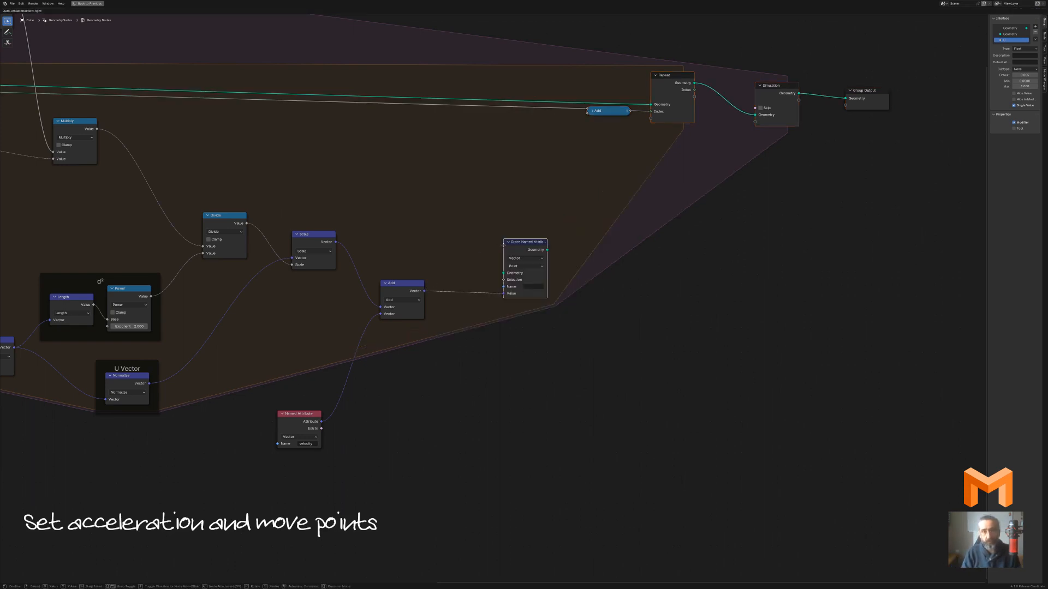
click(497, 241)
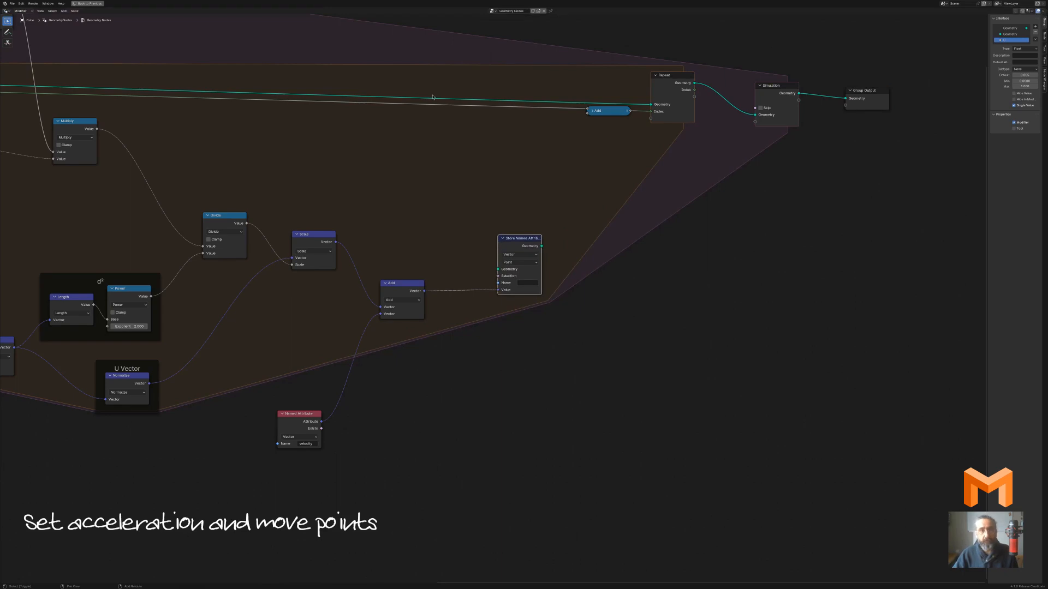
Route the repeat zone's geometry through the Store Named Attribute node using a reroute point, and name its attribute "velocity"
shift+right_drag(433, 95, 441, 102)
drag(437, 99, 651, 104)
scroll(554, 328, up, 2)
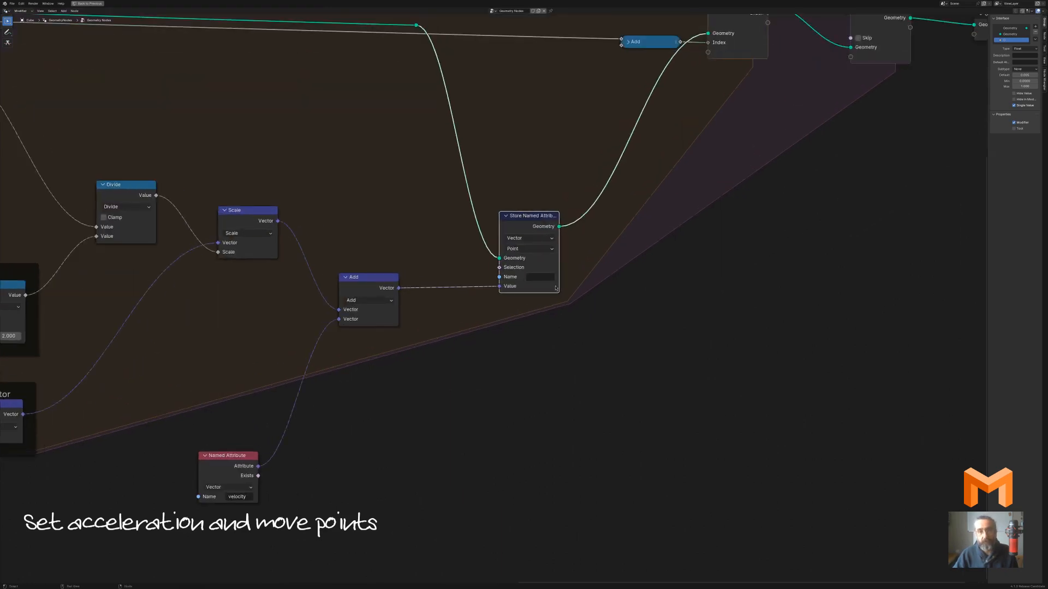
click(549, 278)
text(velocity)
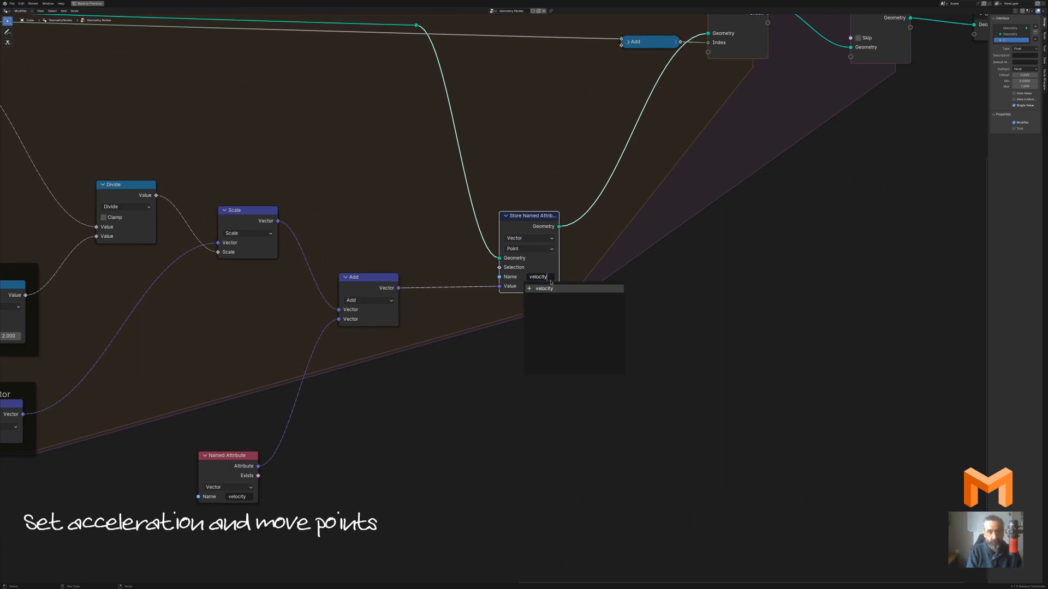
key(Return)
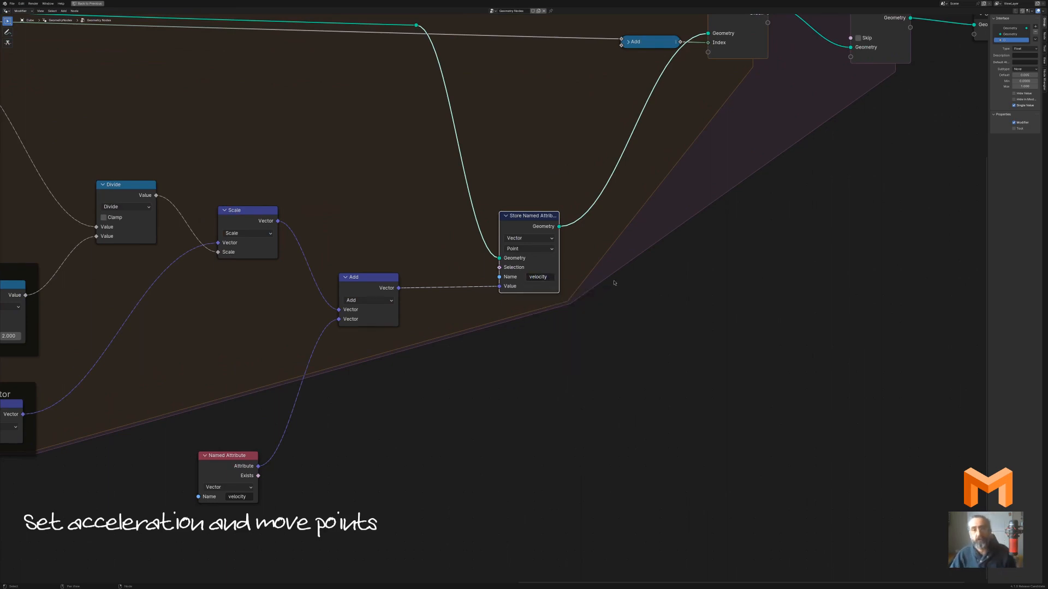
Move the closing Simulation node and the Group Output farther right to make room after the closing Repeat node
scroll(613, 283, down, 8)
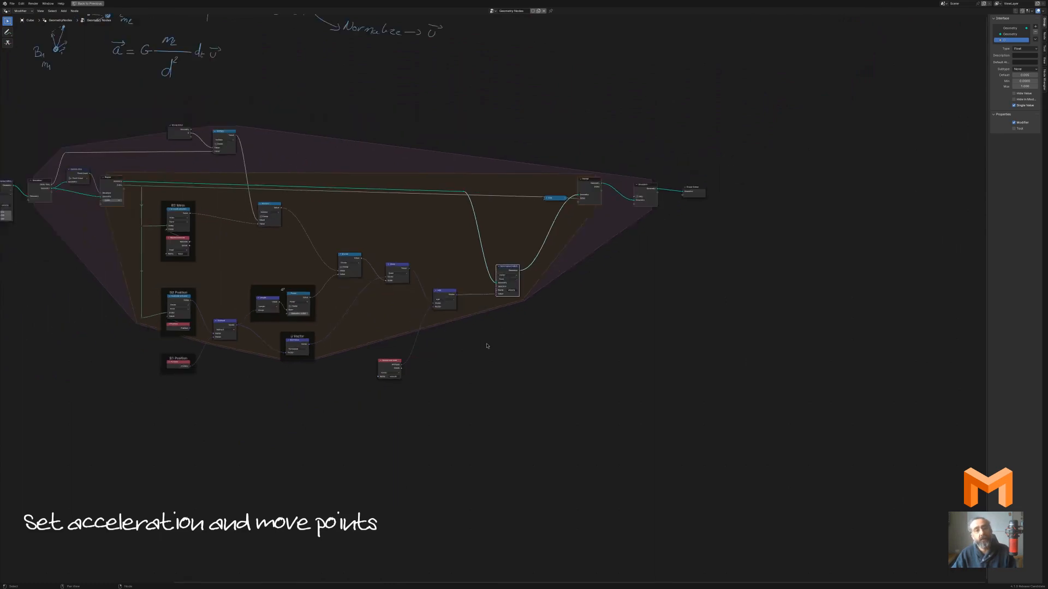
scroll(487, 346, up, 4)
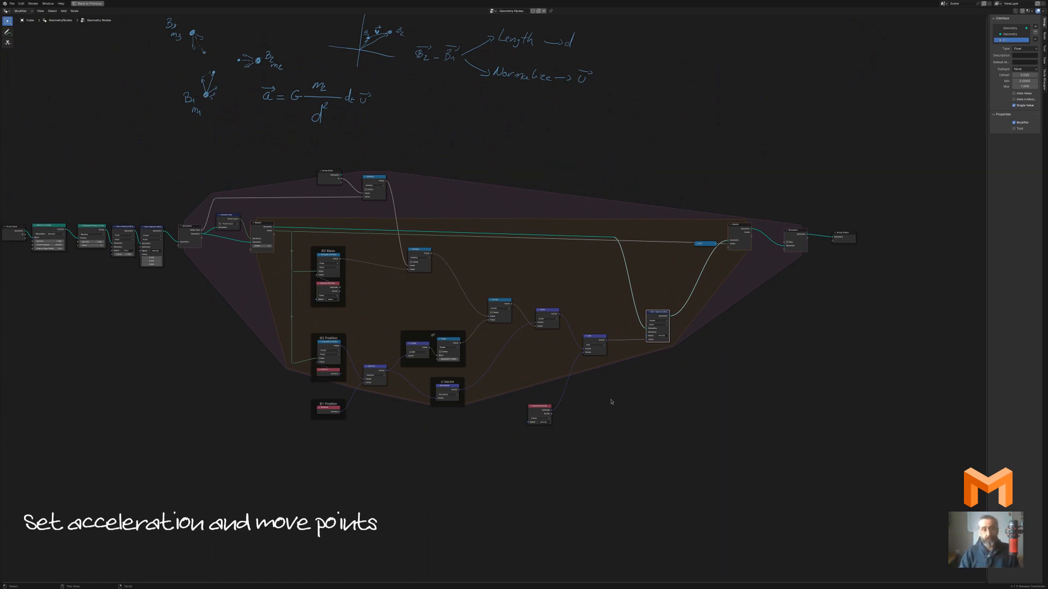
scroll(258, 178, up, 3)
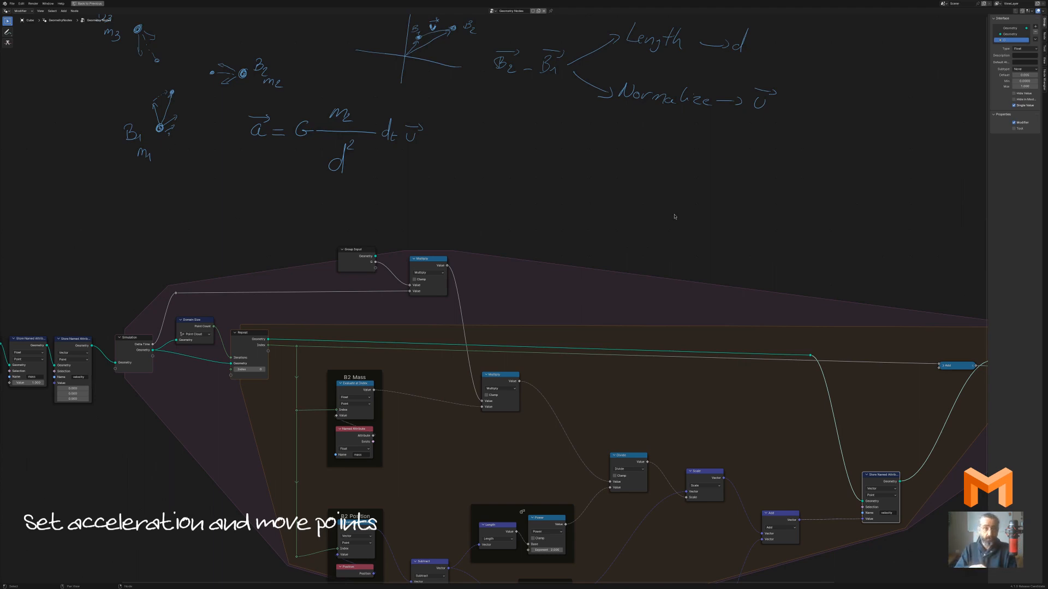
mouse_move(674, 216)
middle_down()
mouse_move(548, 212)
mouse_move(303, 144)
middle_up()
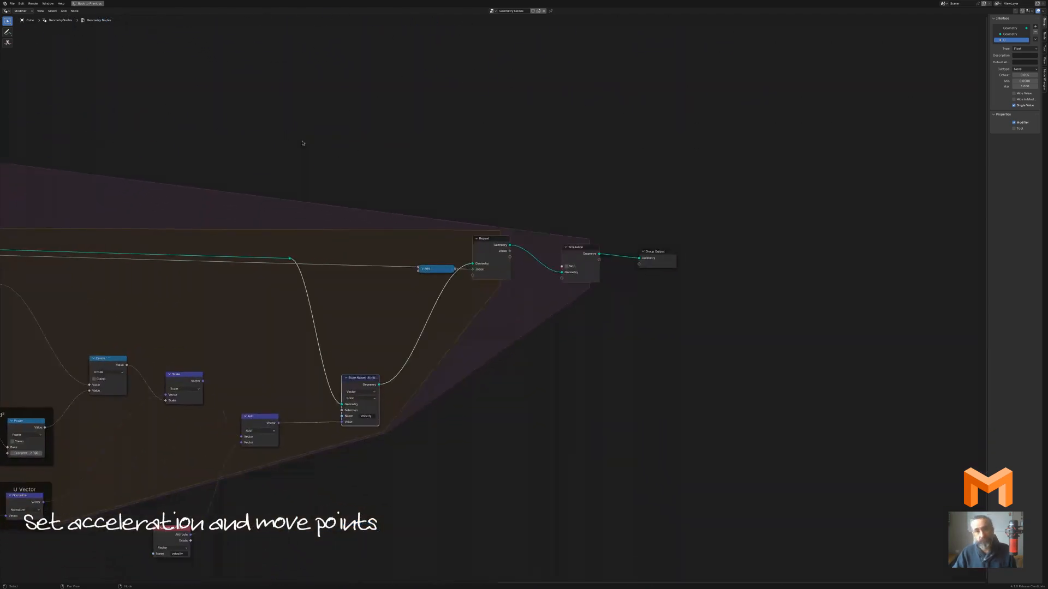
drag(724, 316, 533, 206)
key(g)
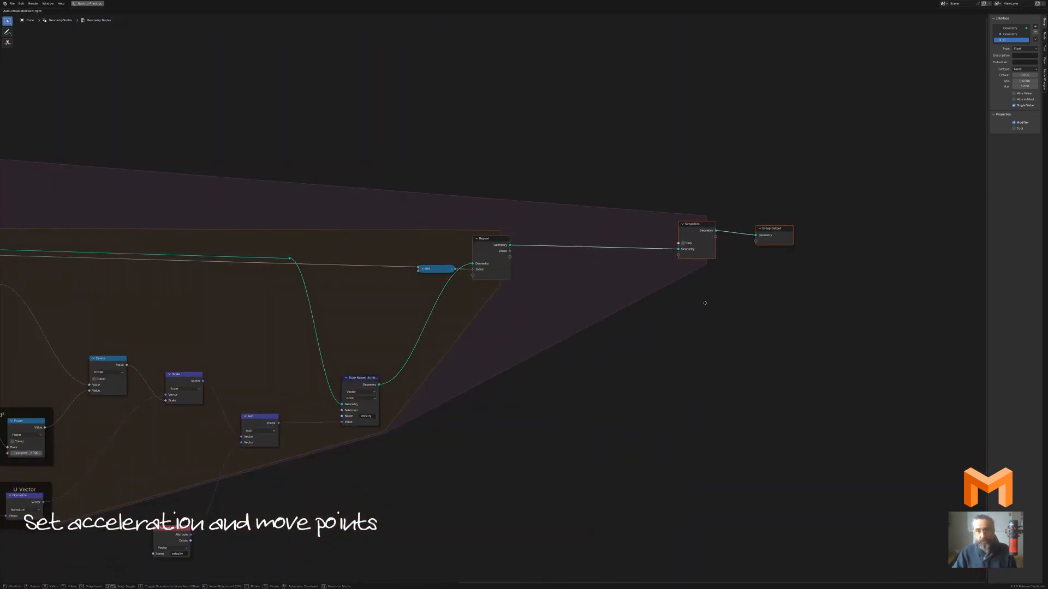
click(704, 297)
Add a Set Position node on the geometry link between the closing Repeat node and the closing Simulation node
scroll(627, 356, up, 3)
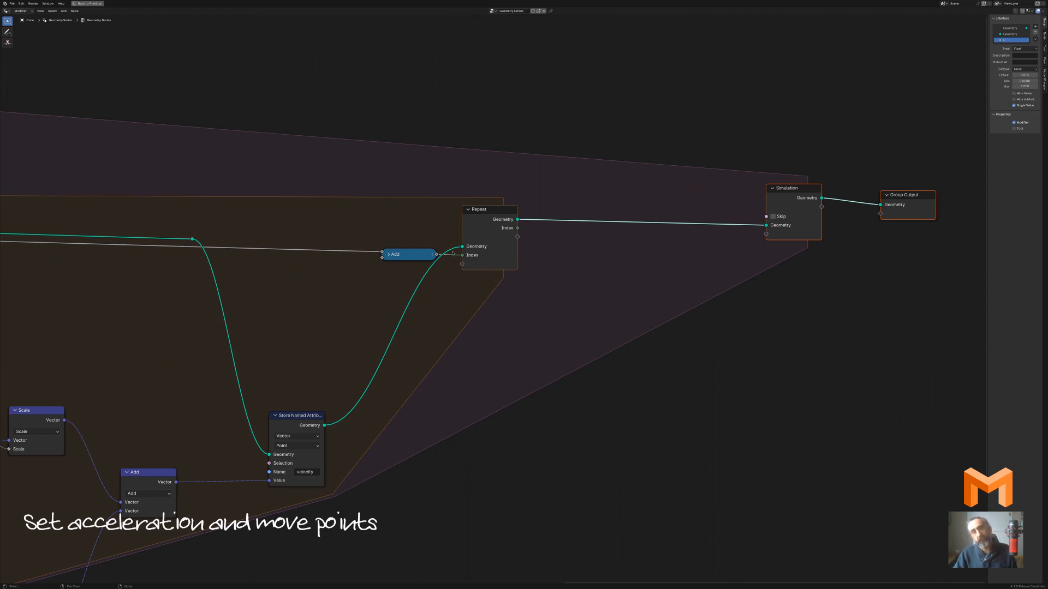
click(660, 298)
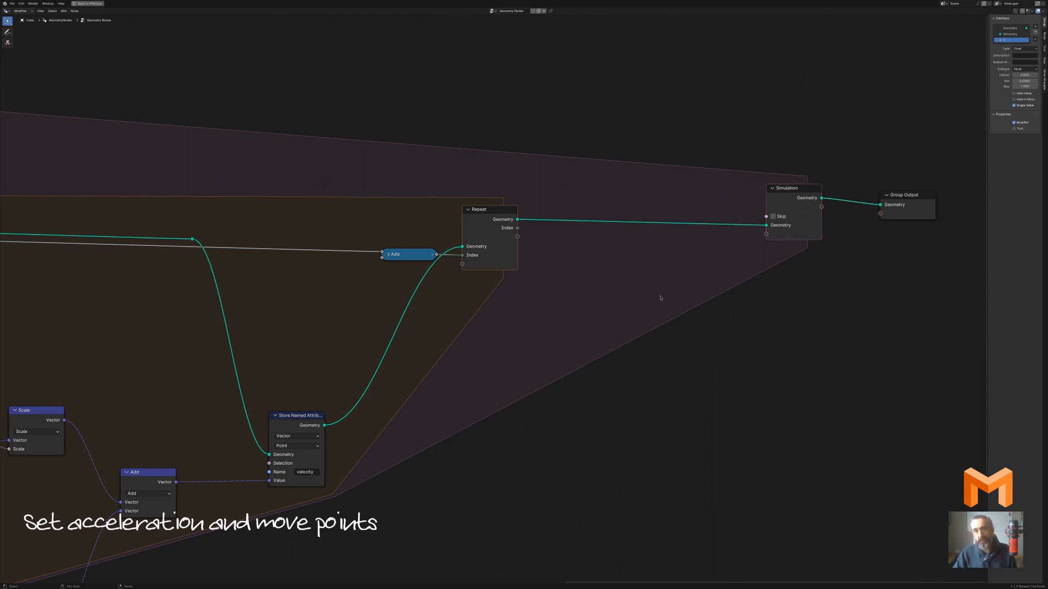
key(shift+a)
text(set)
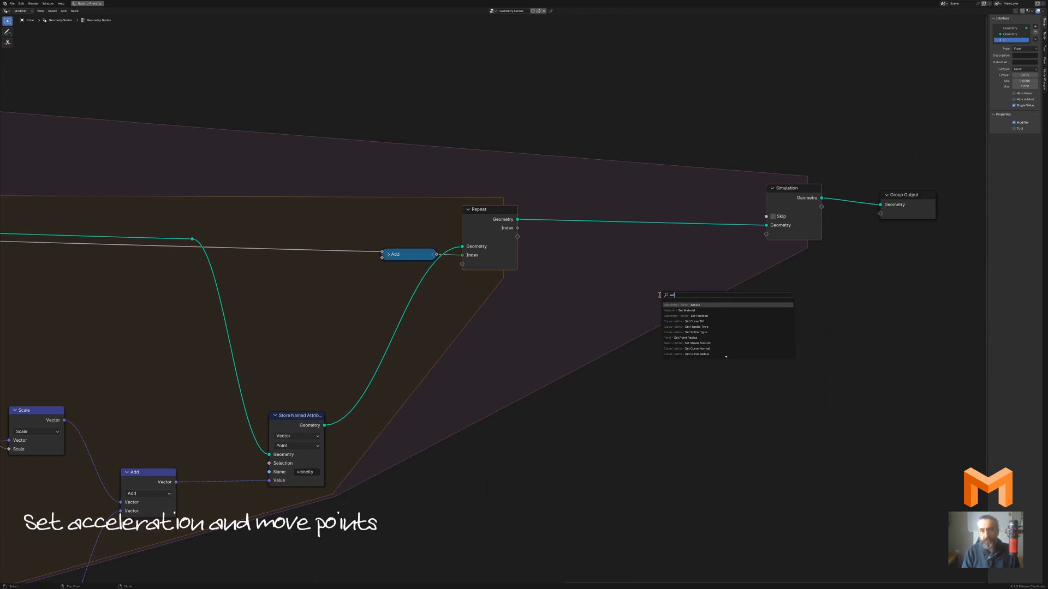
text( po)
key(Return)
click(624, 205)
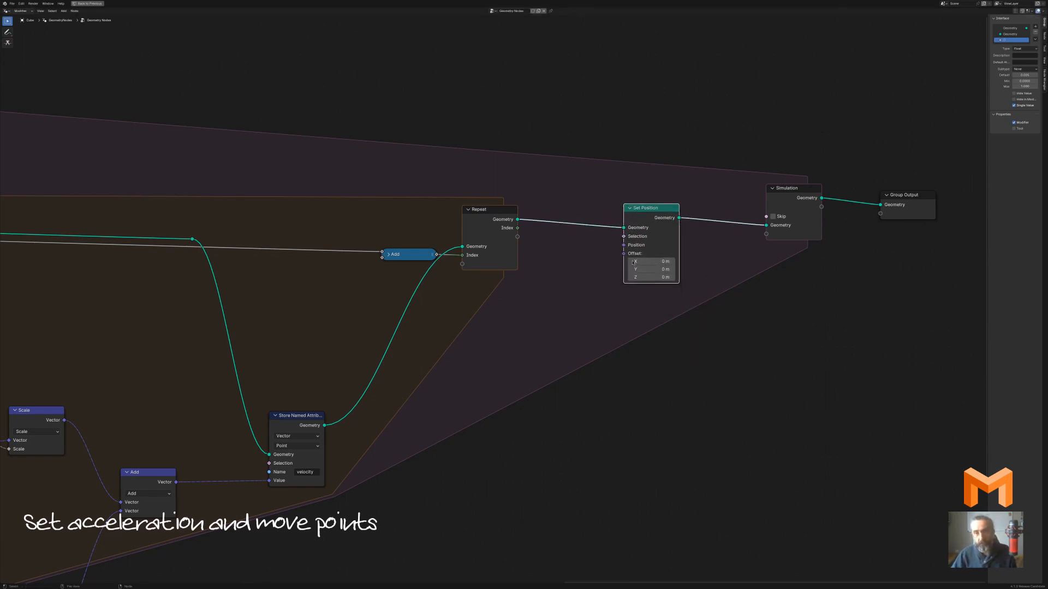
Add a vector Named Attribute node reading "velocity" and link it to the Set Position node's Offset
scroll(633, 262, up, 2)
drag(701, 227, 662, 340)
key(Return)
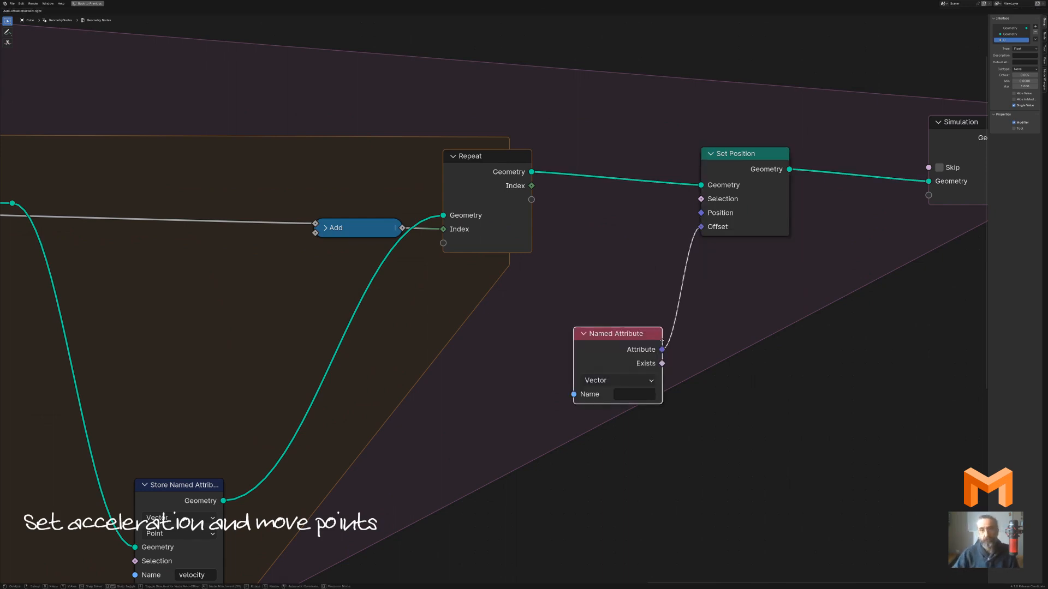
click(644, 331)
click(622, 398)
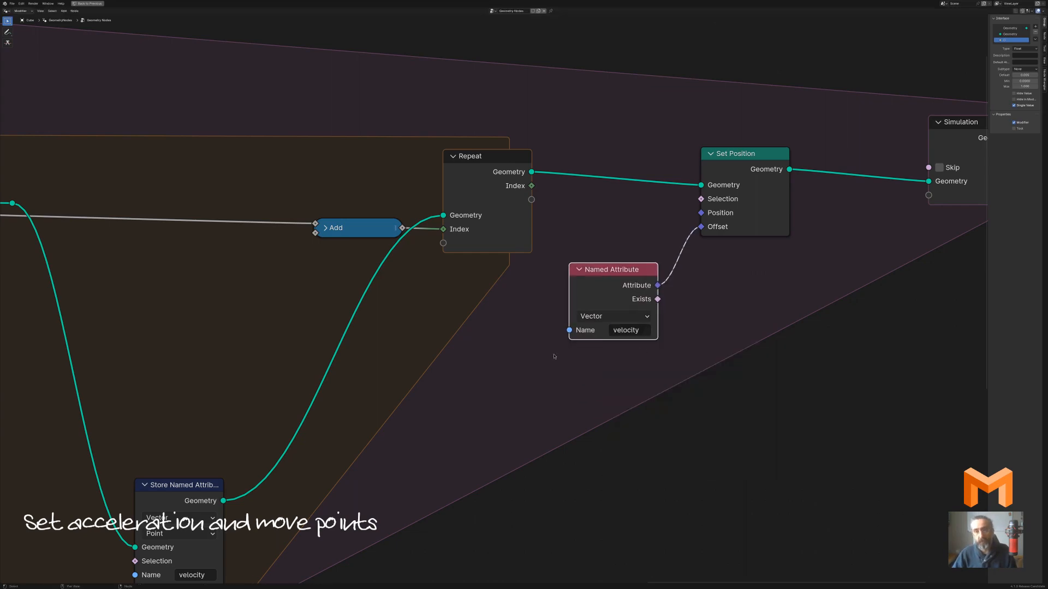
Restore the multi-editor layout from the maximized node editor and play the simulation in the viewport
scroll(555, 355, down, 3)
key(ctrl+space)
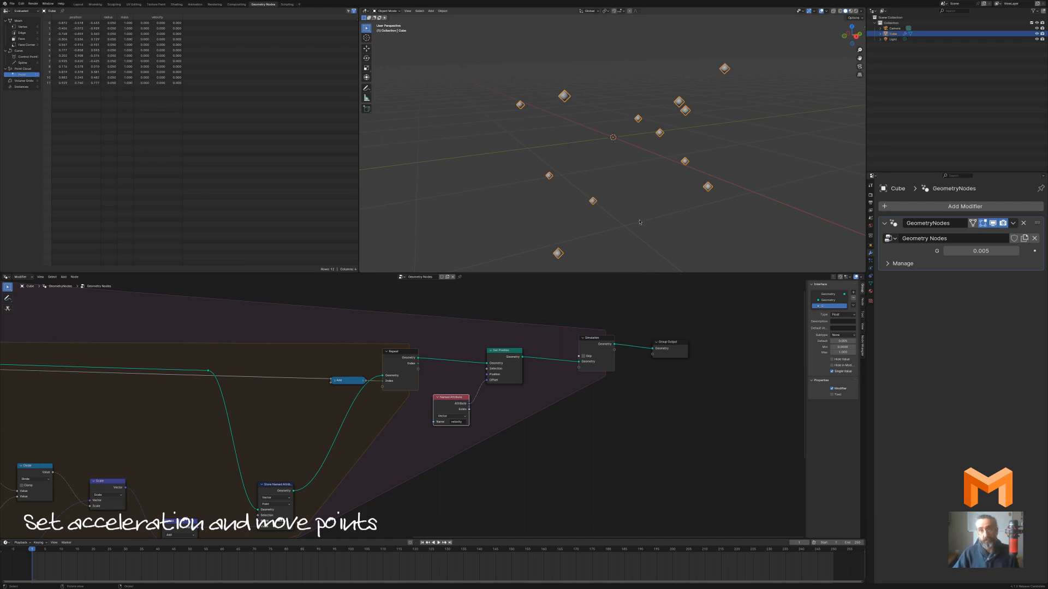
key(space)
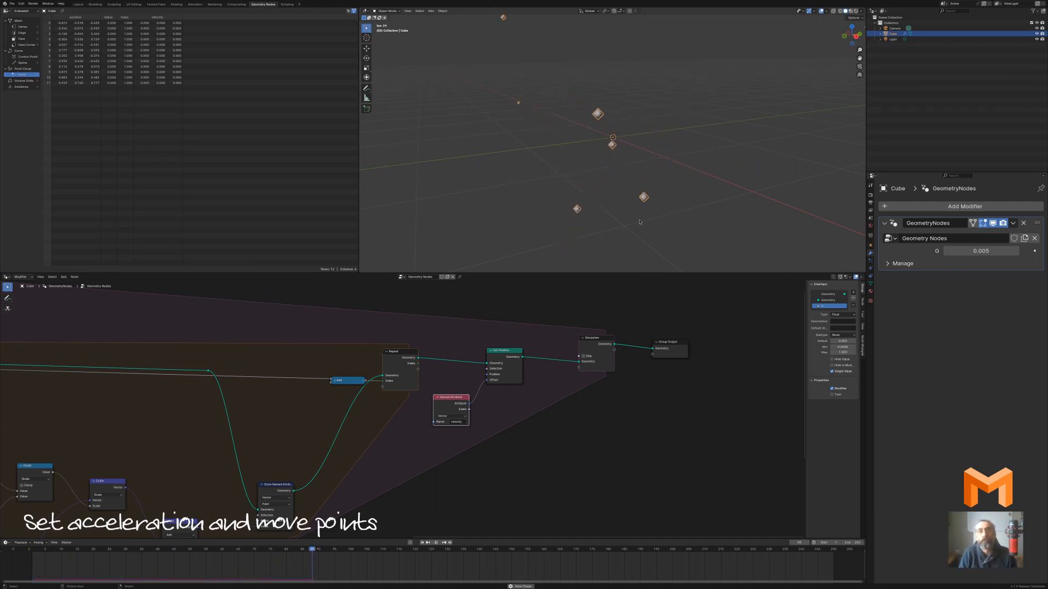
key(Escape)
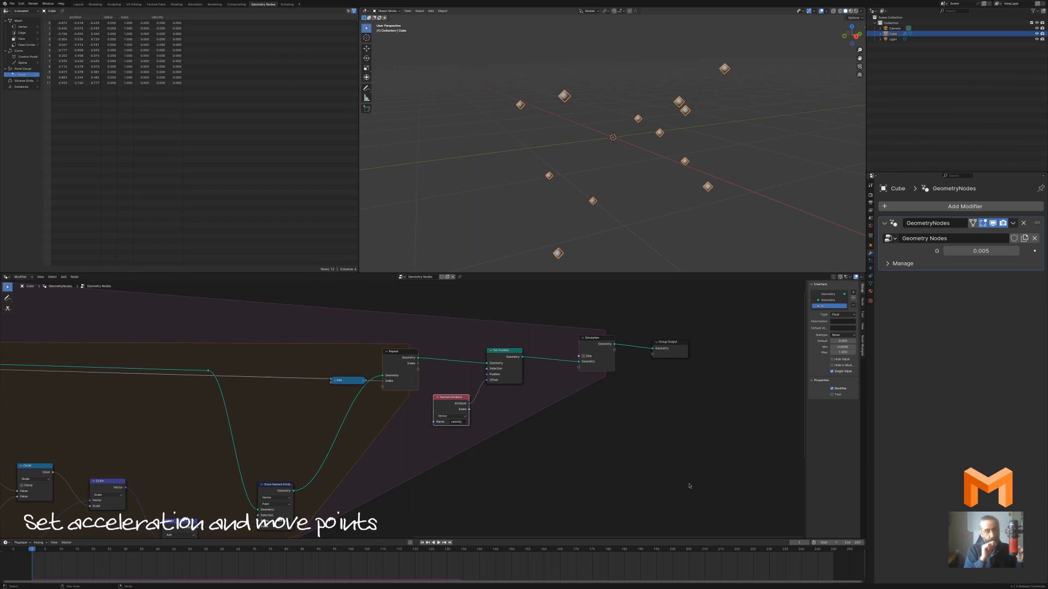
Replay the simulation, stop it, and step through its first frames to check the initial point motion
scroll(541, 444, up, 2)
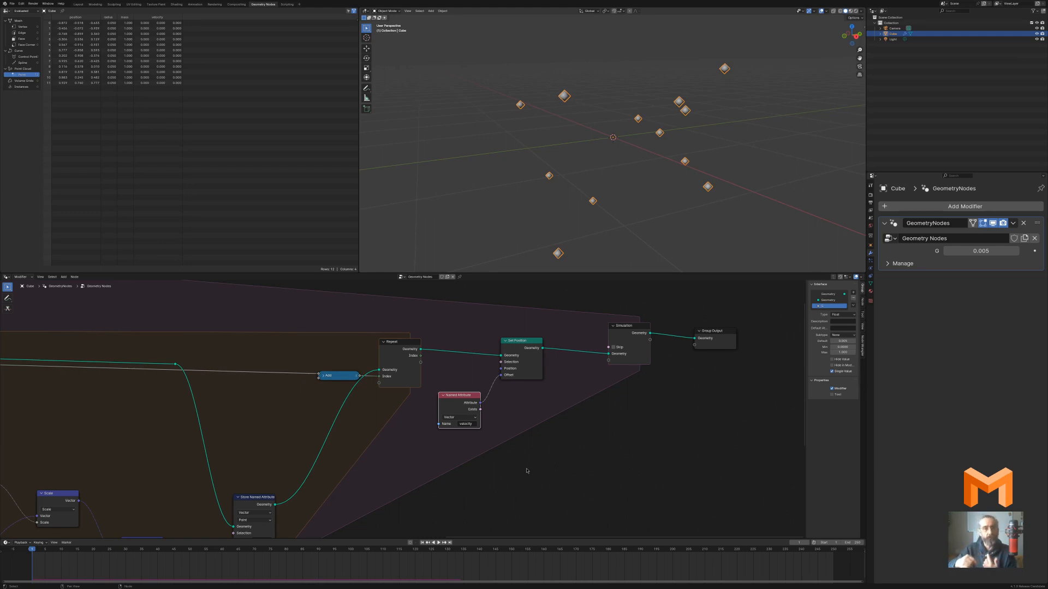
key(space)
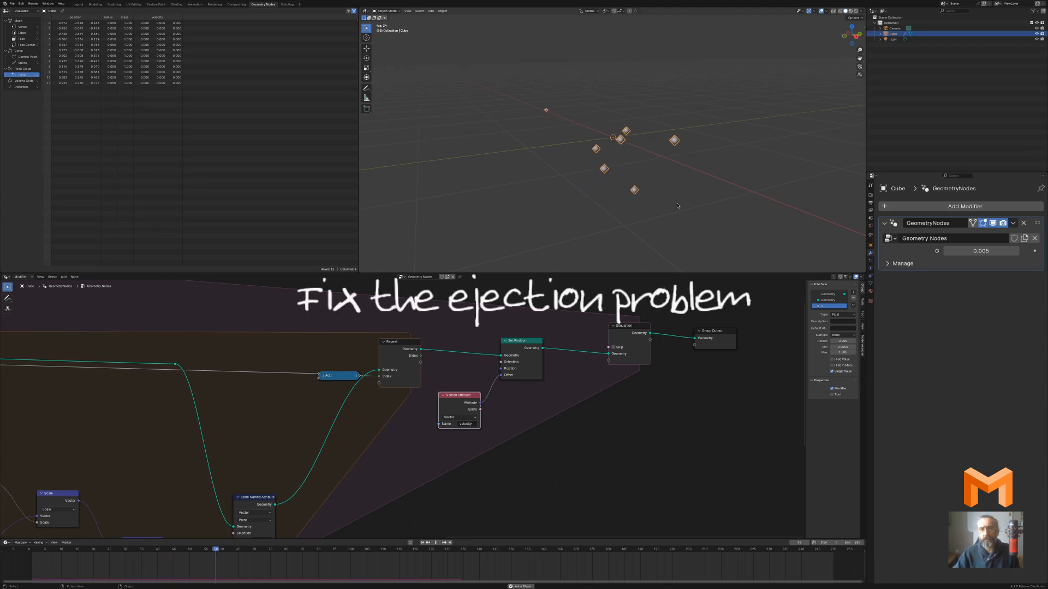
key(Escape)
key(Right)
key(Right)
key(Right)
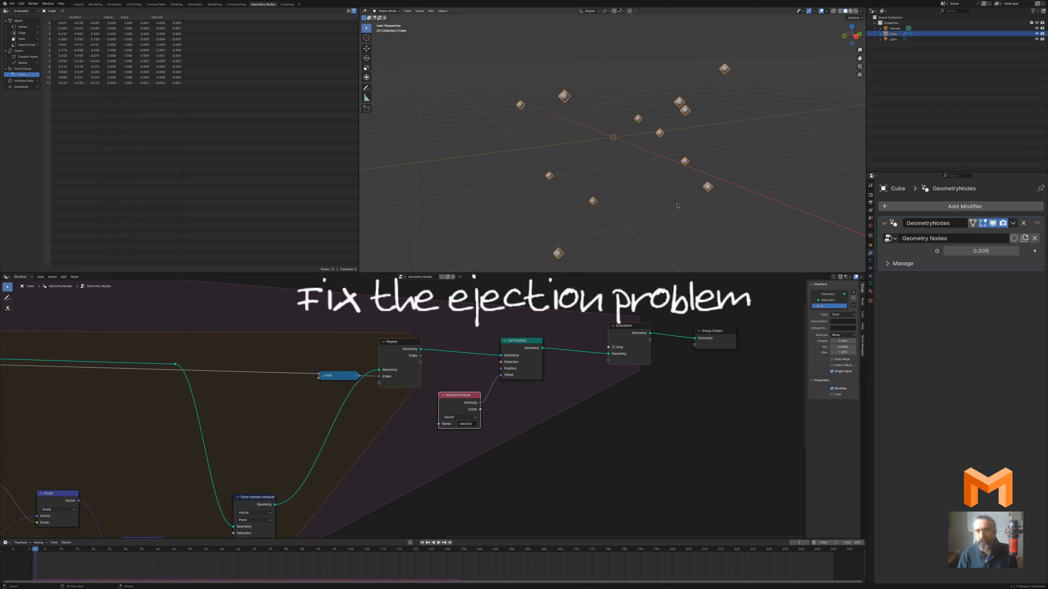
key(Left)
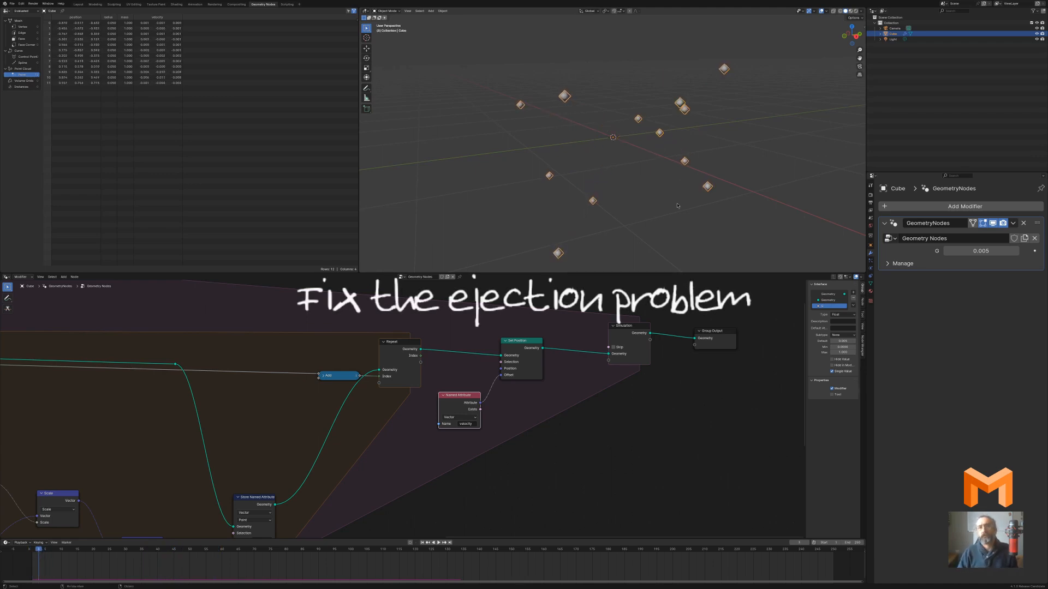
Step back and forth through the opening frames to examine the two bodies that come closest to each other
middle_drag(677, 206, 618, 138)
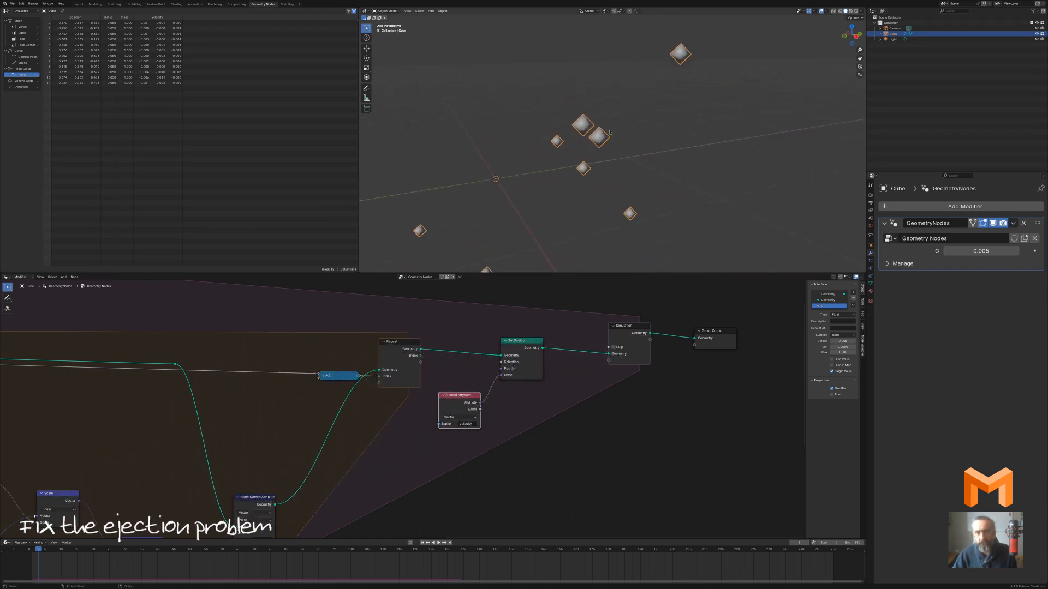
key(shift+Left)
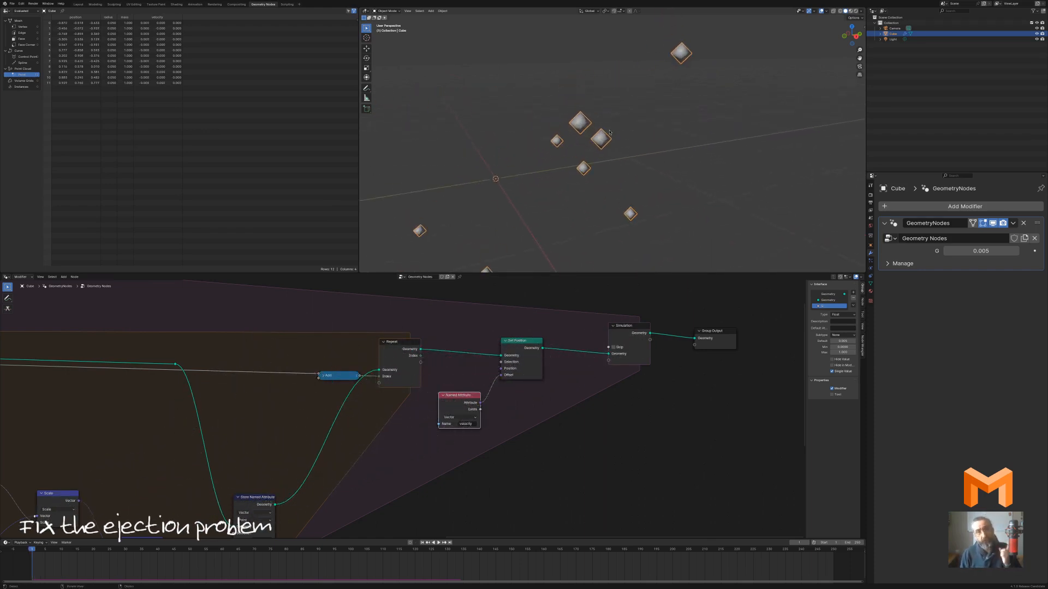
key(Right)
key(Right)
key(Right)
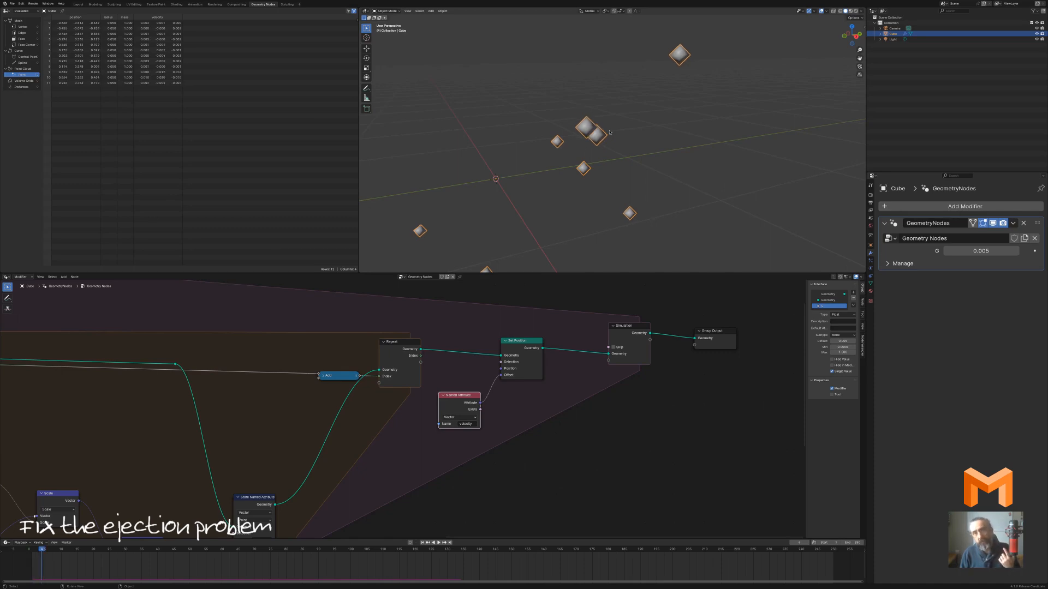
key(Right)
key(Left)
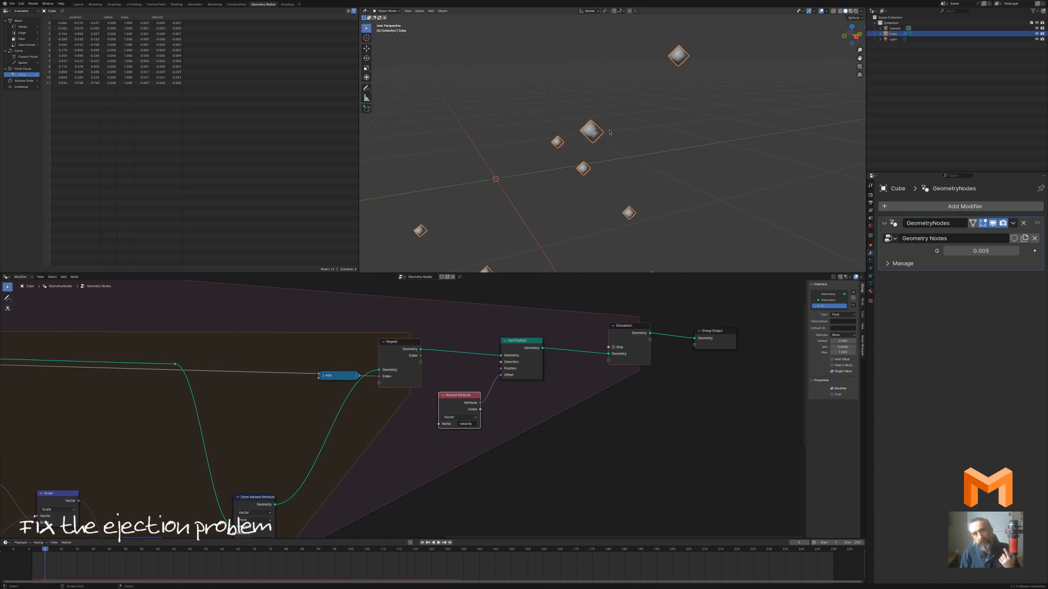
key(Right)
key(Right)
key(Left)
key(Left)
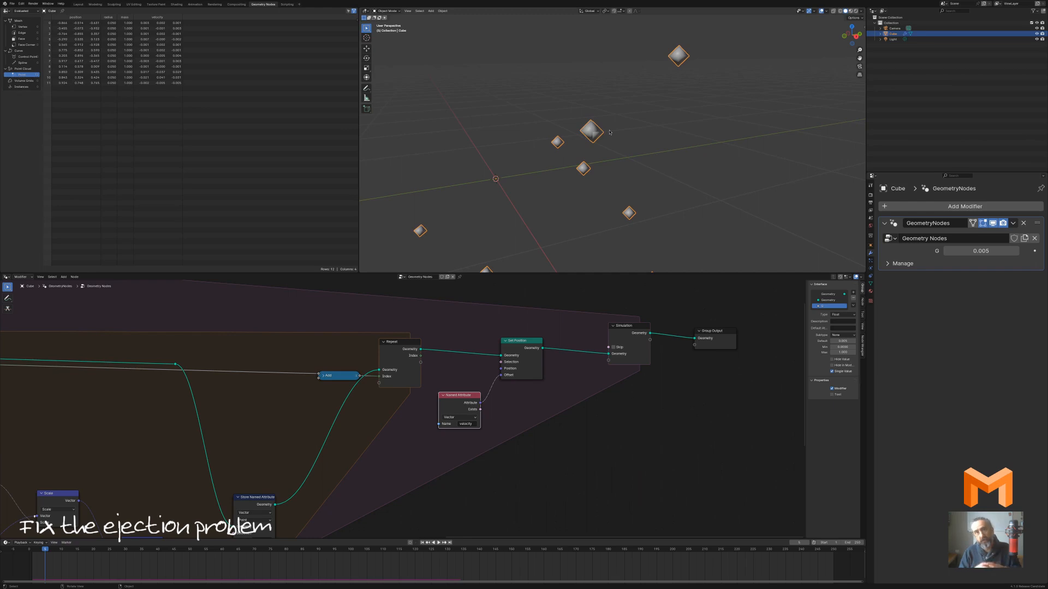
key(Left)
key(Left)
key(Left)
key(Left)
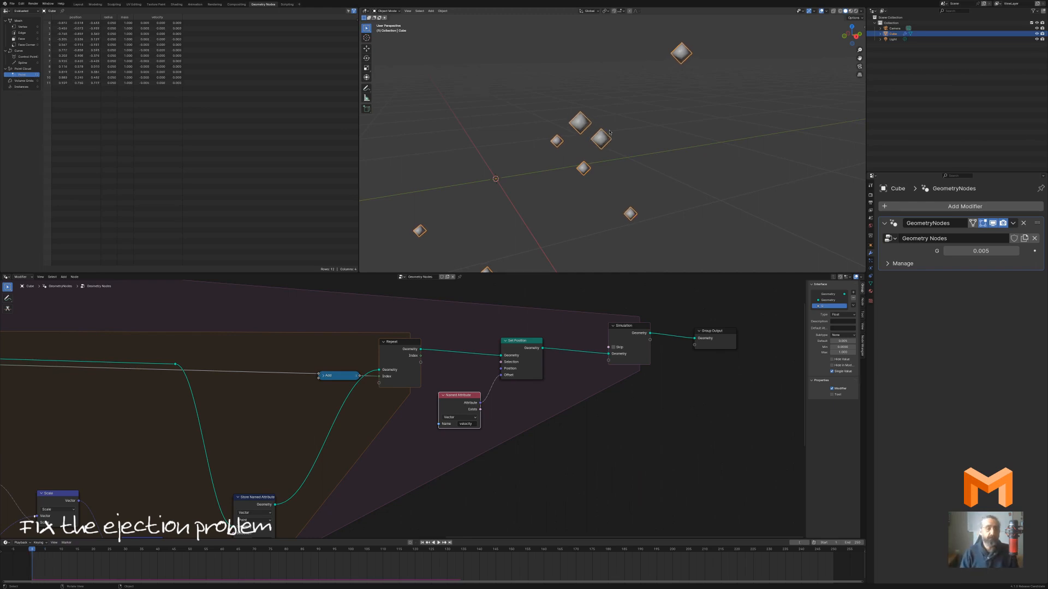
Draw a small annotation arrow pointing up at the d² denominator of the handwritten acceleration formula
scroll(577, 440, down, 1)
scroll(437, 372, down, 4)
middle_drag(311, 317, 786, 391)
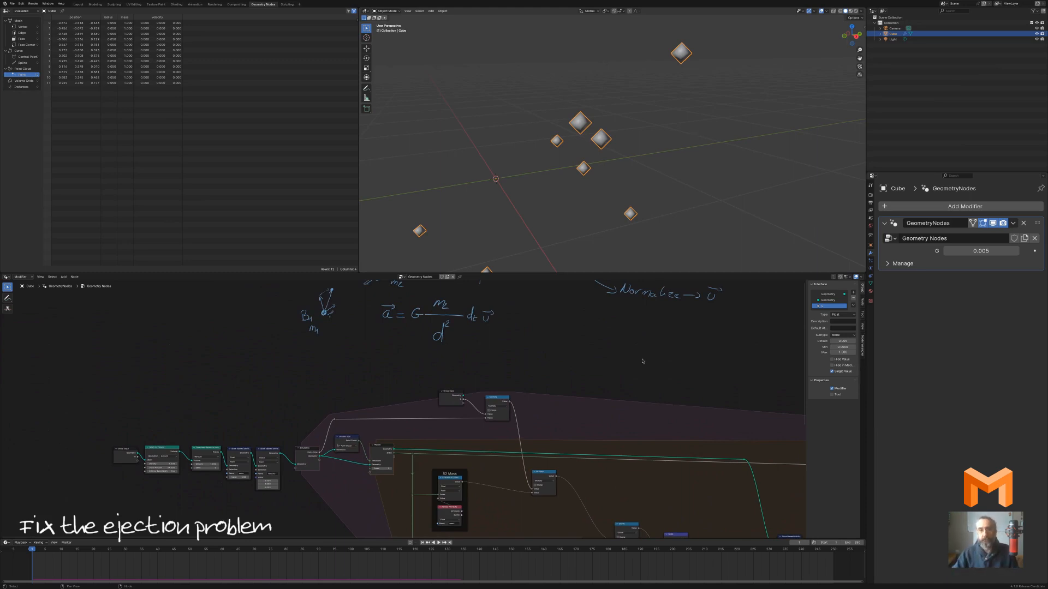
scroll(546, 376, up, 3)
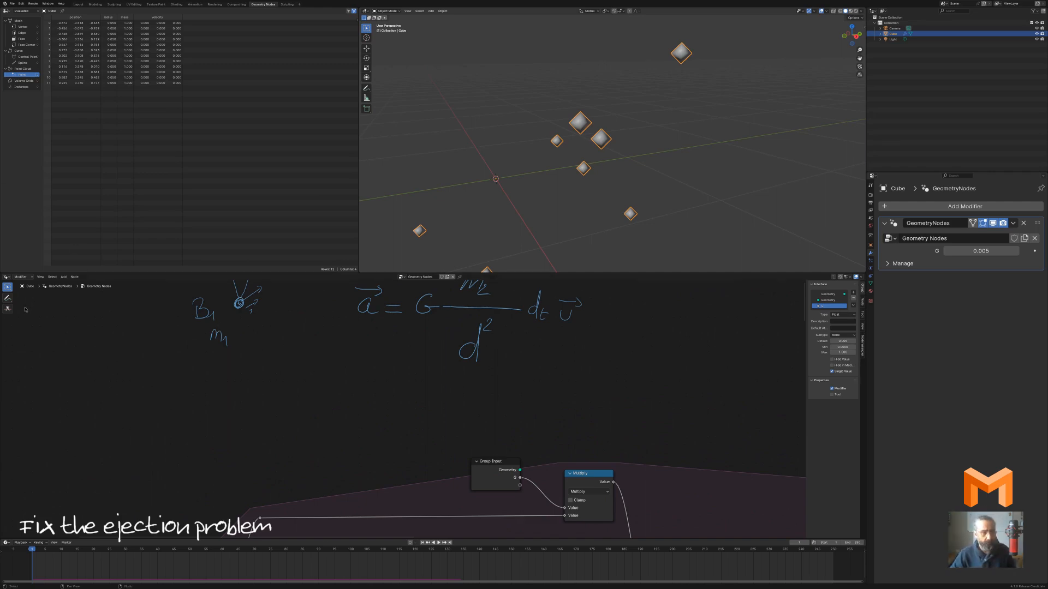
click(8, 299)
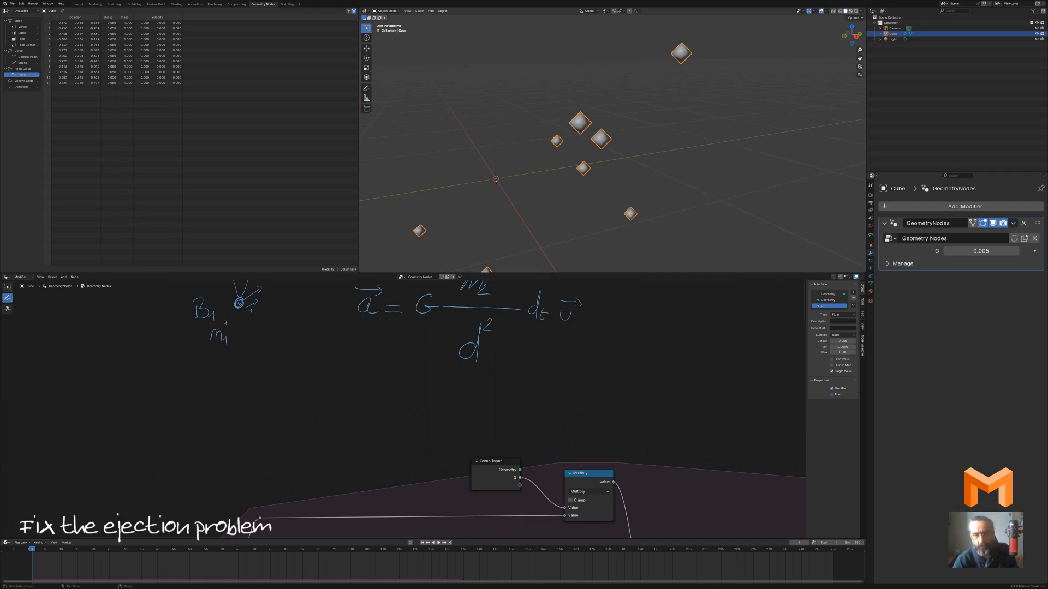
drag(456, 394, 466, 377)
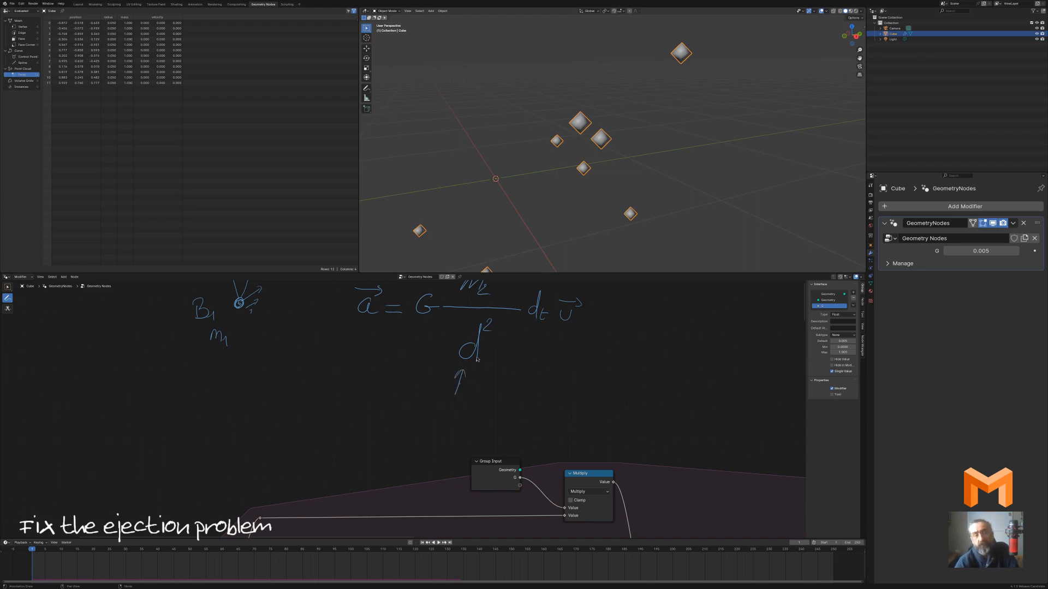
Advance the timeline four frames to examine the distance between the two closest bodies
key(Right)
key(Right)
key(Right)
key(Right)
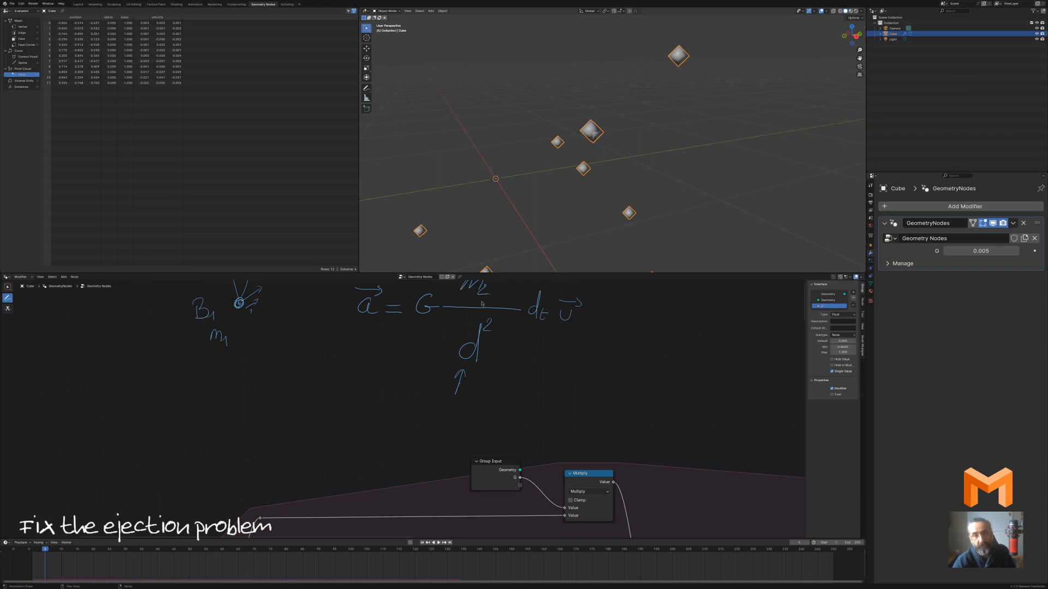
Undo the arrow annotation and handwrite "+ε" after d² in the formula's denominator, ending with the selection tool active
middle_drag(481, 321, 455, 376)
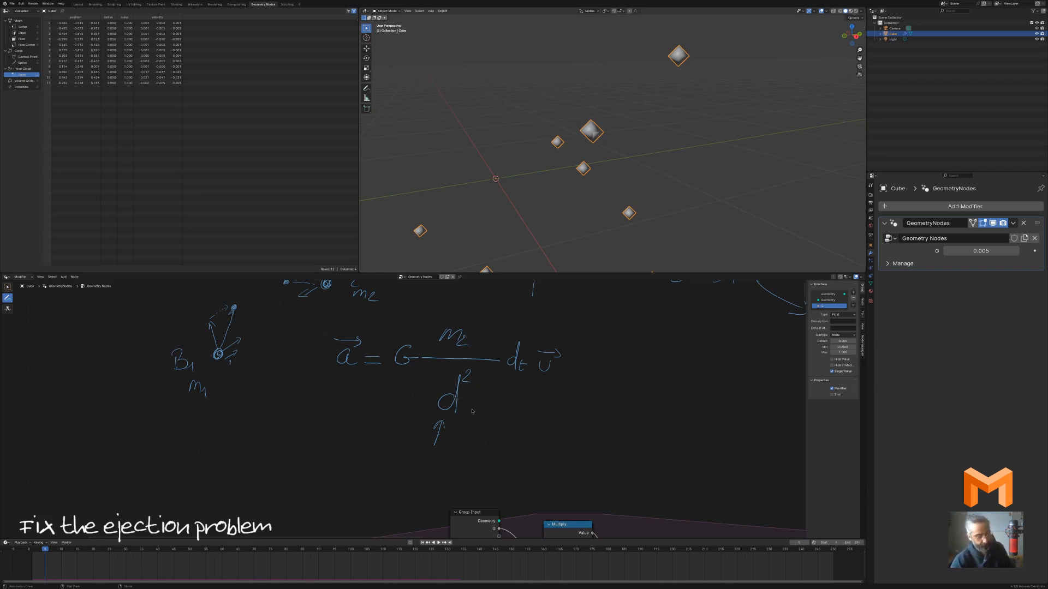
key(ctrl+z)
key(ctrl+z)
key(ctrl+z)
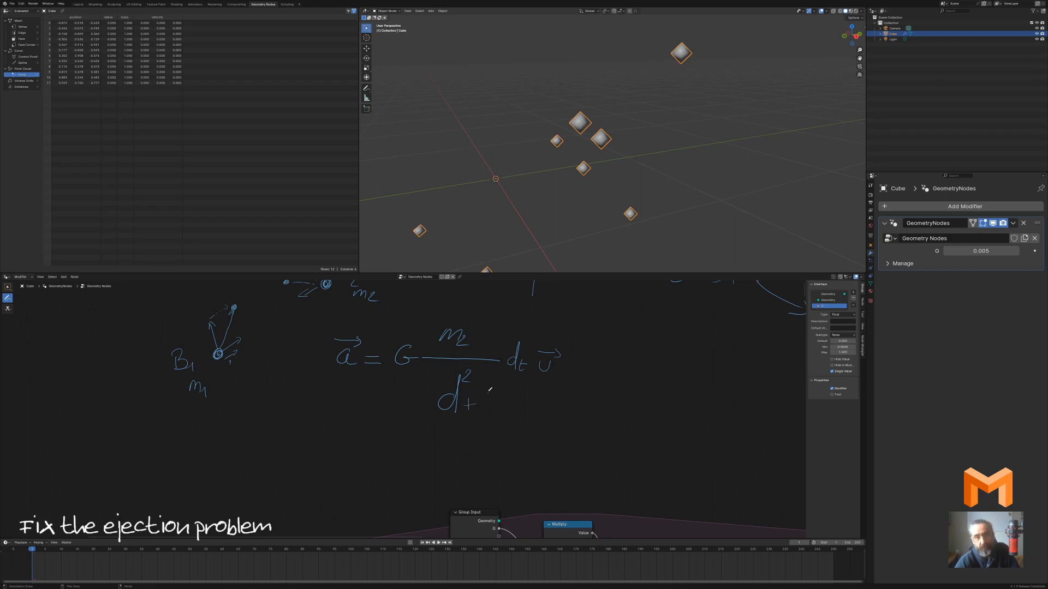
mouse_move(490, 396)
mouse_down()
mouse_move(481, 403)
mouse_move(499, 410)
mouse_up()
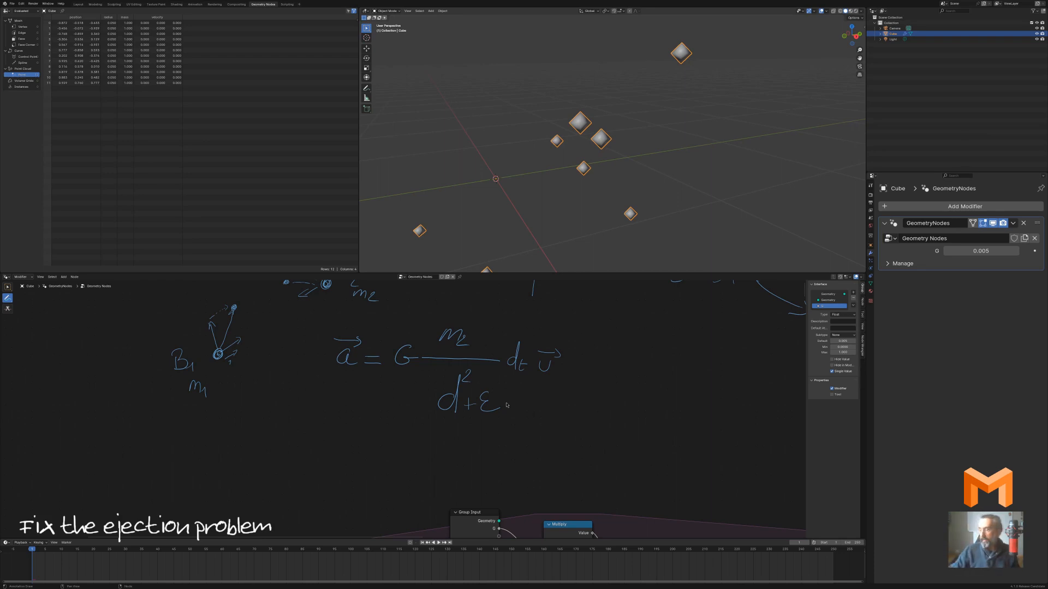
click(8, 287)
Duplicate the Power node in the d² frame, insert the copy between the original and the Divide node, and change its operation to Add
scroll(436, 406, down, 5)
middle_drag(564, 381, 358, 189)
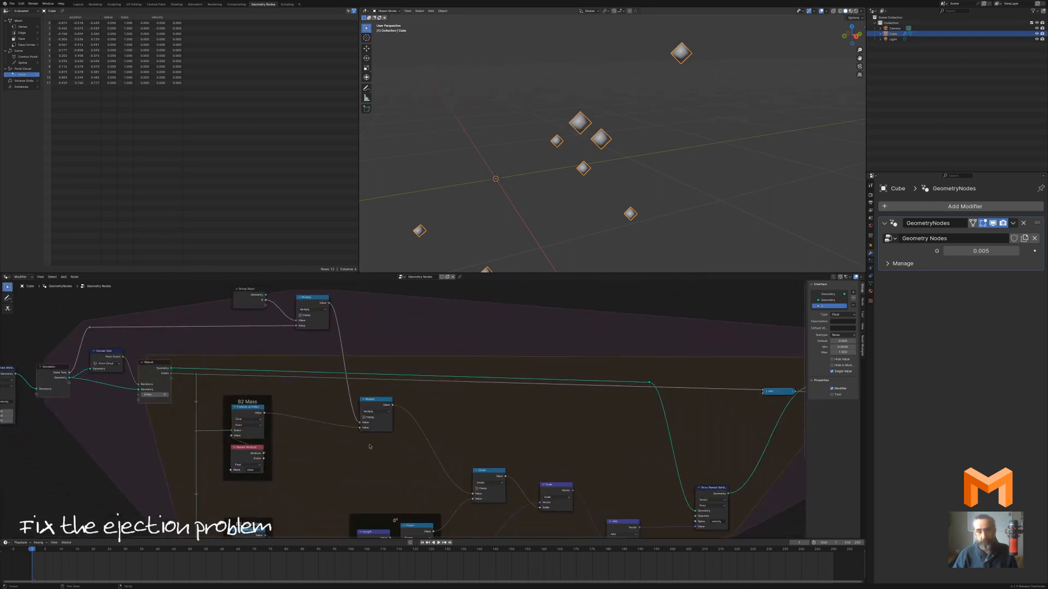
middle_drag(520, 493, 516, 391)
scroll(420, 475, up, 10)
middle_drag(580, 455, 561, 377)
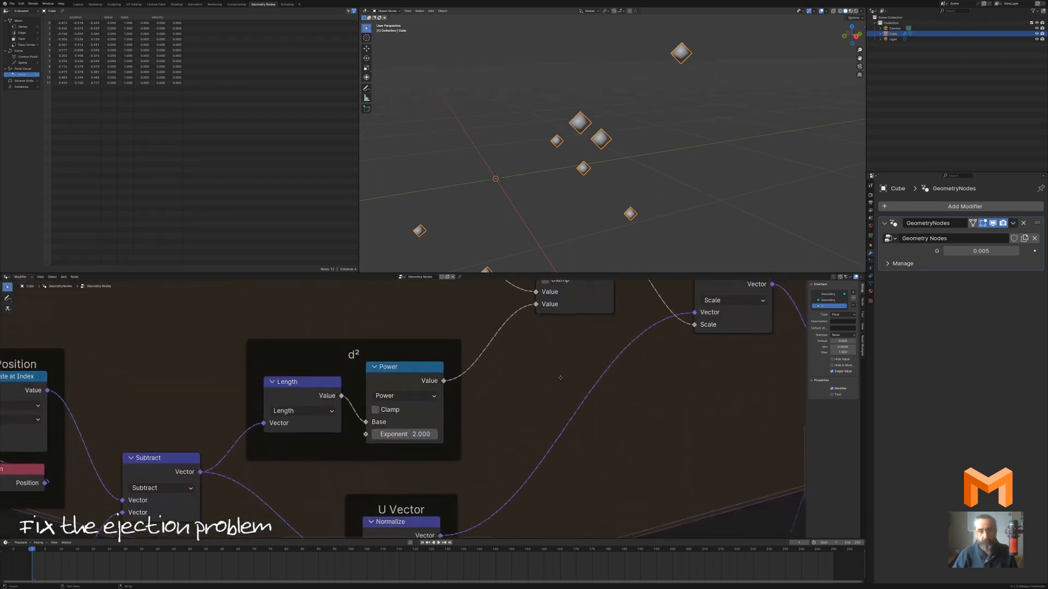
click(401, 371)
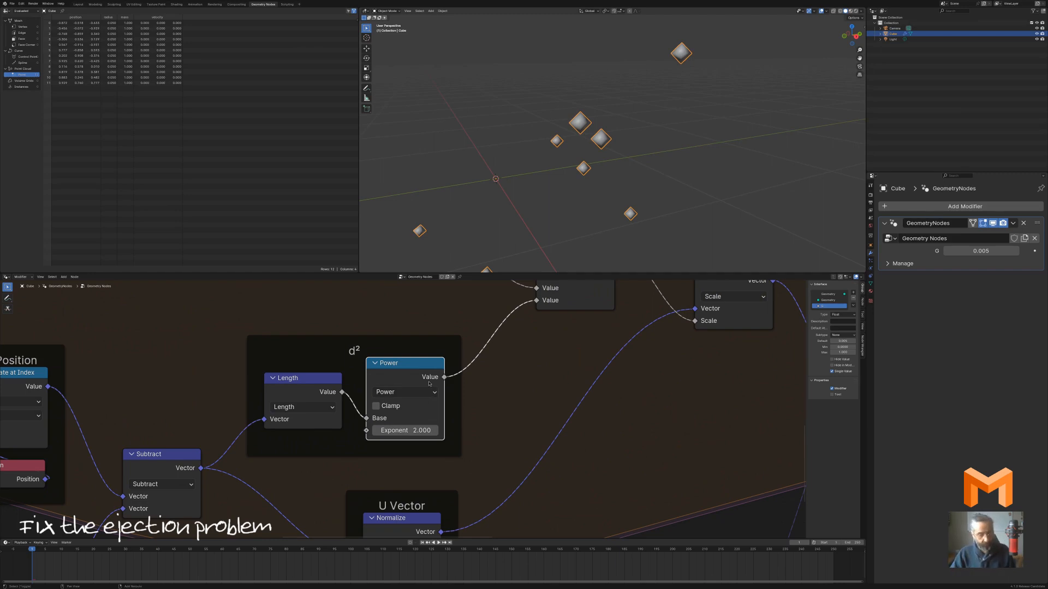
key(shift+d)
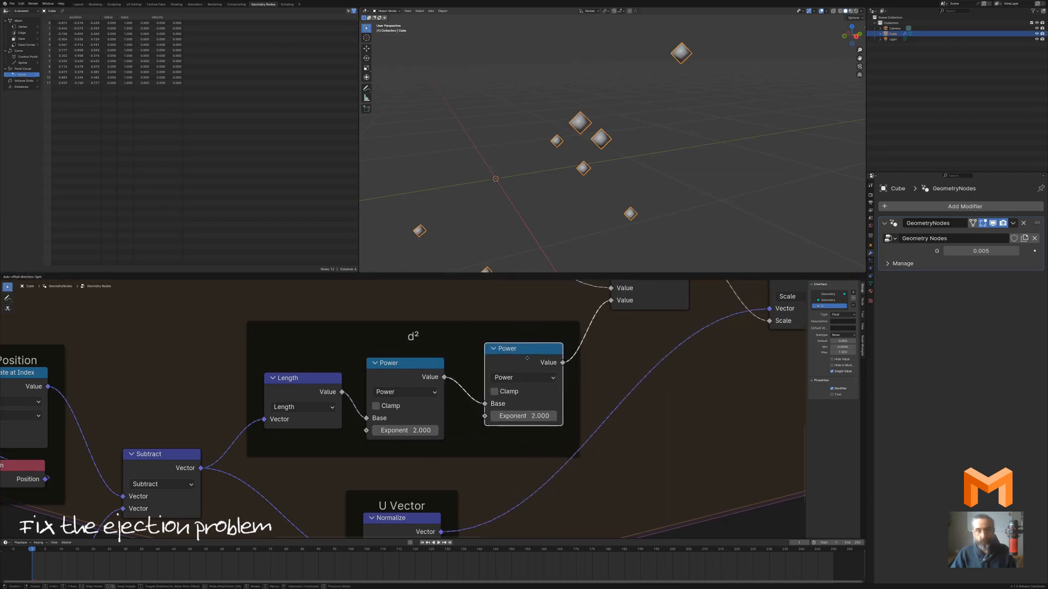
click(516, 369)
click(513, 388)
click(508, 423)
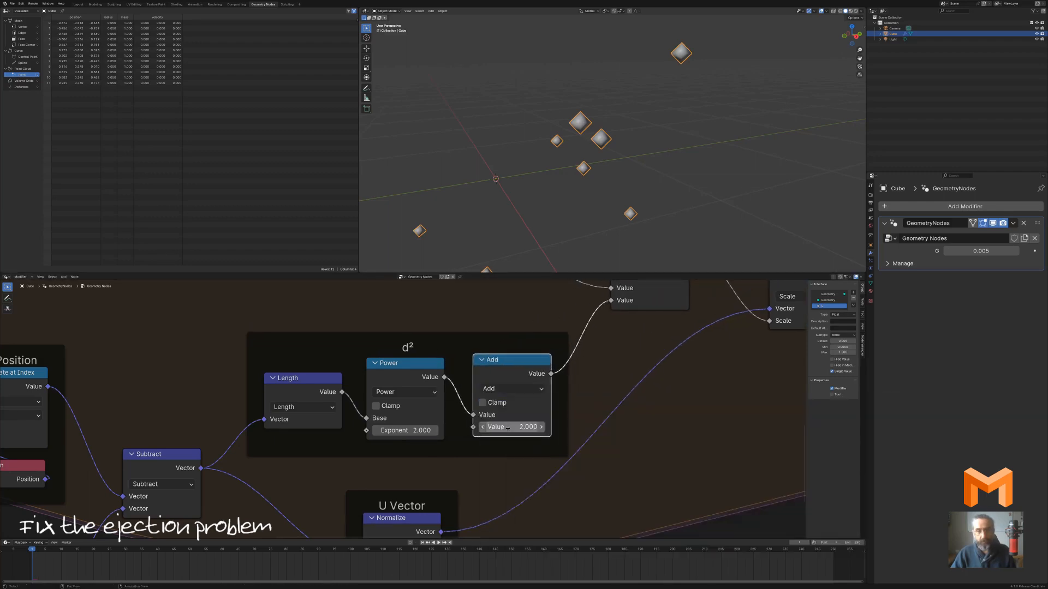
Set the second value of the new Add node in the d² frame to 0.02 as the epsilon
click(508, 426)
text(0.02)
key(Return)
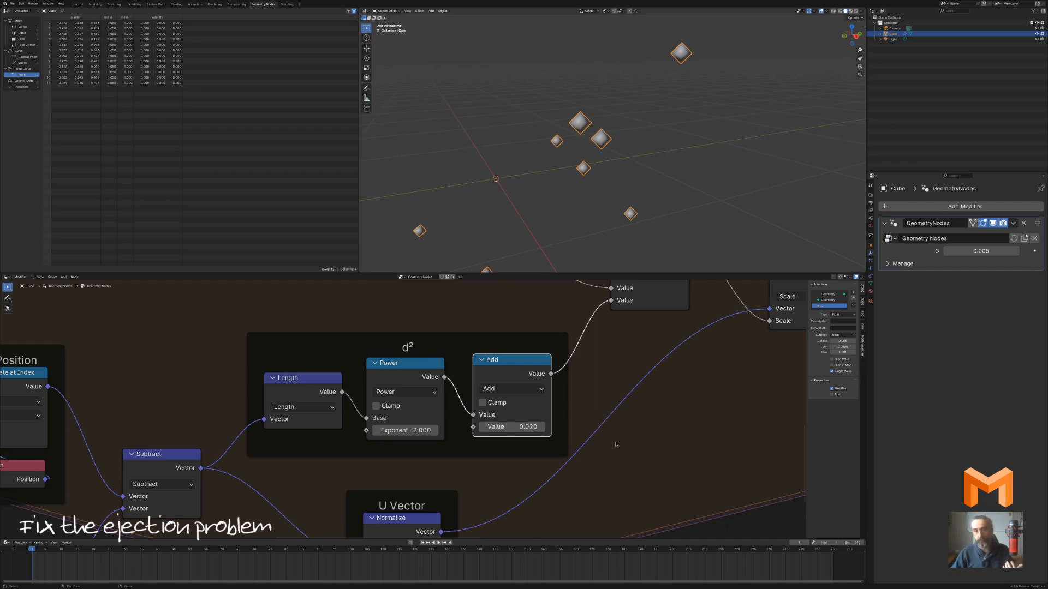
Play the simulation to check how the bodies move with the epsilon, and return to the first frame
key(space)
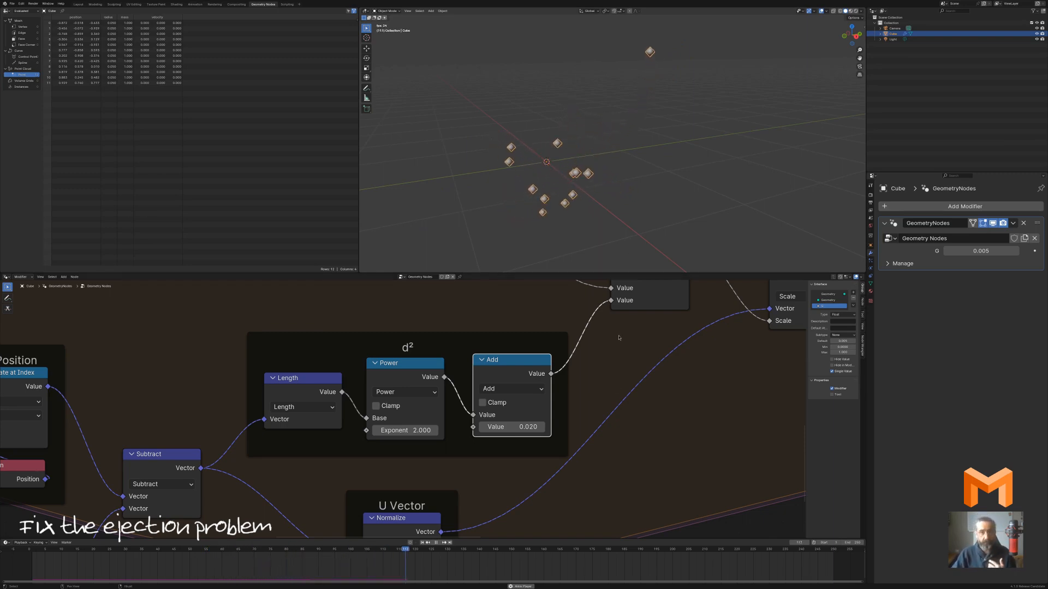
key(space)
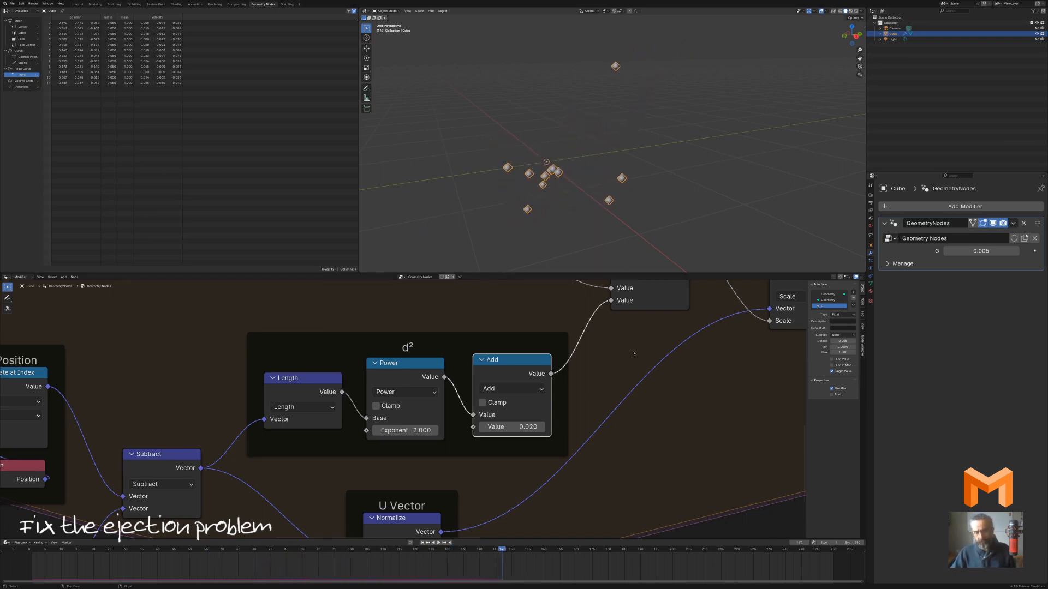
key(shift+Left)
Examine the force calculation in the node tree, from the d² frame back to the G input and its Multiply nodes
scroll(632, 353, down, 2)
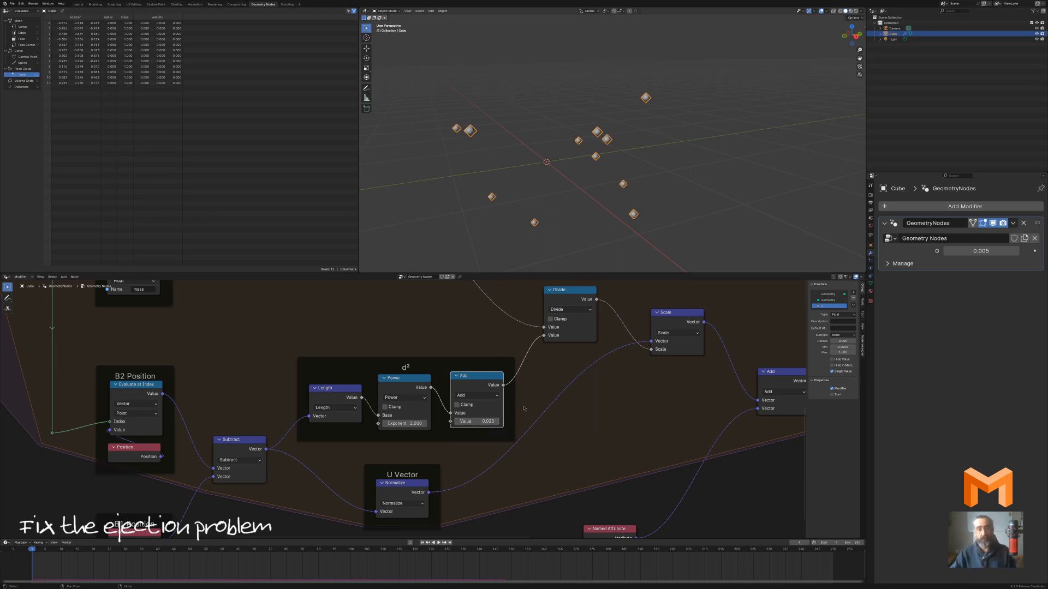
scroll(461, 372, down, 1)
middle_drag(332, 333, 321, 372)
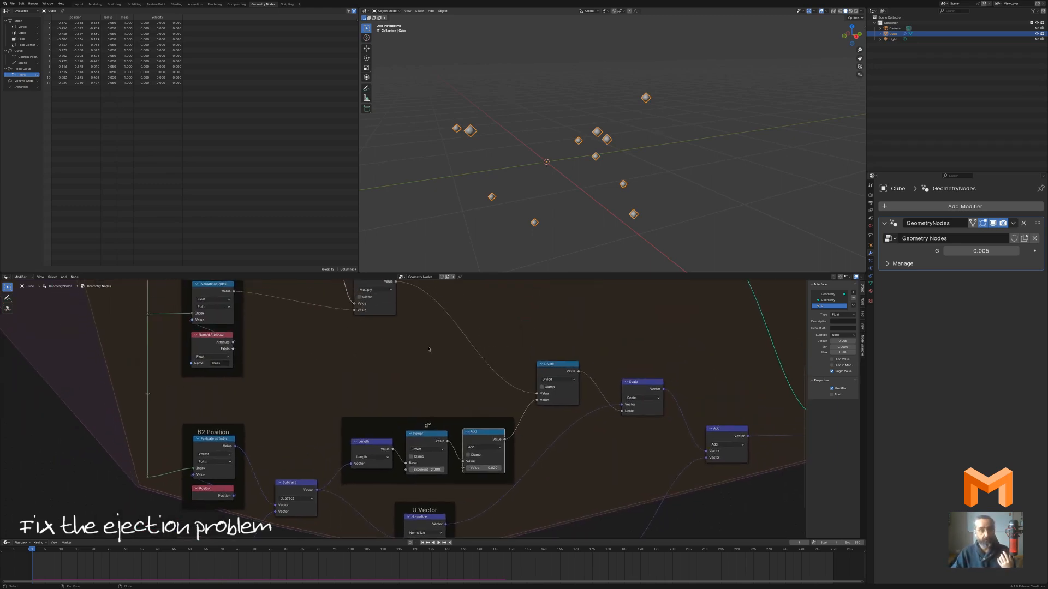
middle_drag(403, 373, 390, 293)
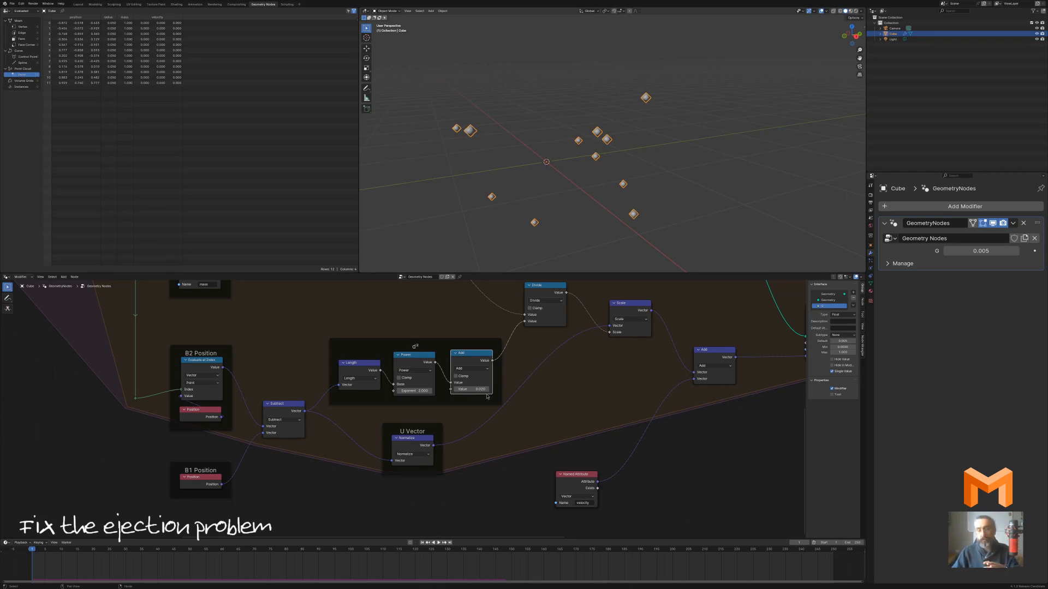
scroll(487, 397, down, 1)
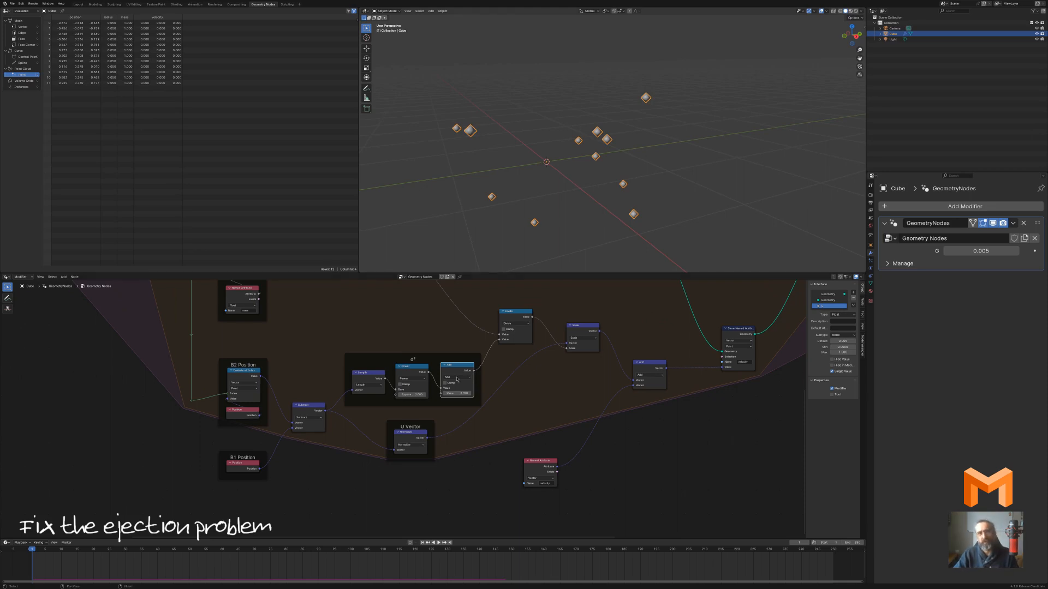
scroll(495, 411, up, 2)
scroll(551, 399, down, 2)
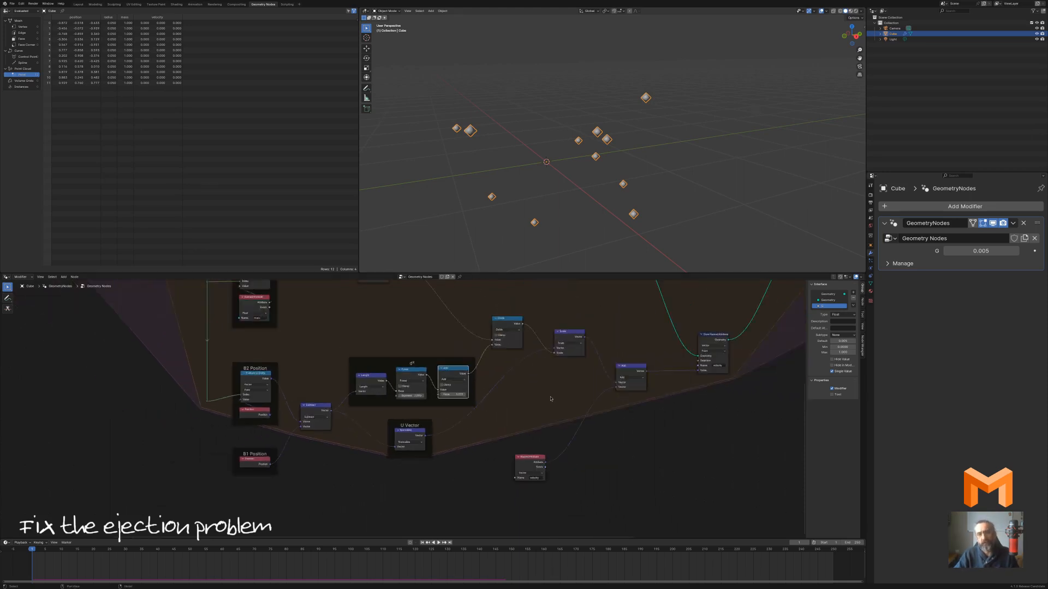
scroll(509, 380, down, 3)
middle_drag(456, 308, 509, 464)
scroll(425, 426, up, 6)
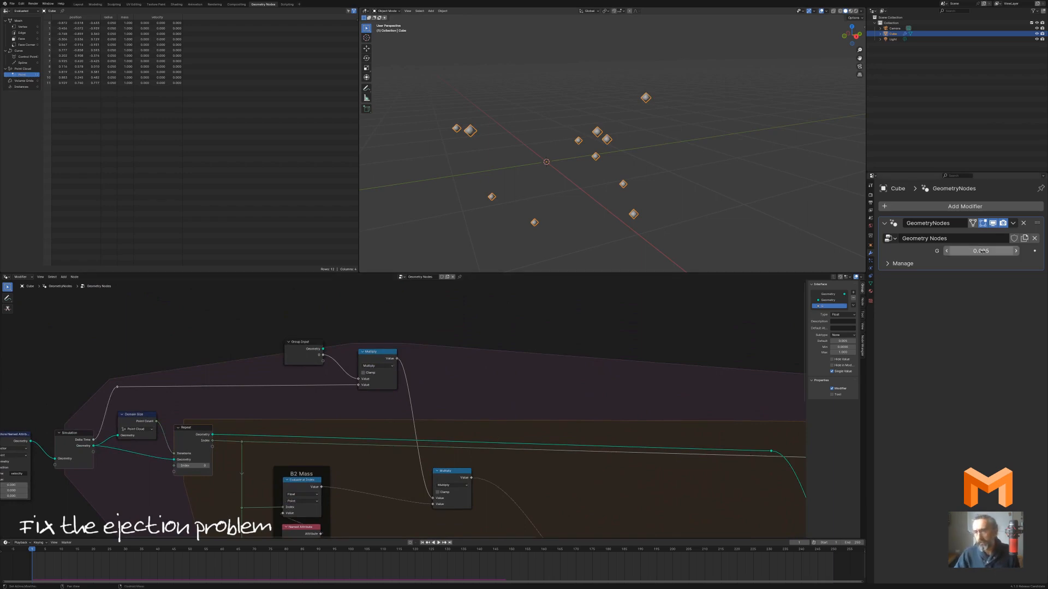
Replay the simulation with G at 0.005 to observe the bodies' motion, and reset it to the first frame
key(space)
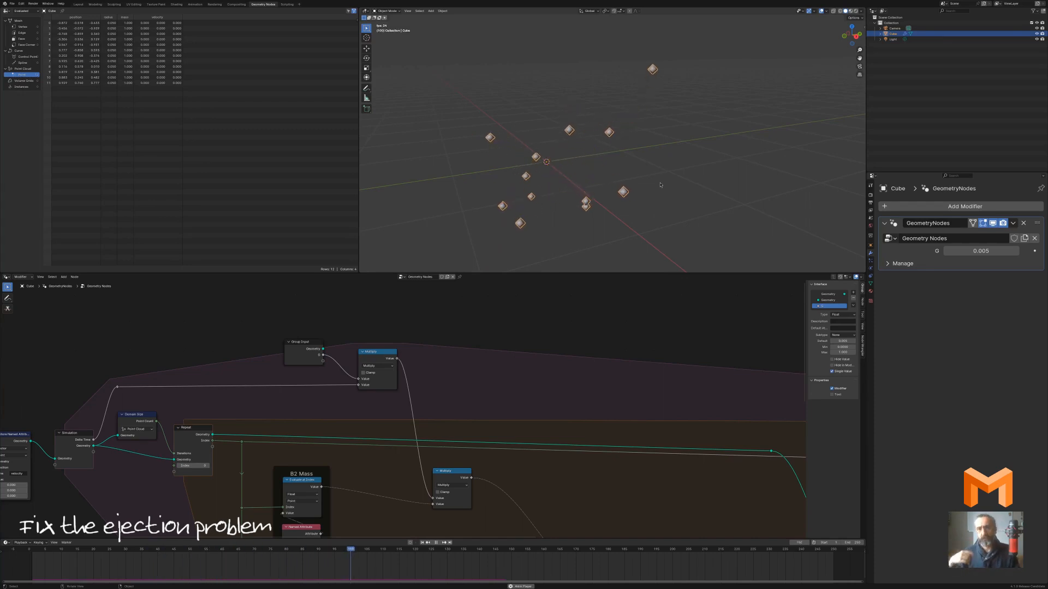
key(Escape)
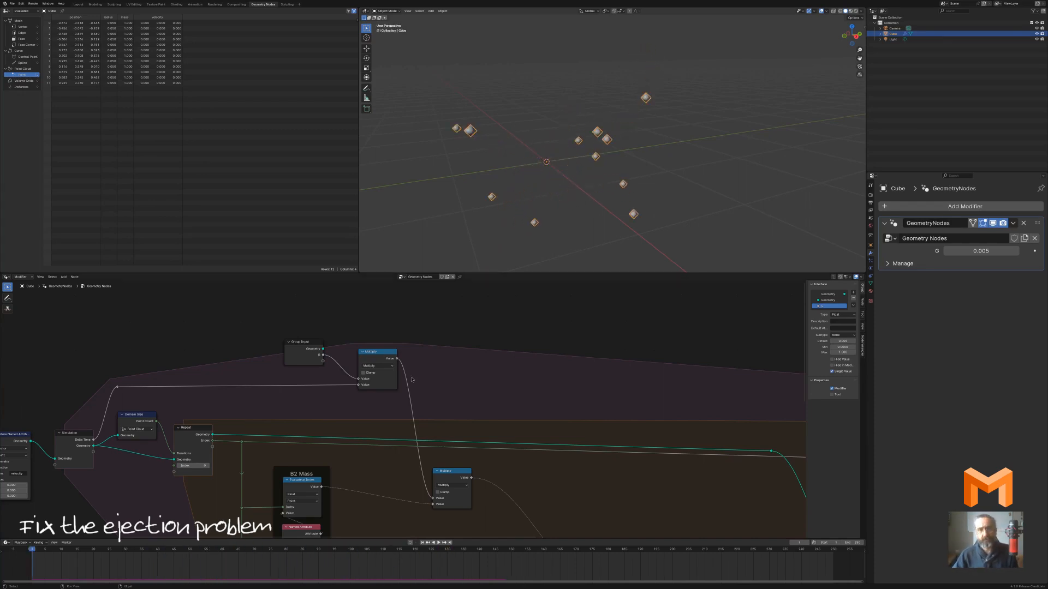
scroll(496, 370, down, 4)
middle_drag(465, 436, 523, 373)
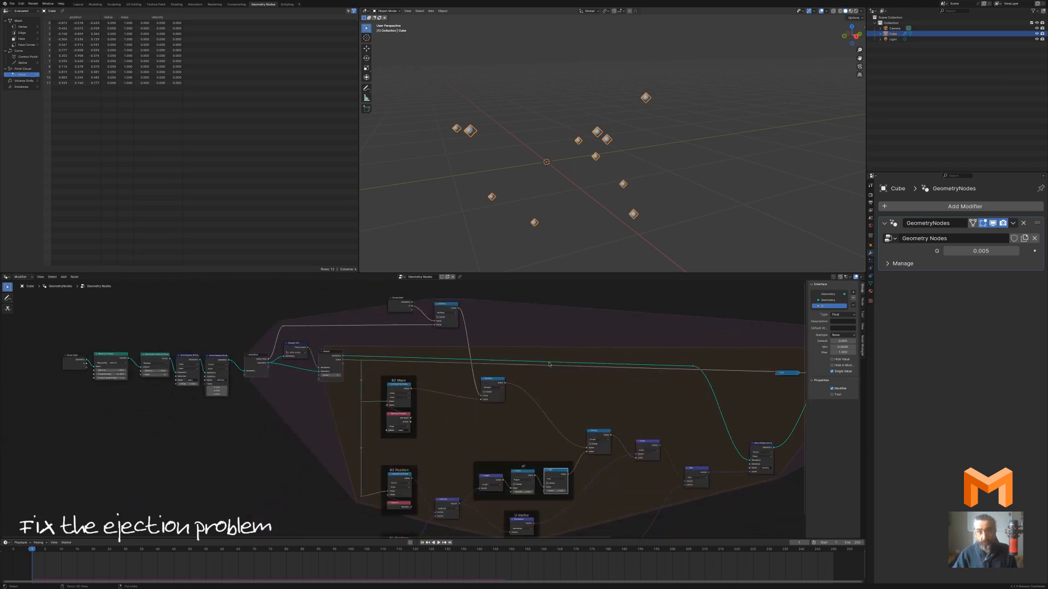
Enter Edit Mode on the cube object and delete all vertices of its mesh
middle_drag(570, 248, 608, 243)
scroll(607, 243, down, 6)
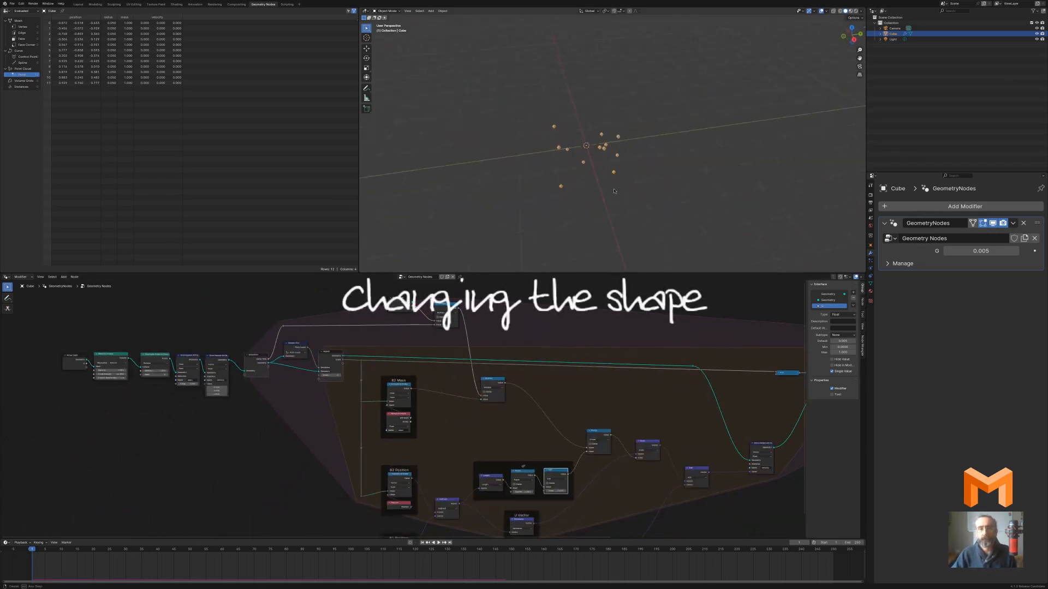
middle_drag(608, 243, 623, 193)
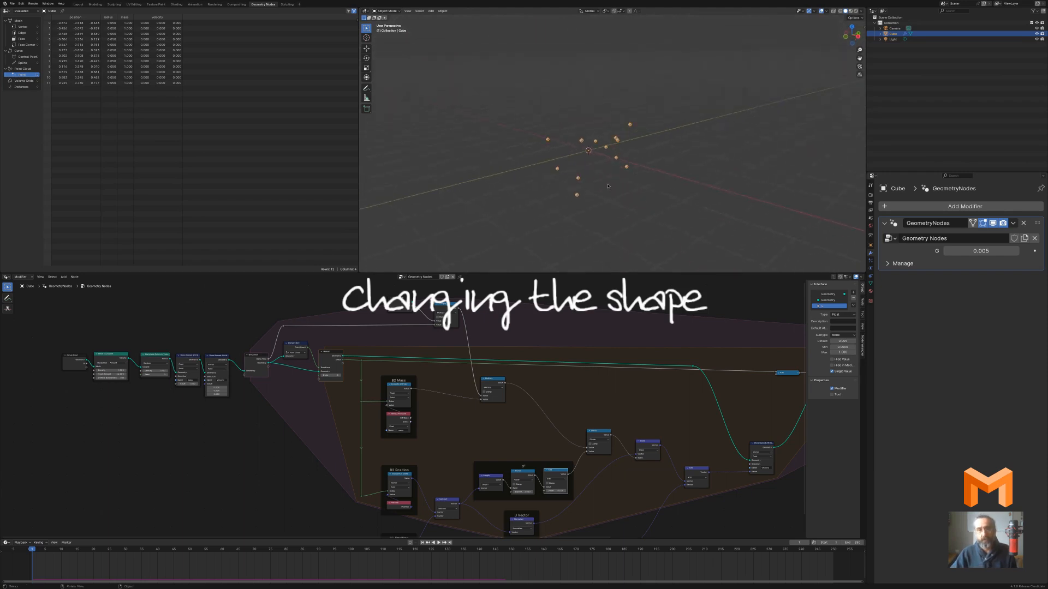
key(Tab)
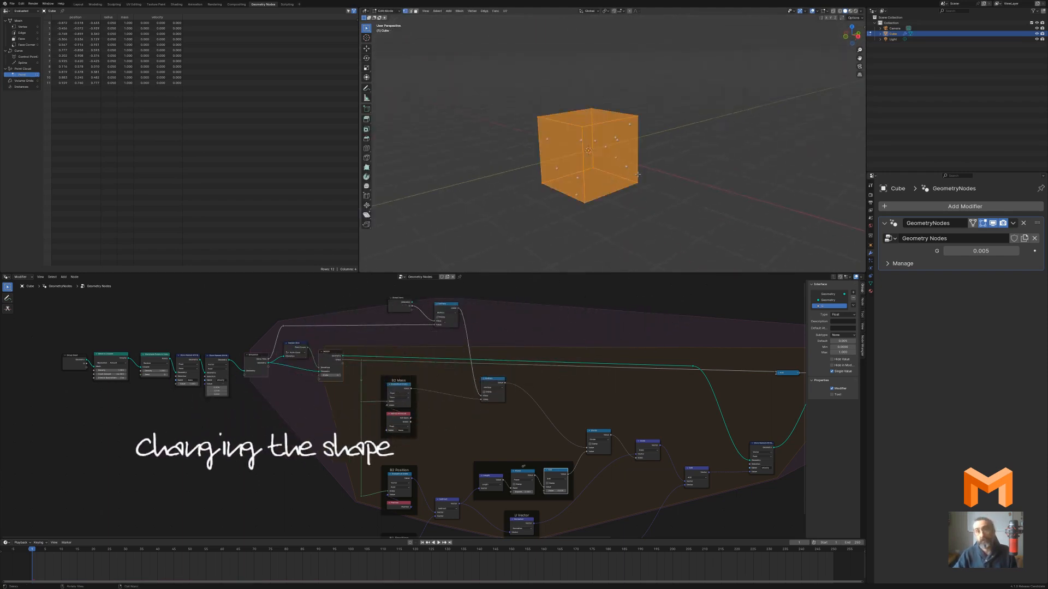
scroll(633, 202, up, 3)
scroll(616, 209, down, 4)
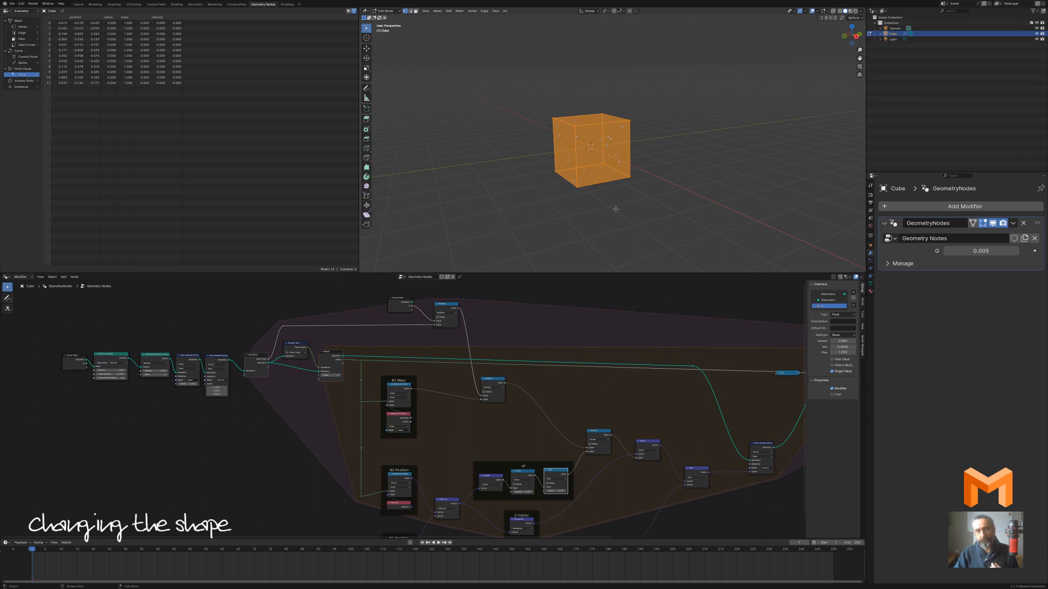
scroll(154, 434, up, 6)
middle_drag(146, 416, 392, 423)
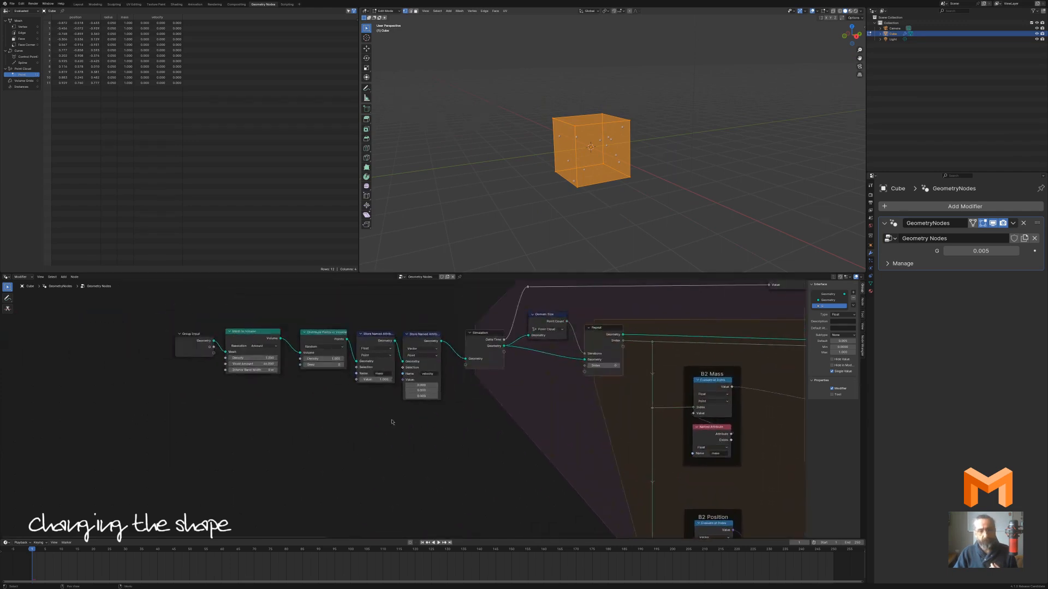
scroll(269, 392, up, 3)
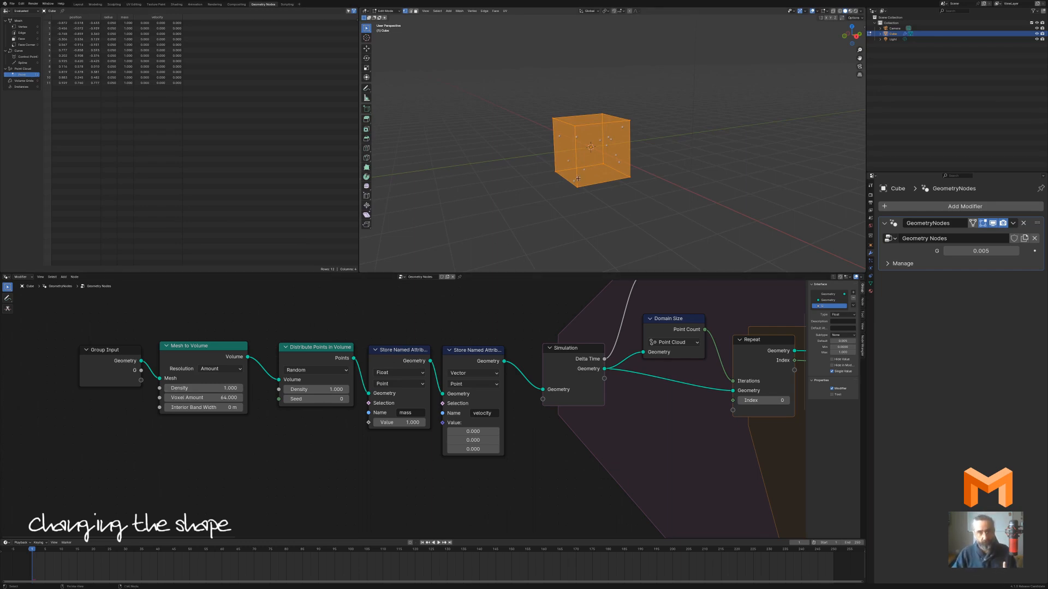
key(x)
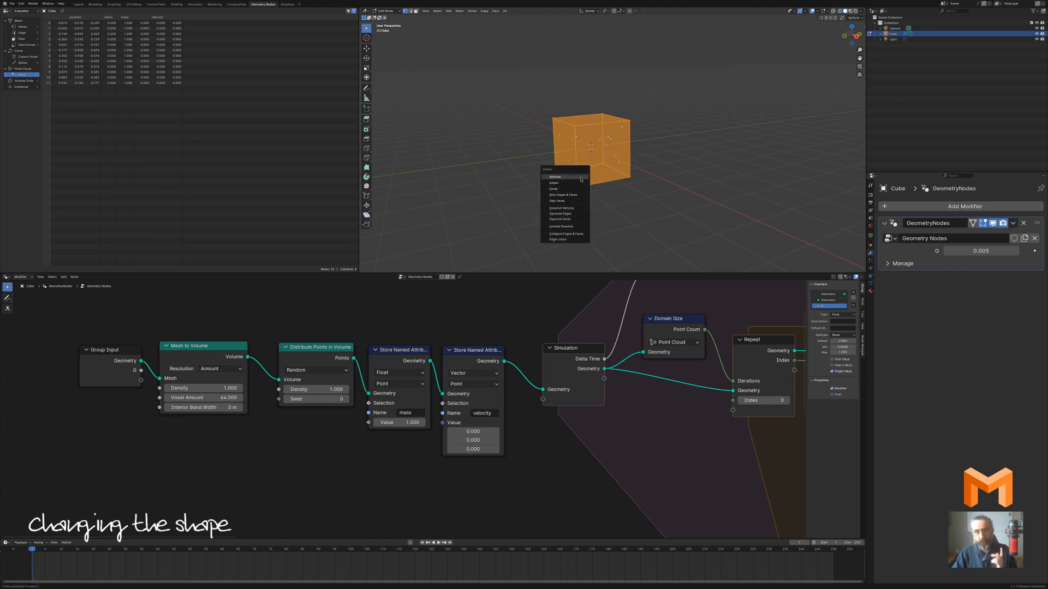
click(580, 176)
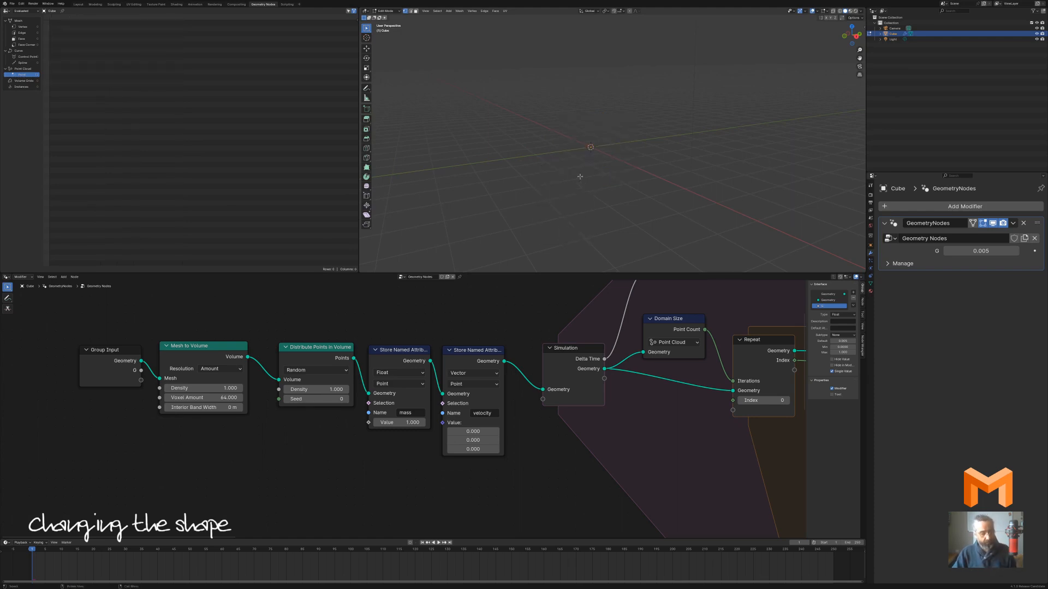
Add a UV sphere to the emptied mesh and flatten it along Z to about 0.3 of its height
key(shift+a)
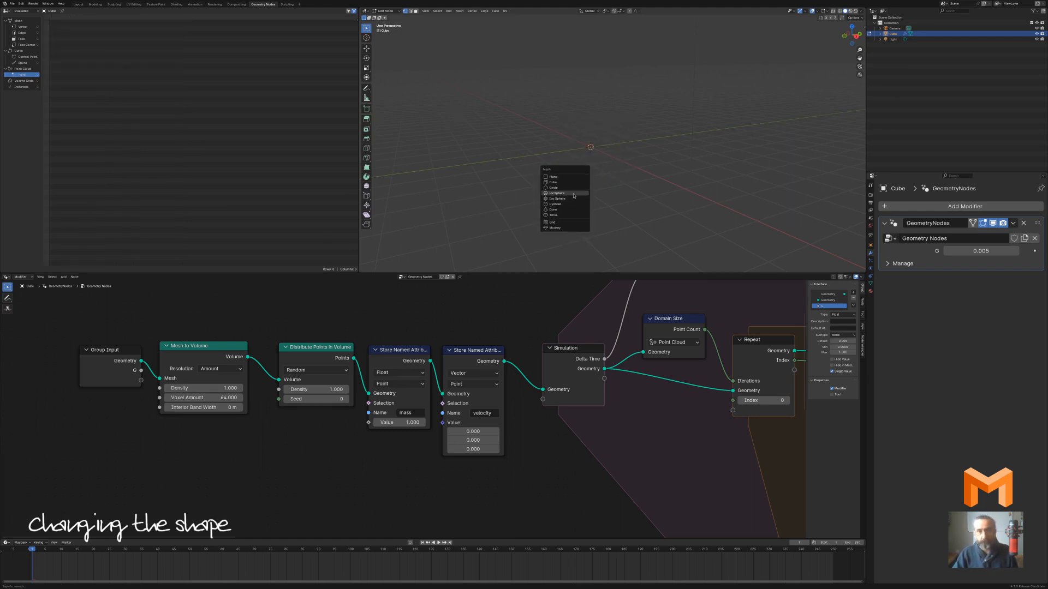
click(557, 193)
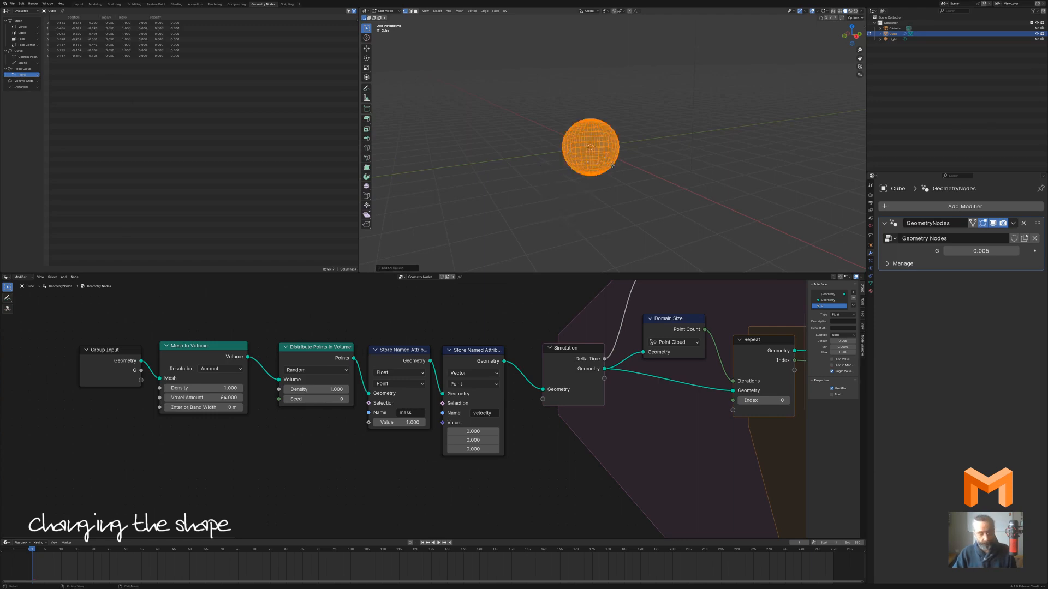
key(s)
key(z)
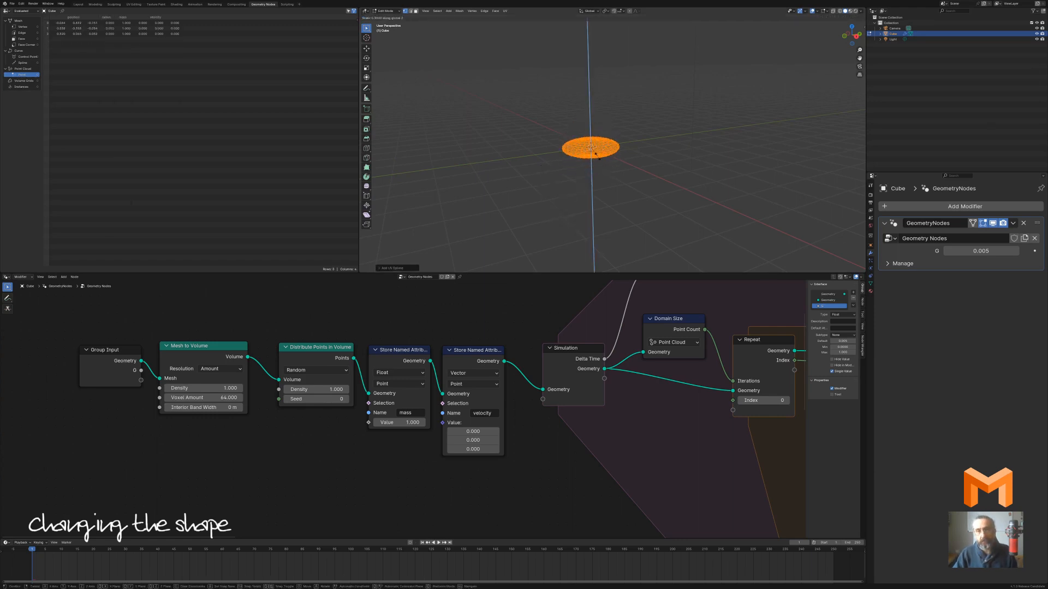
click(595, 157)
Enlarge the flattened sphere in X and Y only into a wide disc, and return to Object Mode
middle_drag(581, 185, 602, 179)
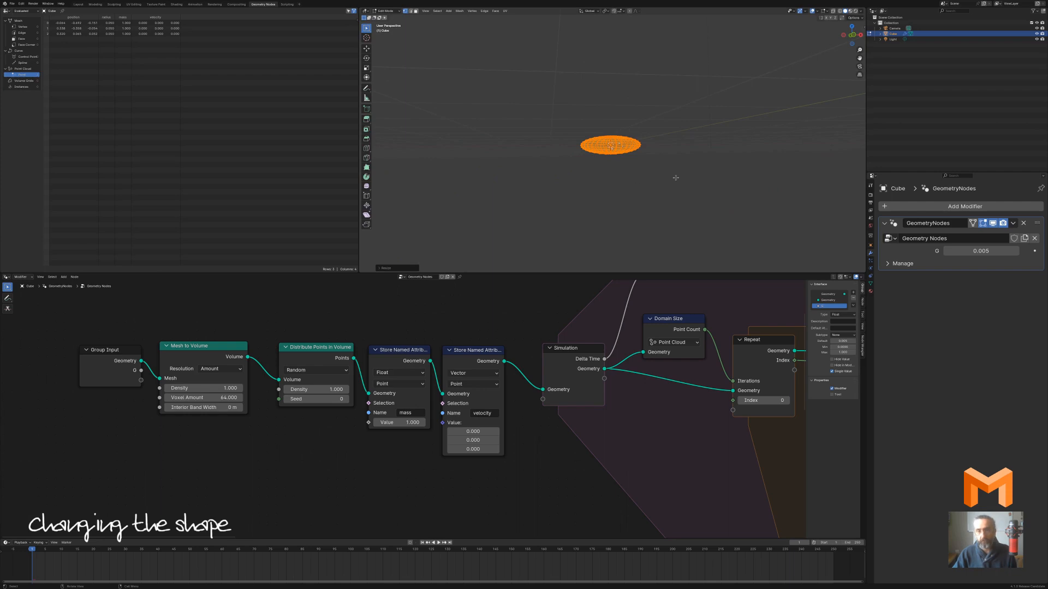
key(KP_1)
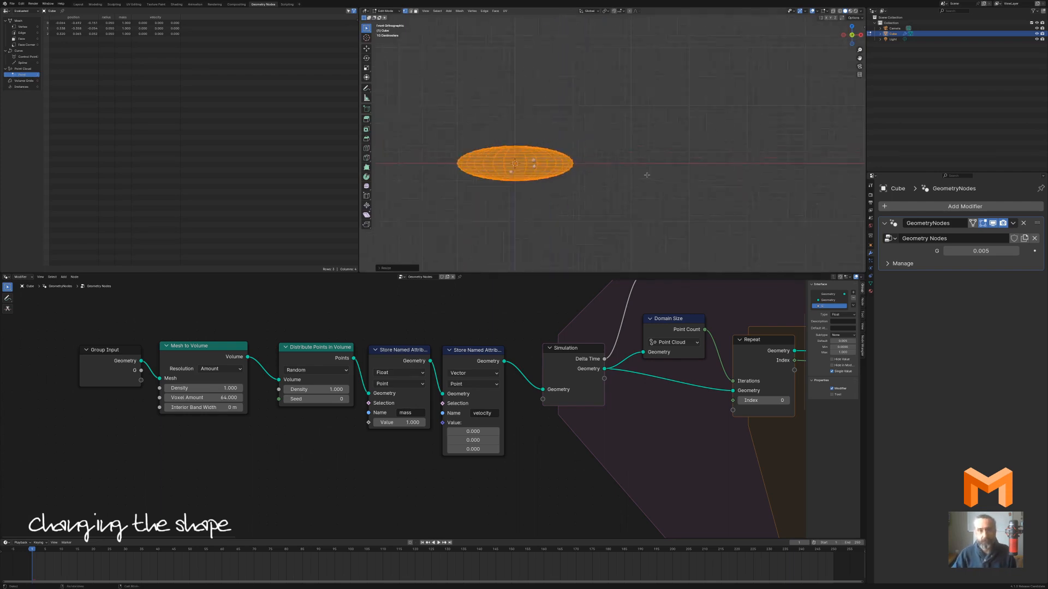
middle_drag(640, 179, 667, 176)
key(s)
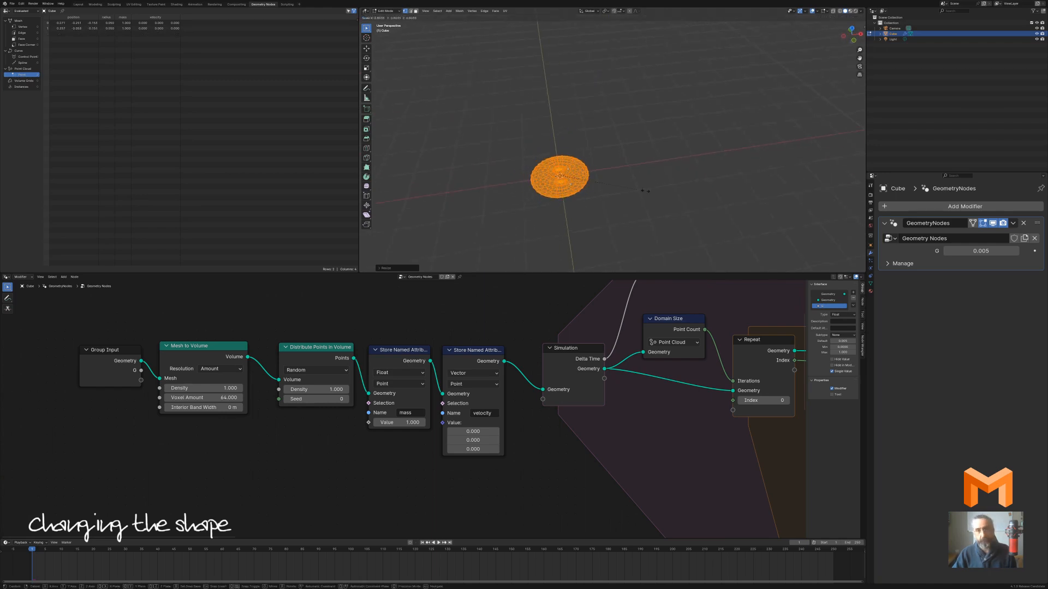
key(shift+z)
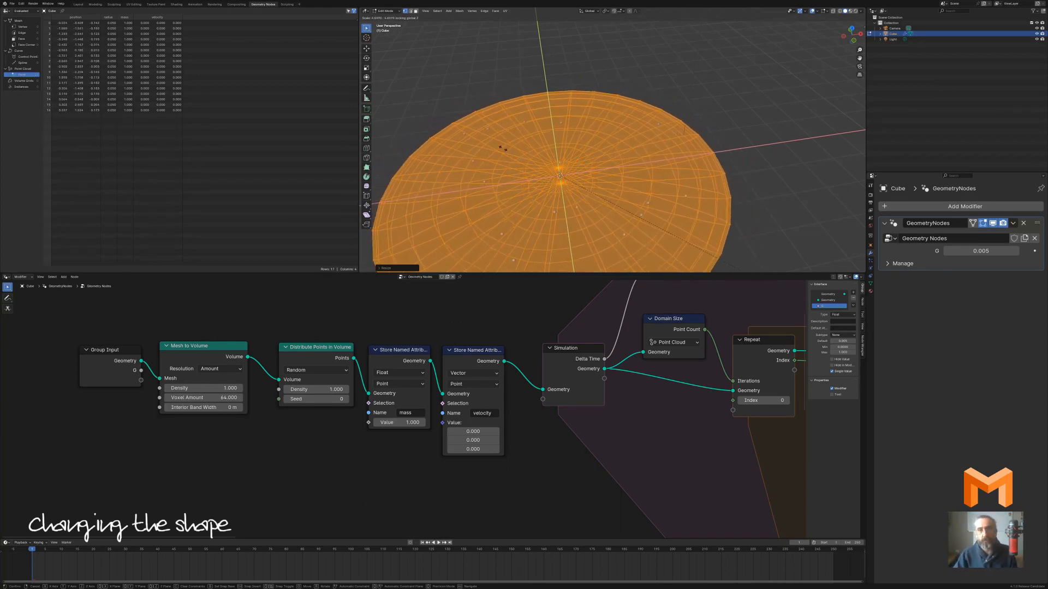
click(617, 213)
scroll(655, 214, down, 4)
middle_drag(655, 214, 641, 203)
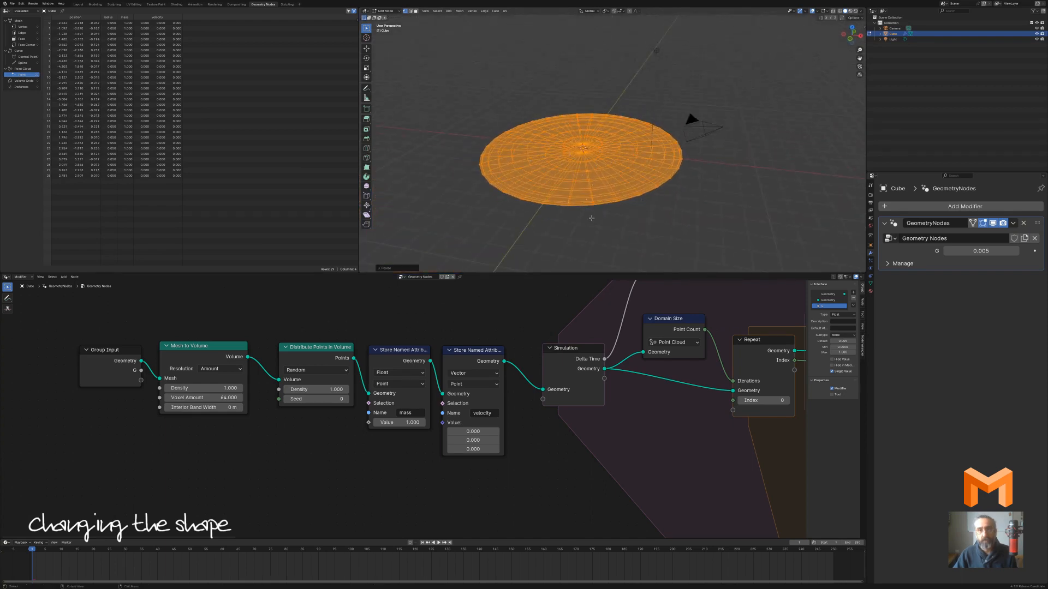
key(Tab)
scroll(585, 254, up, 3)
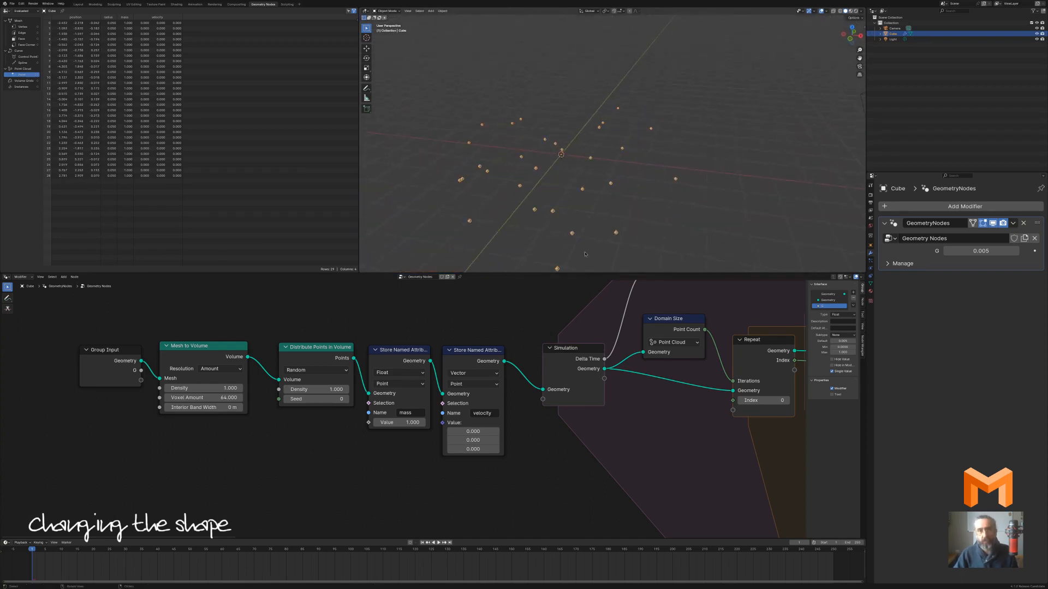
Raise the Distribute Points in Volume density to 19.8
click(316, 386)
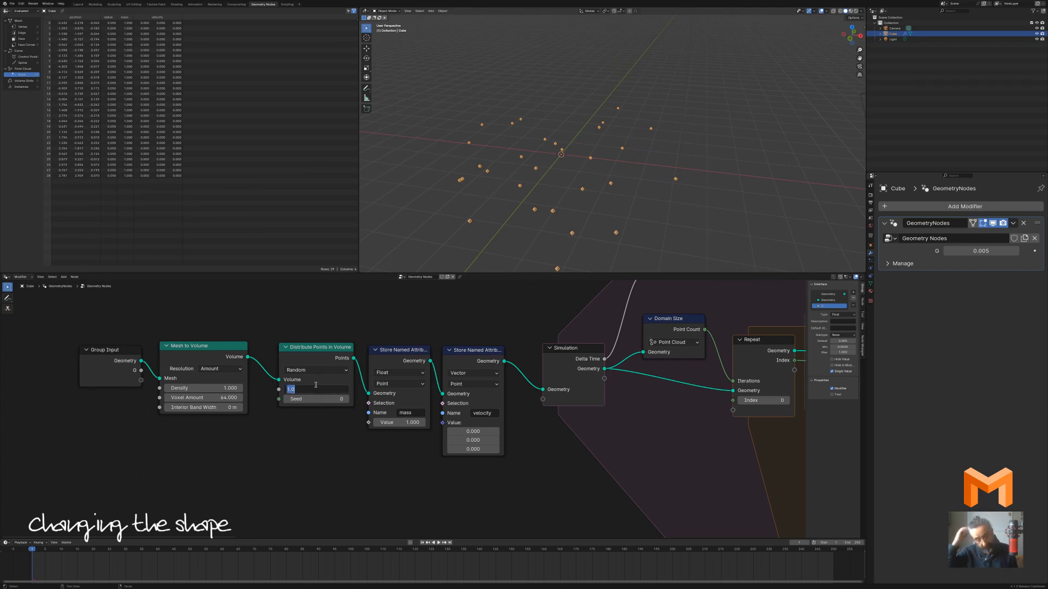
text(3)
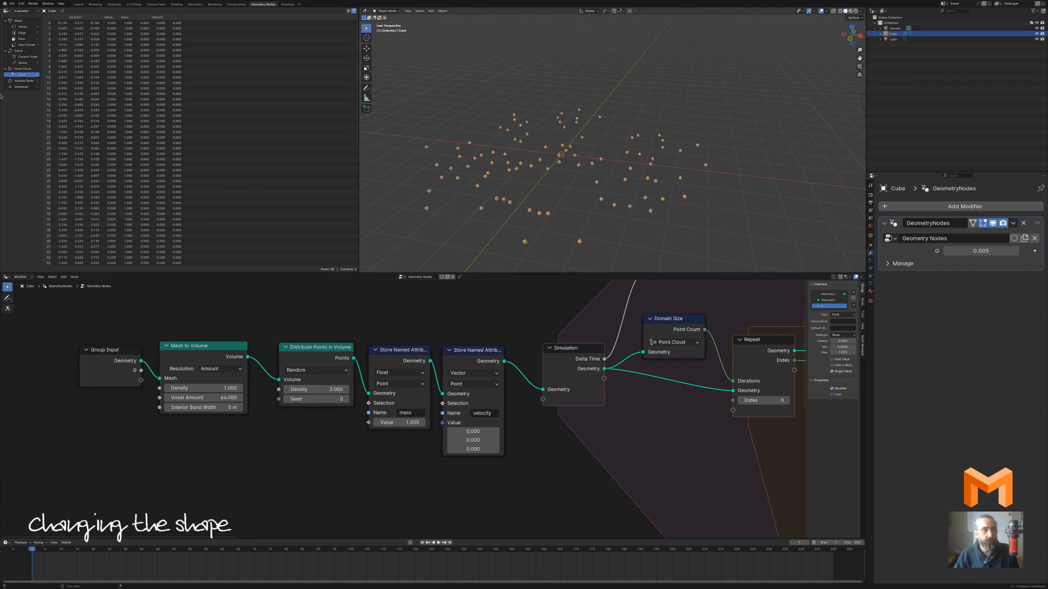
scroll(517, 246, down, 3)
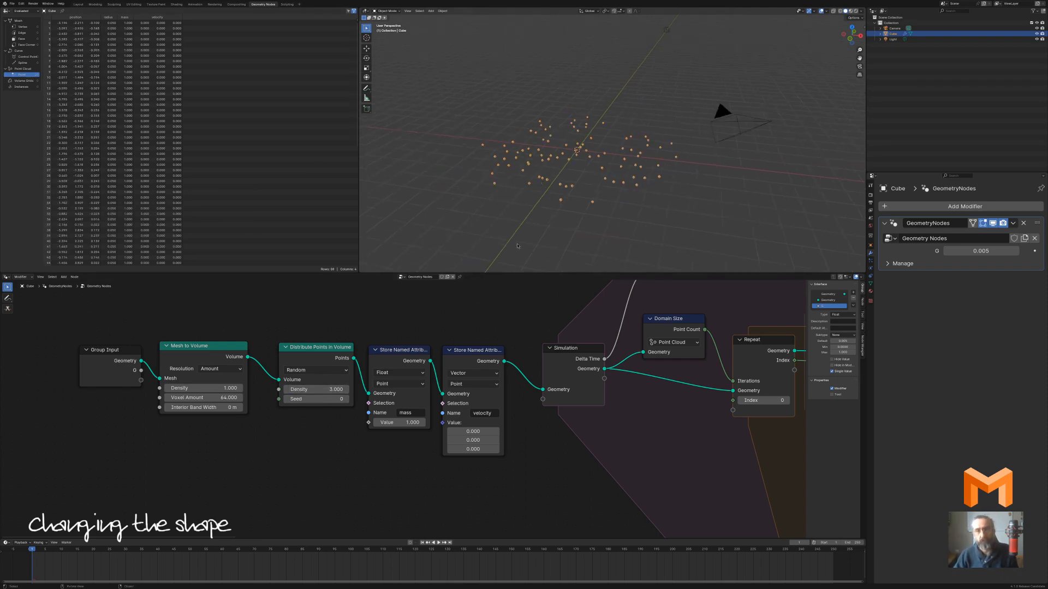
drag(348, 397, 399, 396)
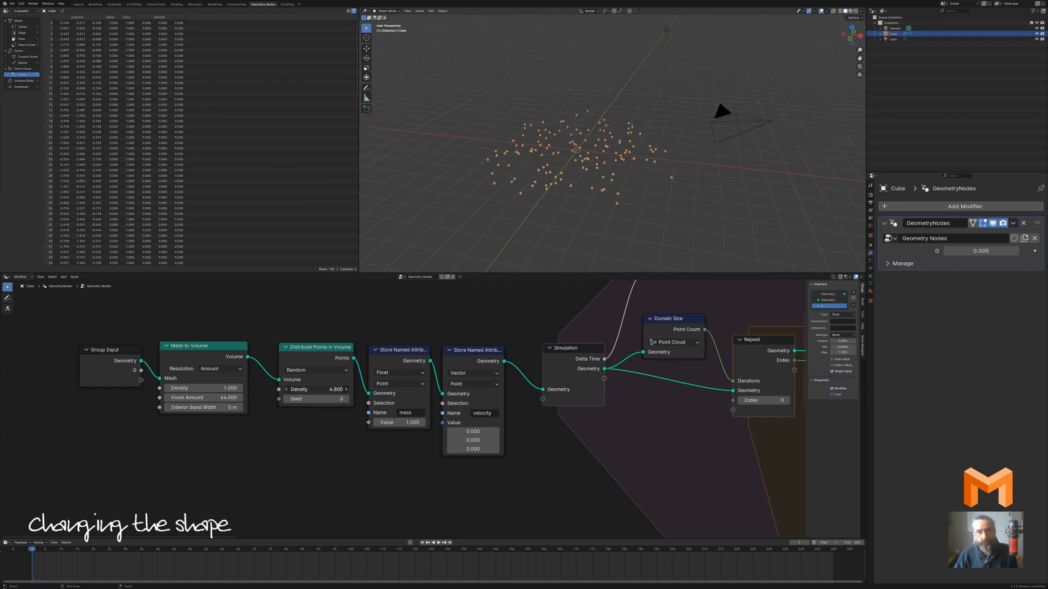
drag(322, 390, 491, 389)
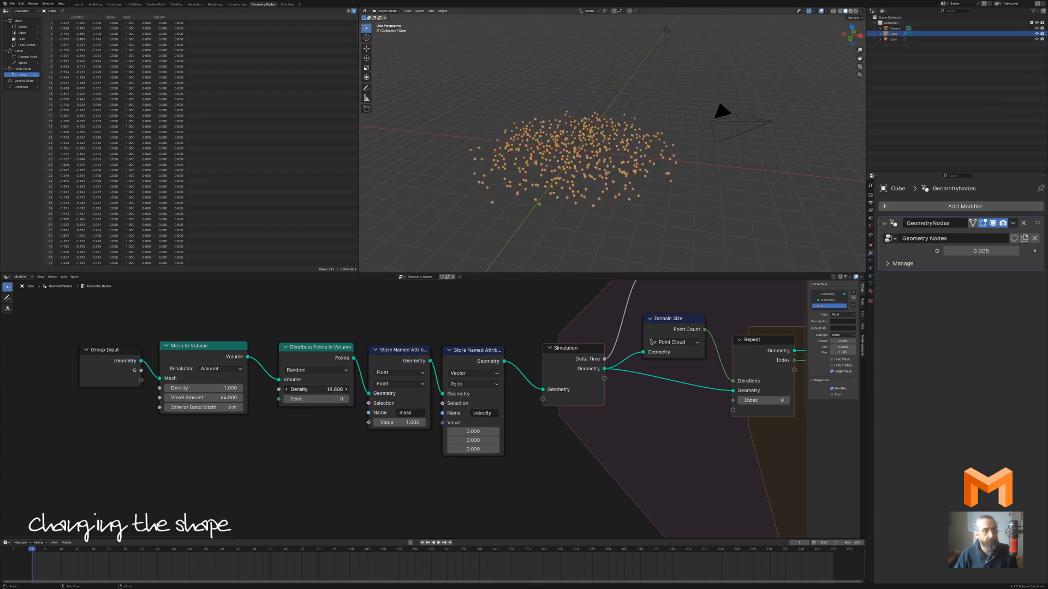
Play the simulation with the denser disc, observe the bodies' motion from several angles, and reset it to the first frame
scroll(573, 180, down, 1)
scroll(573, 180, up, 3)
middle_drag(573, 180, 579, 201)
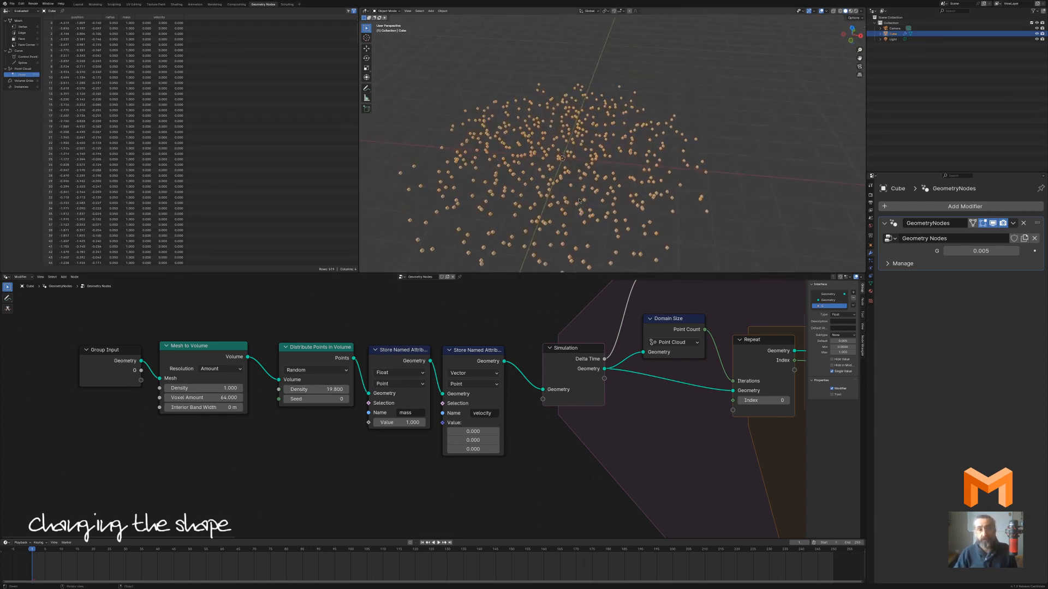
scroll(580, 201, down, 1)
key(space)
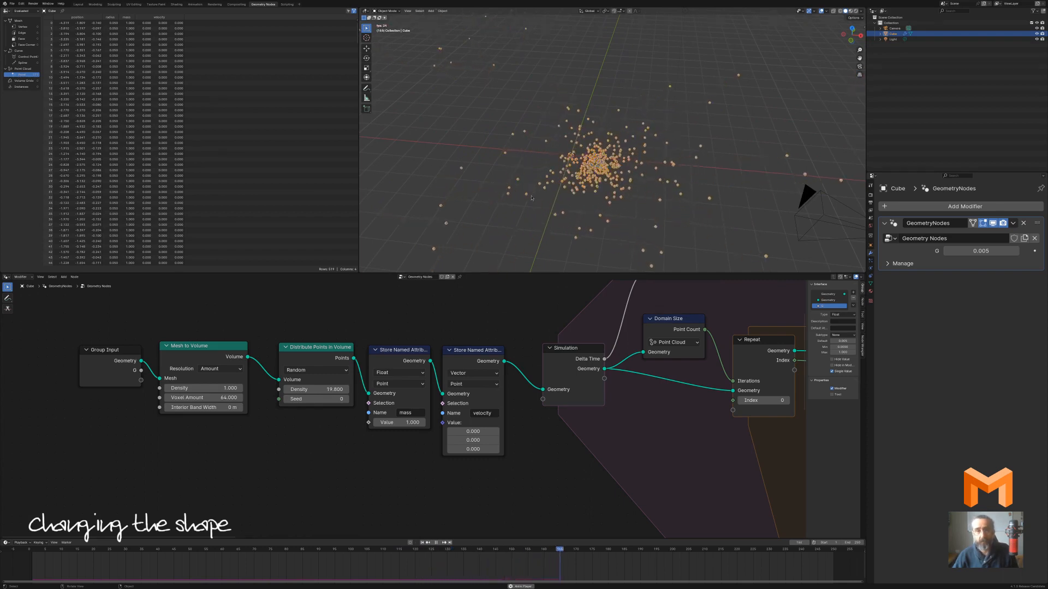
middle_drag(674, 217, 616, 199)
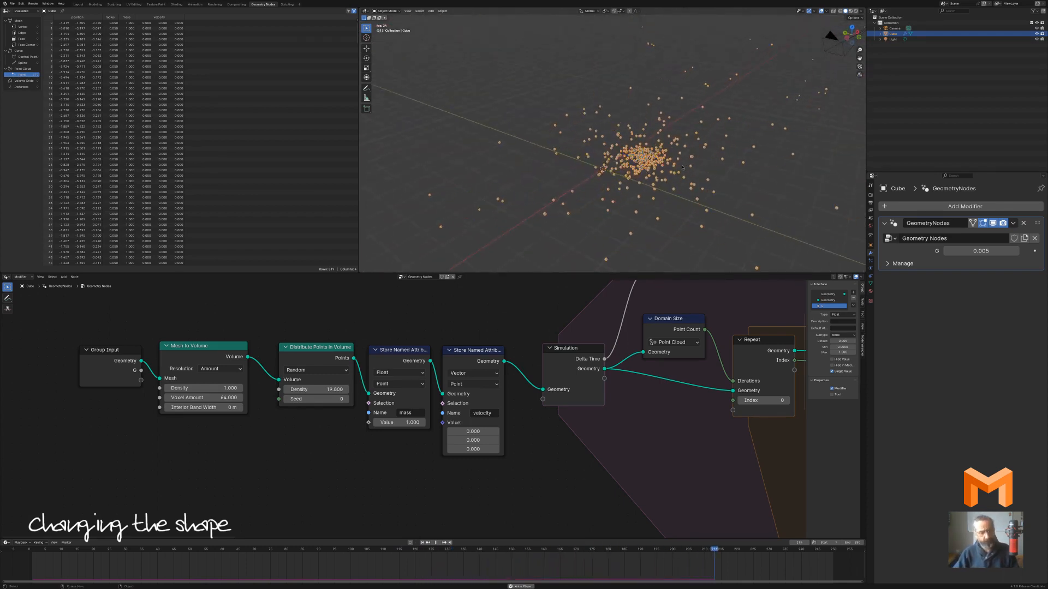
key(Escape)
key(space)
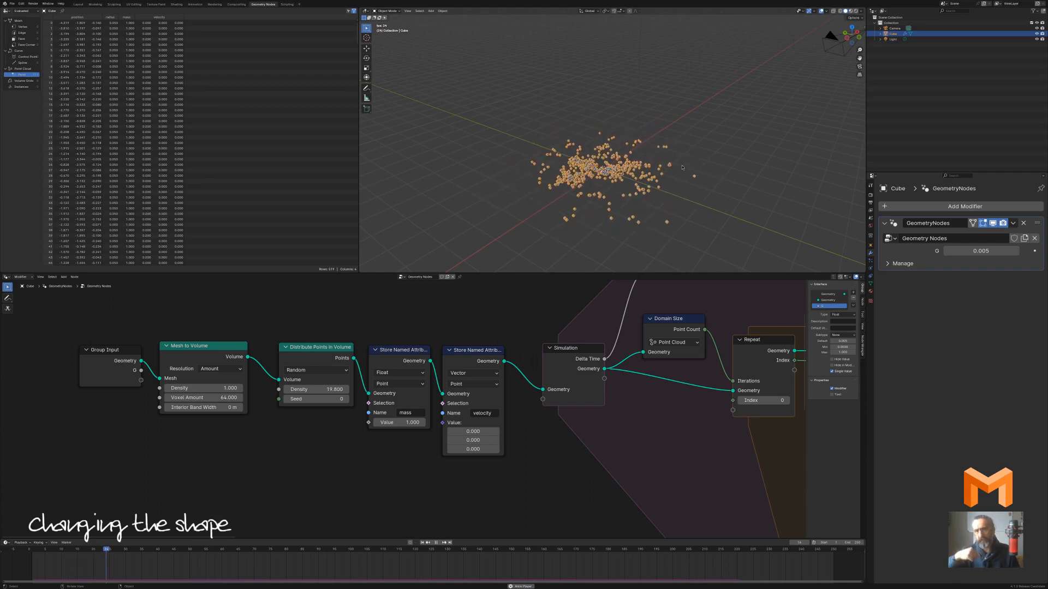
key(Escape)
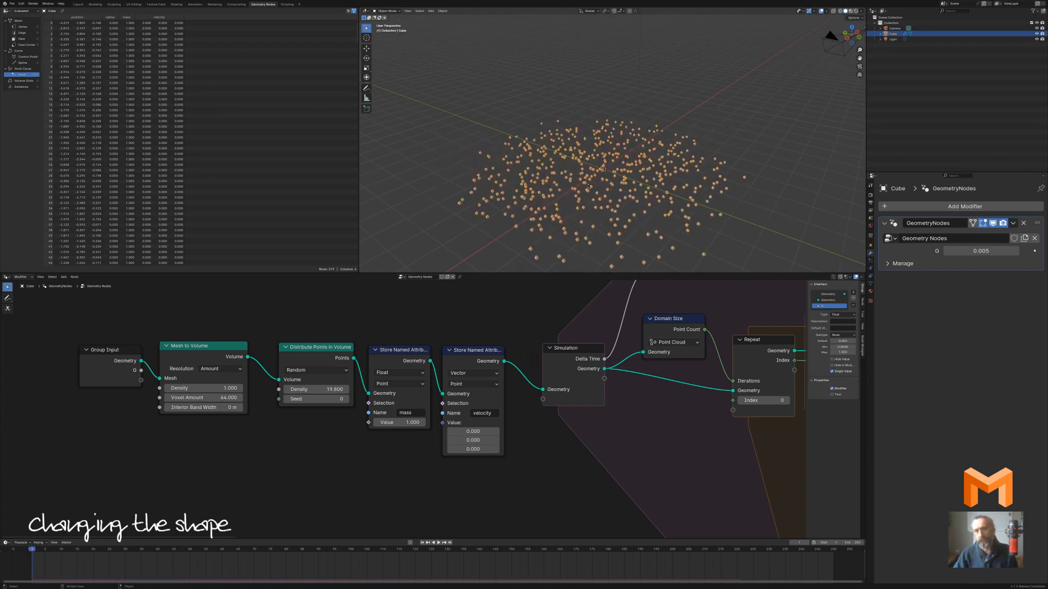
Set the modifier's G value to 0.001, play the simulation with it, and reset it to the first frame
click(988, 249)
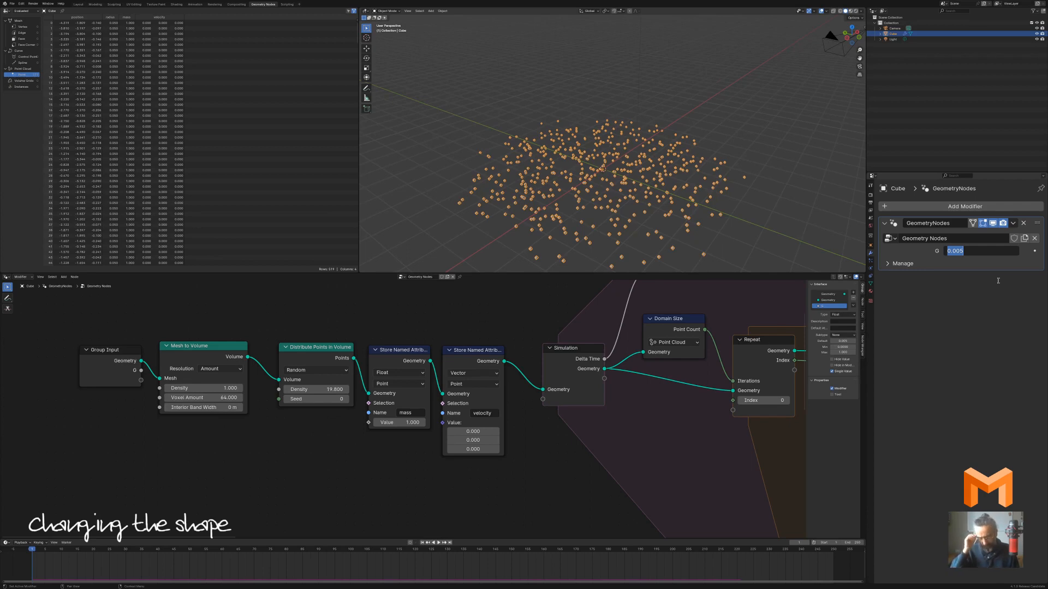
key(End)
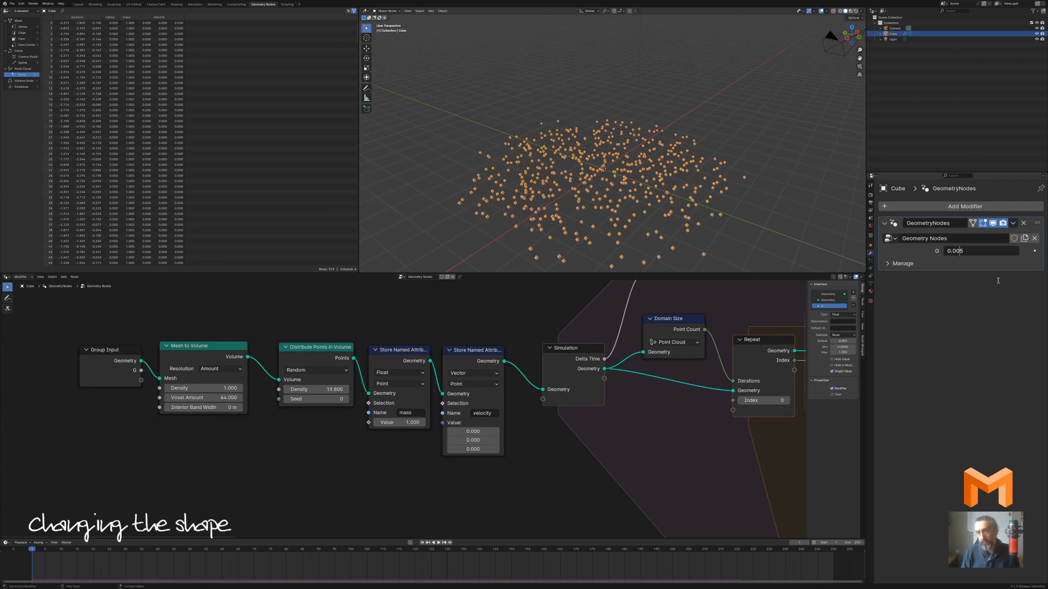
key(shift+Right)
key(BackSpace)
text(1)
key(Return)
key(space)
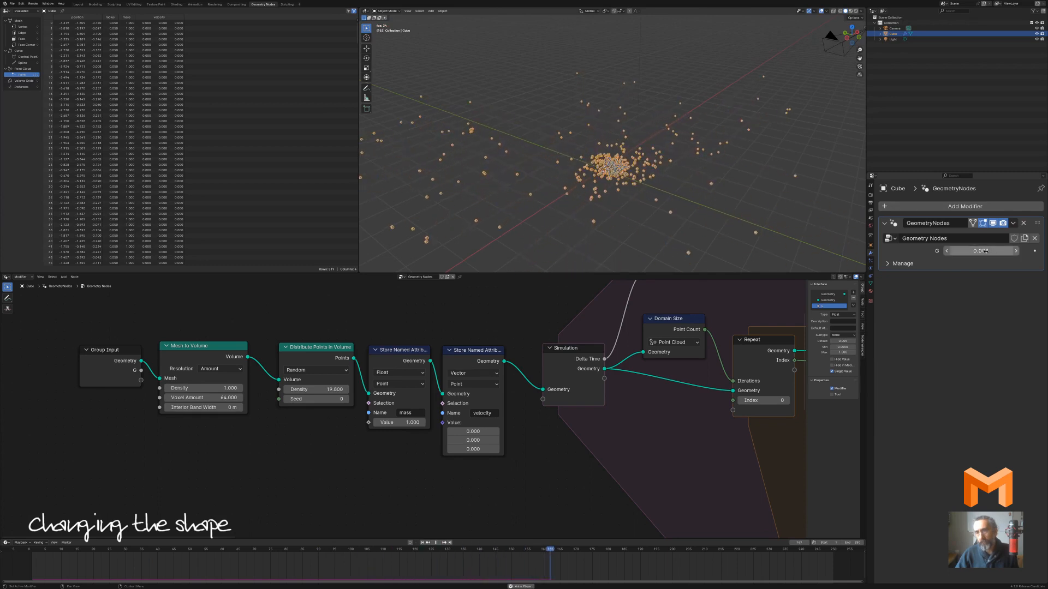
click(985, 251)
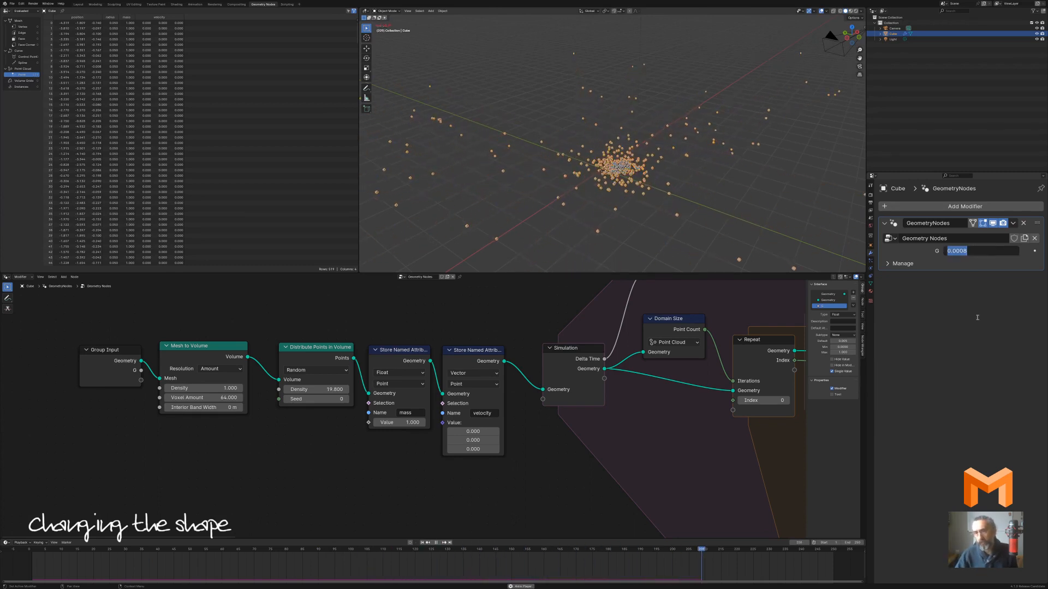
text(0.001)
key(Return)
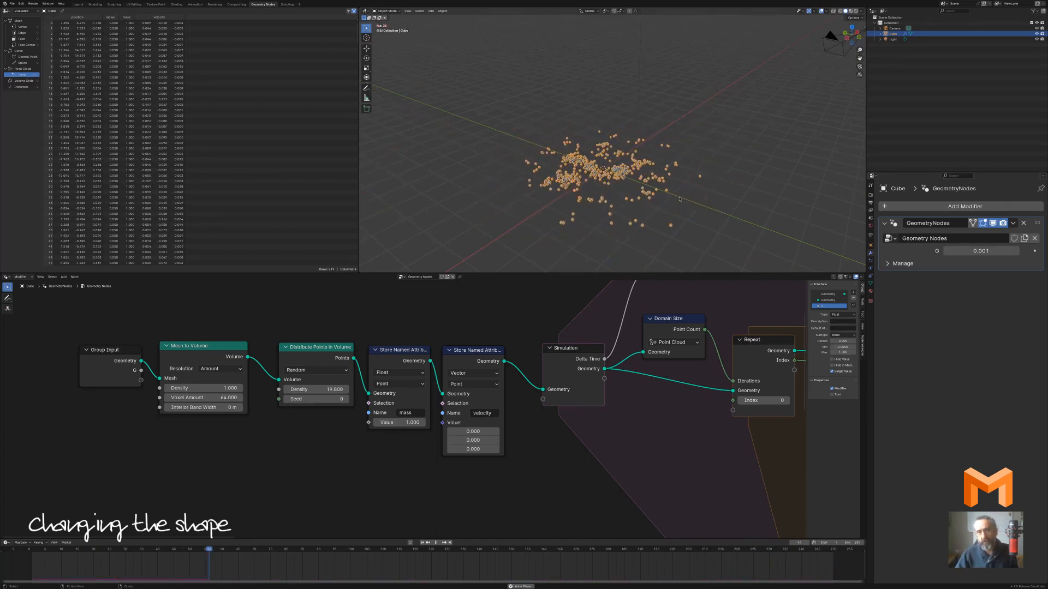
key(Escape)
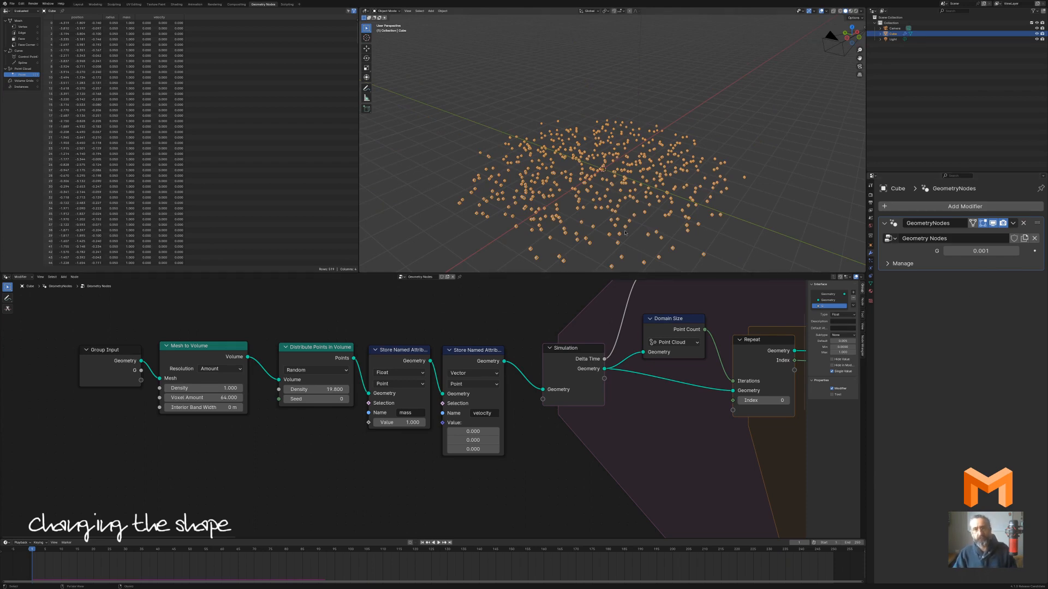
Move the node chain from Group Input through the velocity Store Named Attribute away from the Simulation zone to make room
middle_drag(677, 186, 690, 216)
scroll(459, 460, down, 1)
scroll(537, 470, down, 1)
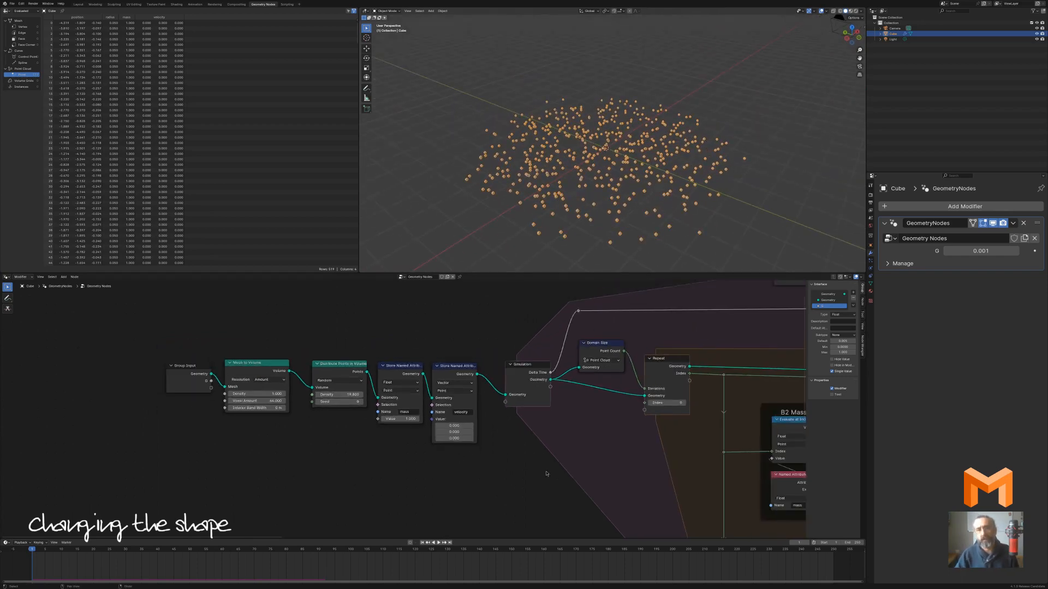
scroll(623, 233, up, 4)
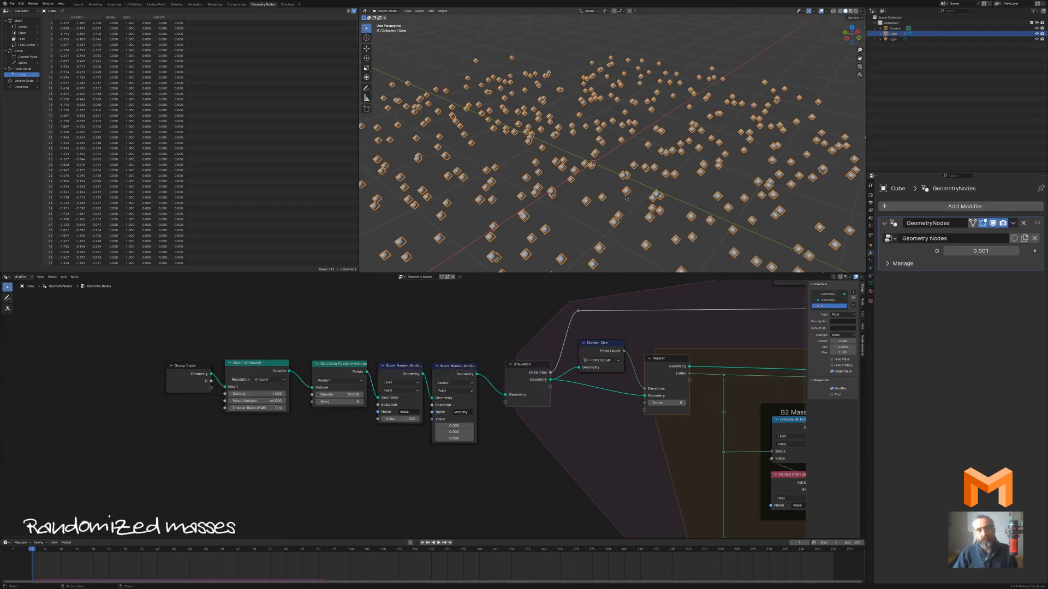
scroll(368, 442, up, 5)
middle_drag(402, 460, 550, 442)
scroll(538, 453, down, 2)
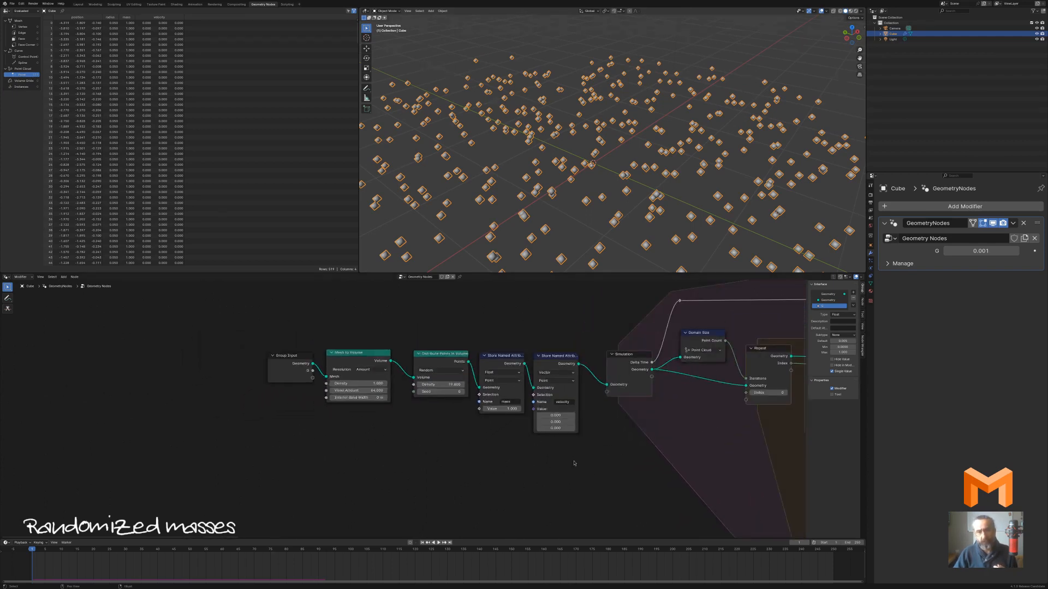
drag(575, 463, 298, 341)
drag(502, 356, 428, 376)
click(444, 330)
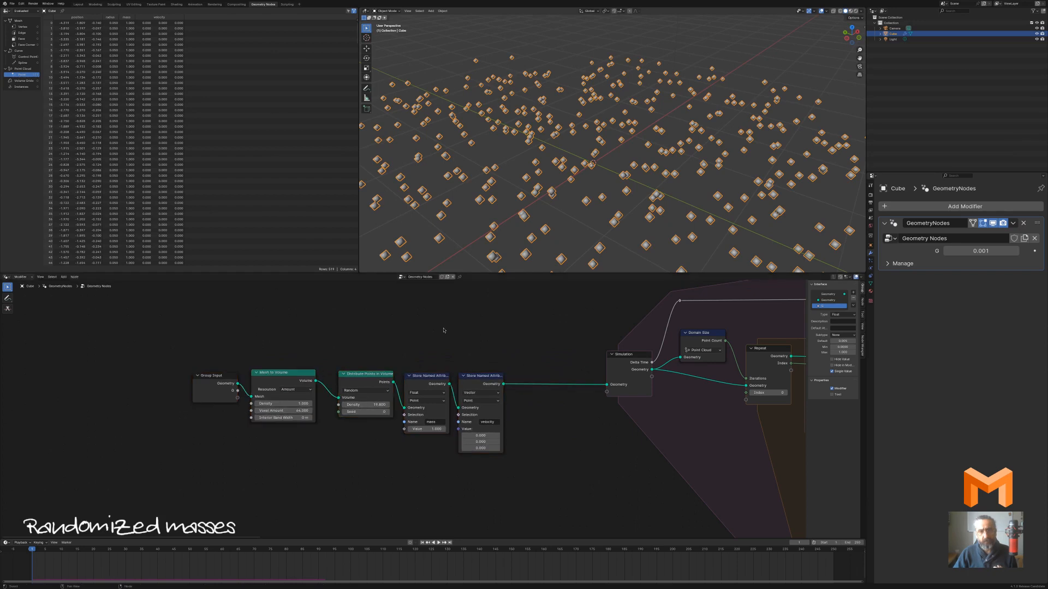
Add a Random Value node feeding the Value of the mass Store Named Attribute and place it beside that node
scroll(444, 330, up, 4)
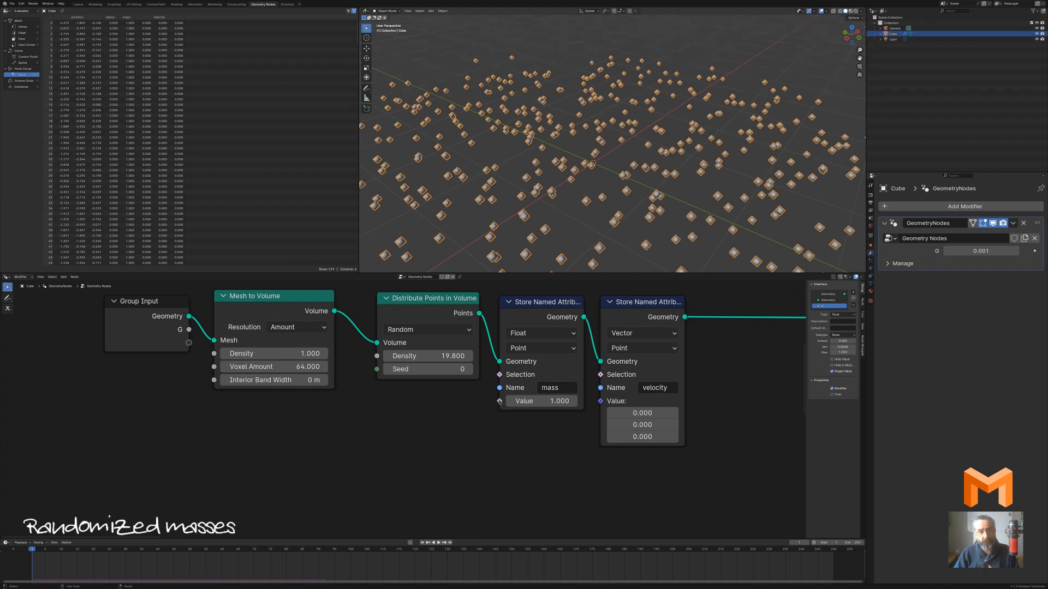
drag(499, 401, 396, 458)
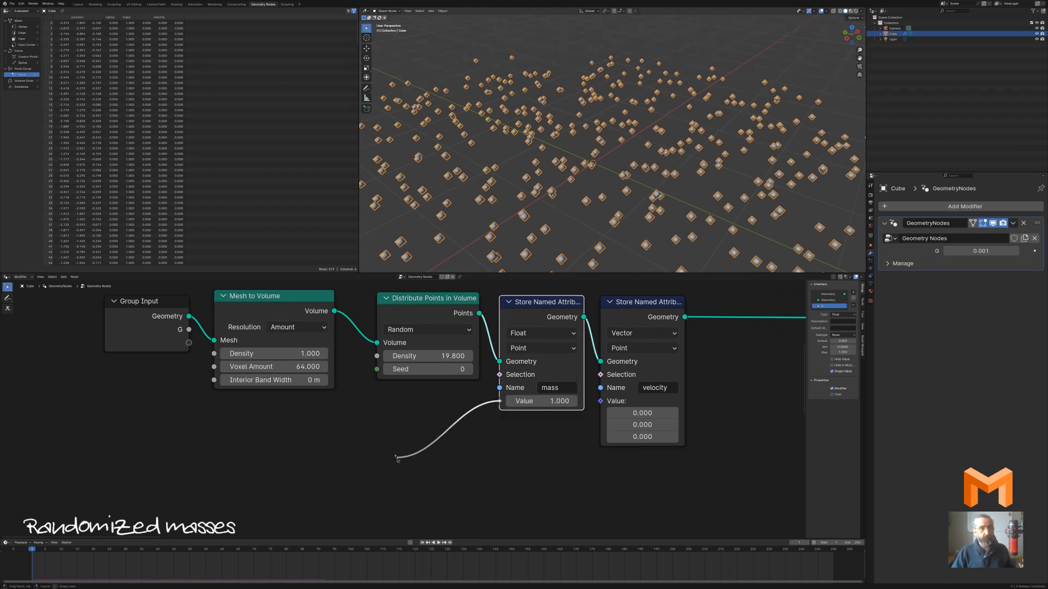
drag(396, 458, 396, 457)
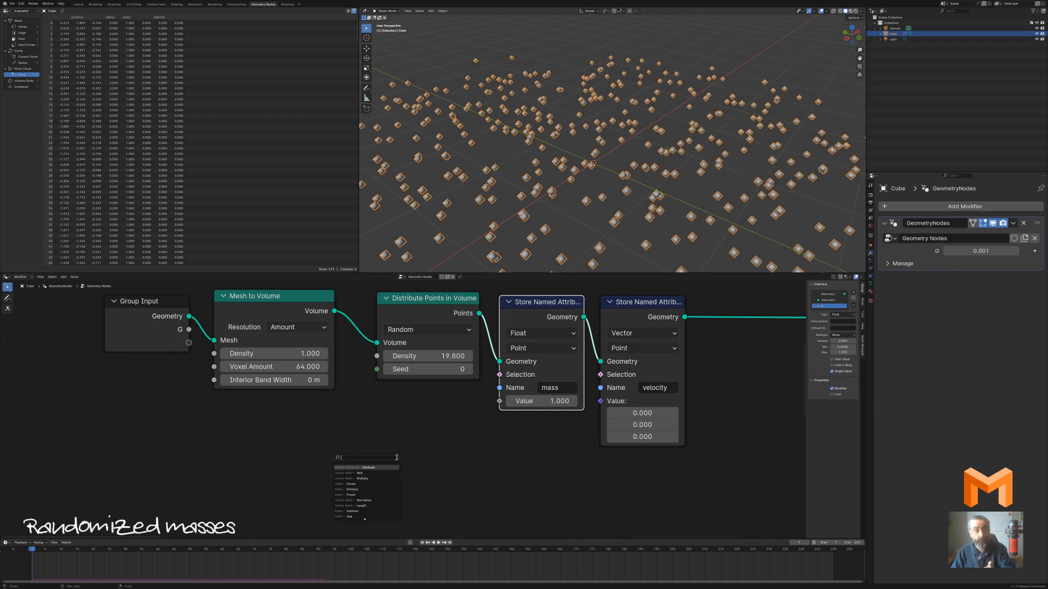
text(random)
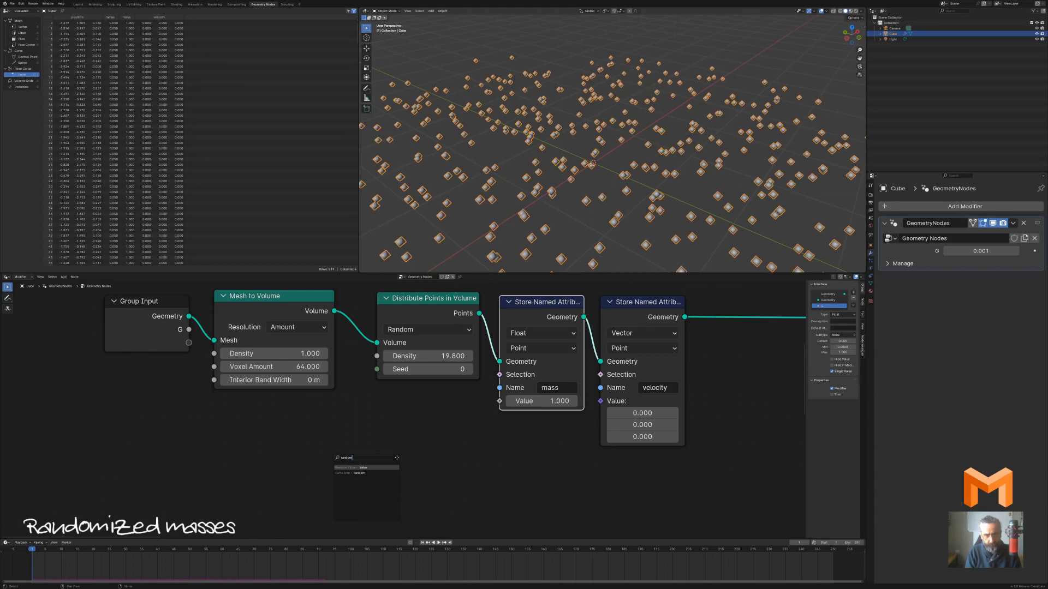
key(Return)
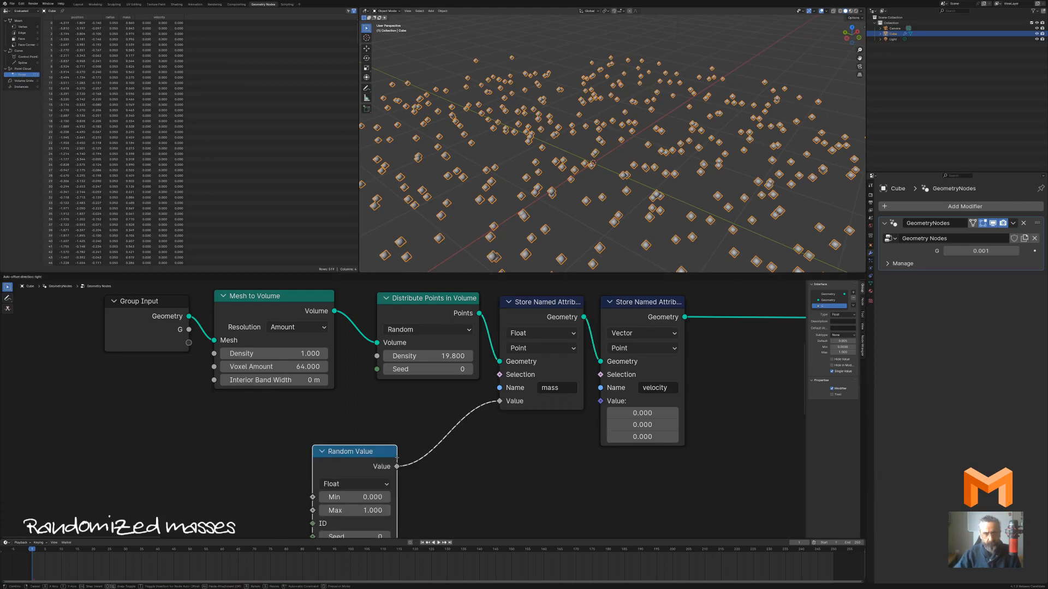
click(443, 435)
Set the Random Value node's range to a minimum of 1 and a maximum of 8
click(430, 441)
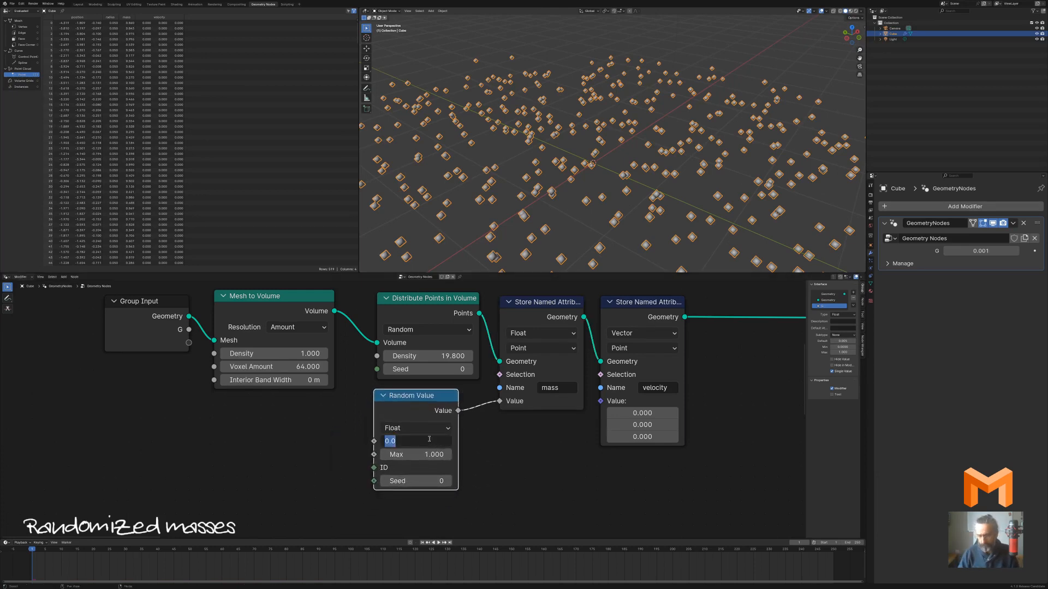
text(1)
key(Return)
click(430, 454)
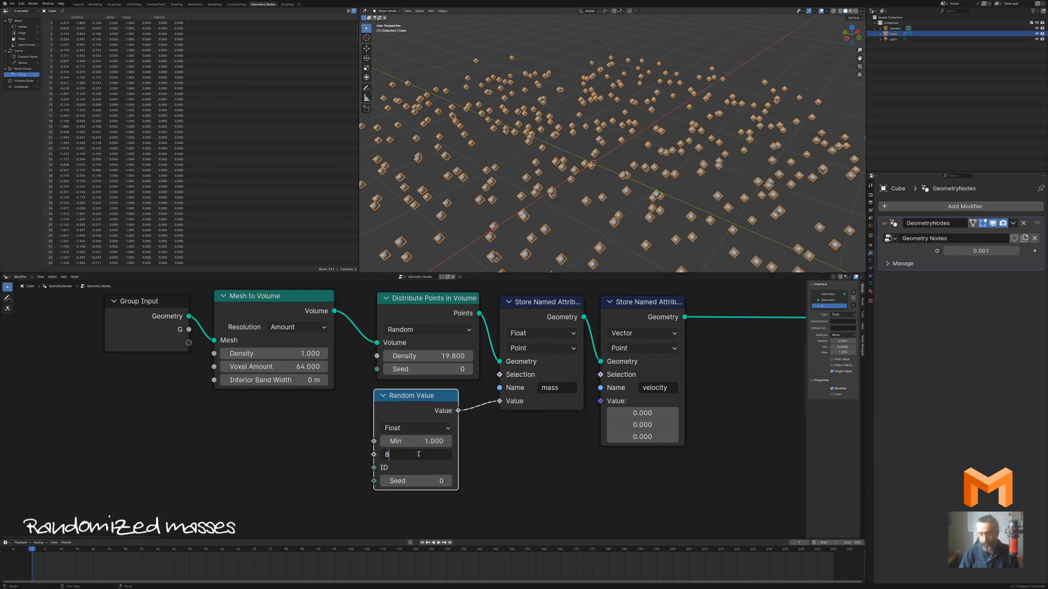
text(8)
key(Return)
Move all the setup nodes, including Random Value, still farther from the Simulation zone
scroll(540, 436, down, 1)
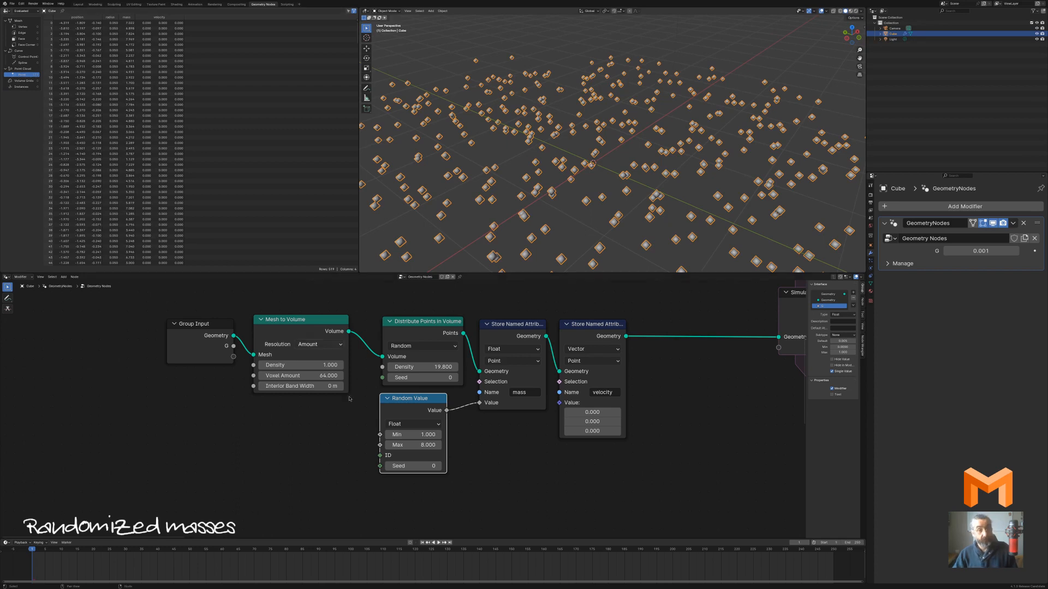
scroll(525, 457, down, 2)
drag(511, 467, 213, 320)
key(g)
click(499, 393)
click(499, 393)
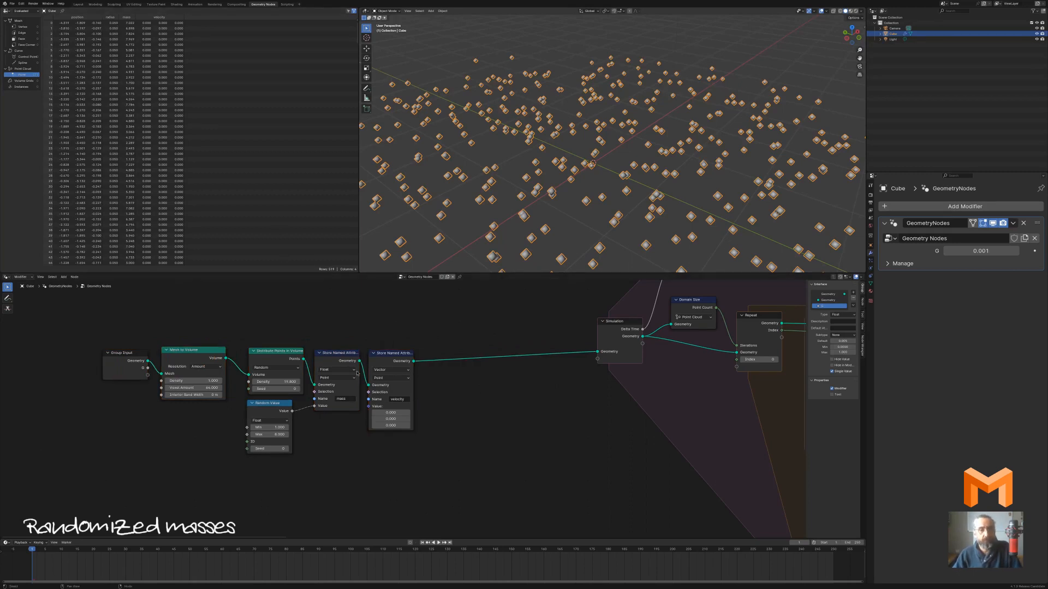
Tidy the layout by moving Random Value lower beneath the chain and shifting Distribute Points in Volume closer to Mesh to Volume
scroll(268, 492, up, 2)
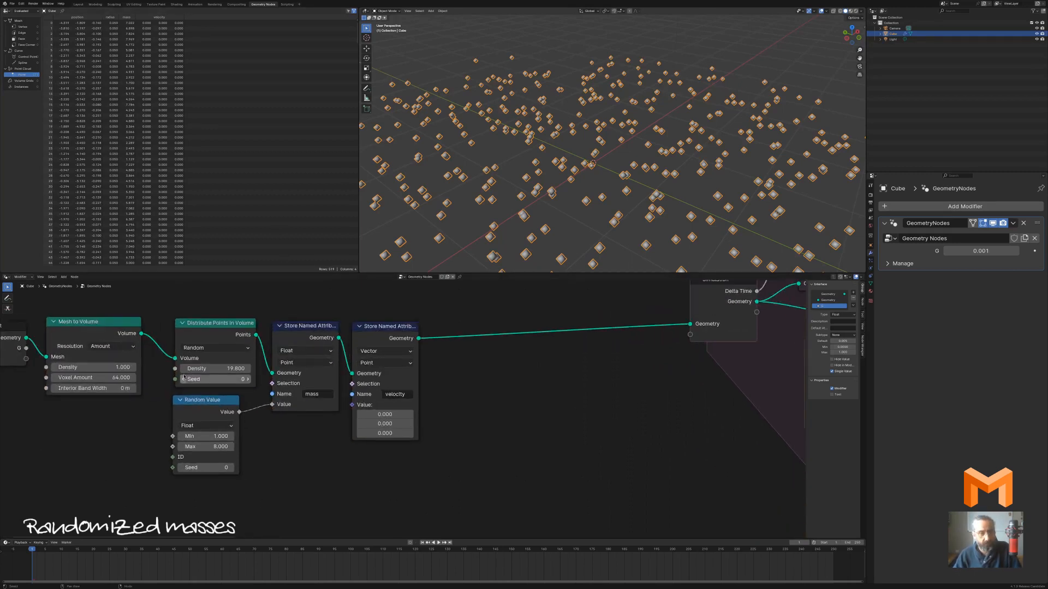
drag(219, 404, 183, 429)
scroll(409, 414, down, 3)
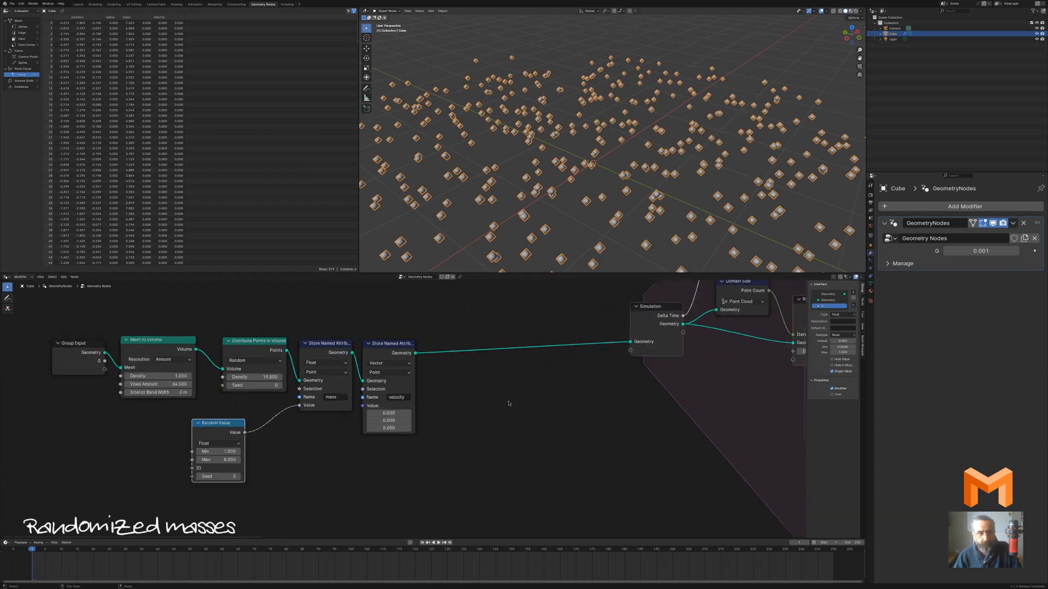
middle_drag(384, 443, 513, 436)
scroll(388, 415, up, 1)
scroll(389, 415, up, 2)
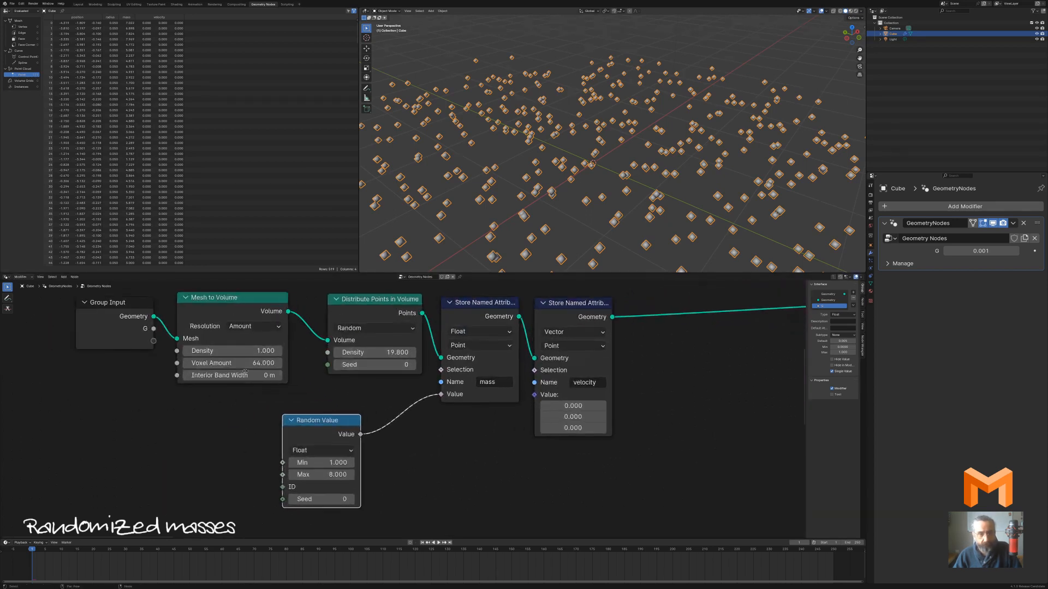
drag(369, 306, 354, 310)
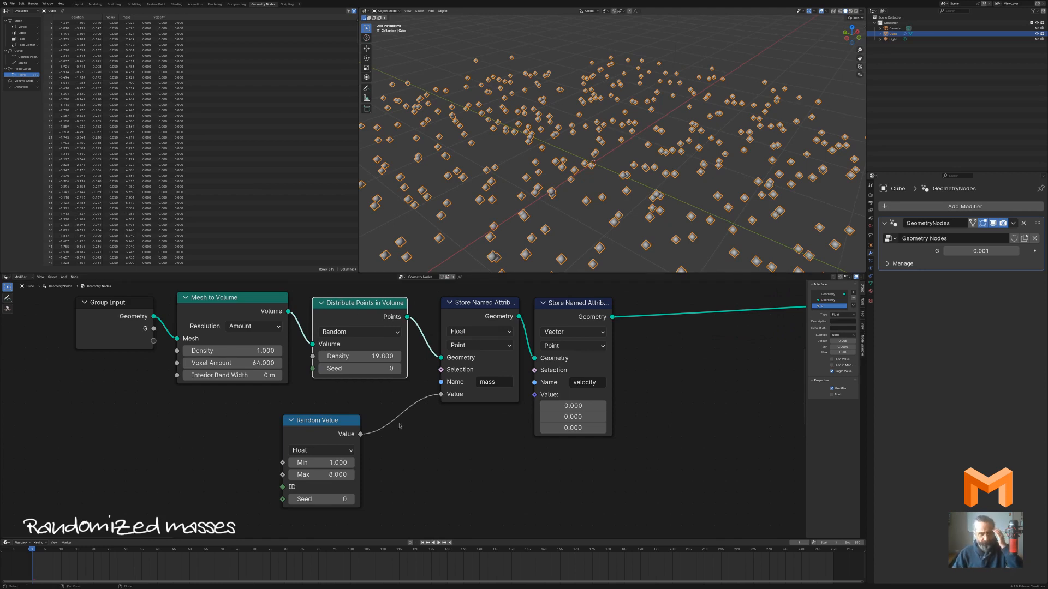
scroll(474, 441, down, 1)
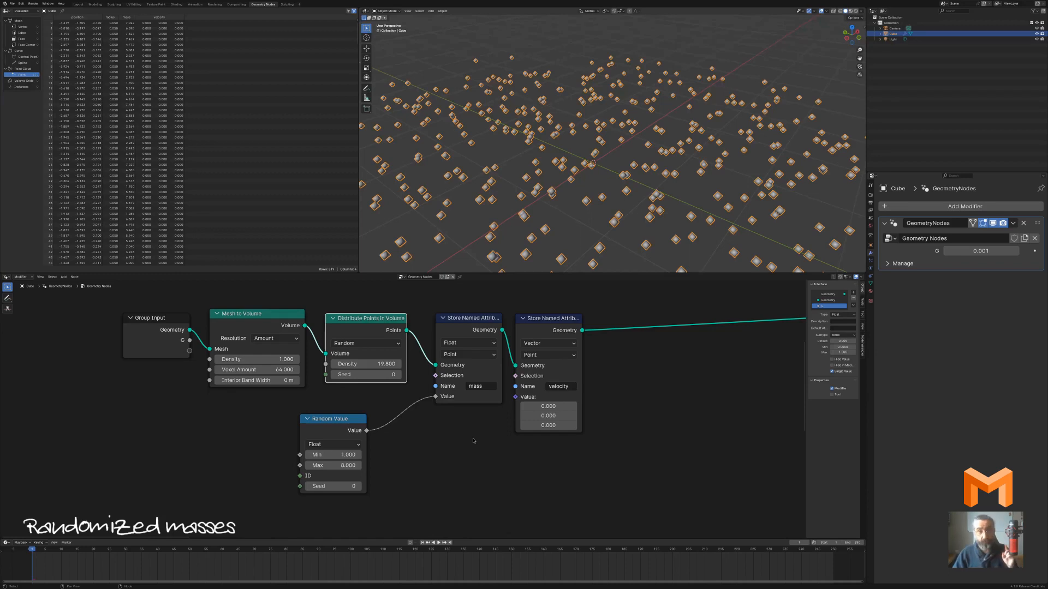
middle_drag(657, 418, 603, 400)
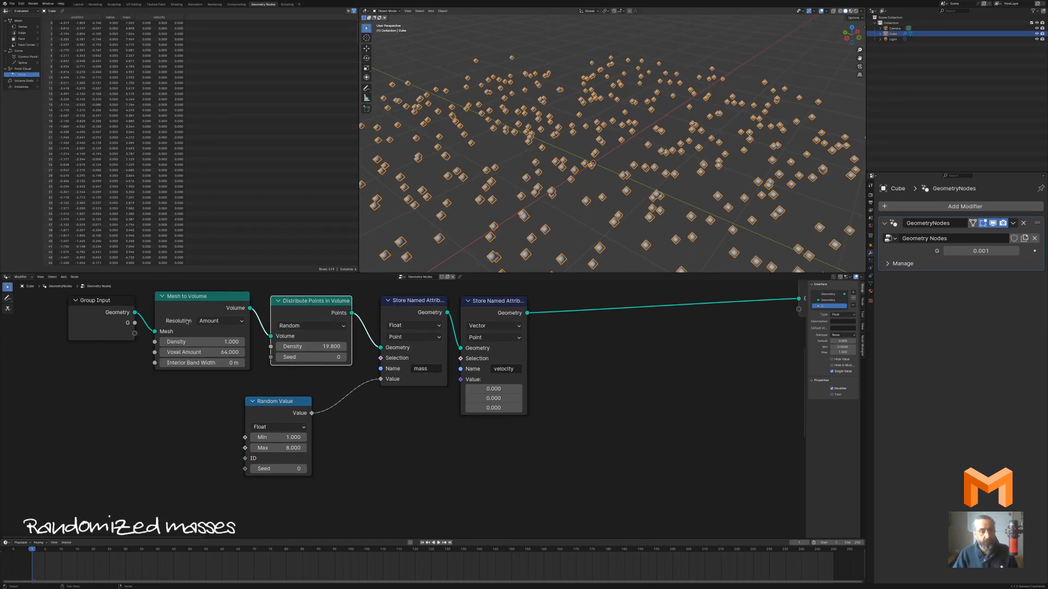
Insert a Set Point Radius node after the velocity Store Named Attribute and space it away from that node
click(586, 389)
key(shift+a)
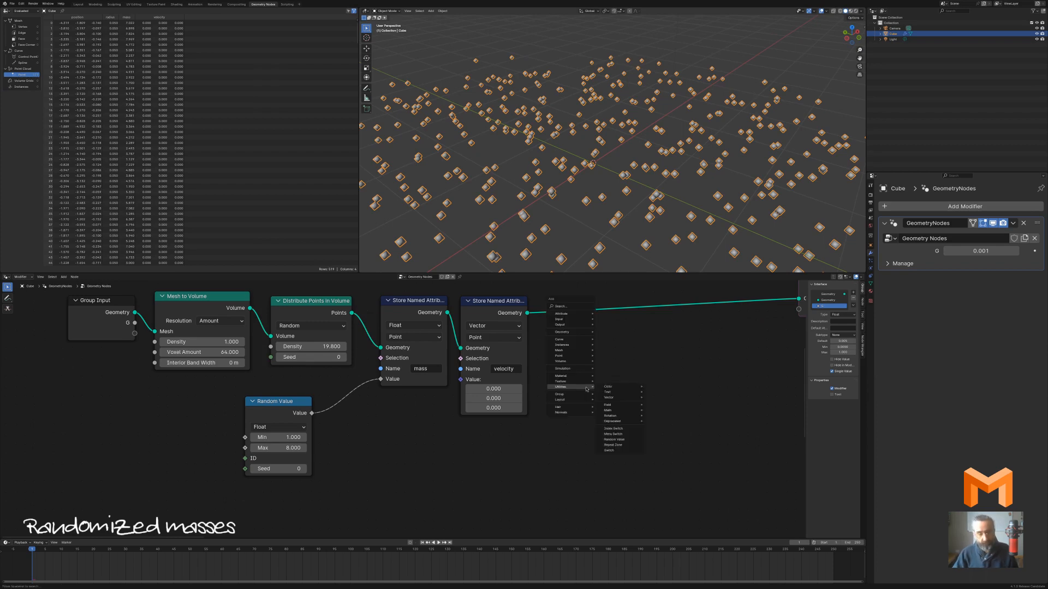
text(set po)
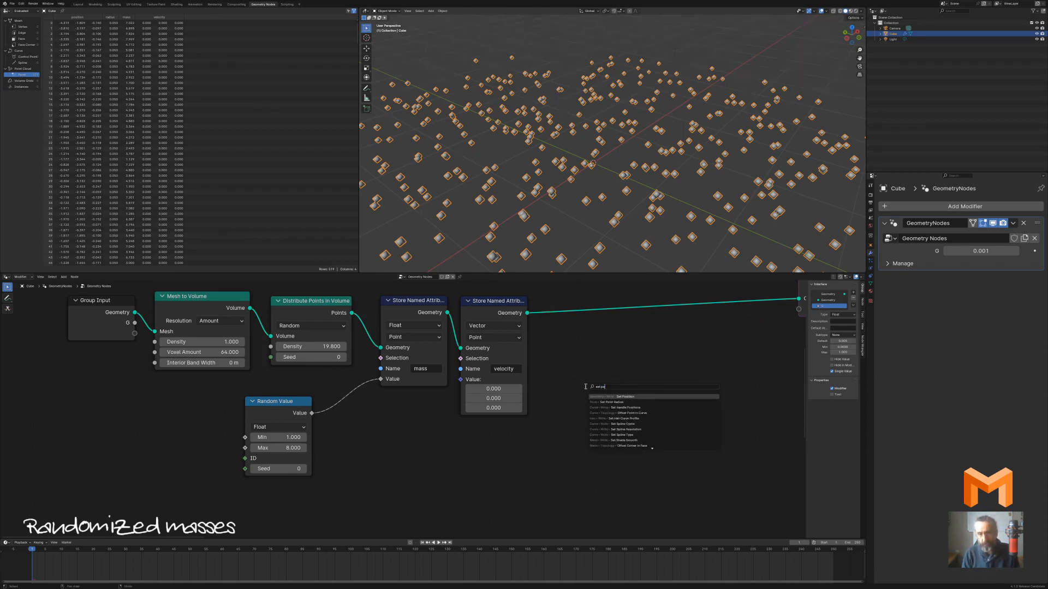
key(Down)
key(Return)
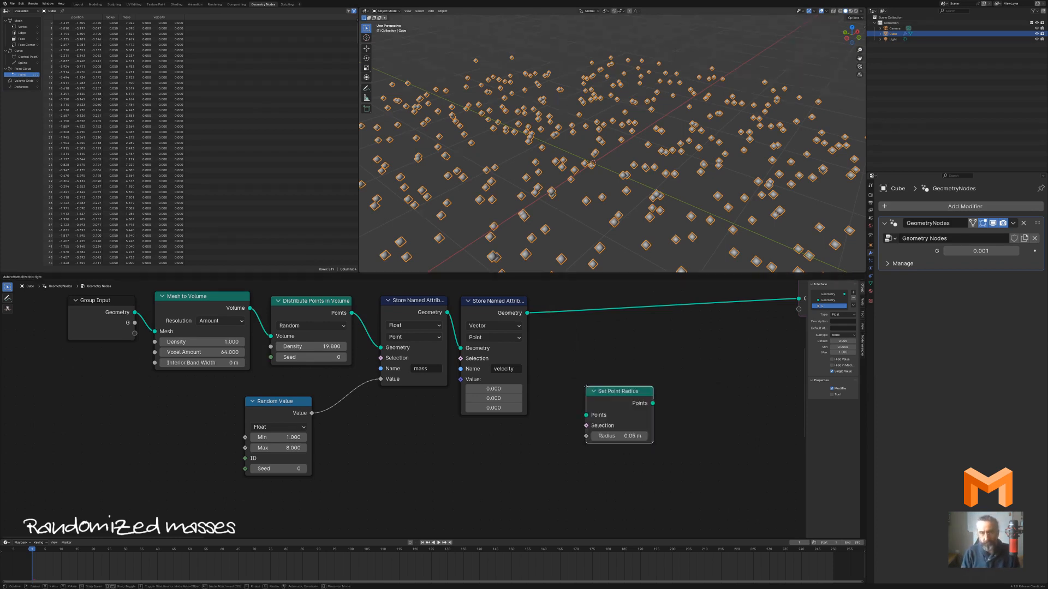
click(568, 306)
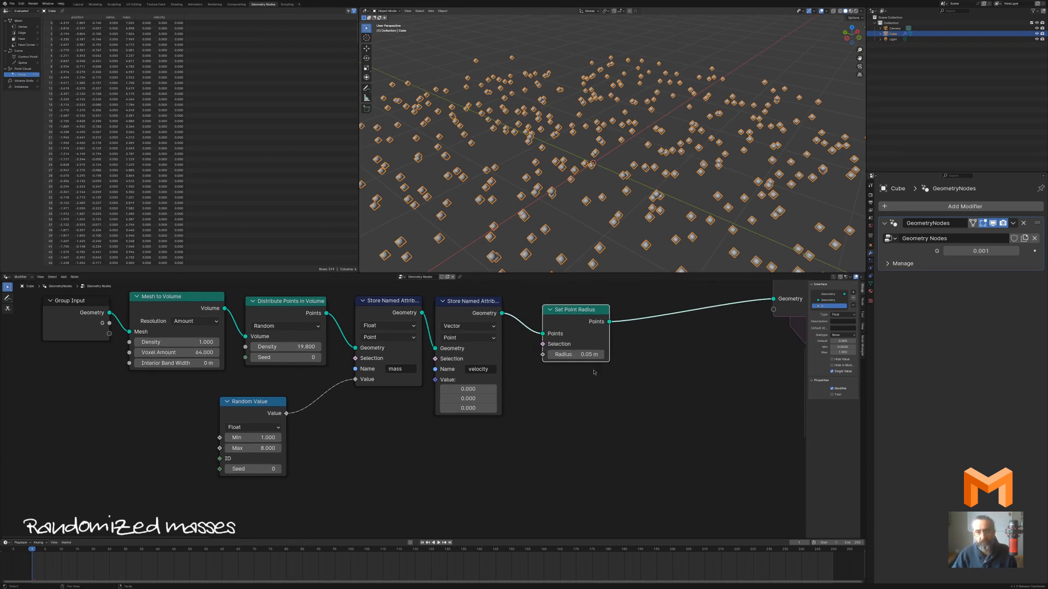
drag(562, 321, 594, 333)
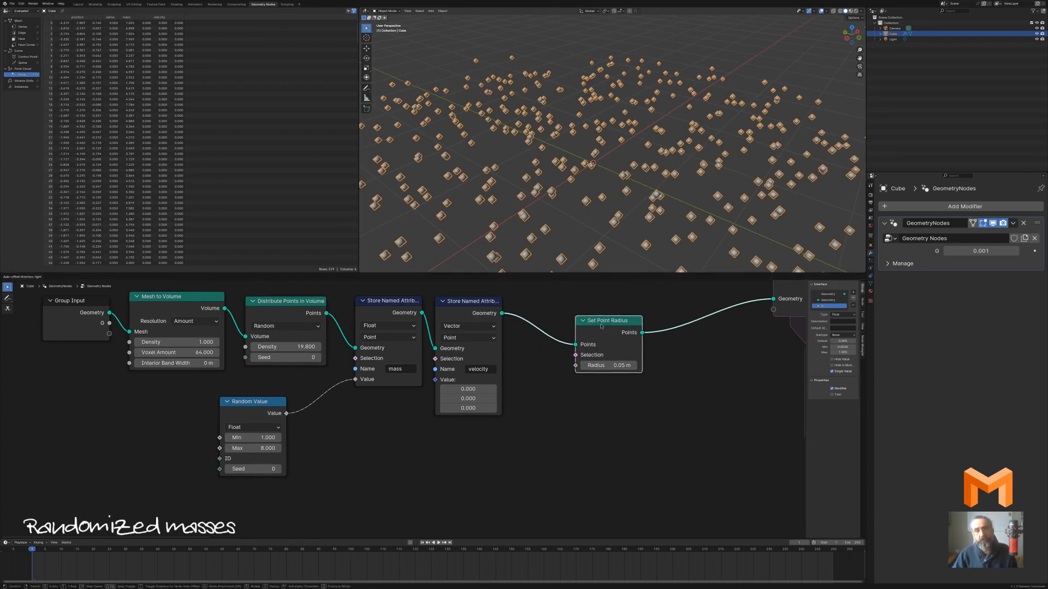
Move Random Value slightly lower and link its Value output to the Radius of Set Point Radius
drag(287, 415, 507, 468)
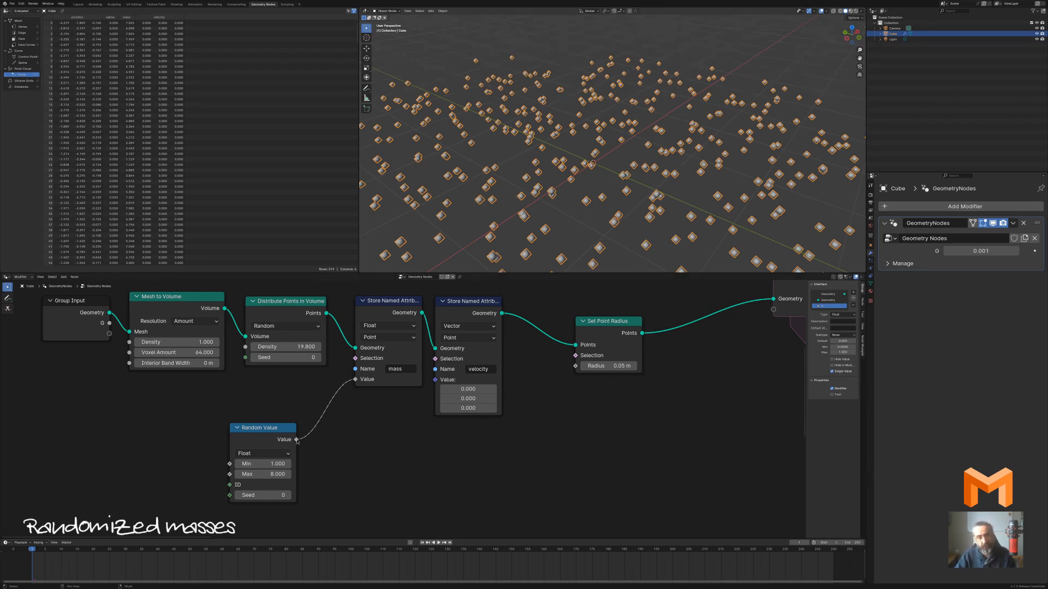
drag(297, 441, 593, 396)
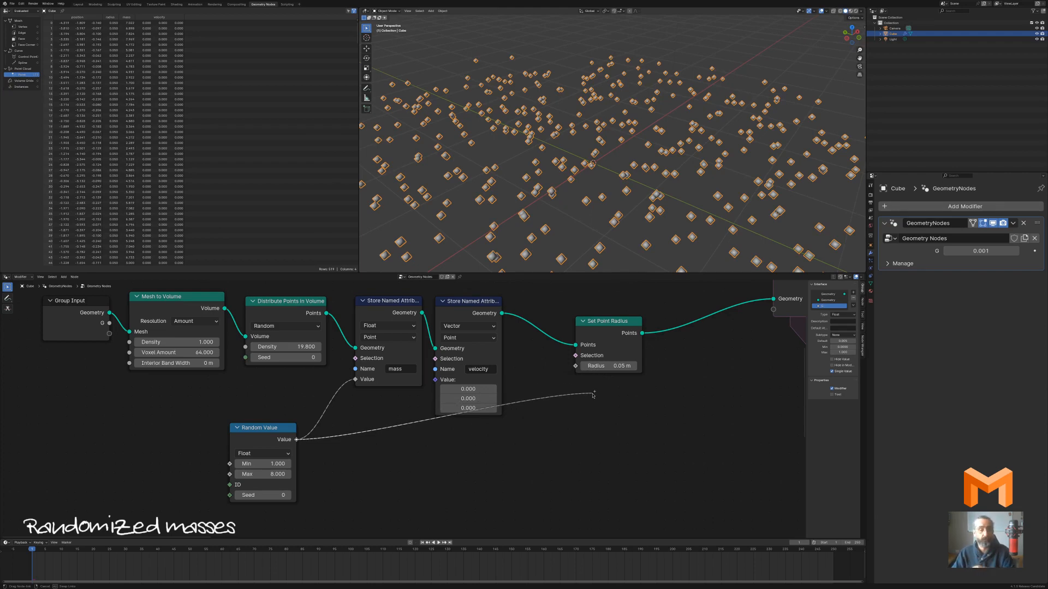
drag(593, 395, 575, 366)
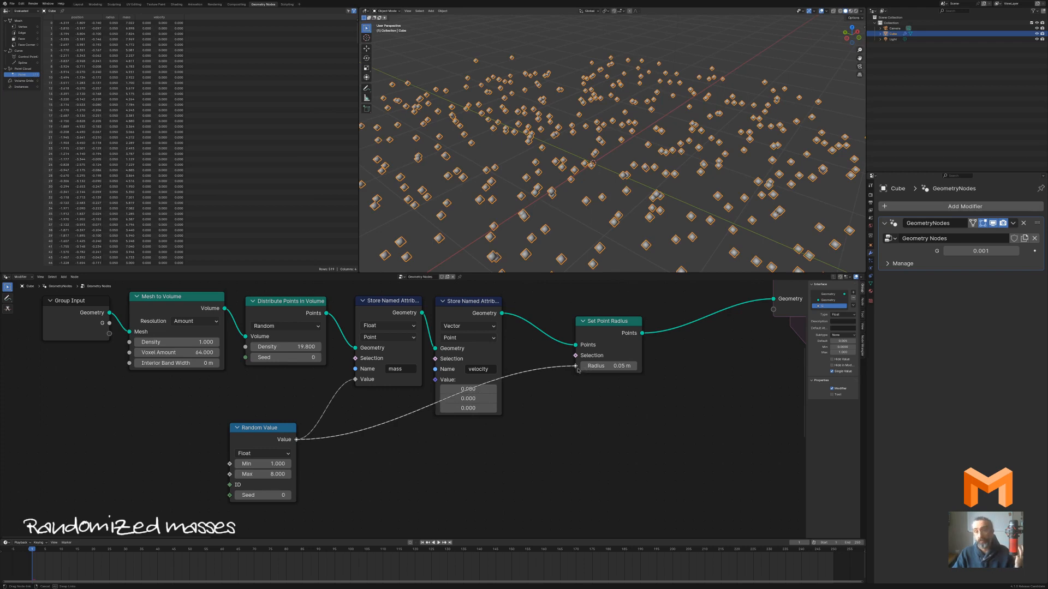
scroll(659, 182, down, 10)
scroll(659, 182, up, 2)
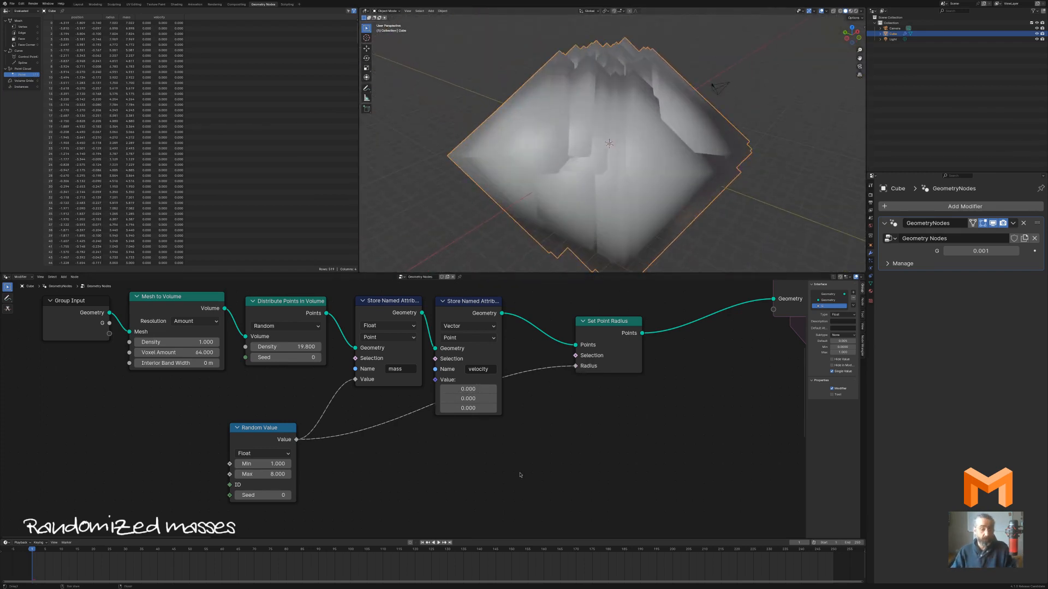
Add a Math node and place it below the velocity Store Named Attribute and Set Point Radius nodes
key(shift+a)
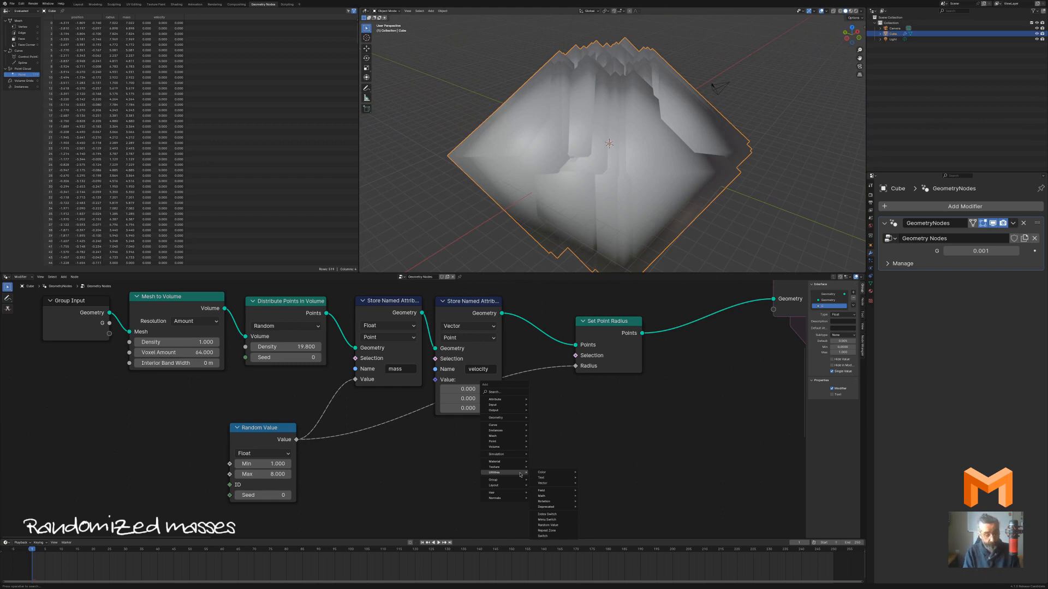
text(dis)
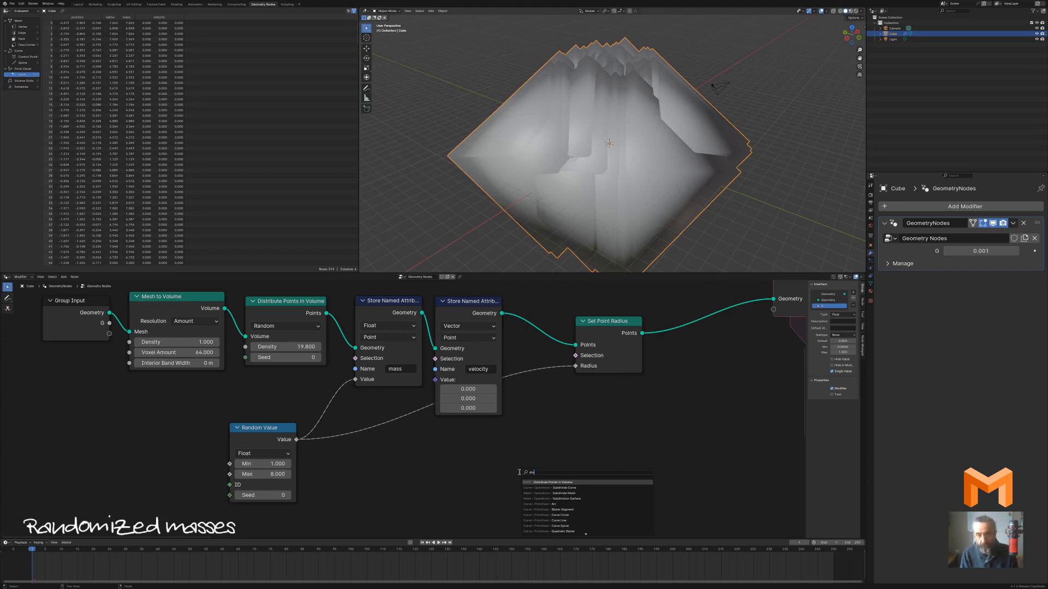
key(BackSpace)
key(BackSpace)
key(BackSpace)
text(ma)
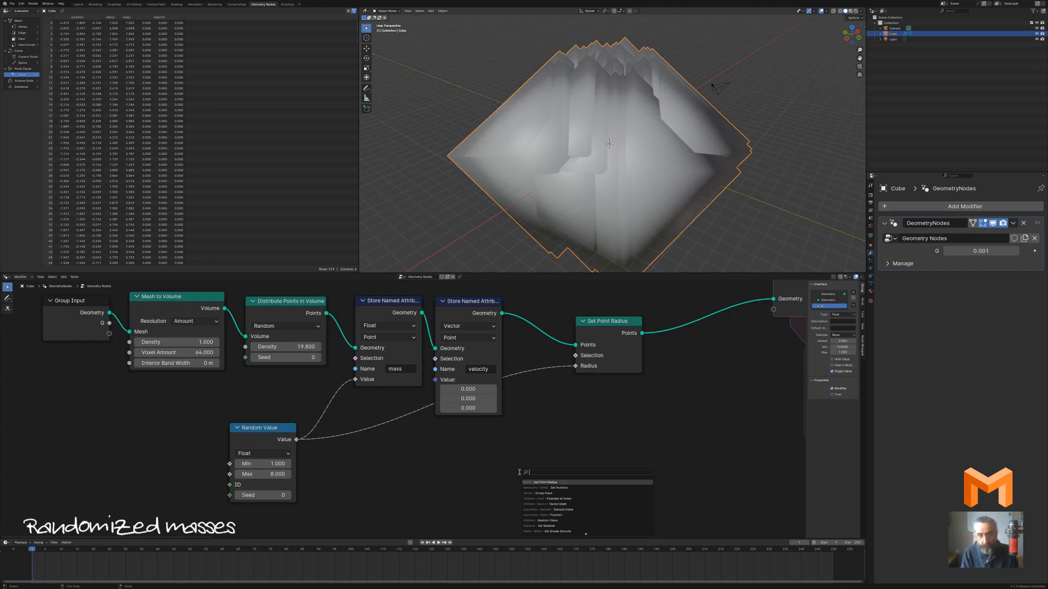
key(Return)
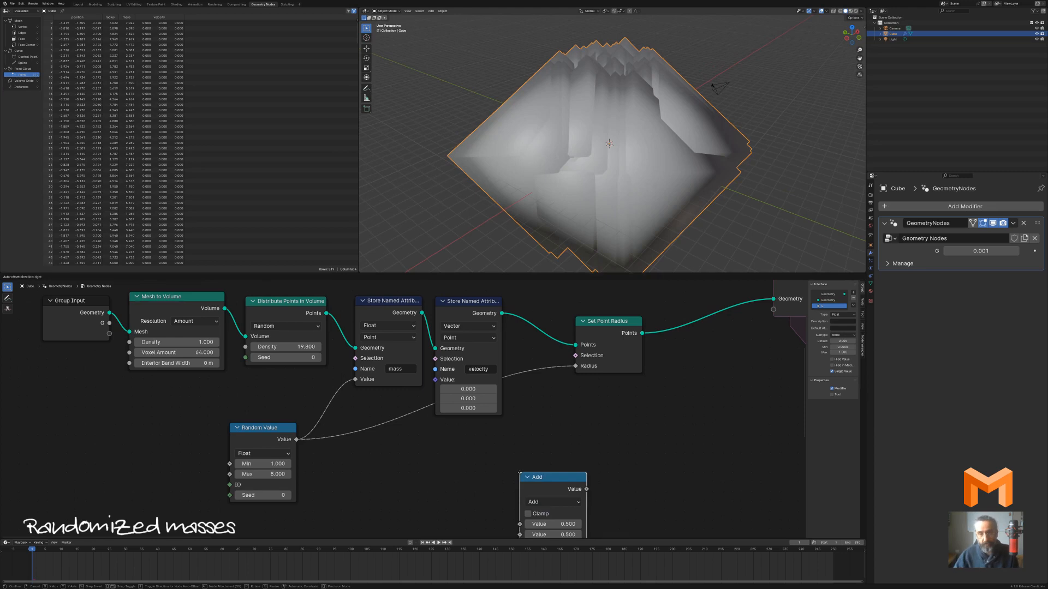
click(536, 428)
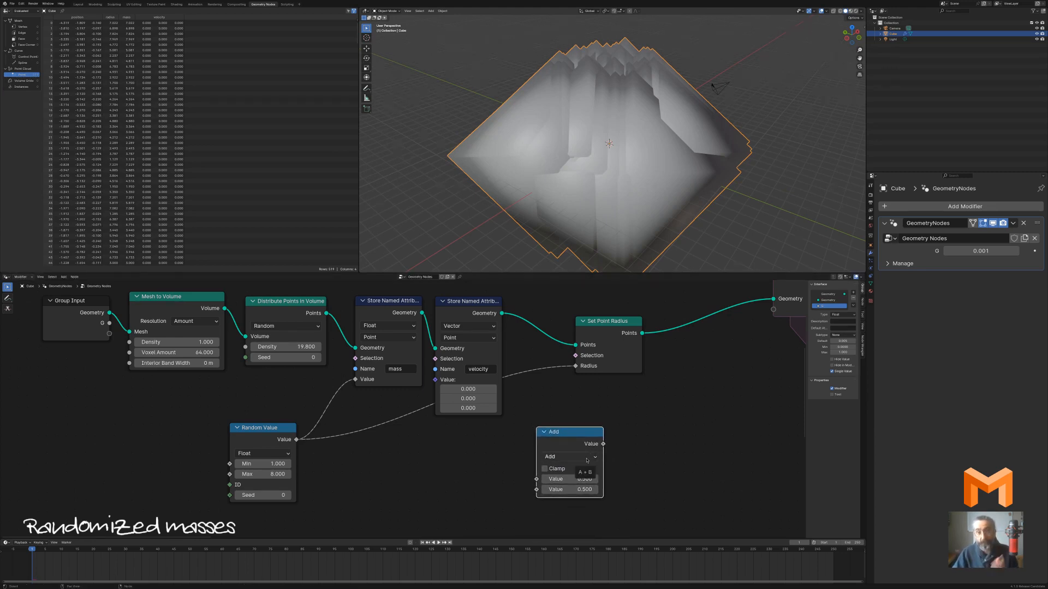
drag(579, 431, 549, 431)
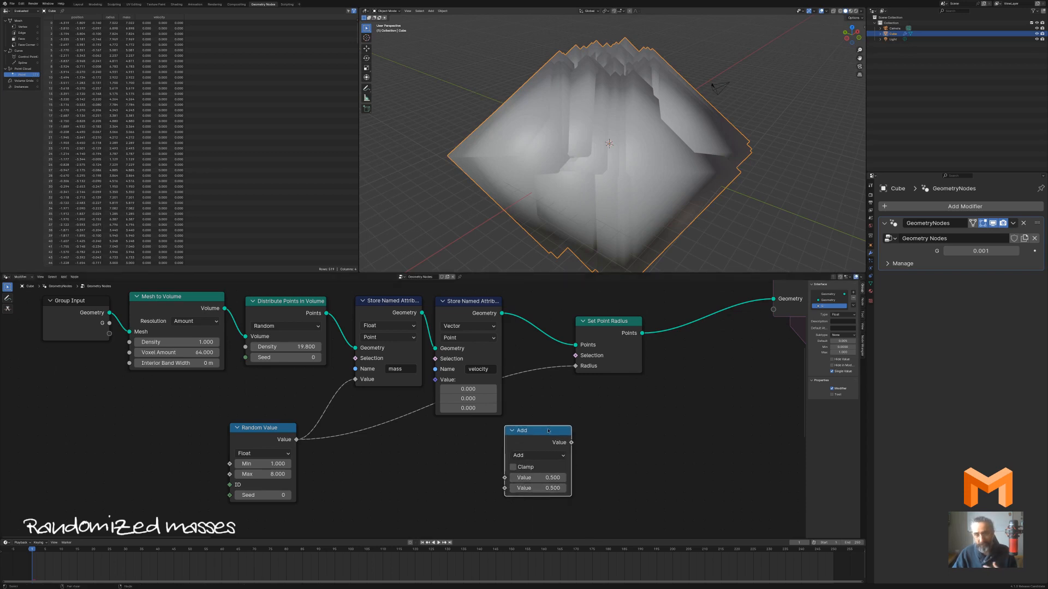
Set the Math node's operation to Divide with a second value of 60
click(538, 455)
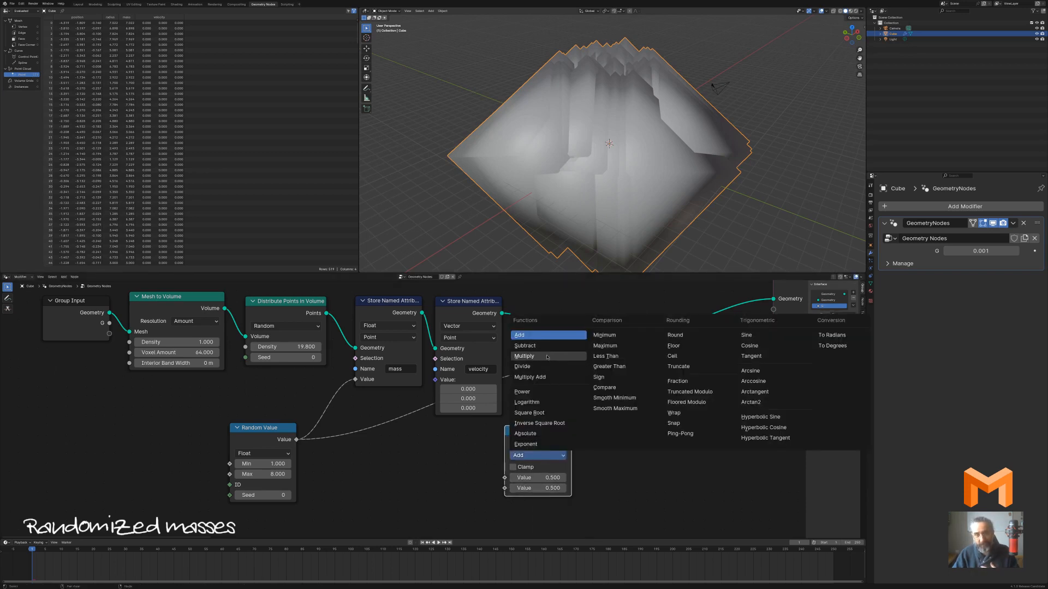
click(541, 390)
click(545, 488)
text(10)
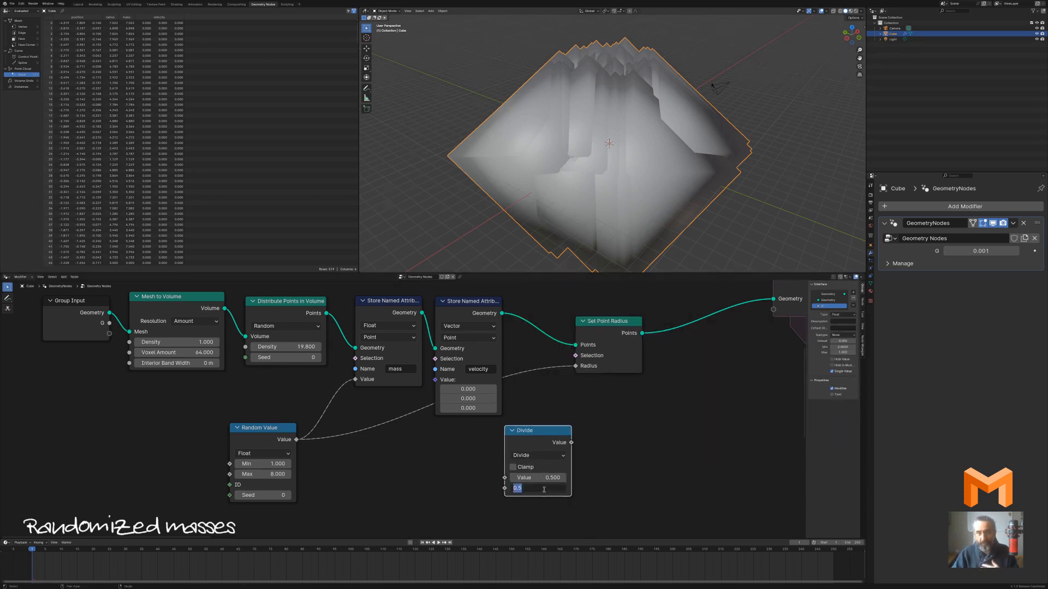
key(Return)
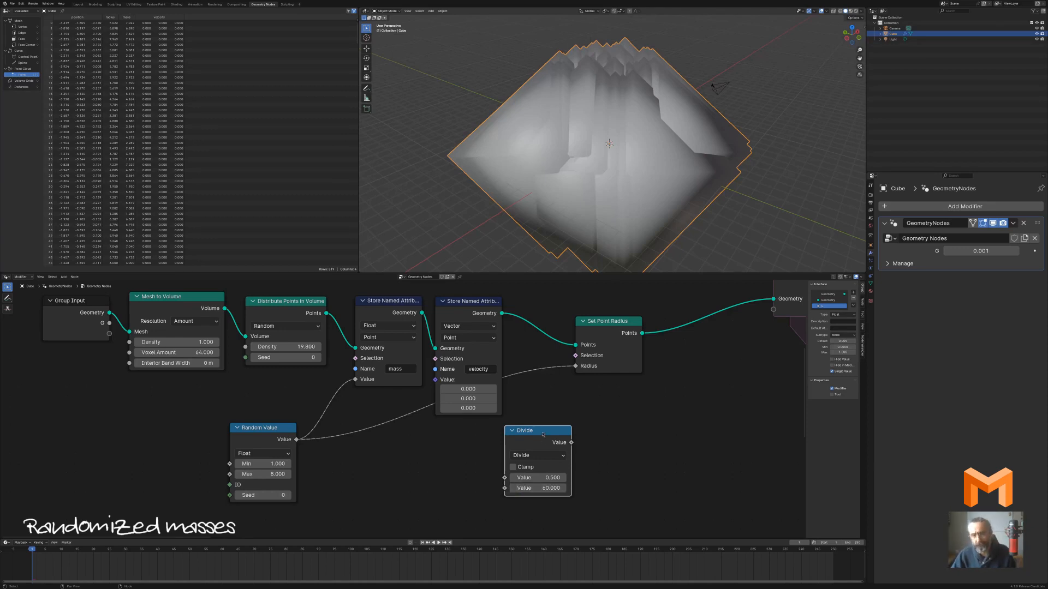
Insert the Divide node into the link between Random Value and Radius, positioned beneath the velocity Store Named Attribute
key(g)
click(512, 464)
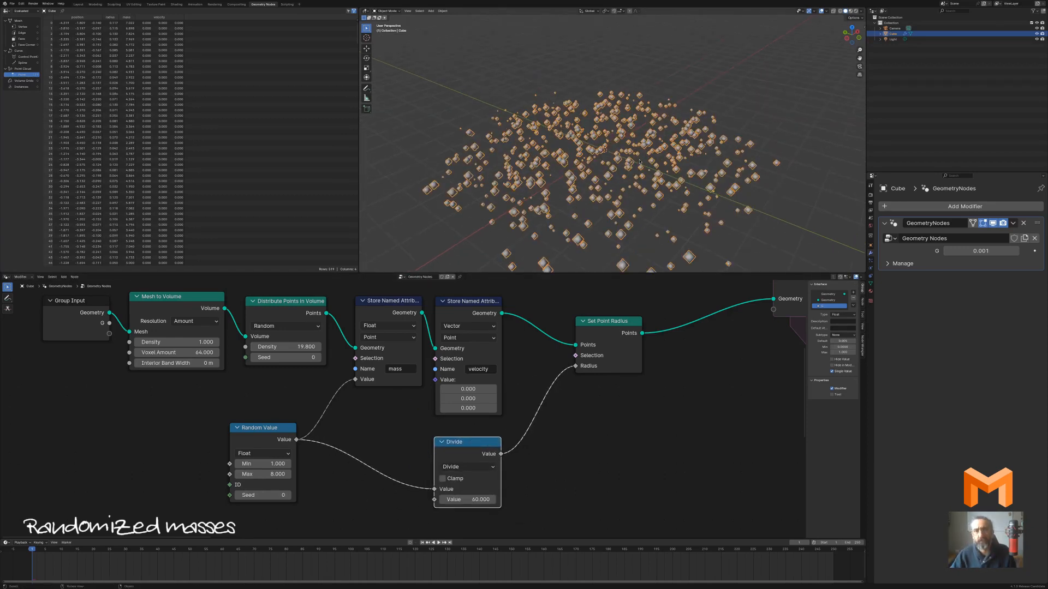
middle_drag(650, 200, 653, 180)
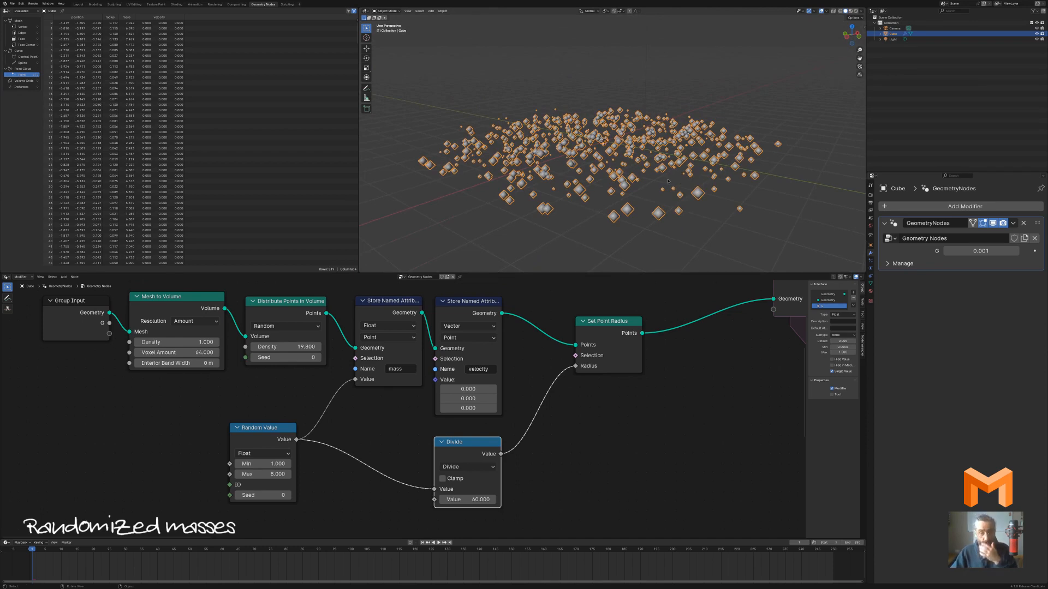
scroll(542, 414, down, 1)
scroll(542, 414, down, 1)
middle_drag(542, 415, 719, 408)
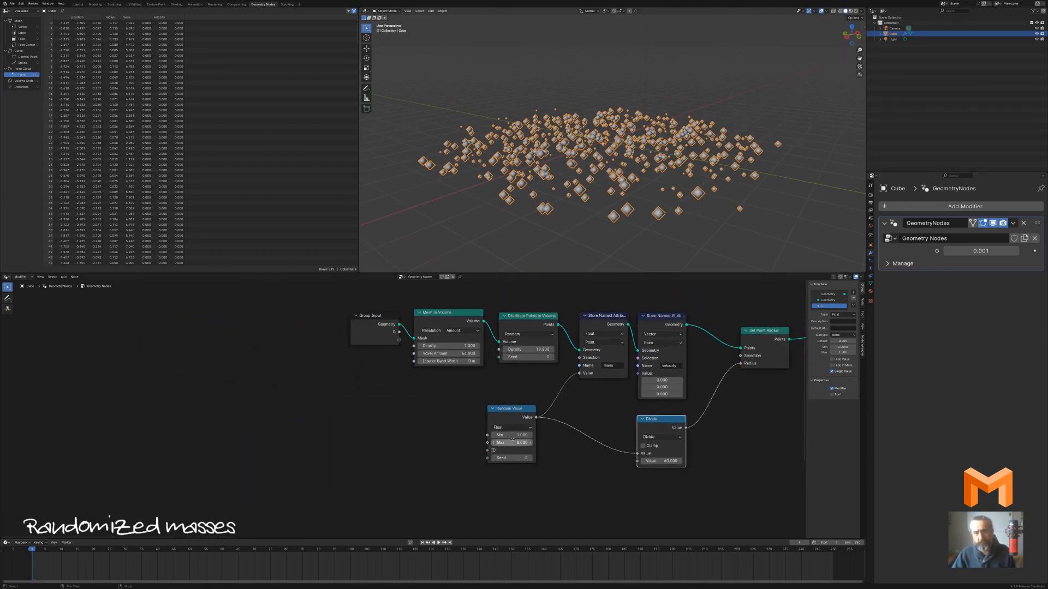
drag(659, 422, 658, 417)
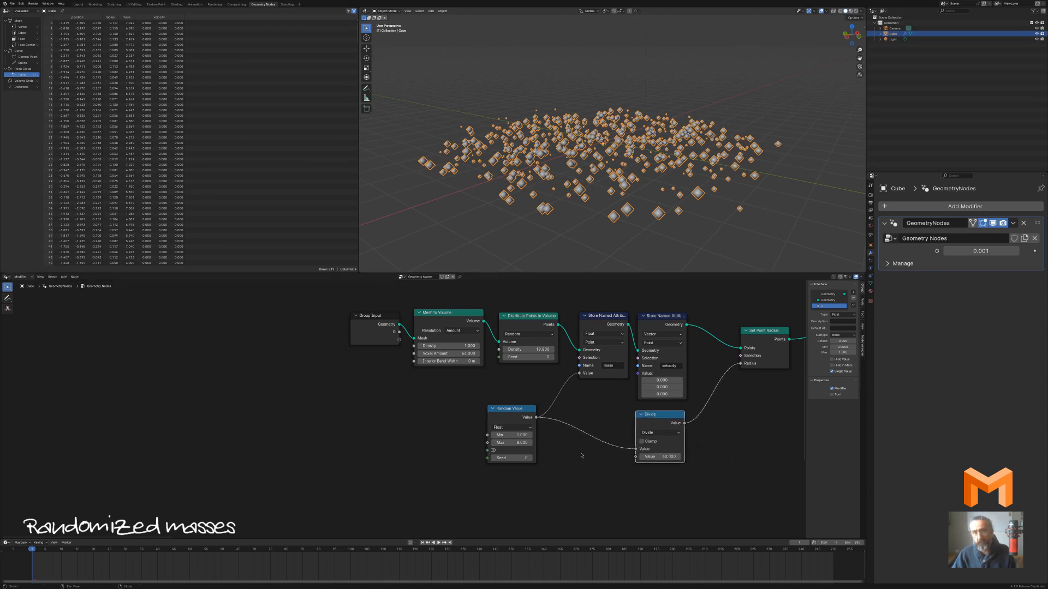
Move Group Input lower and away from the chain, and expose Random Value's Min and Max and Divide's second value as group inputs
drag(381, 338, 488, 435)
drag(355, 387, 353, 391)
drag(487, 442, 353, 404)
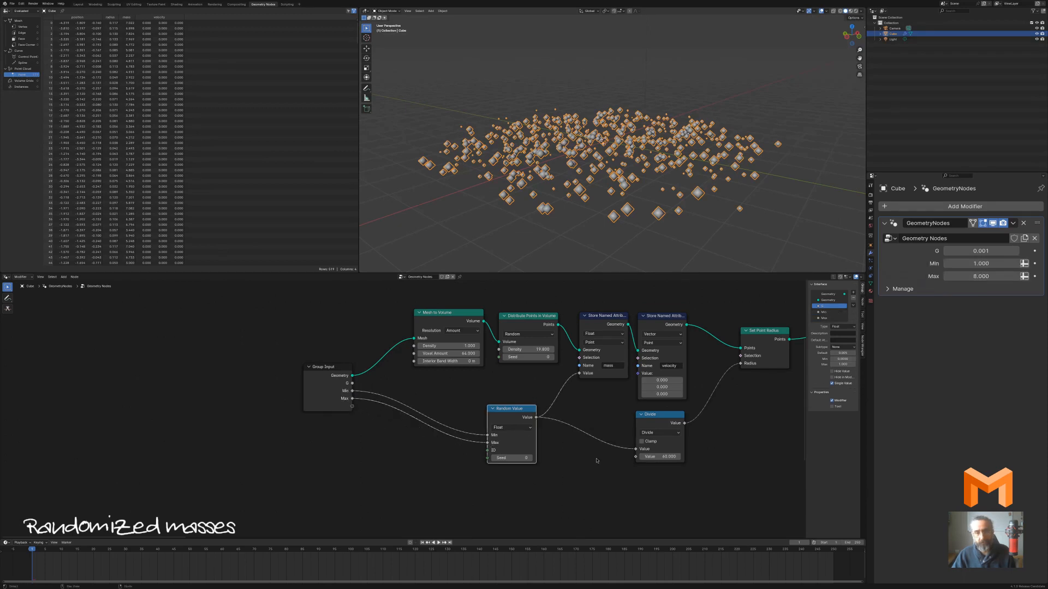
click(637, 459)
drag(365, 404, 353, 406)
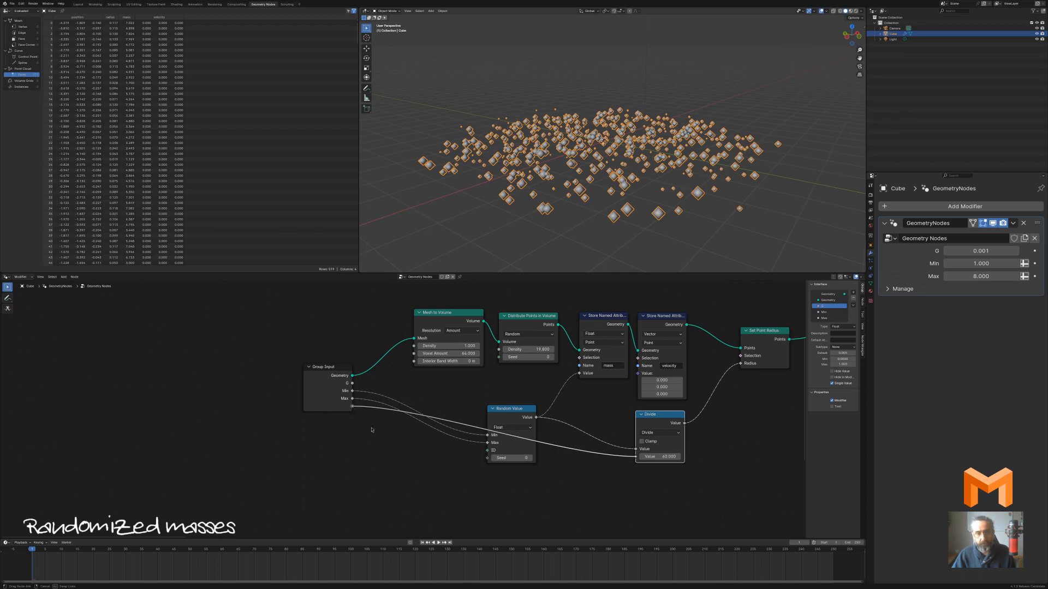
Rename the three new group inputs to Min Mass, Max Mass and Point Radius scale
click(825, 313)
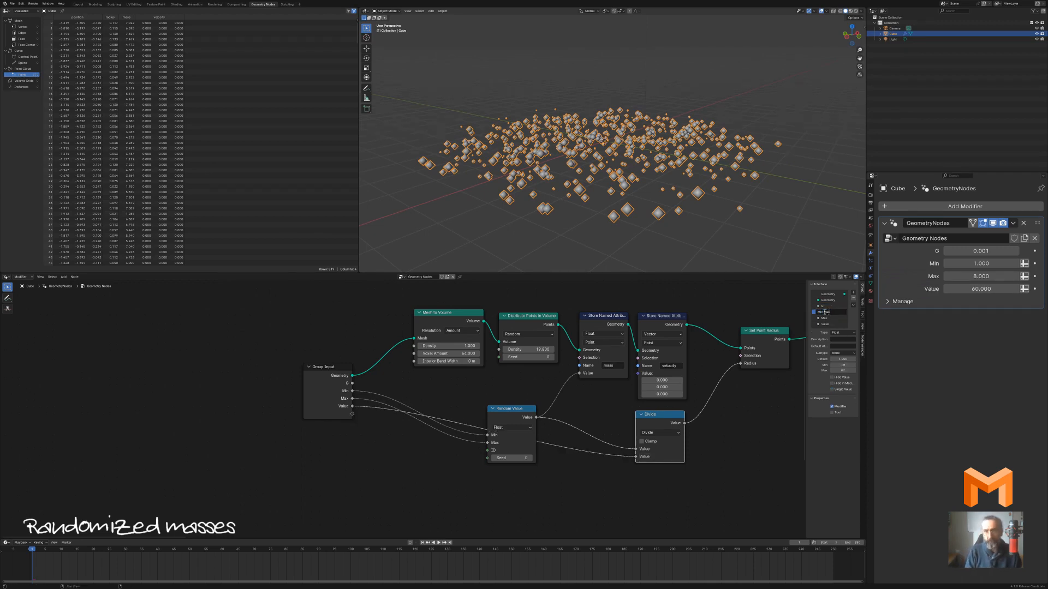
text(s)
key(Return)
double_click(828, 318)
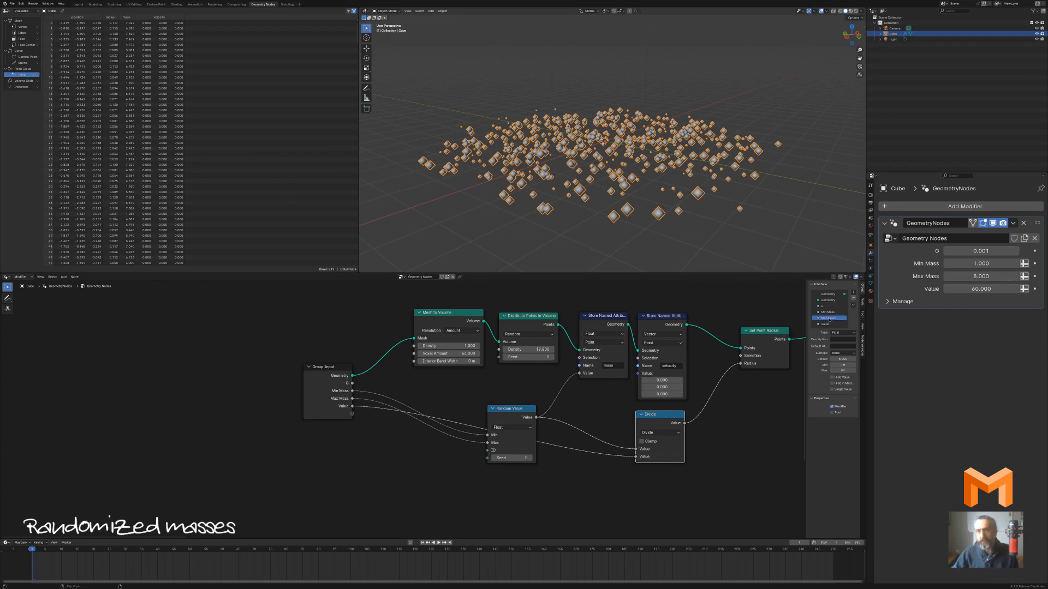
double_click(830, 324)
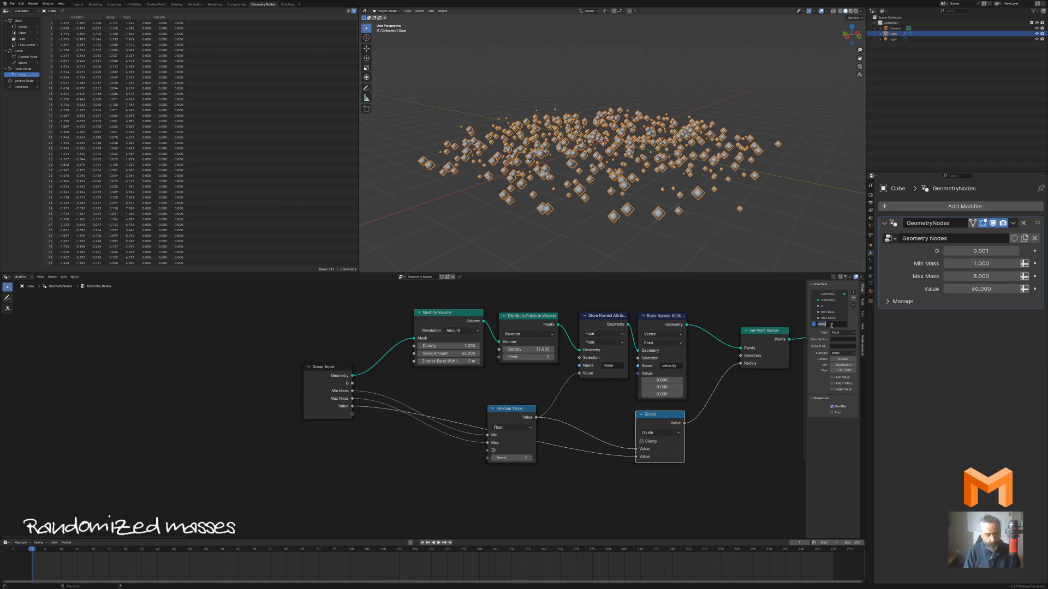
text(Point)
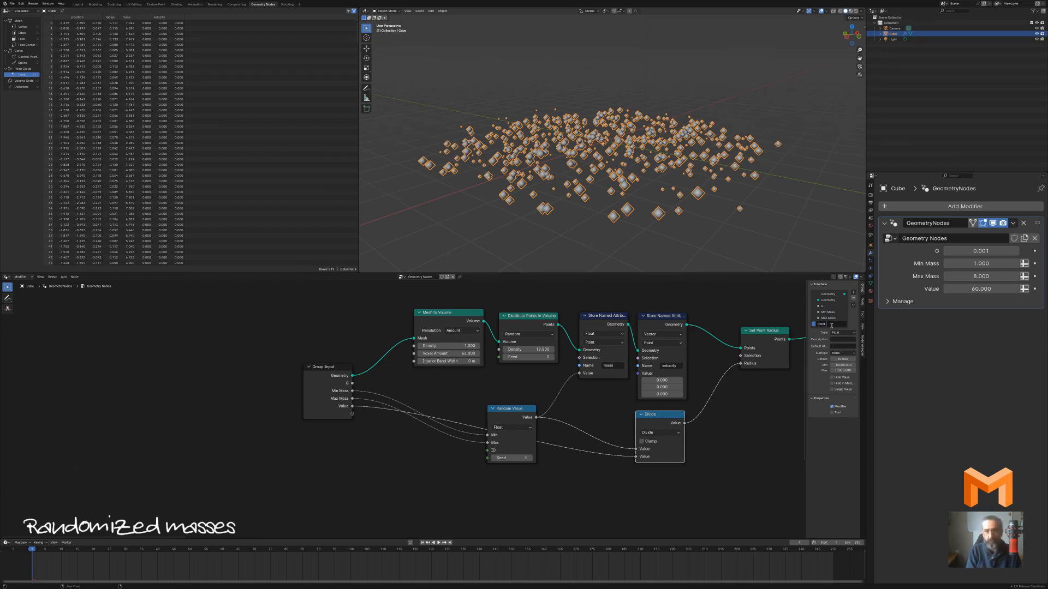
text( Radi)
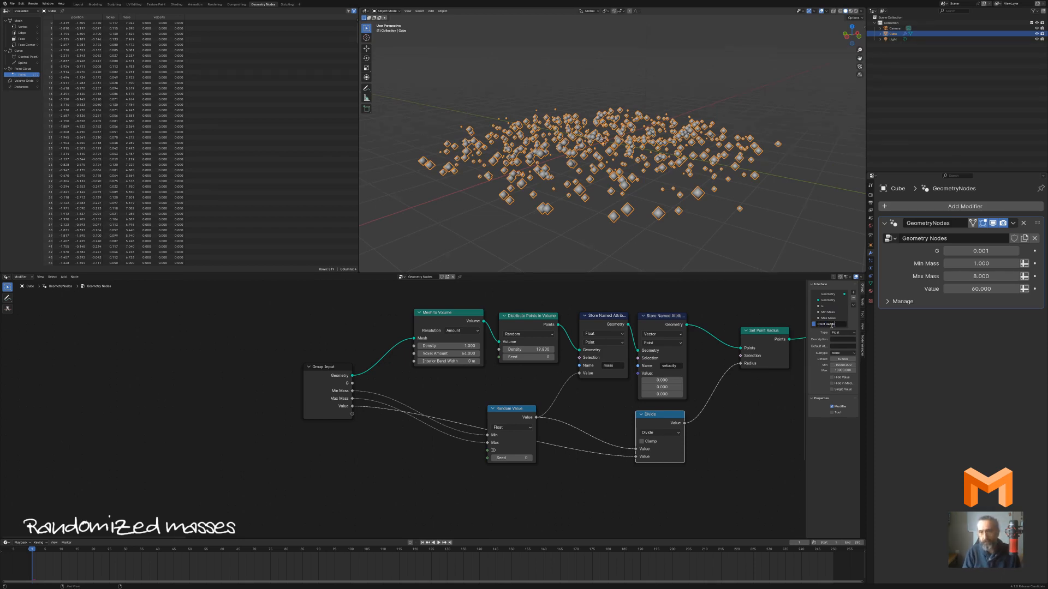
text(us)
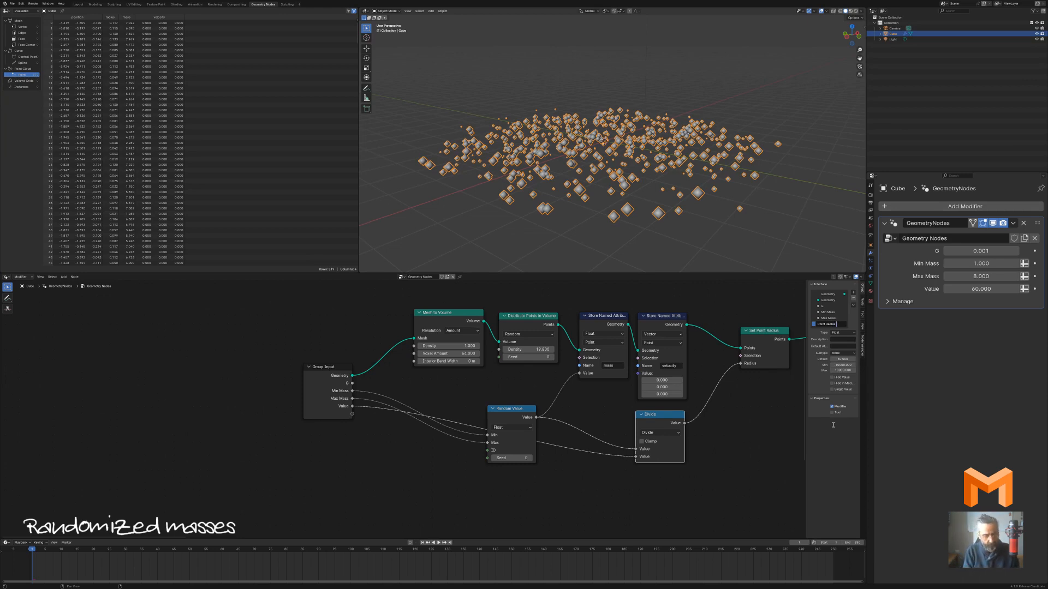
text( scale)
key(Return)
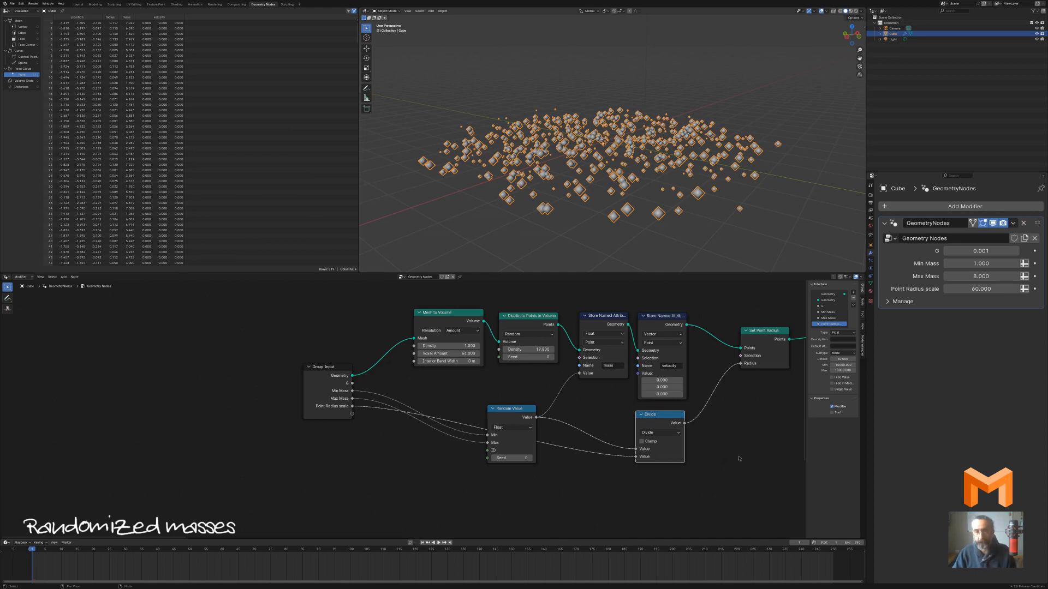
Cut the link feeding Divide's second value, and undo the cut together with the group input renames
middle_drag(572, 455, 540, 409)
ctrl+right_drag(541, 395, 545, 417)
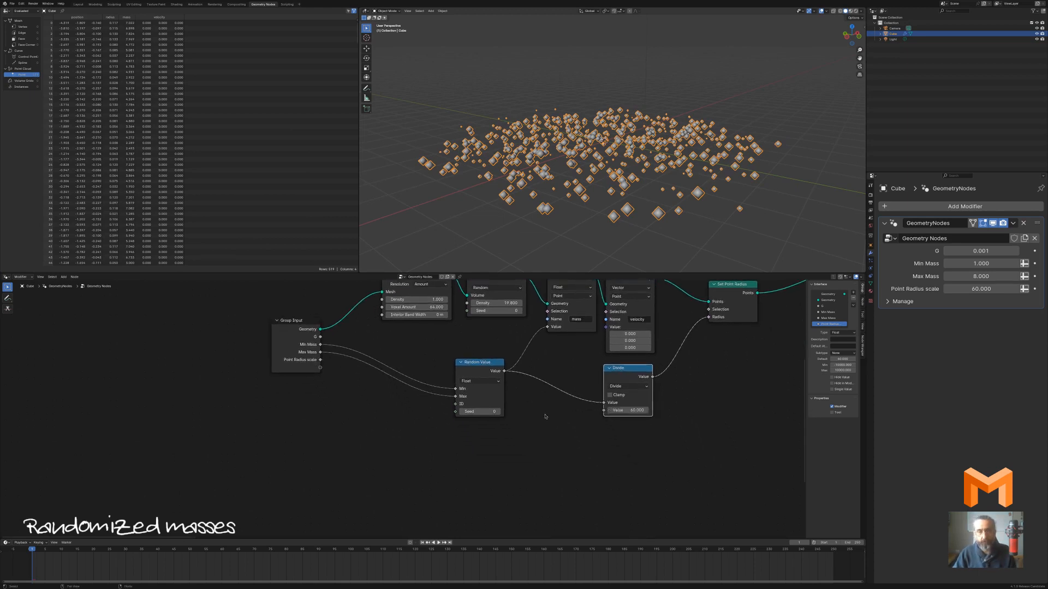
key(ctrl+z)
key(ctrl+z)
key(ctrl+z)
key(ctrl+z)
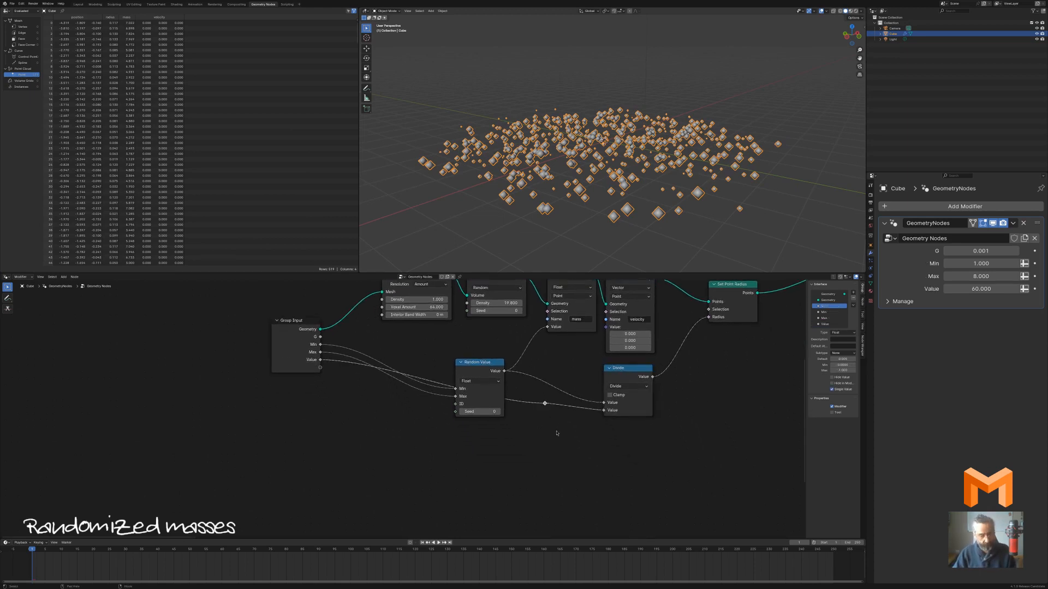
Add a reroute to the link from Group Input to Divide's second value and place it beneath Random Value
drag(544, 404, 482, 431)
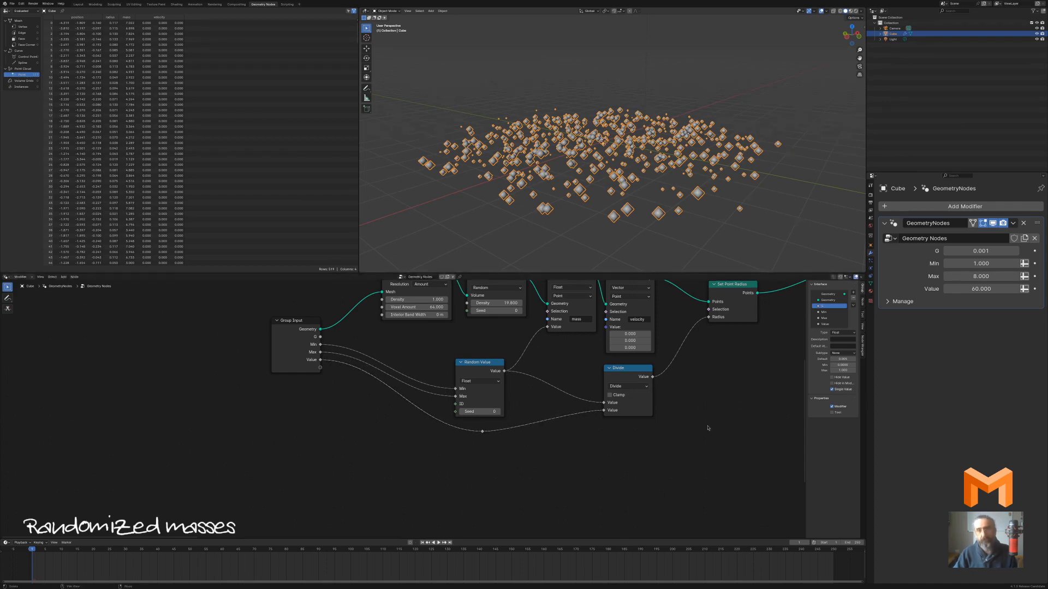
key(Home)
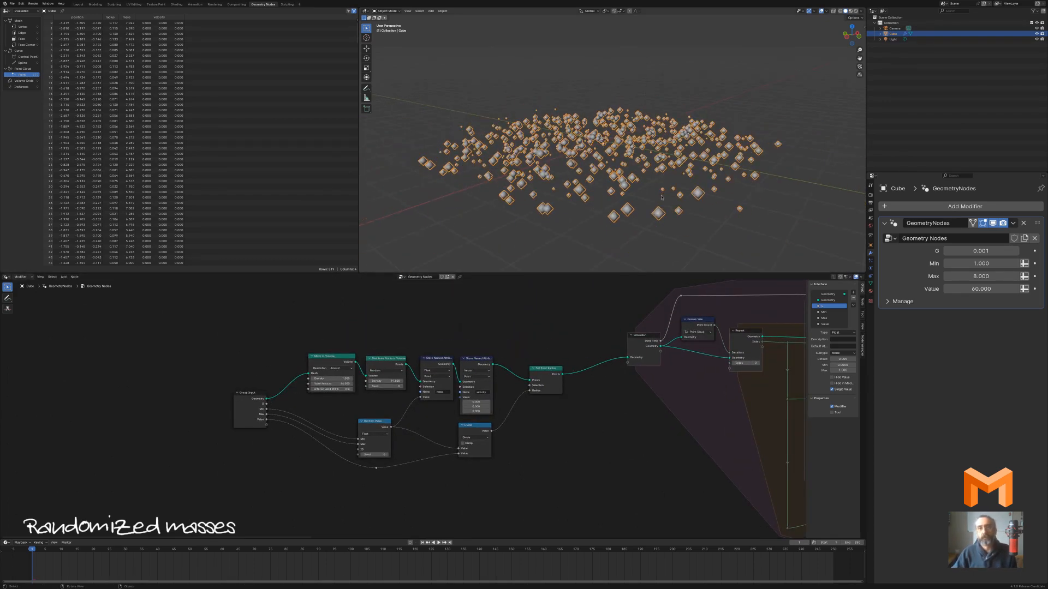
Play the simulation and inspect the moving bodies from several viewing angles
middle_drag(661, 198, 718, 206)
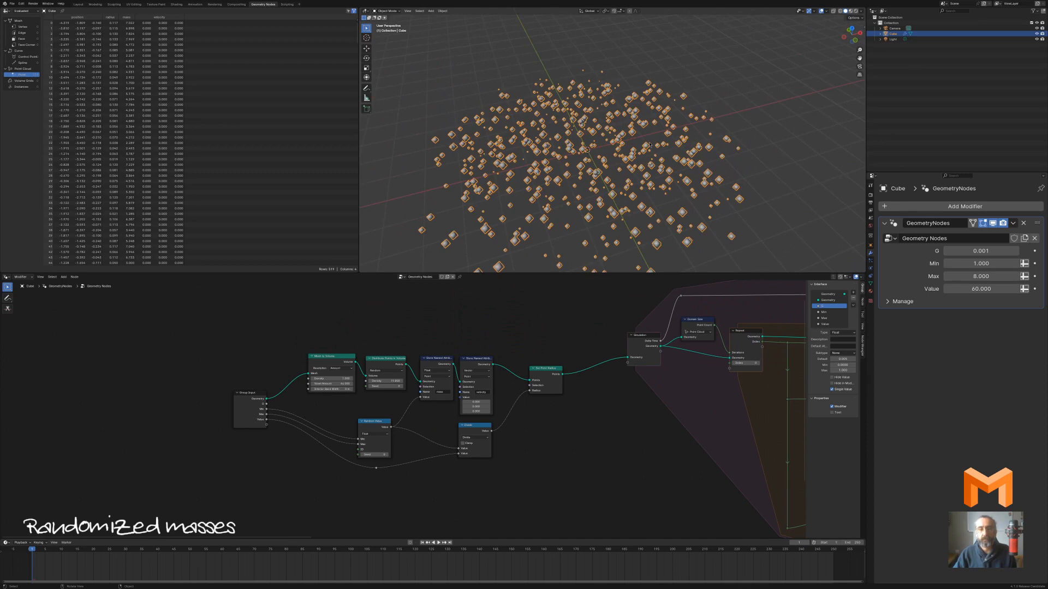
scroll(650, 180, down, 2)
middle_drag(650, 198, 678, 189)
key(space)
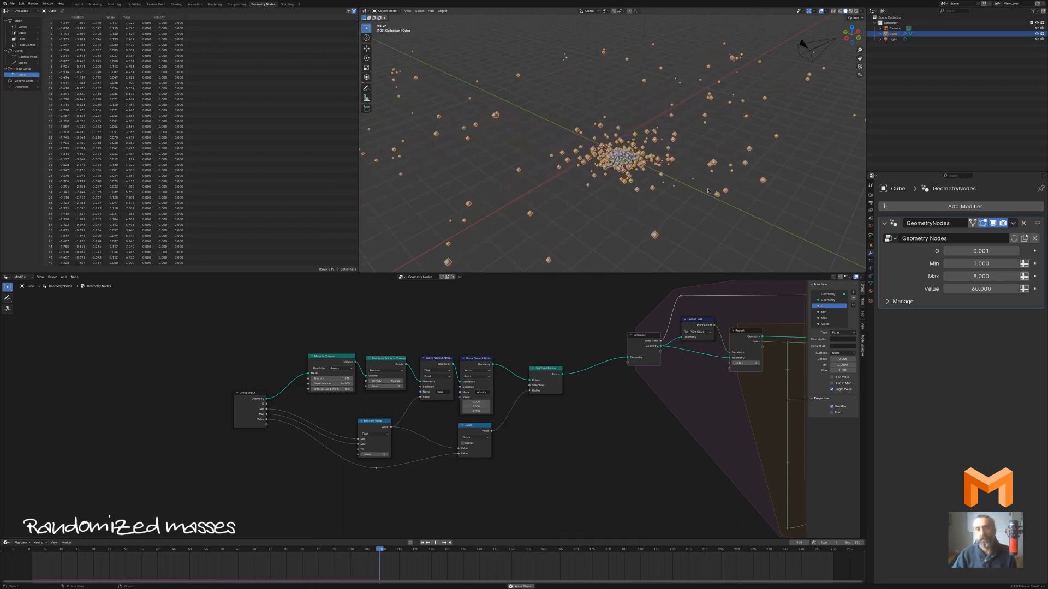
shift+middle_drag(708, 190, 664, 178)
mouse_move(726, 195)
middle_down()
mouse_move(706, 201)
mouse_move(637, 164)
middle_up()
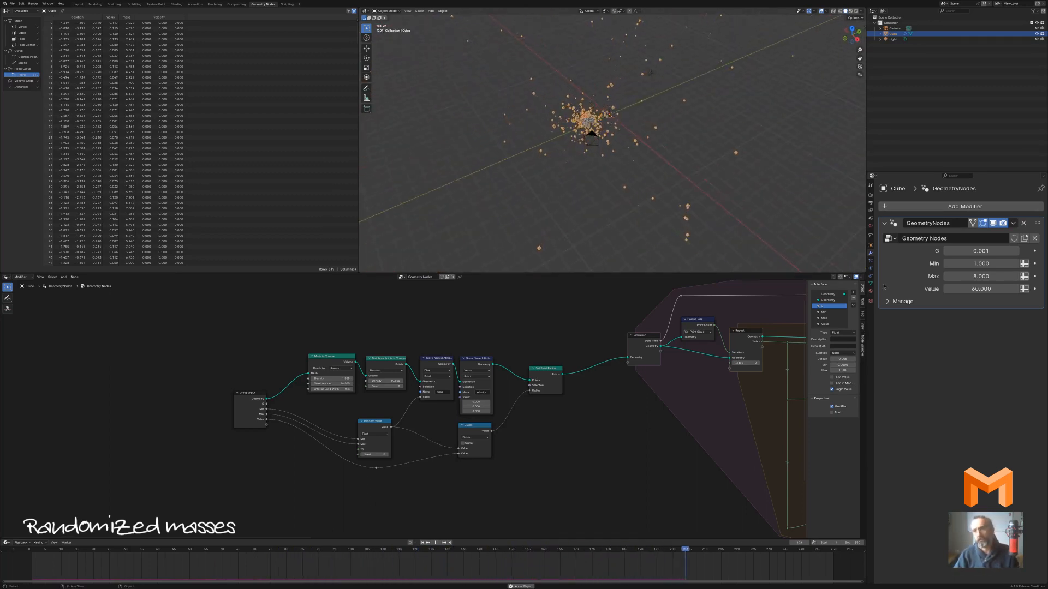
Stop the playback at the first frame and set the modifier's G value to 0.0003
key(Escape)
double_click(989, 251)
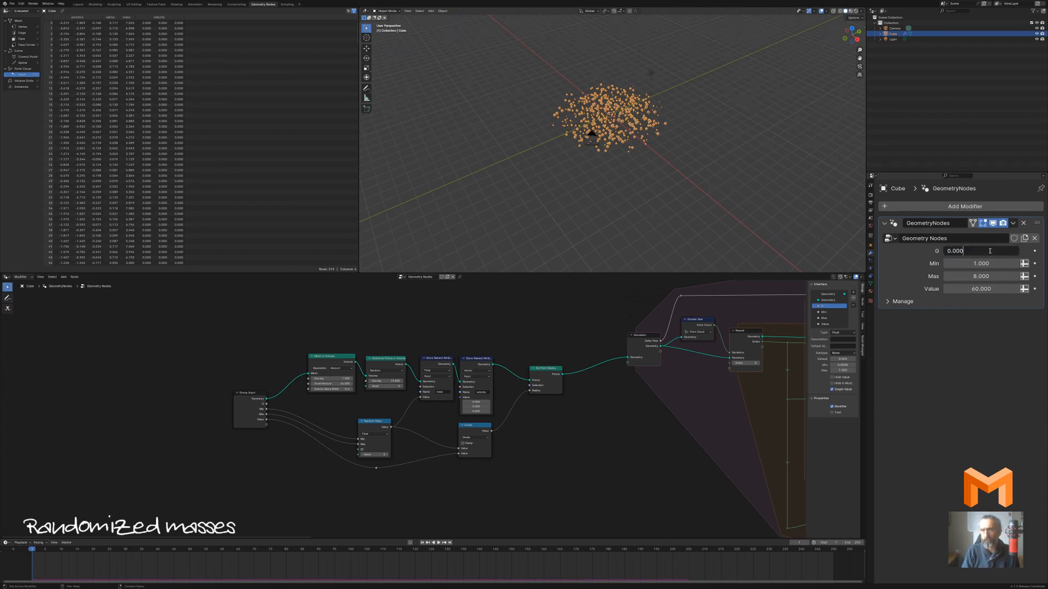
text(0.0003)
key(Return)
Replay the simulation with the reduced G and examine how the bodies move and spread
key(space)
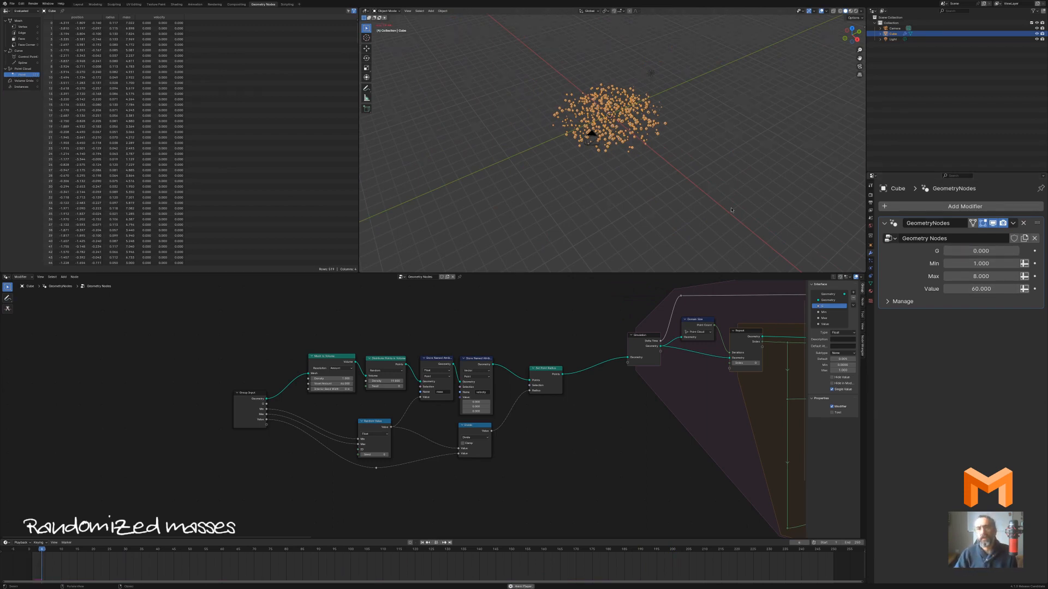
middle_drag(594, 201, 672, 205)
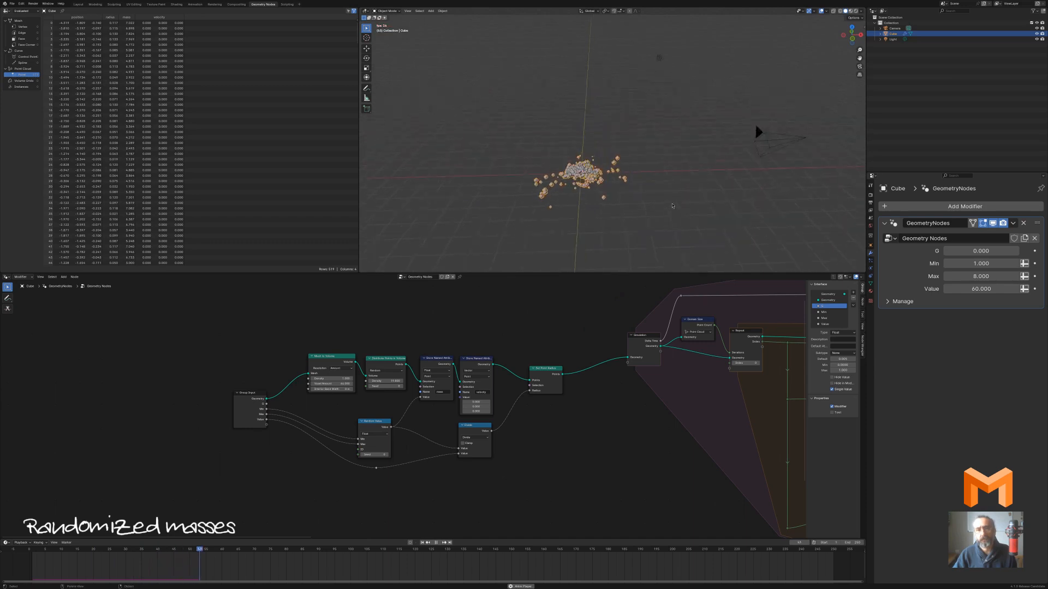
double_click(992, 251)
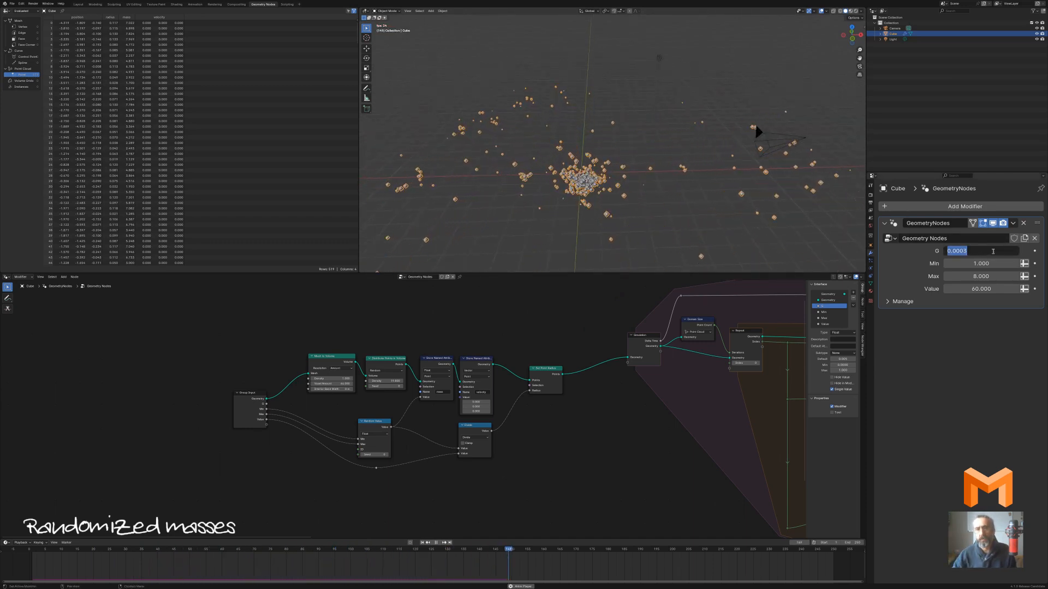
key(Escape)
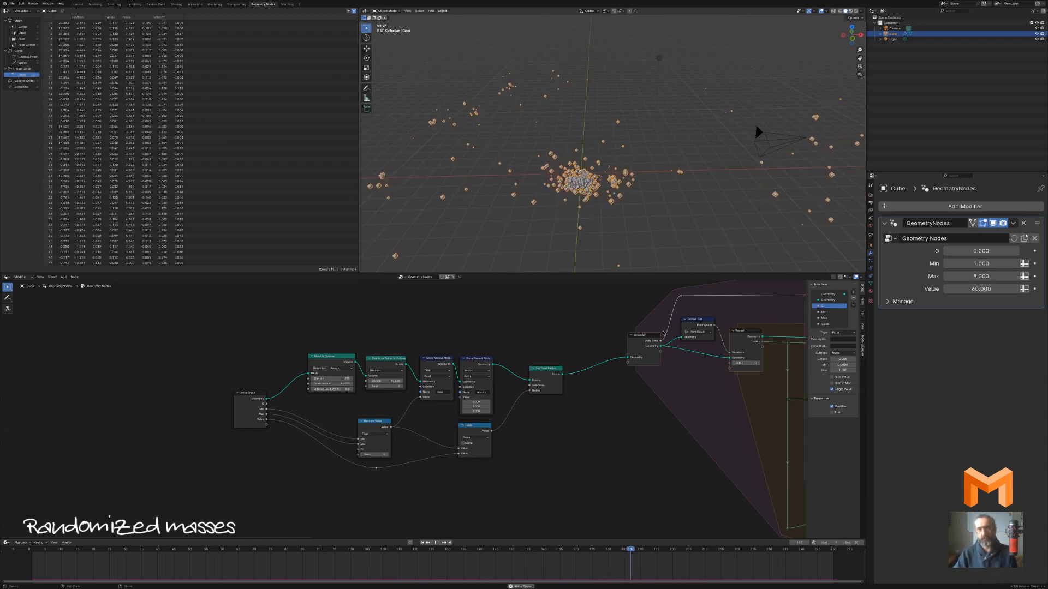
middle_drag(716, 179, 645, 195)
scroll(596, 195, down, 3)
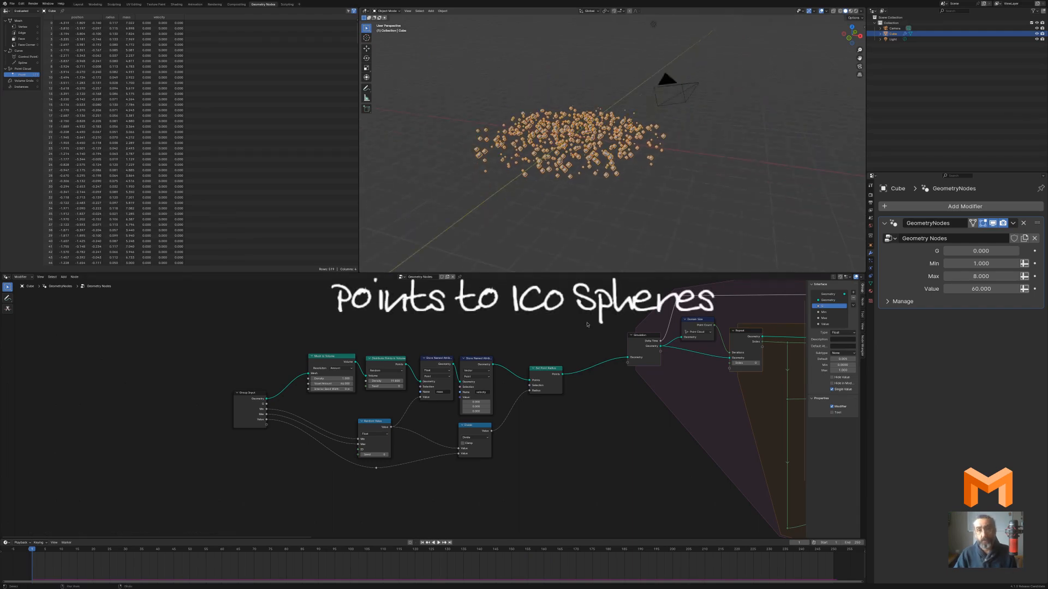
scroll(638, 237, up, 3)
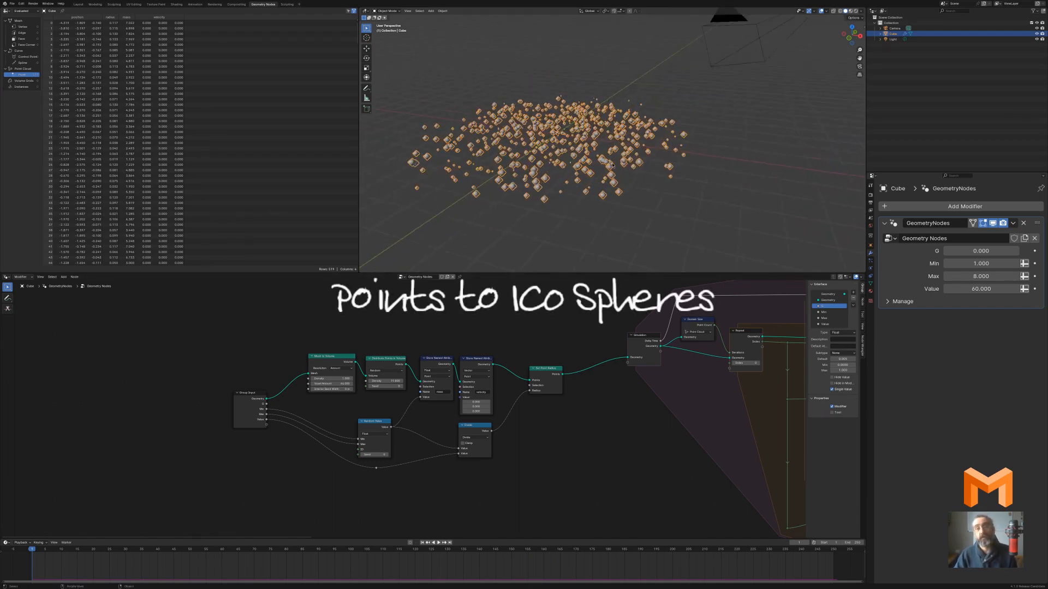
middle_drag(682, 192, 651, 190)
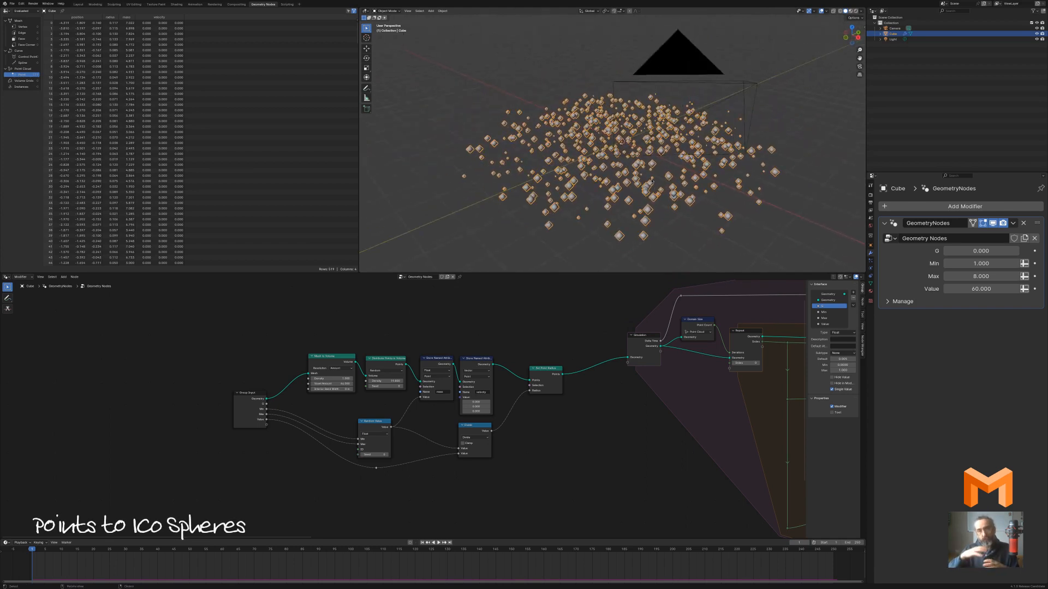
scroll(651, 183, down, 4)
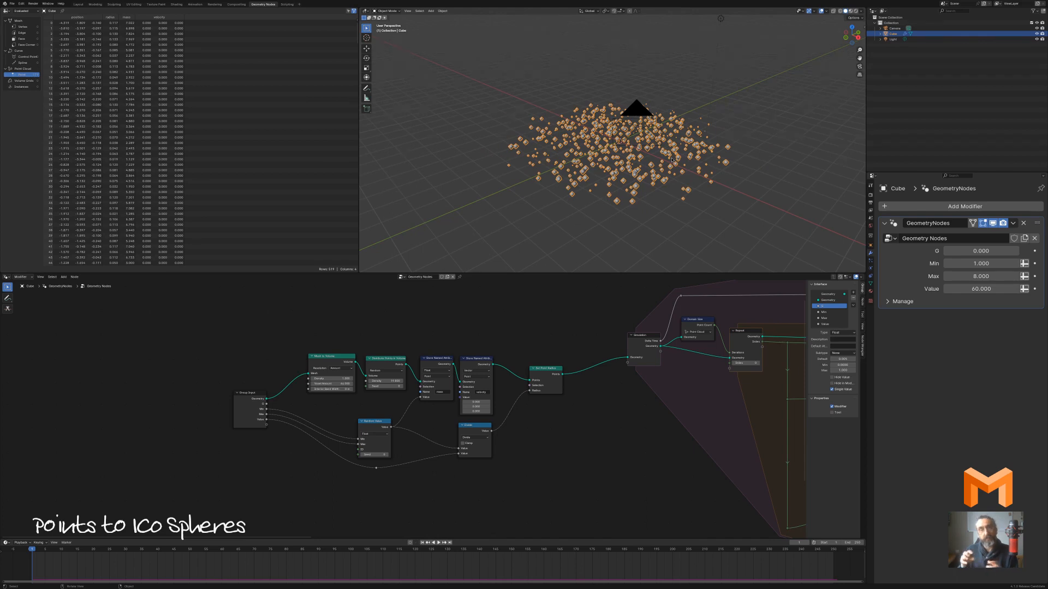
Move Group Output farther away from the Simulation output node to make room for more nodes
scroll(620, 412, down, 5)
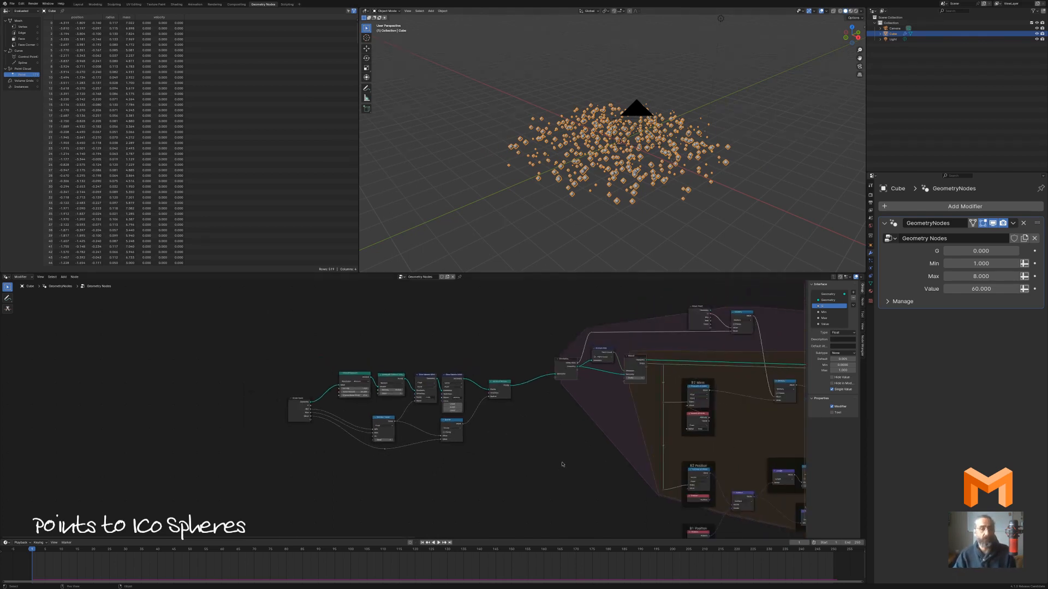
middle_drag(562, 463, 860, 404)
middle_drag(561, 419, 405, 420)
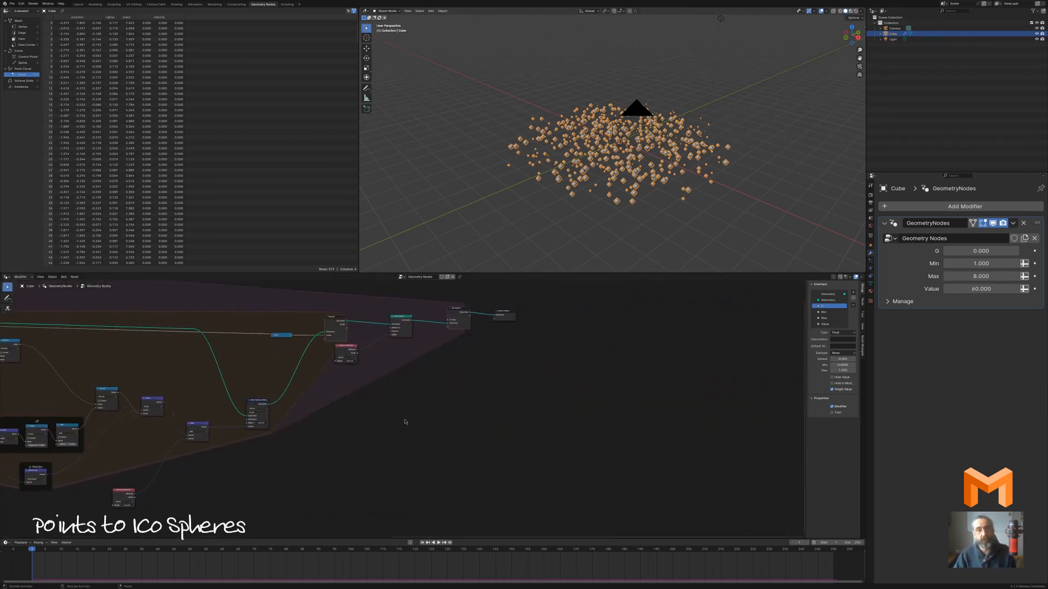
scroll(404, 421, up, 6)
middle_drag(652, 284, 503, 402)
drag(520, 433, 391, 339)
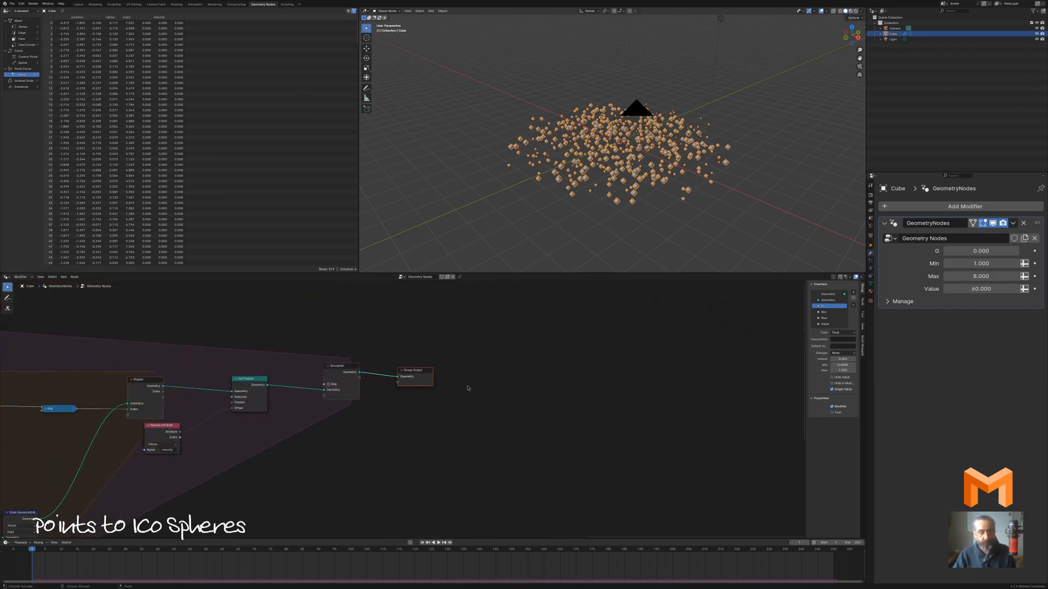
key(g)
click(622, 384)
Insert an Instance on Points node on the link between the Simulation output and Group Output
scroll(504, 448, up, 2)
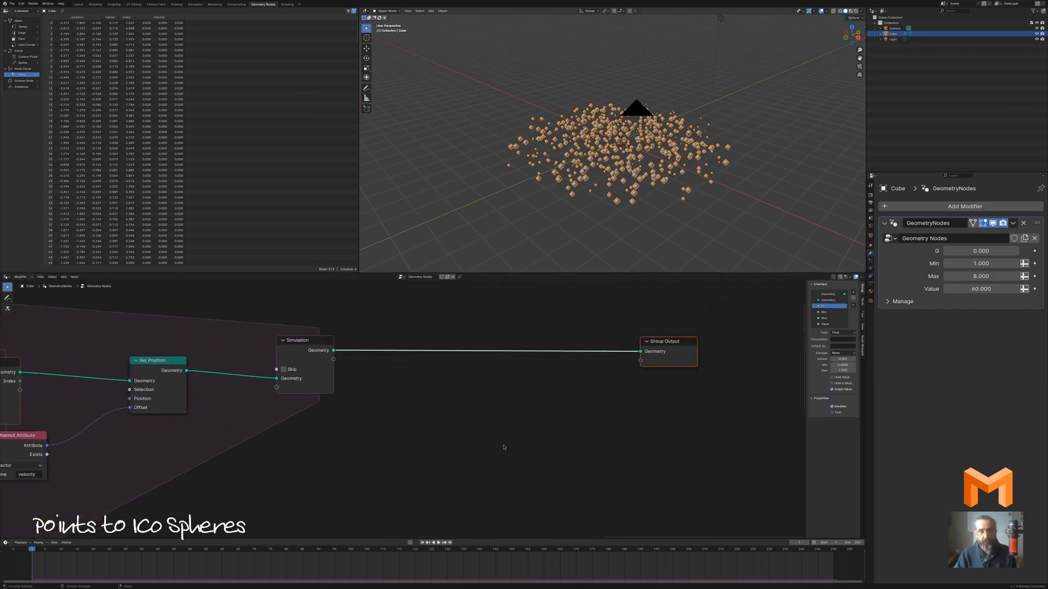
key(shift+a)
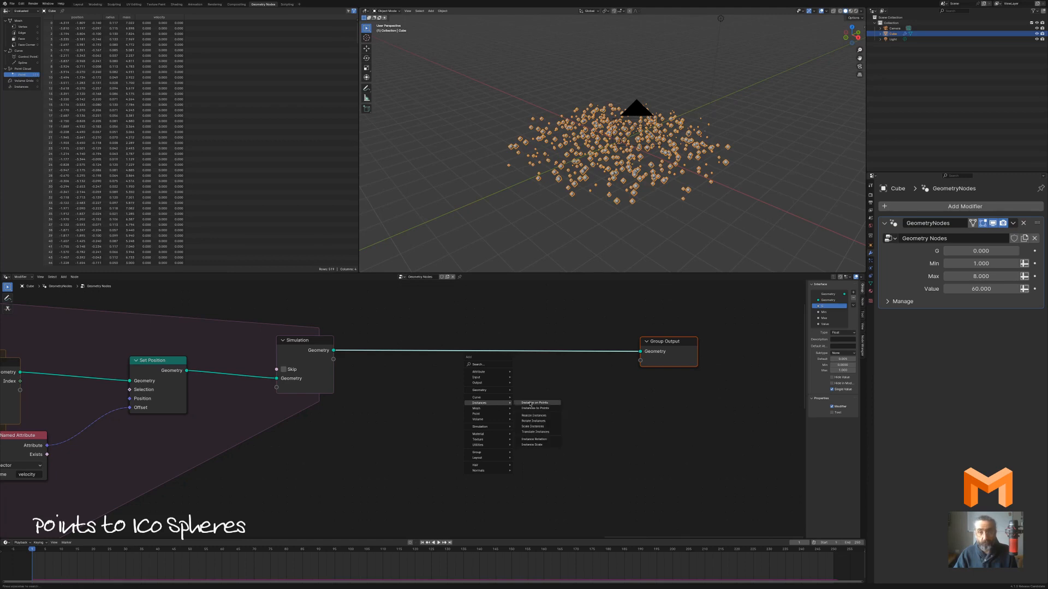
click(525, 406)
click(532, 342)
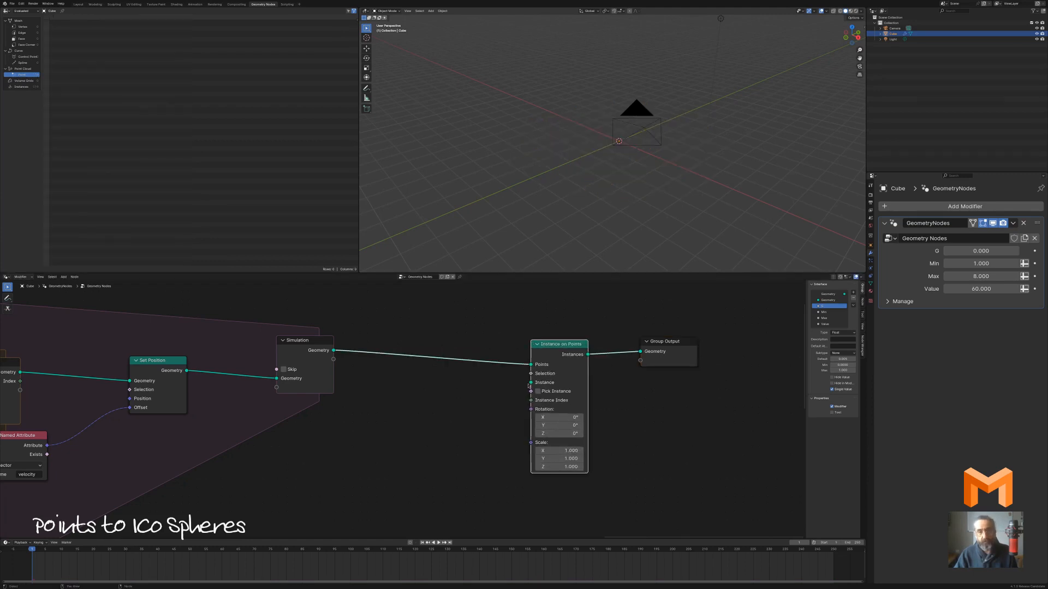
Add an Ico Sphere node feeding the Instance input of Instance on Points
drag(530, 384, 484, 431)
text(ico)
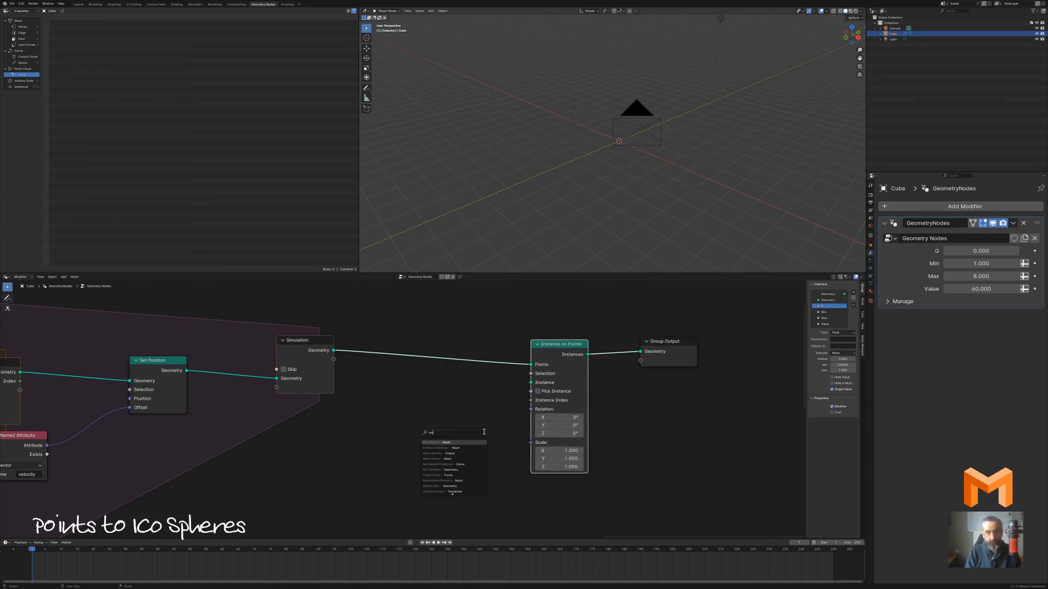
key(Return)
click(482, 424)
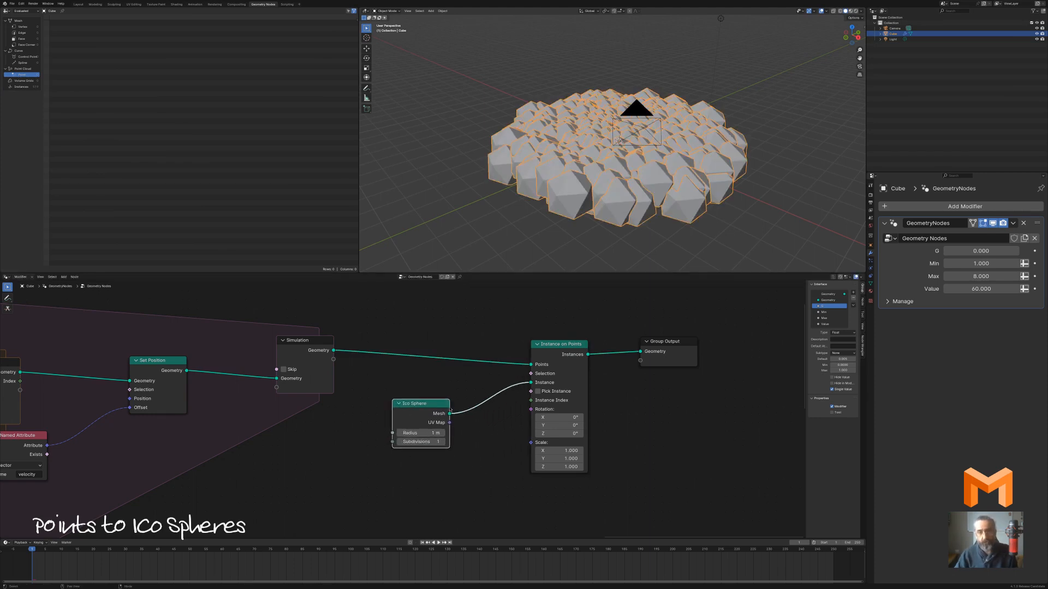
Drive the Scale of Instance on Points with a new Radius node placed below Ico Sphere, and check the spheres up close
scroll(469, 431, up, 3)
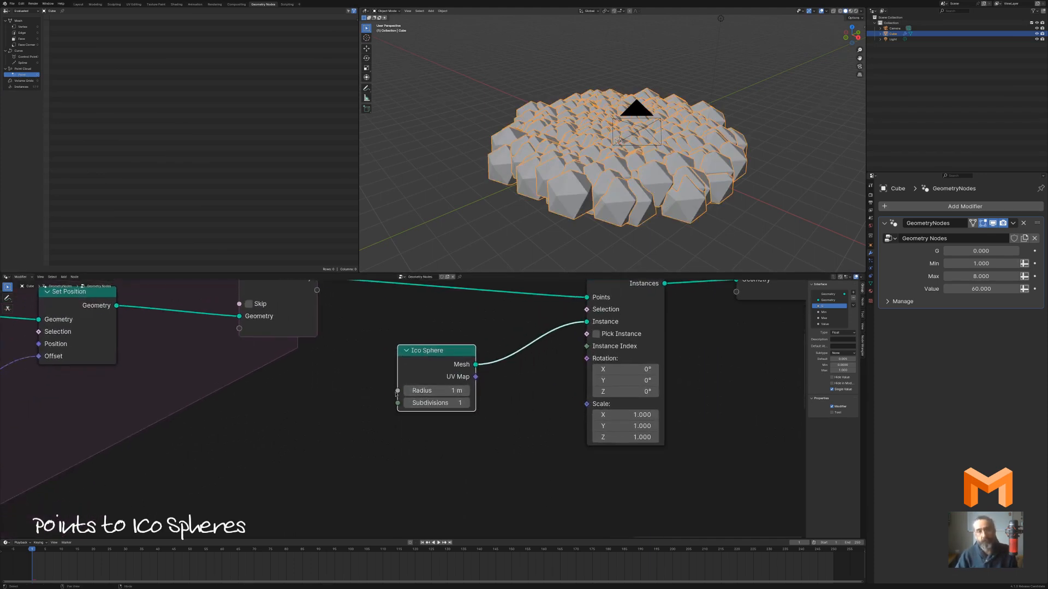
mouse_move(398, 391)
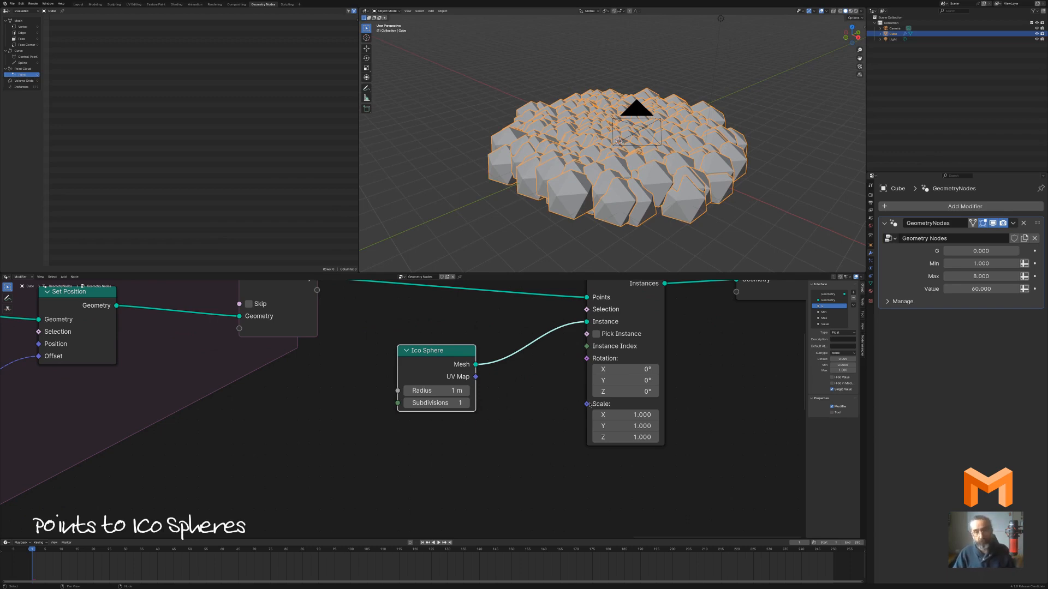
middle_drag(779, 410, 729, 455)
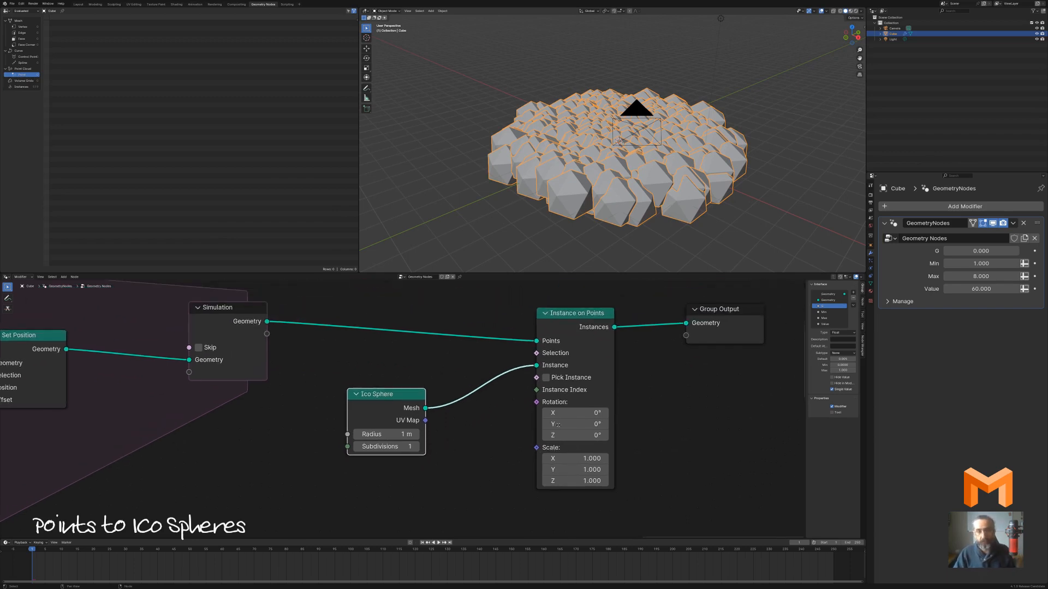
drag(536, 448, 414, 505)
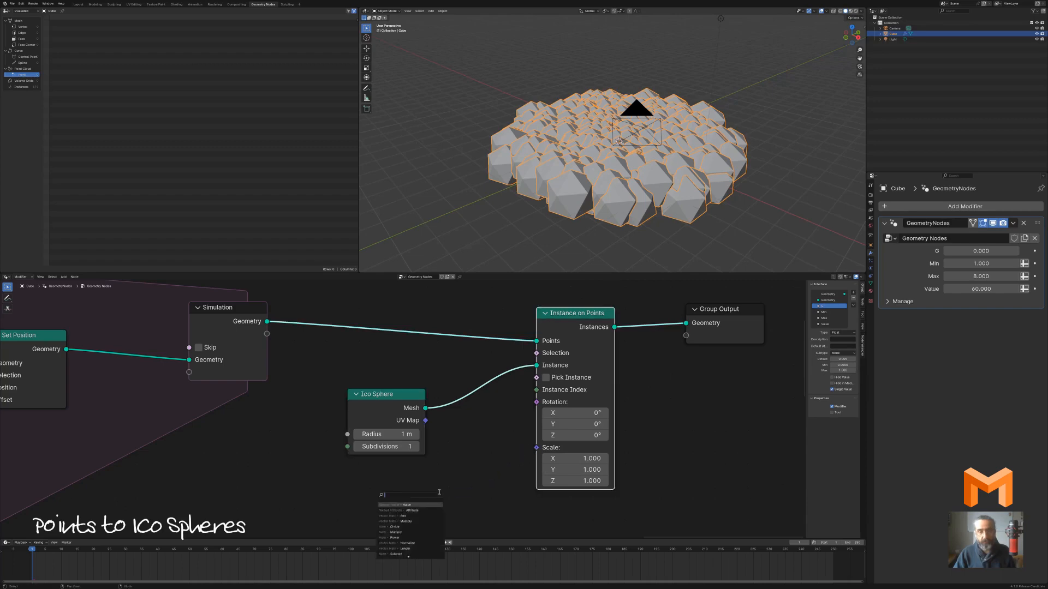
text(radius)
key(Return)
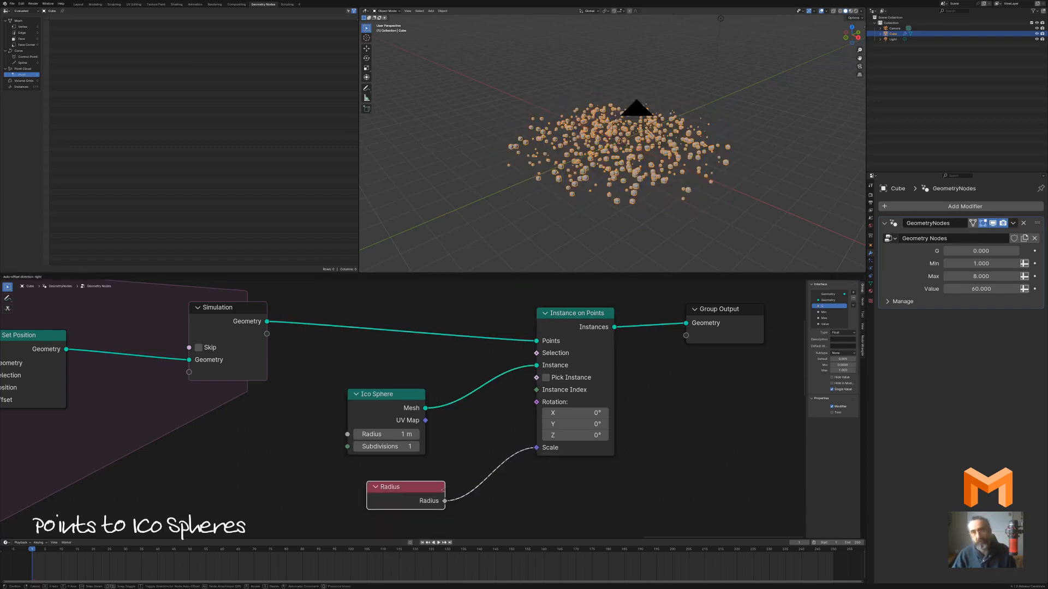
click(443, 489)
middle_drag(619, 210, 580, 204)
scroll(639, 194, up, 3)
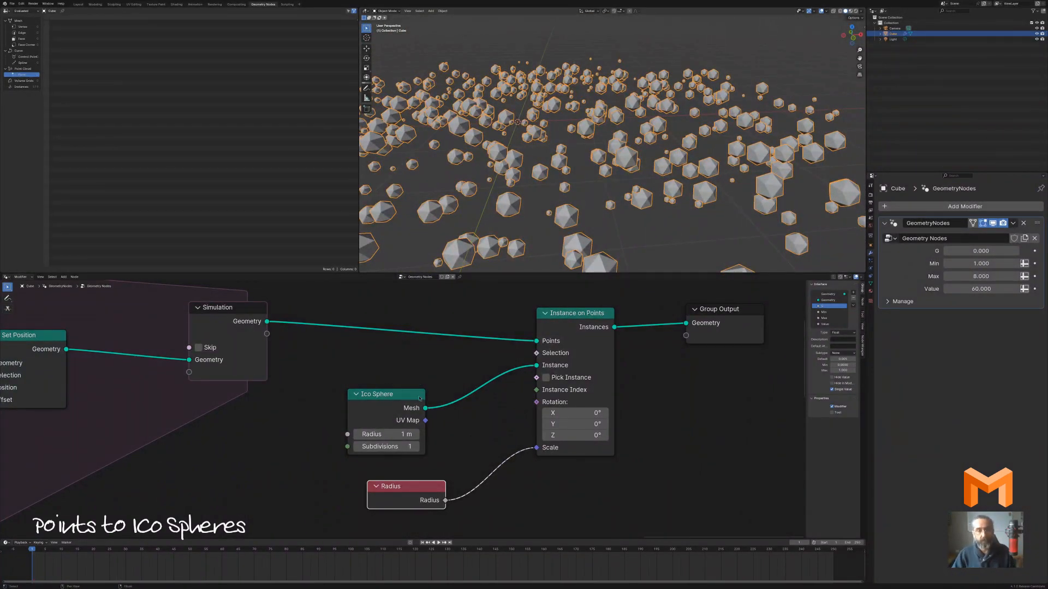
Set the Ico Sphere's Subdivisions to 2
click(402, 447)
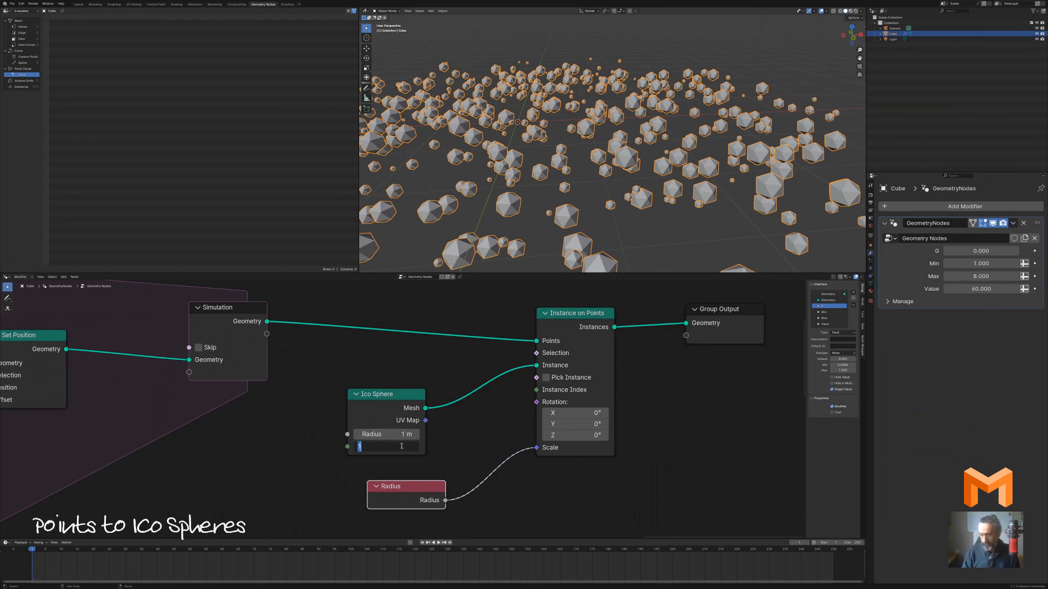
text(2)
key(Return)
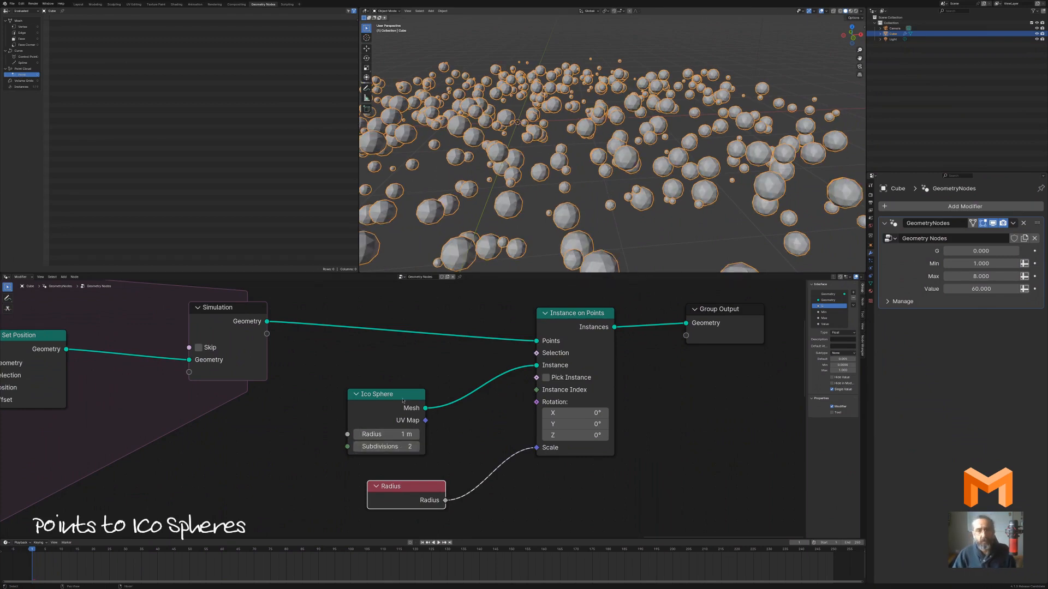
Insert a Set Shade Smooth node between Ico Sphere and Instance on Points, spacing both nodes farther from Instance on Points
drag(403, 401, 314, 418)
key(shift+a)
text(shade)
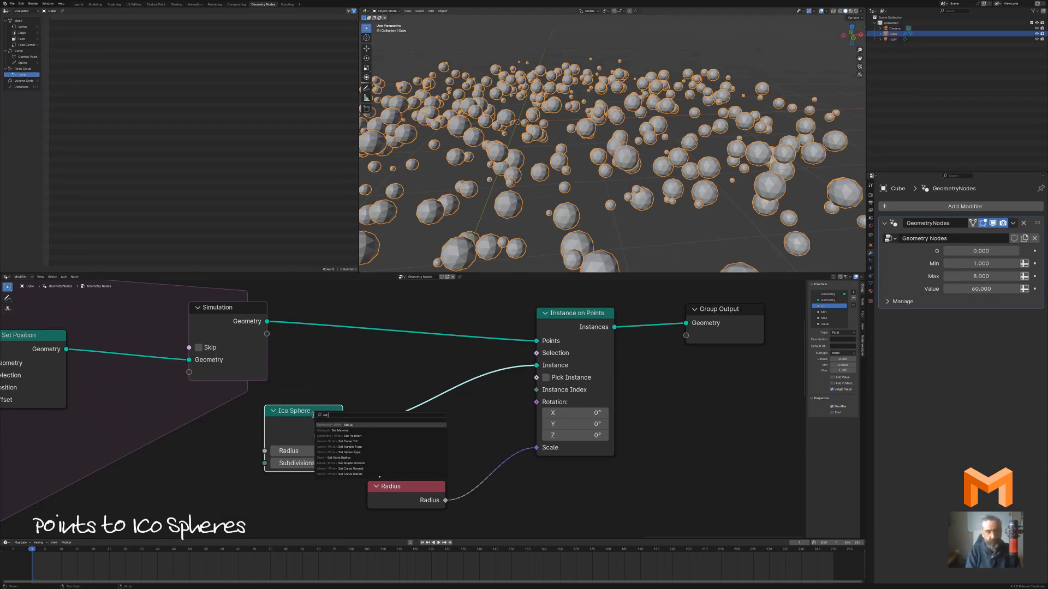
key(Return)
click(359, 382)
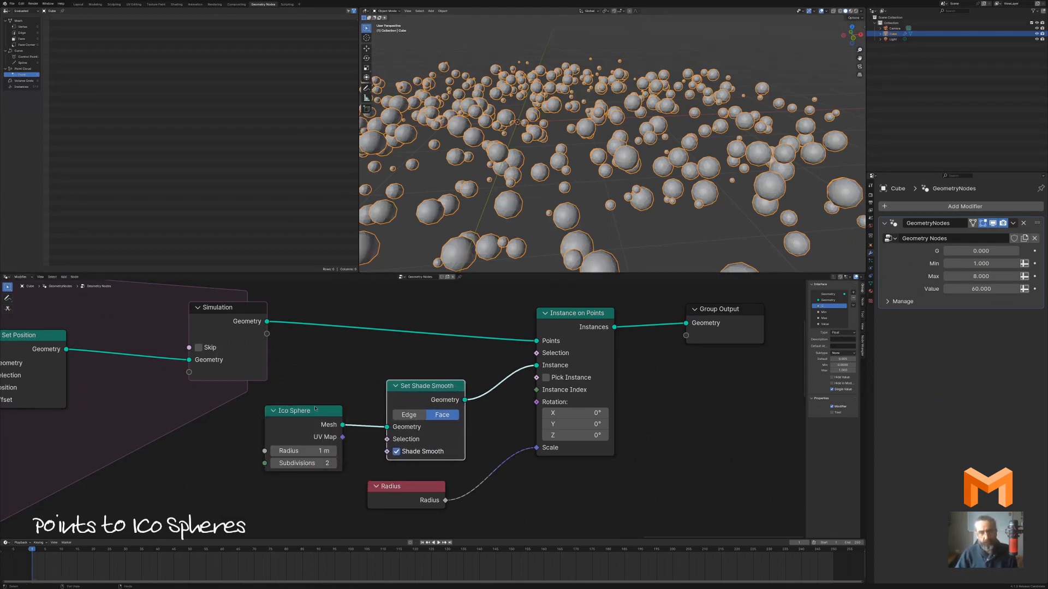
drag(303, 414, 258, 415)
drag(409, 393, 347, 397)
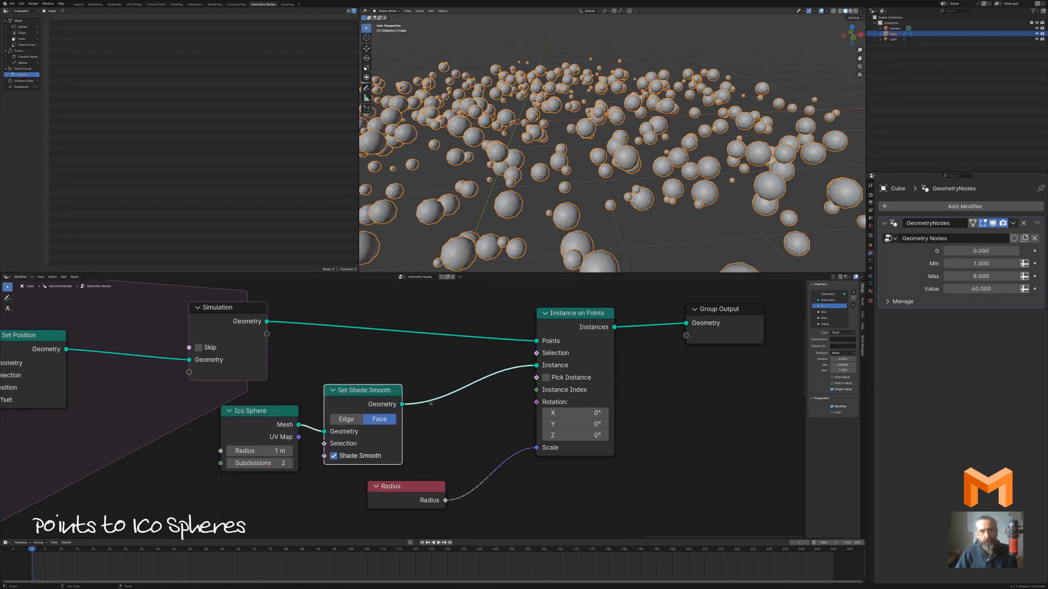
Insert a Set Material node after Set Shade Smooth, assign the existing Material to it, and open that material's properties
key(shift+a)
text(set m)
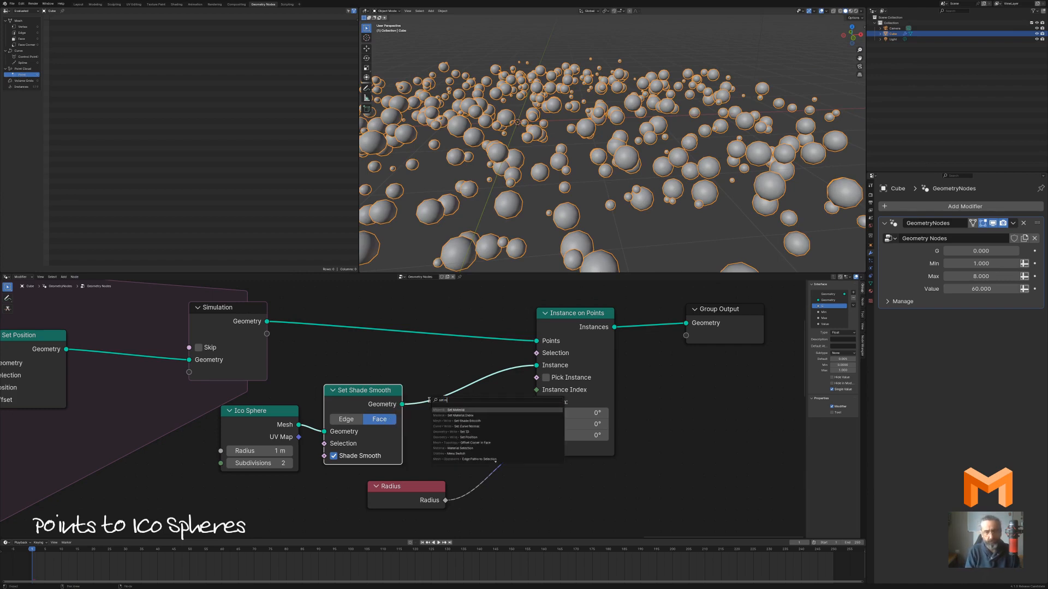
key(Return)
click(425, 384)
click(481, 441)
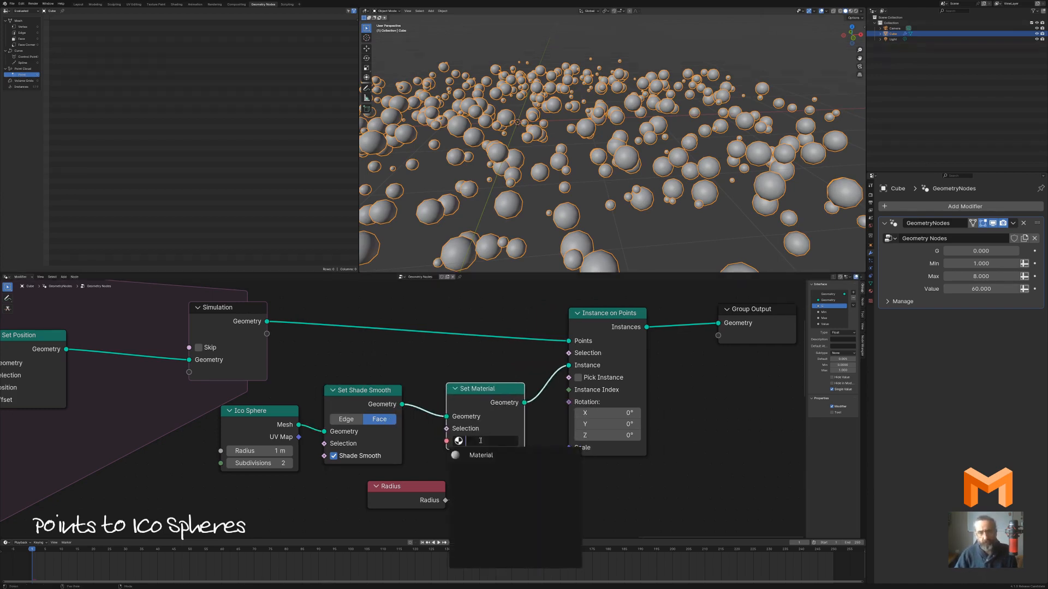
click(470, 455)
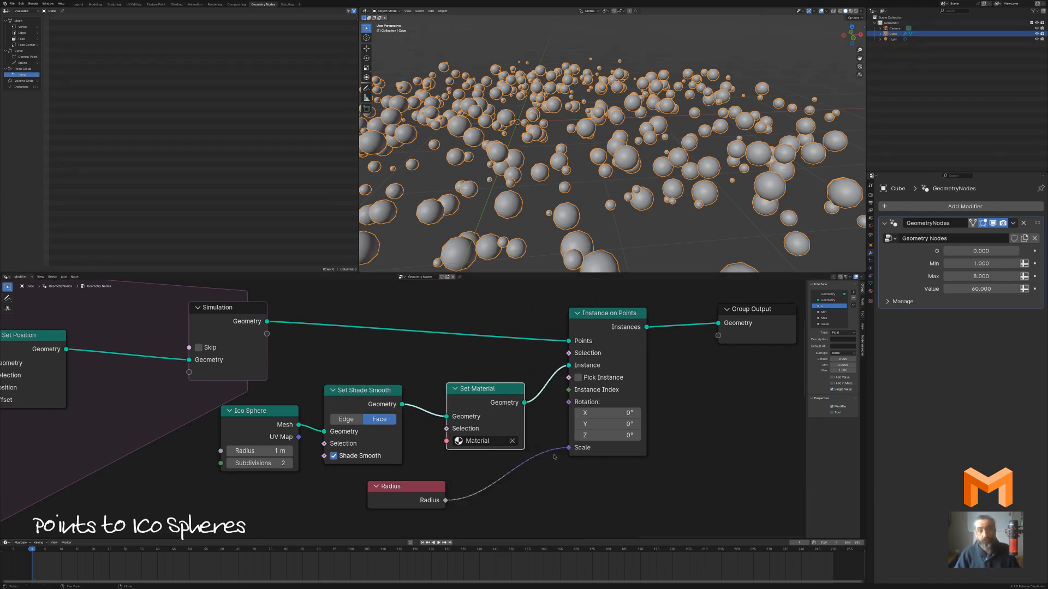
click(871, 294)
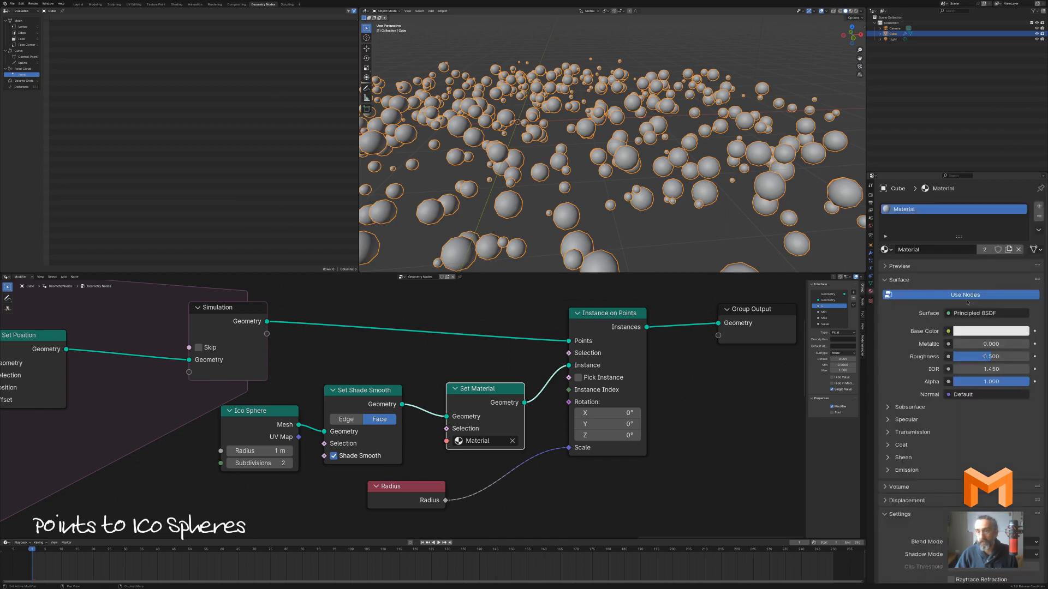
Set the material's Base Color to green and switch the viewport to Material Preview shading
click(975, 333)
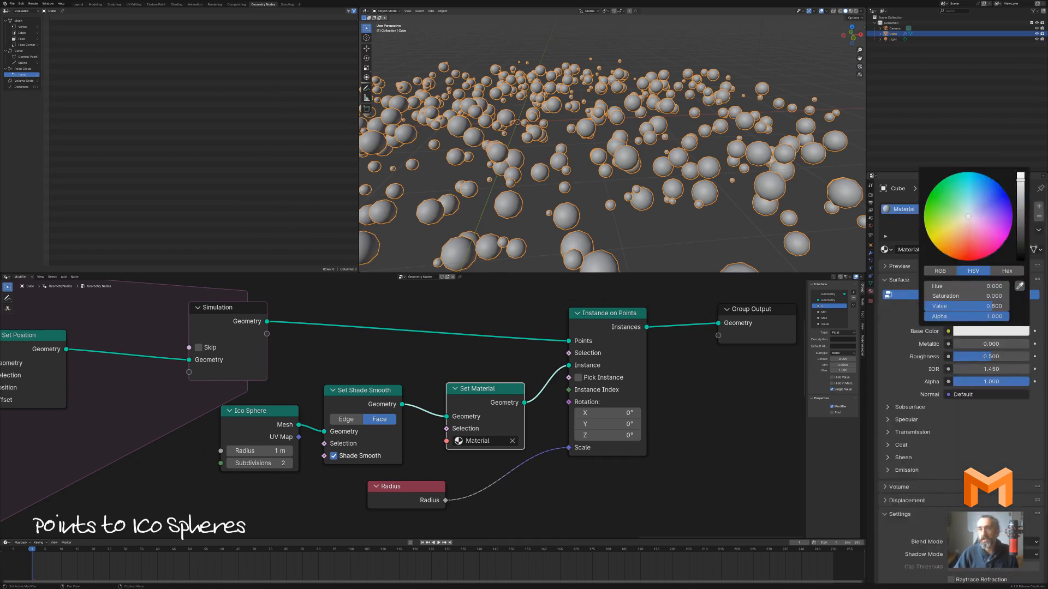
click(946, 209)
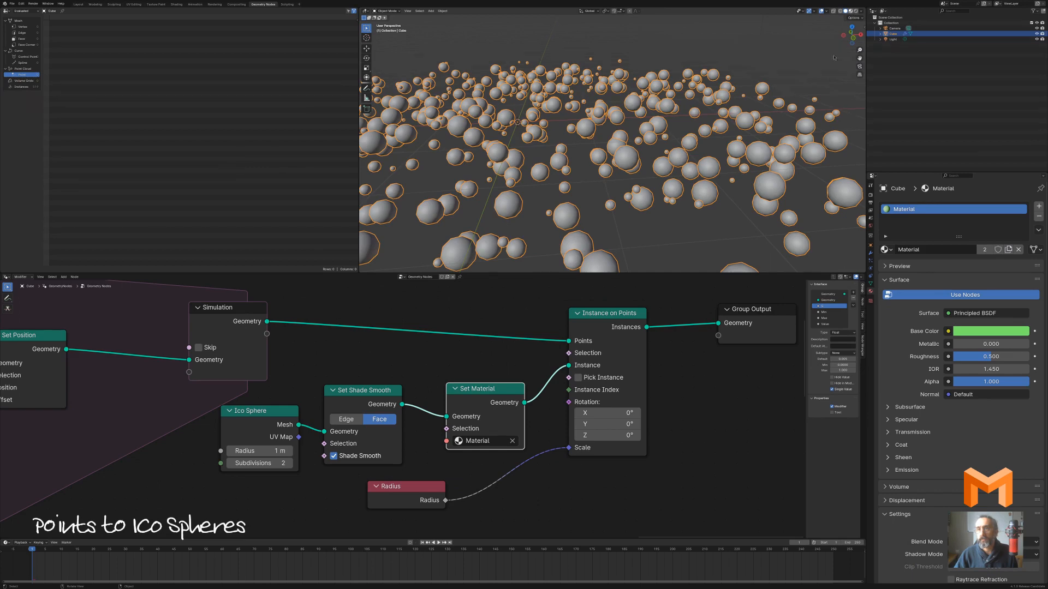
click(851, 11)
scroll(582, 189, down, 5)
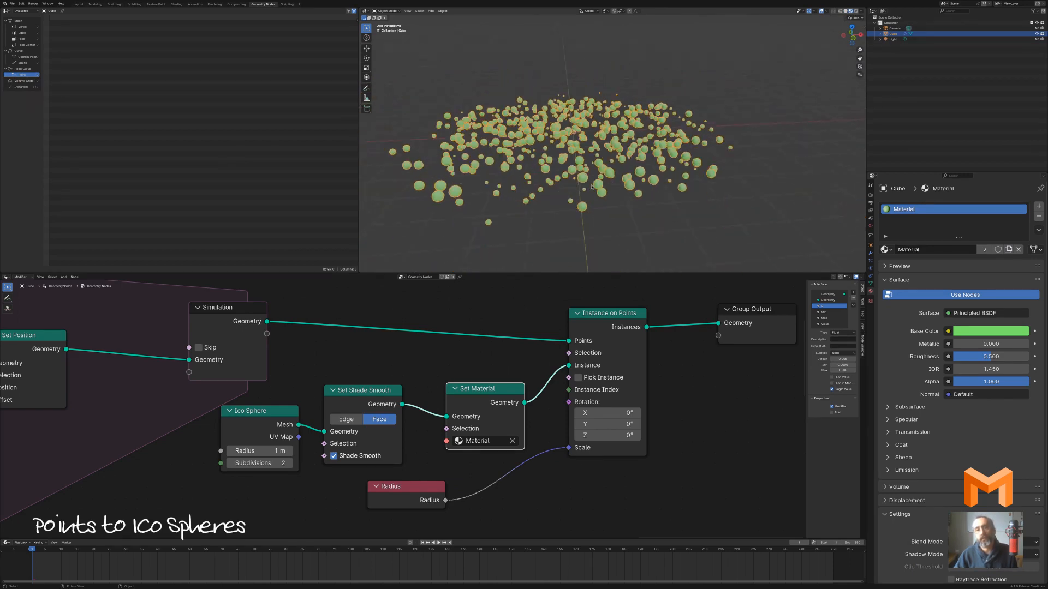
middle_drag(582, 189, 660, 188)
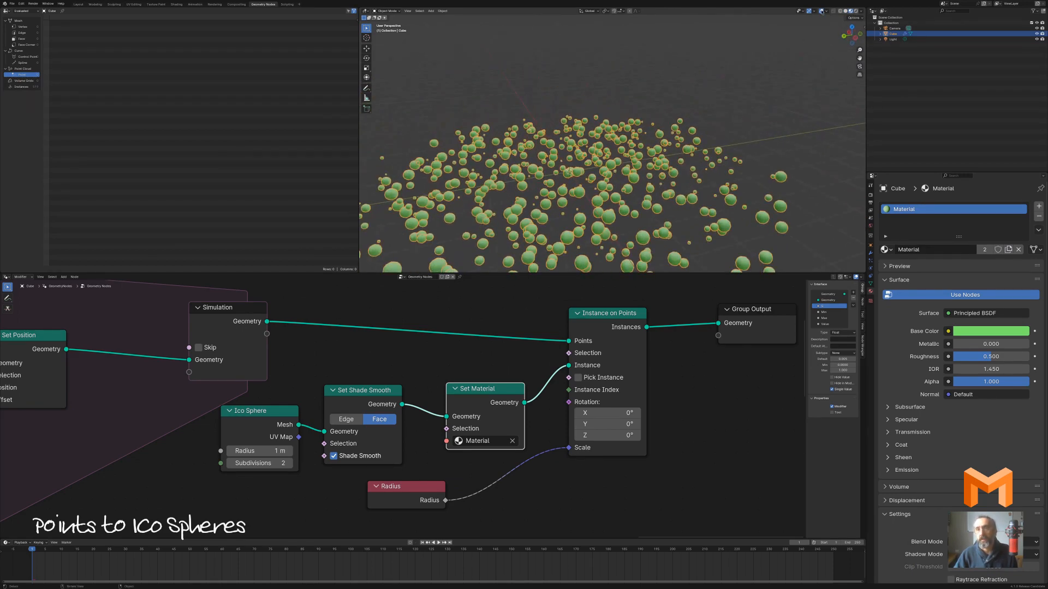
Hide the viewport overlays and watch the green spheres as the simulation plays
click(821, 11)
scroll(697, 160, down, 6)
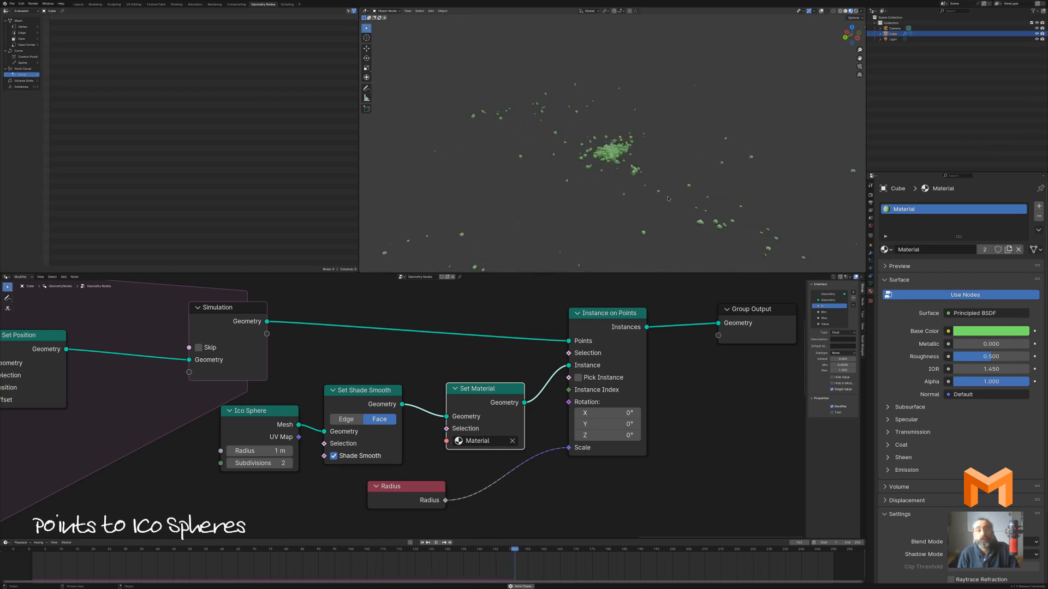
scroll(658, 401, down, 2)
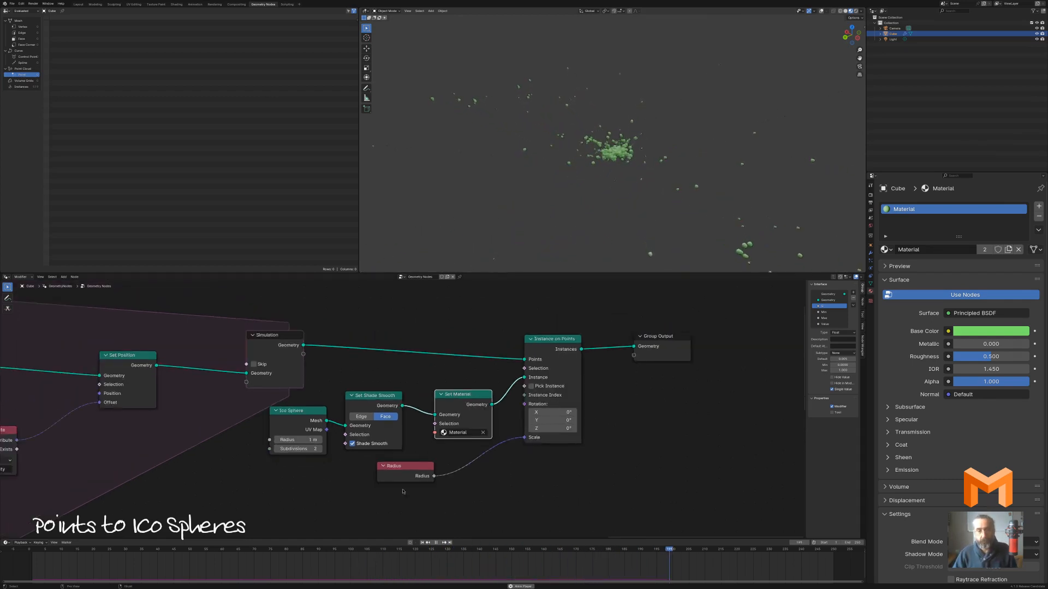
Tidy the node layout by placing Radius below Instance on Points and shifting Ico Sphere, Set Shade Smooth and Set Material lower
drag(412, 466, 555, 468)
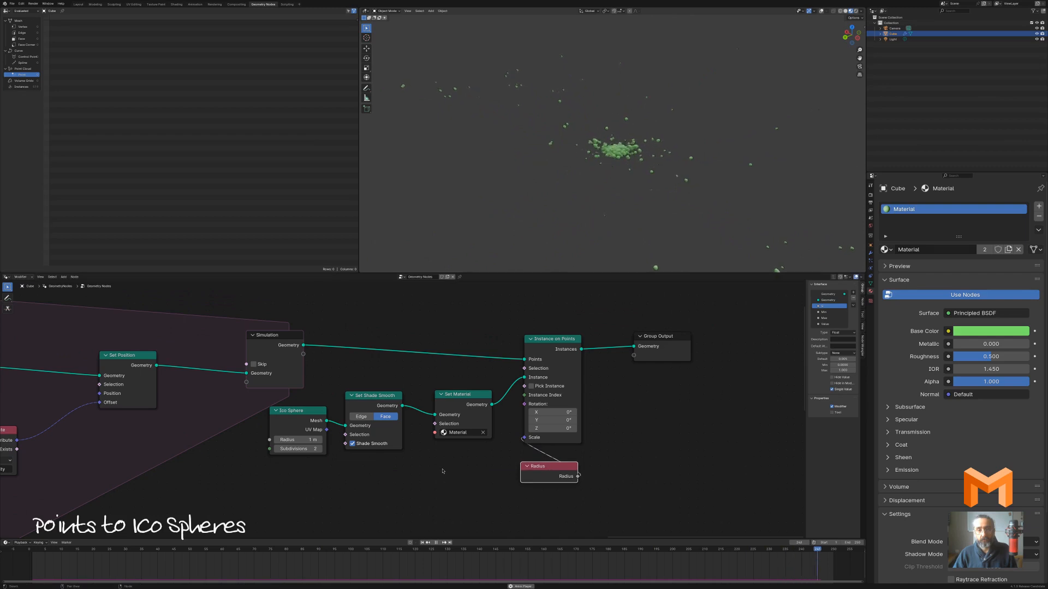
drag(284, 416, 277, 430)
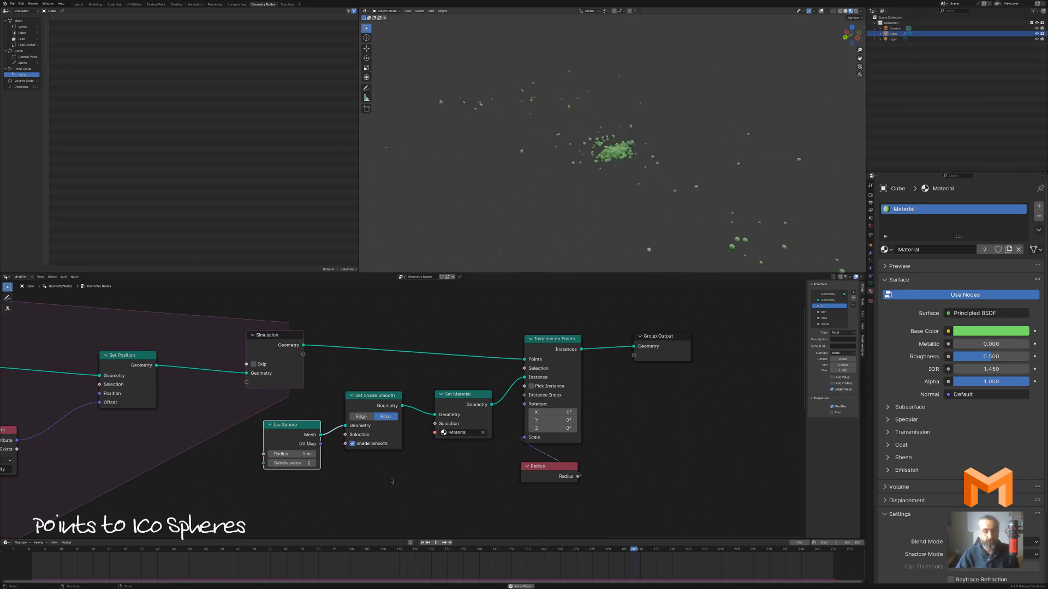
middle_drag(643, 447, 654, 423)
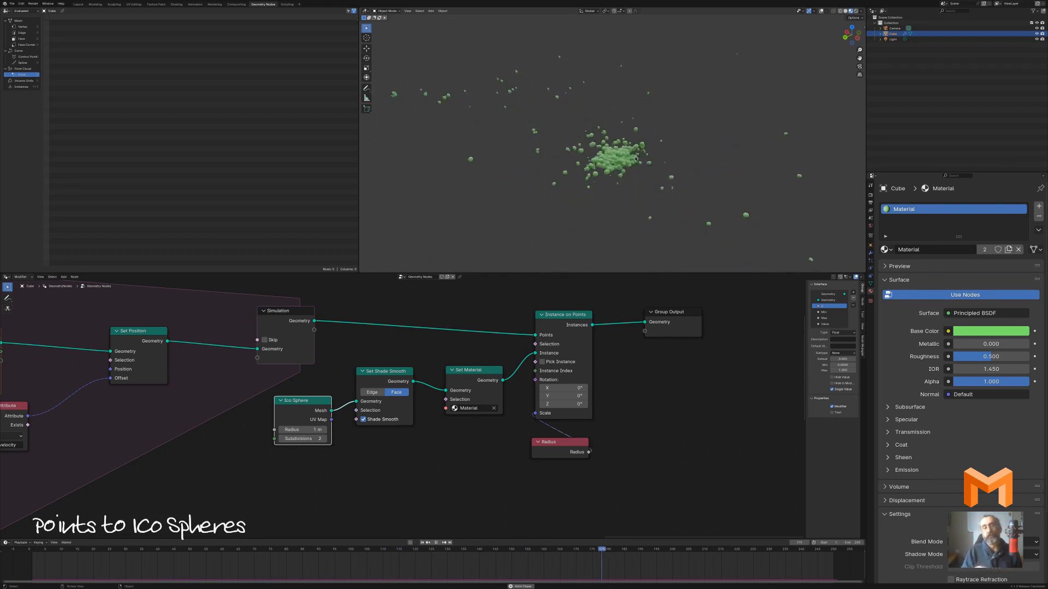
mouse_move(301, 401)
mouse_down()
mouse_move(297, 428)
mouse_move(294, 404)
mouse_up()
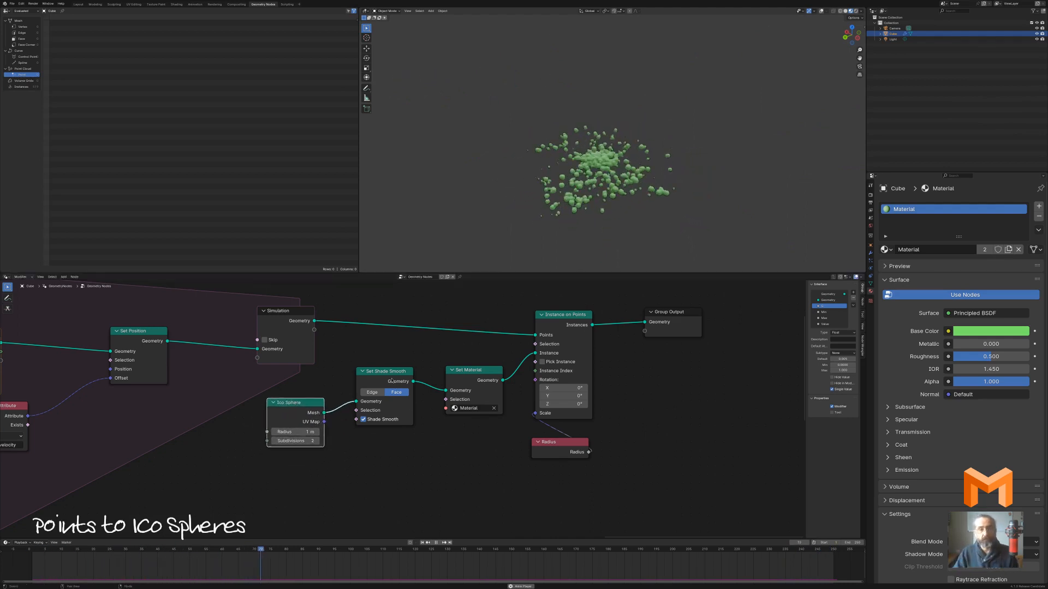
drag(385, 372, 384, 389)
drag(477, 372, 472, 386)
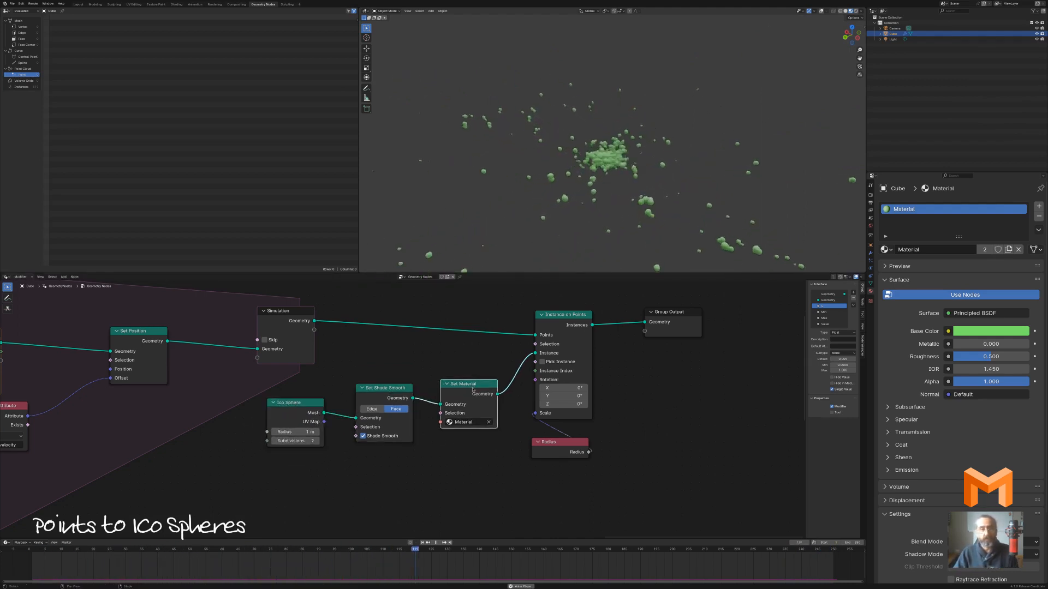
Connect a Viewer to the Distribute Points in Volume output and place it above the Store Named Attribute nodes to inspect the points
key(ctrl+space)
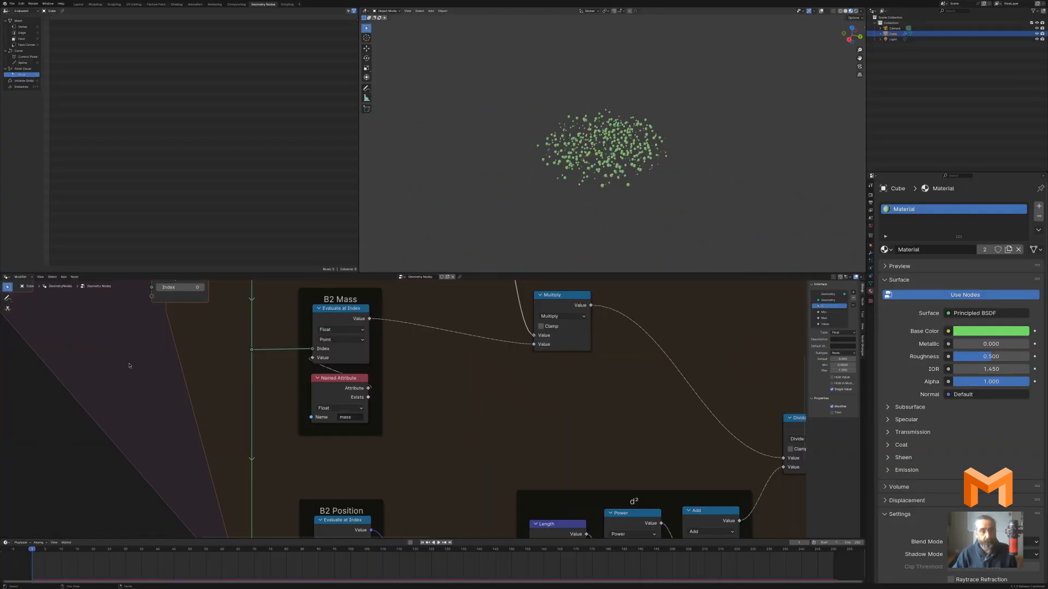
middle_drag(382, 393, 109, 365)
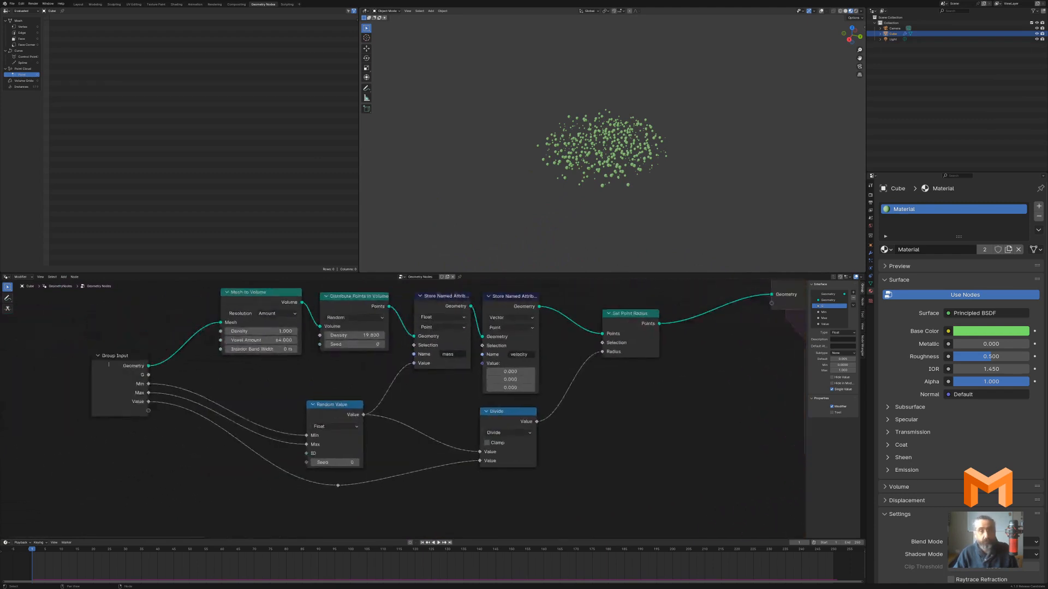
scroll(173, 312, up, 2)
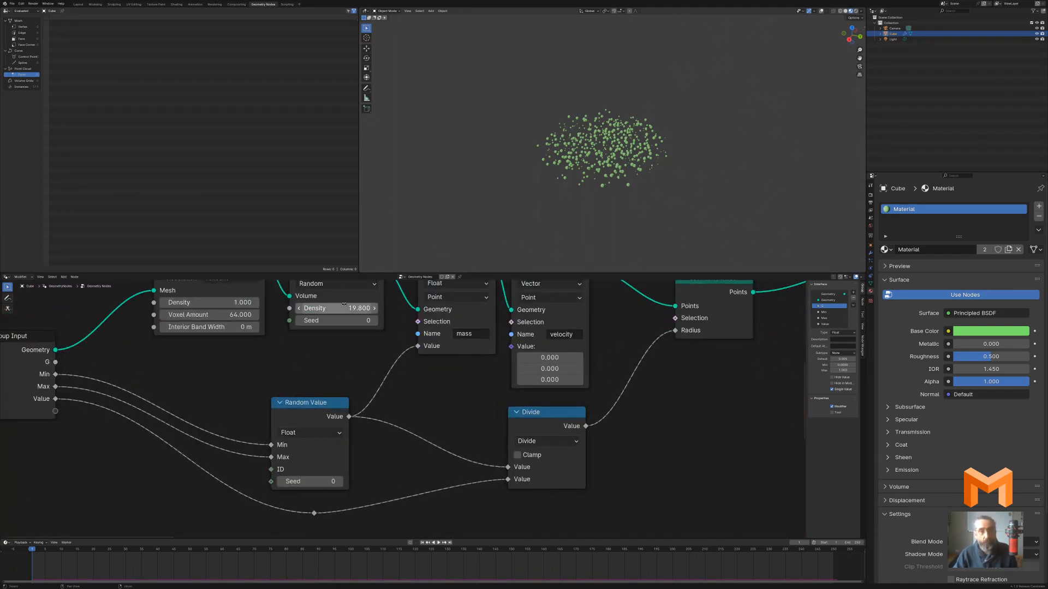
middle_drag(332, 312, 267, 351)
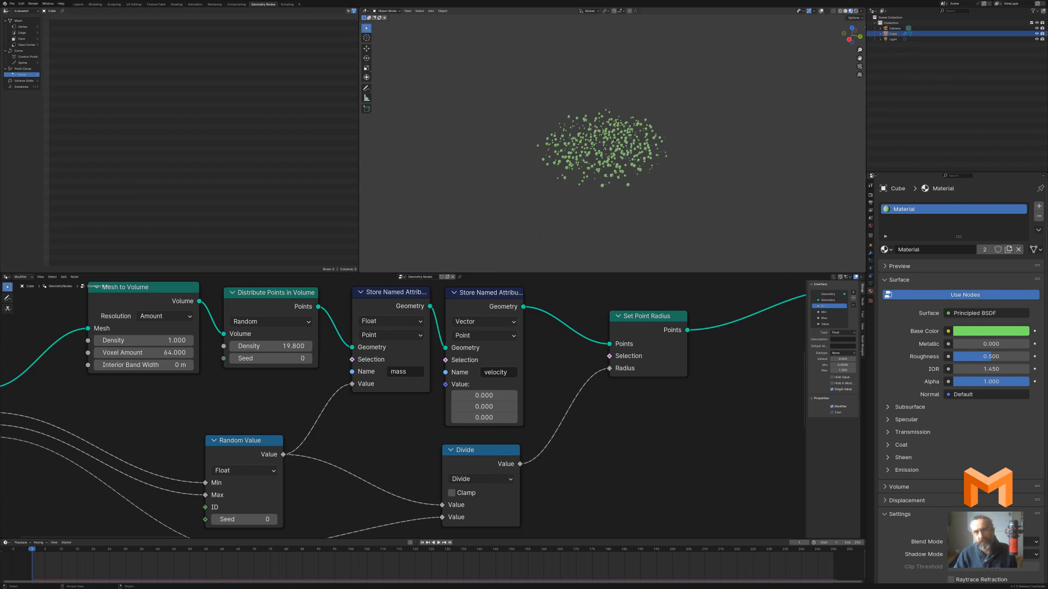
middle_drag(350, 391, 363, 406)
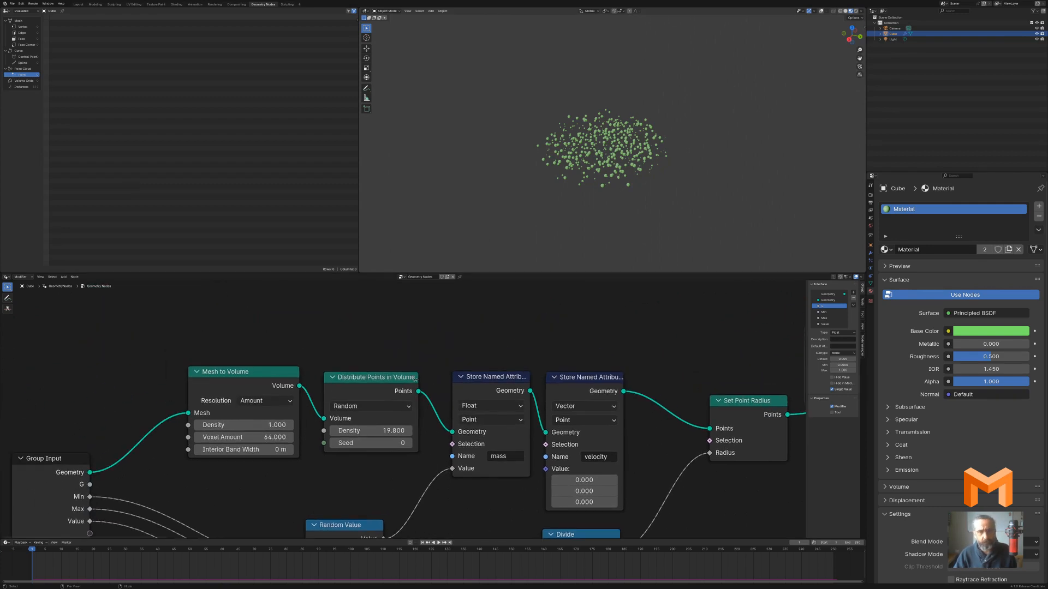
middle_drag(472, 388, 360, 369)
ctrl+shift+click(302, 366)
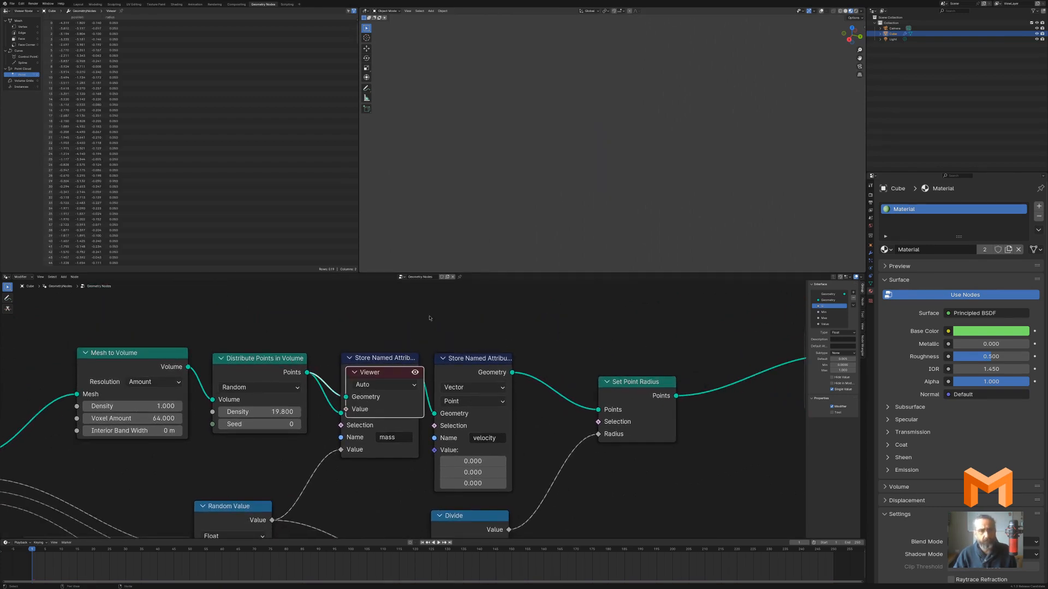
drag(383, 373, 387, 295)
middle_drag(499, 301, 612, 303)
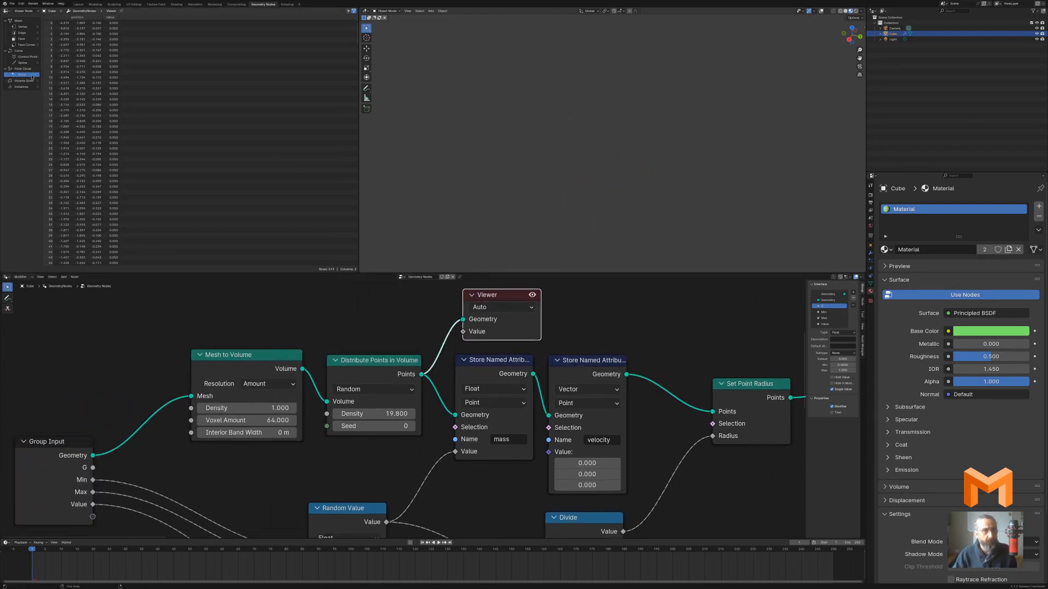
Try Density values of 25 and 29 on the Distribute Points in Volume node
double_click(387, 415)
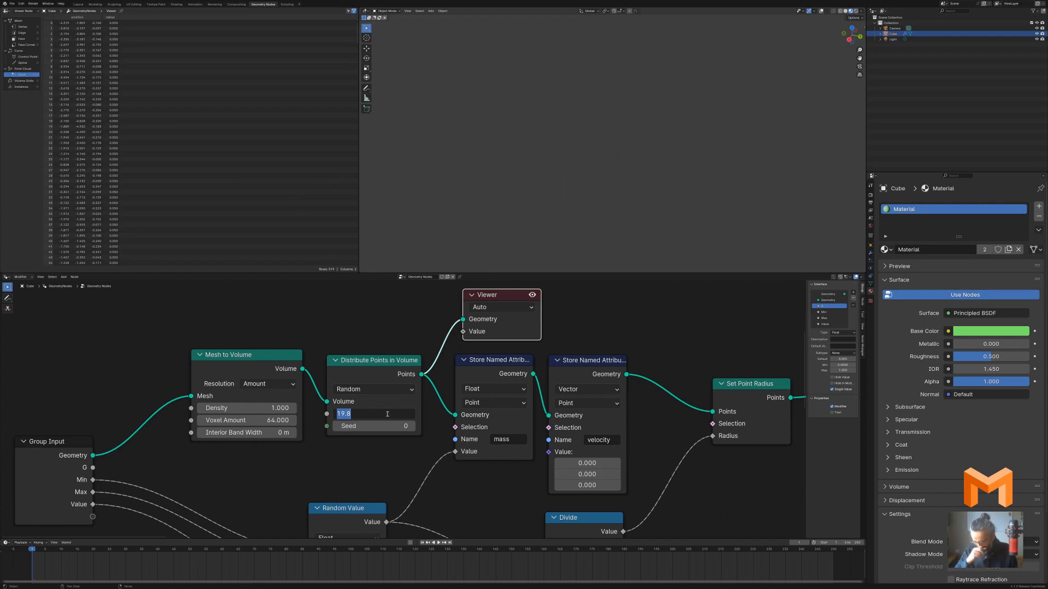
text(25)
key(Return)
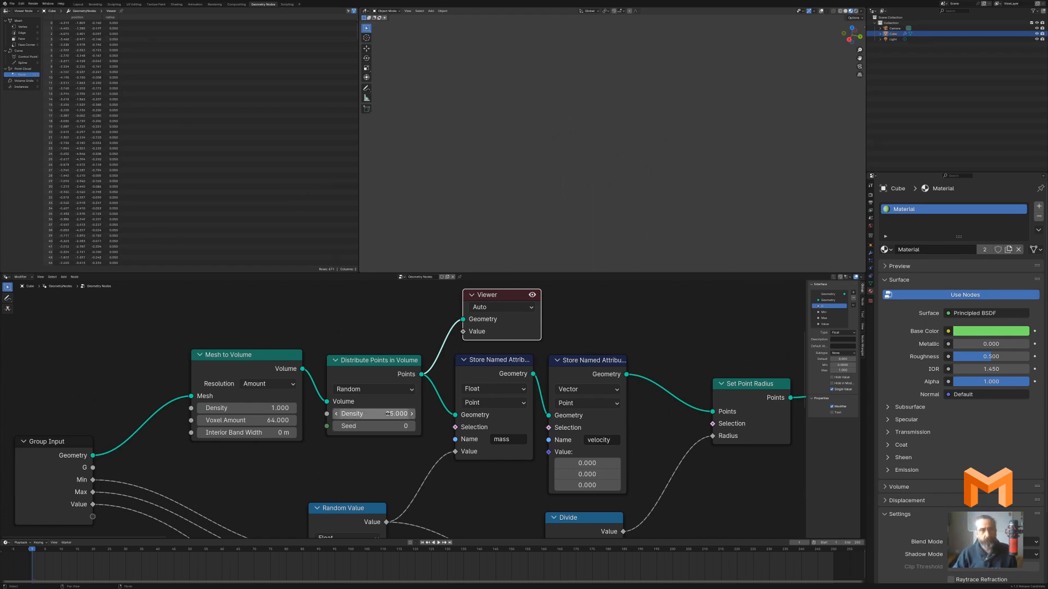
double_click(387, 415)
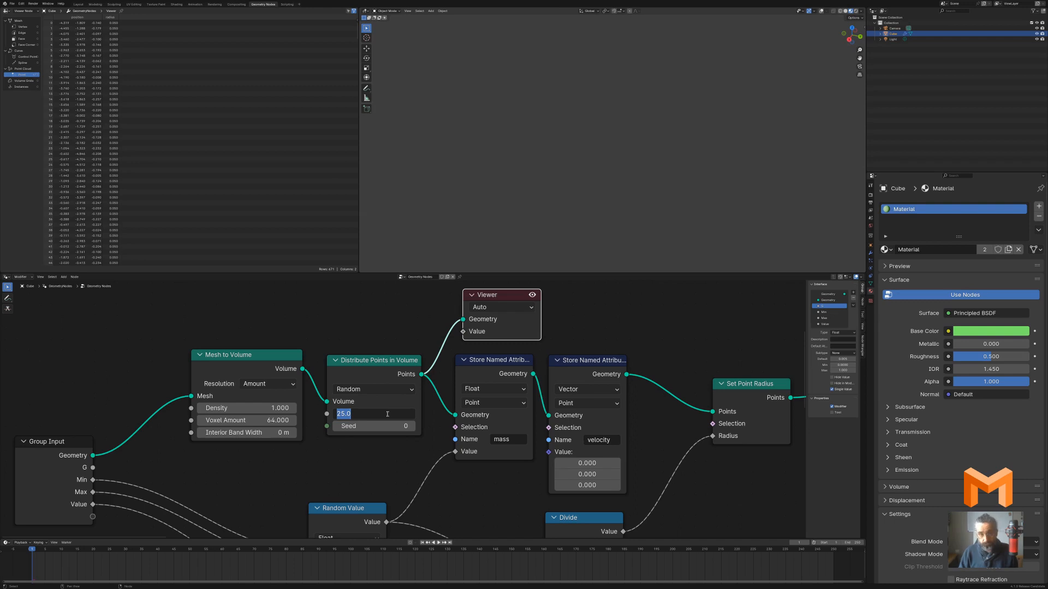
text(29)
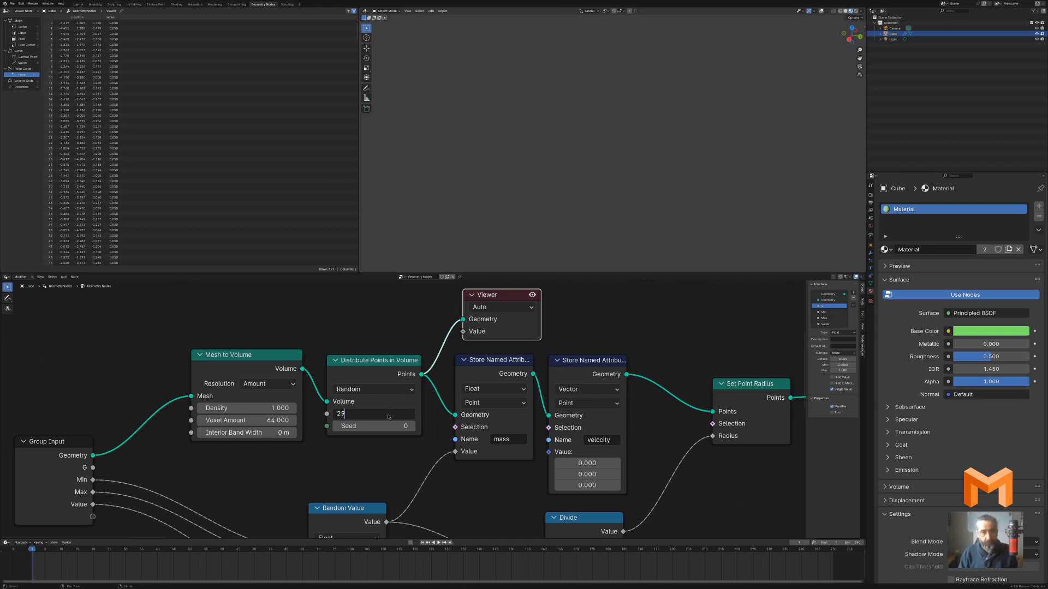
key(Return)
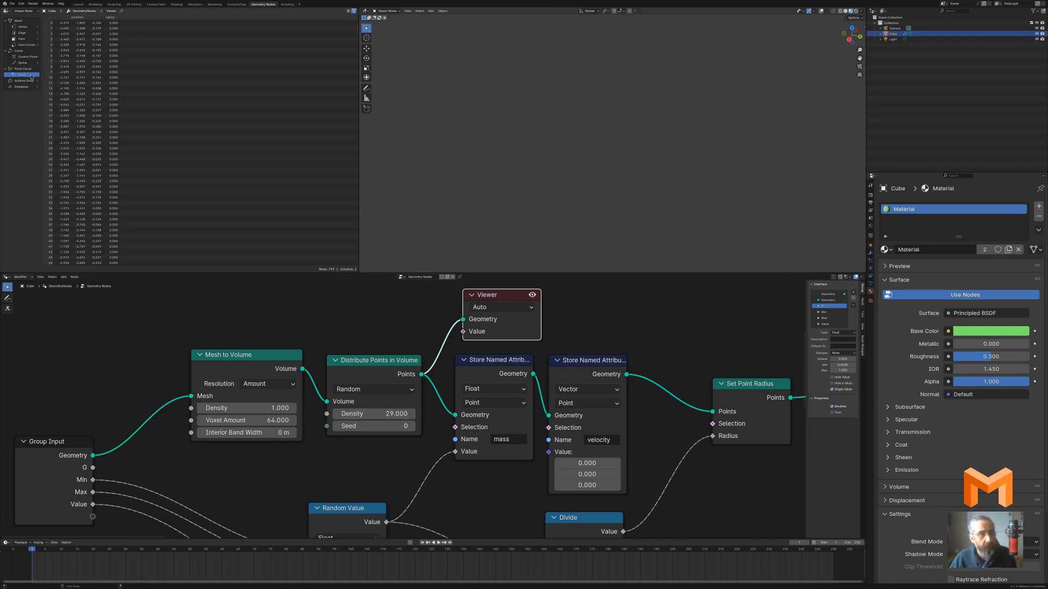
Set the Distribute Points in Volume Density to 30 and delete the Viewer node
double_click(386, 414)
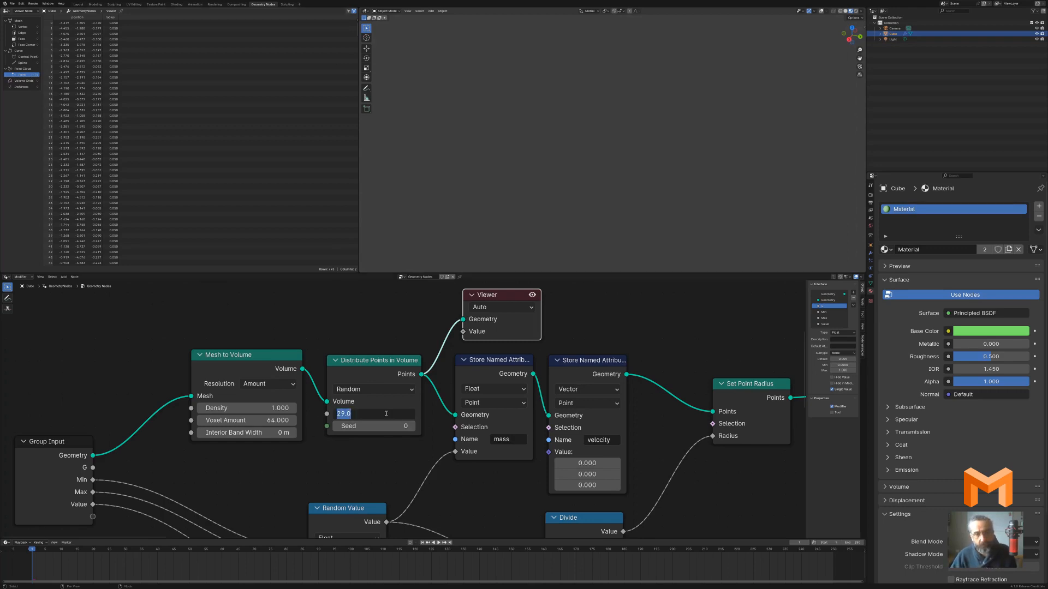
text(30)
key(Return)
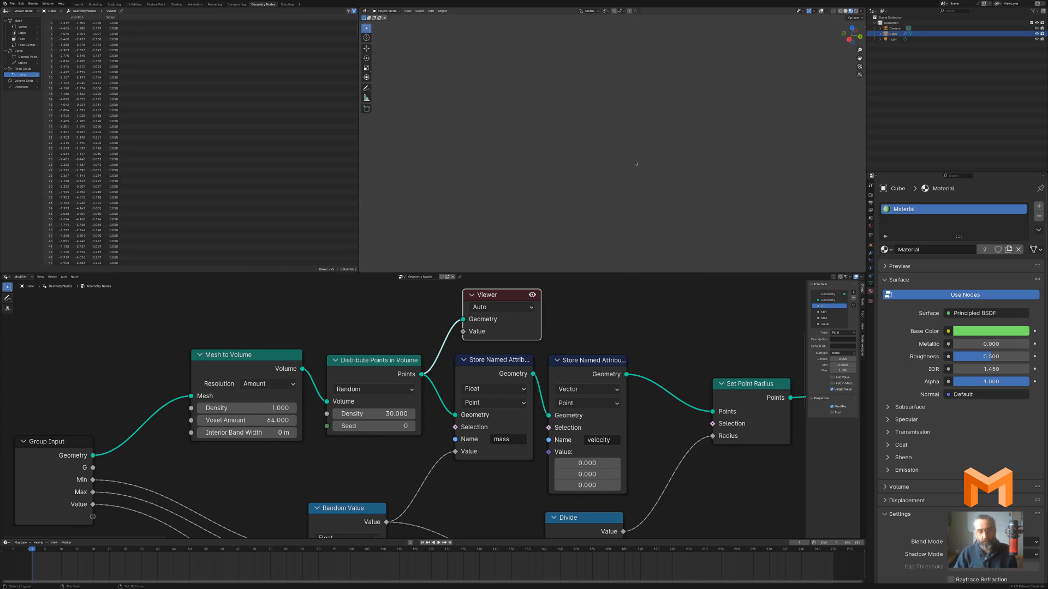
click(357, 343)
click(503, 299)
key(x)
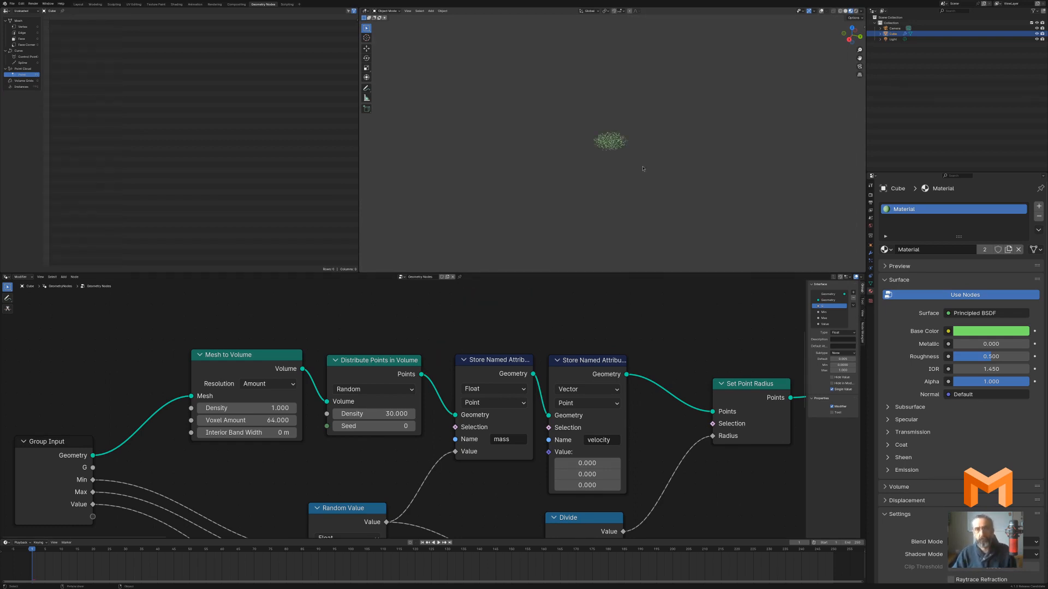
Play the denser simulation, briefly show the viewport overlays, and view it in Material Preview with overlays hidden
scroll(643, 169, up, 8)
key(space)
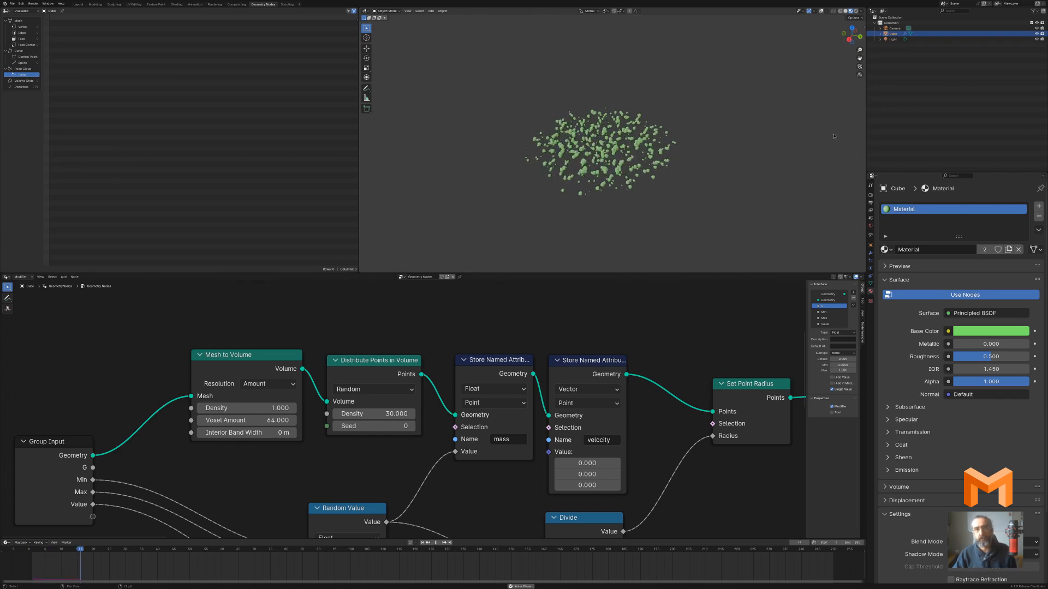
click(822, 11)
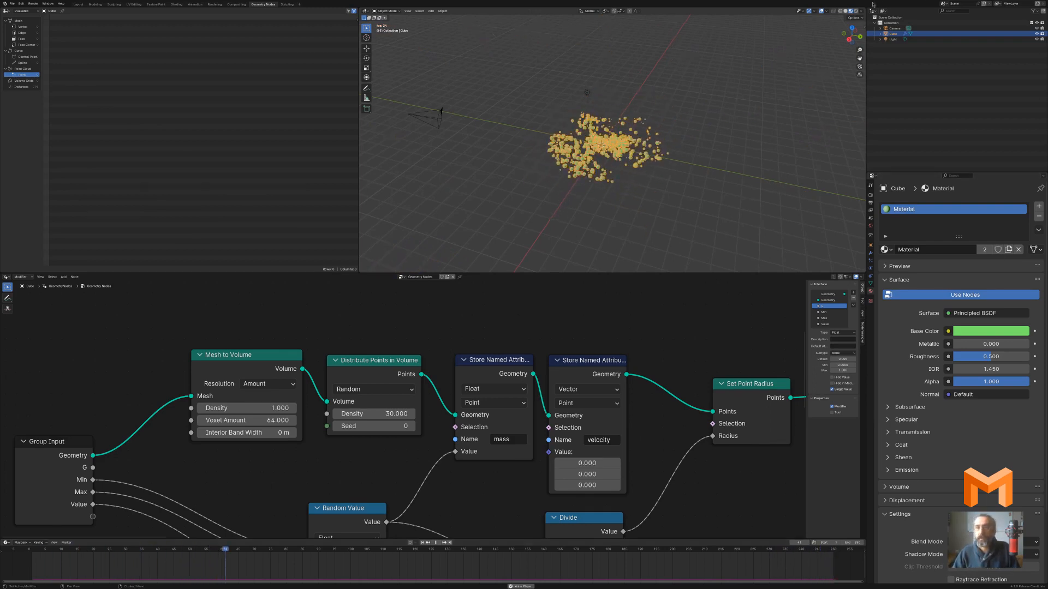
click(821, 11)
click(850, 11)
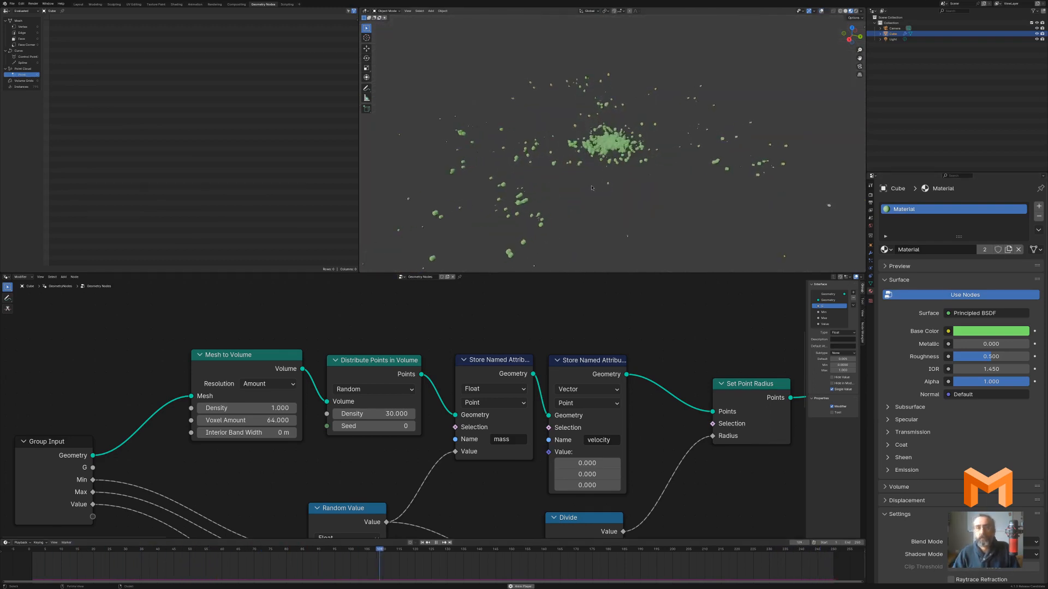
Watch the simulation in a maximized viewport from another angle, and restore the workspace layout with the point-generation nodes in view
key(ctrl+space)
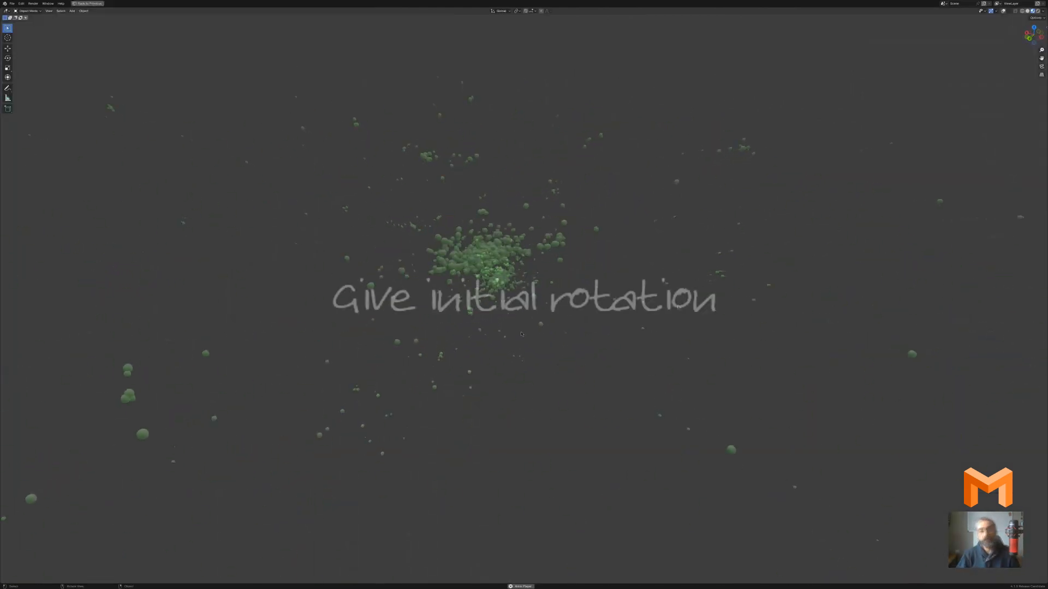
scroll(521, 334, down, 5)
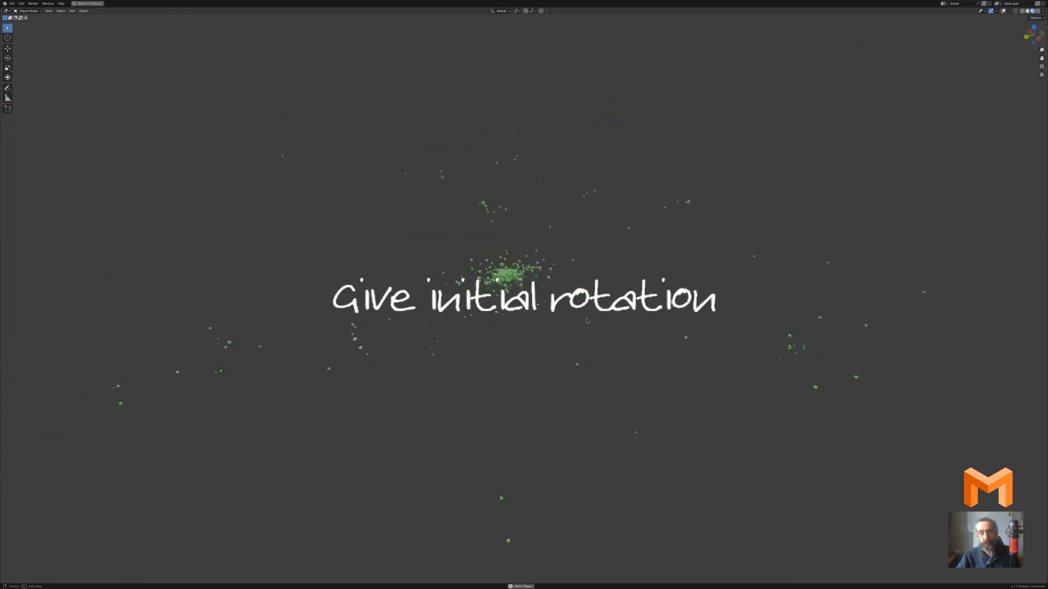
middle_drag(614, 323, 646, 337)
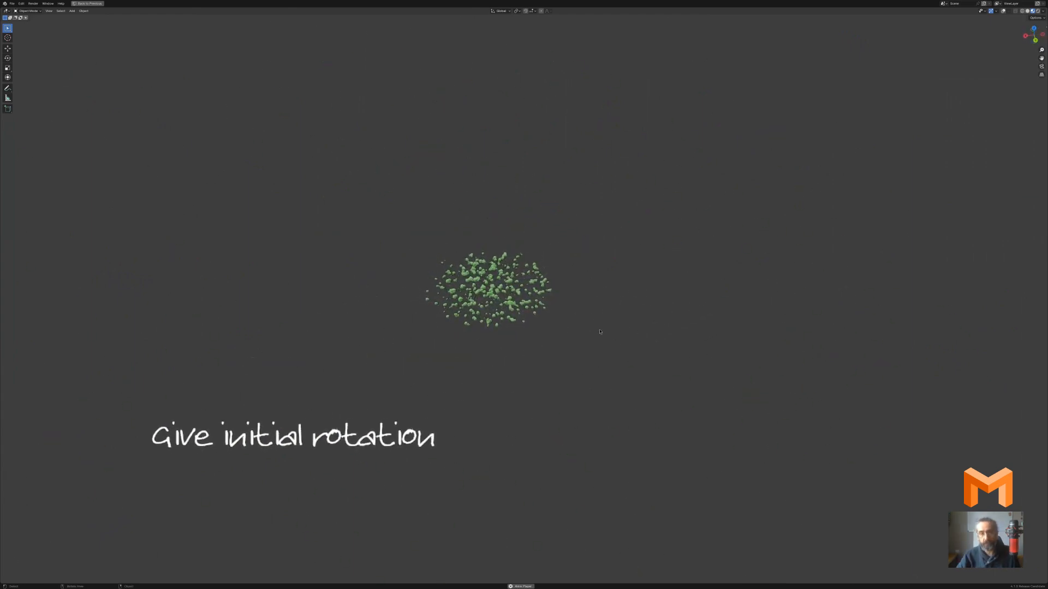
scroll(568, 328, up, 2)
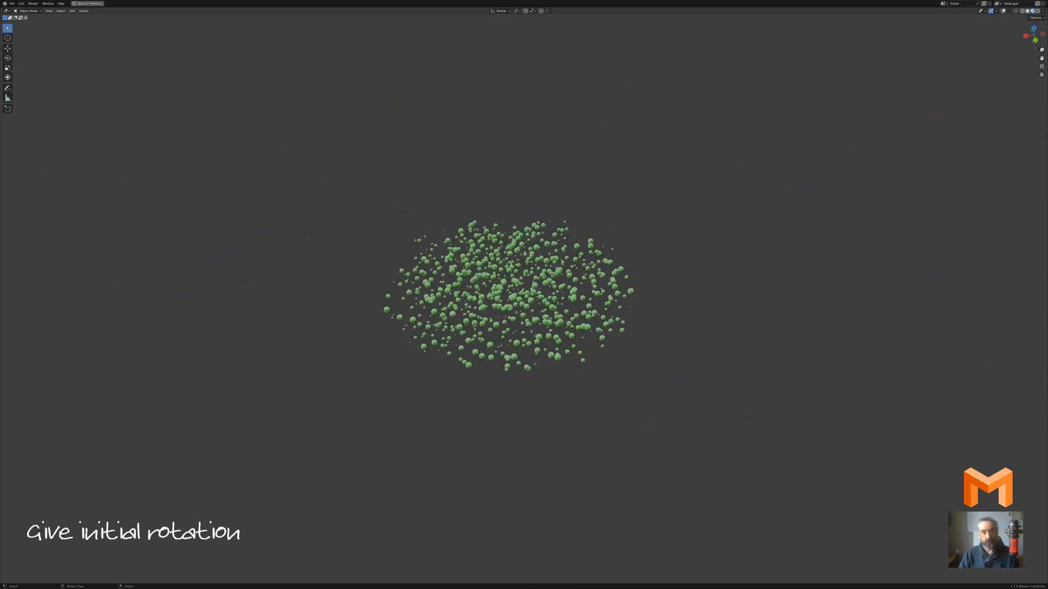
key(ctrl+alt+space)
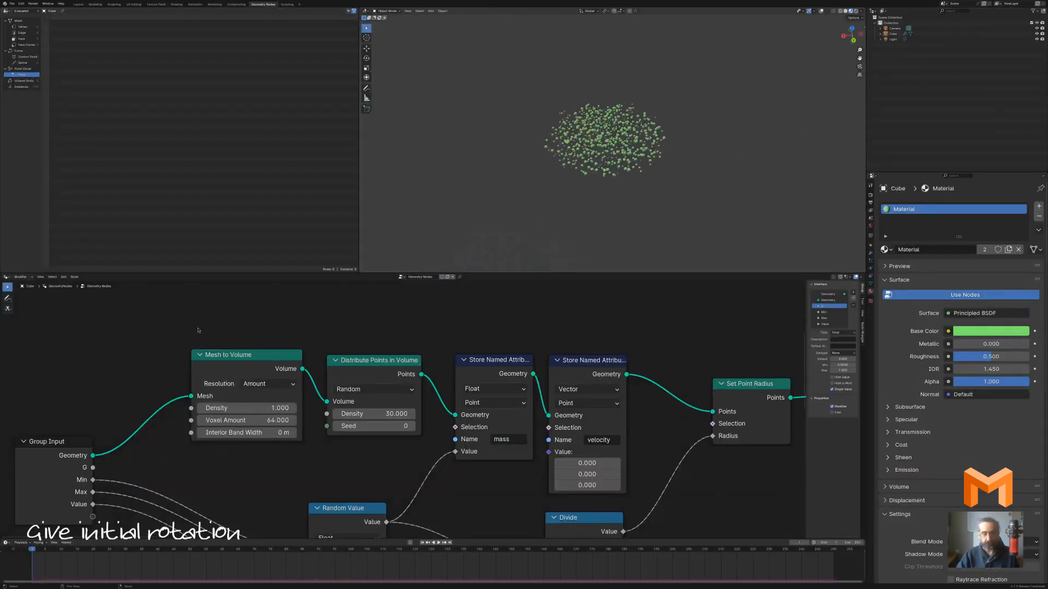
middle_drag(199, 330, 254, 350)
scroll(461, 353, down, 1)
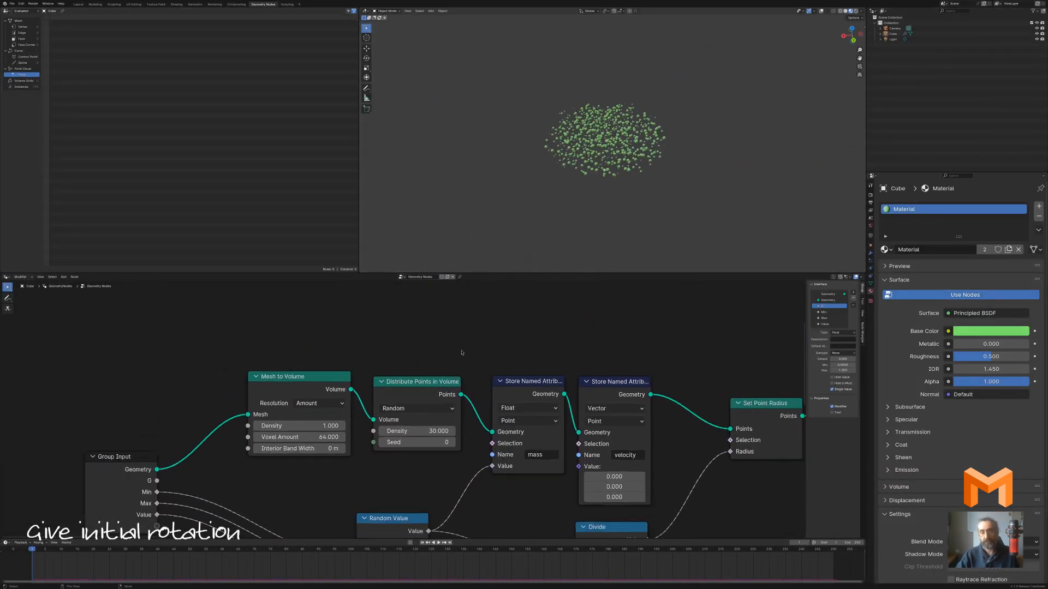
Examine the annotated body vectors and the gravitational acceleration formula sketched in the node editor
scroll(461, 354, down, 1)
scroll(486, 343, down, 3)
mouse_move(486, 342)
middle_down()
mouse_move(470, 435)
mouse_move(339, 300)
mouse_move(249, 330)
middle_up()
middle_drag(634, 347, 465, 372)
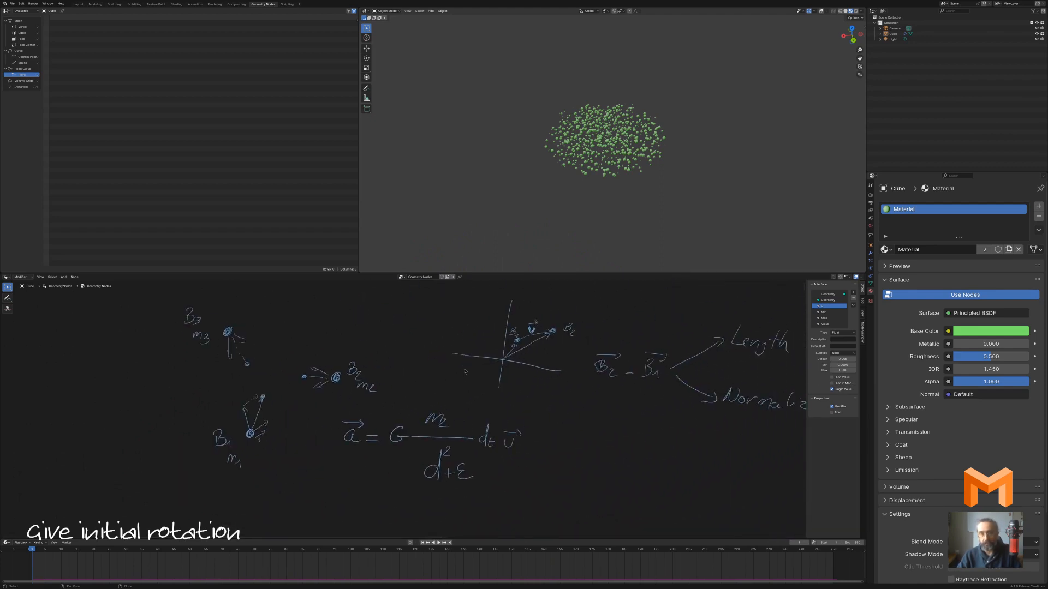
scroll(465, 371, up, 5)
middle_drag(586, 334, 518, 371)
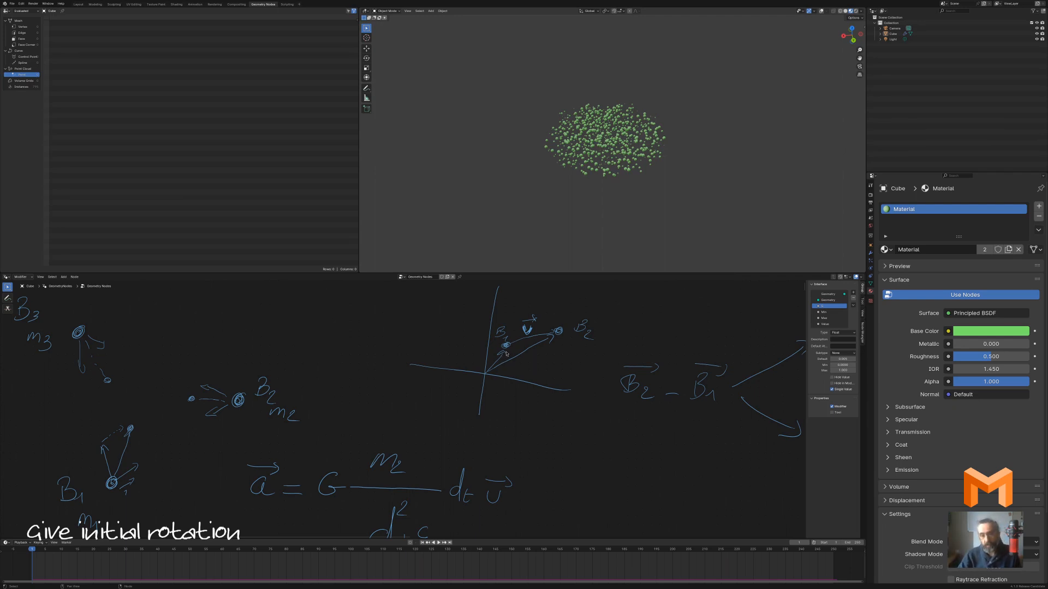
mouse_move(513, 379)
middle_down()
mouse_move(508, 345)
mouse_move(500, 400)
middle_up()
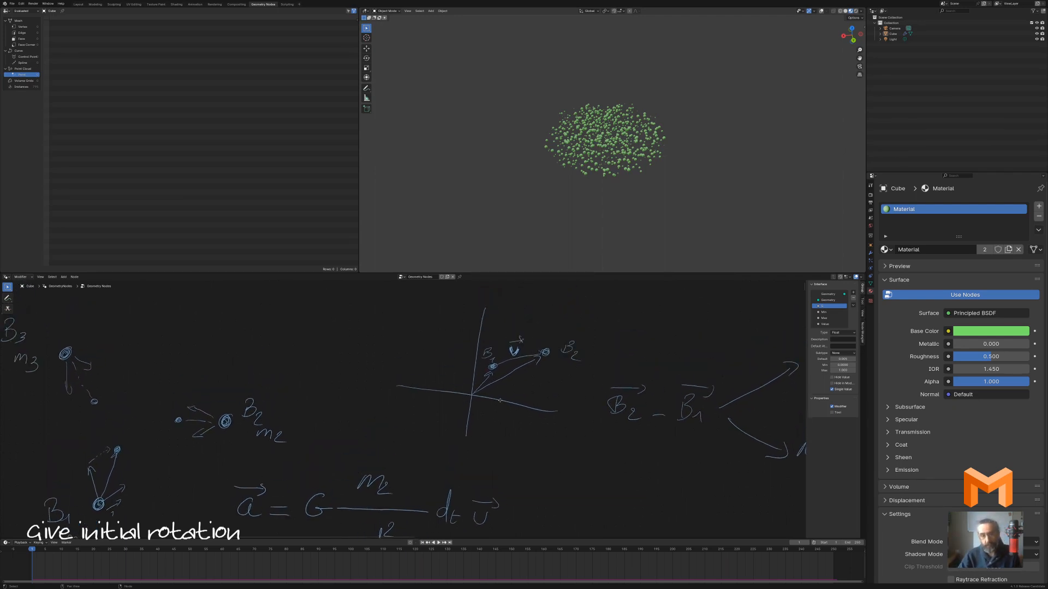
scroll(502, 374, up, 1)
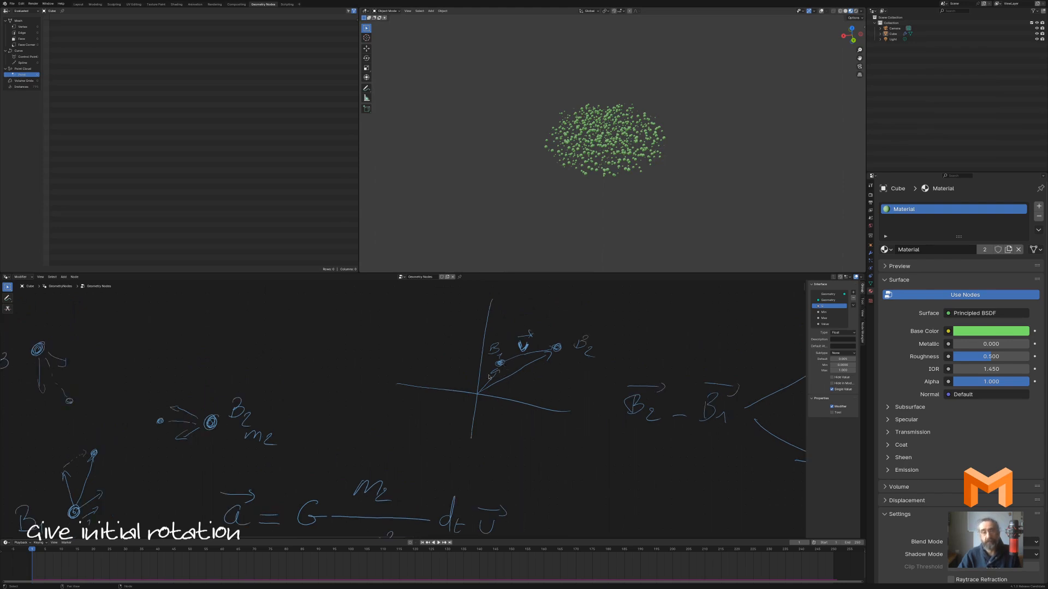
scroll(413, 418, down, 2)
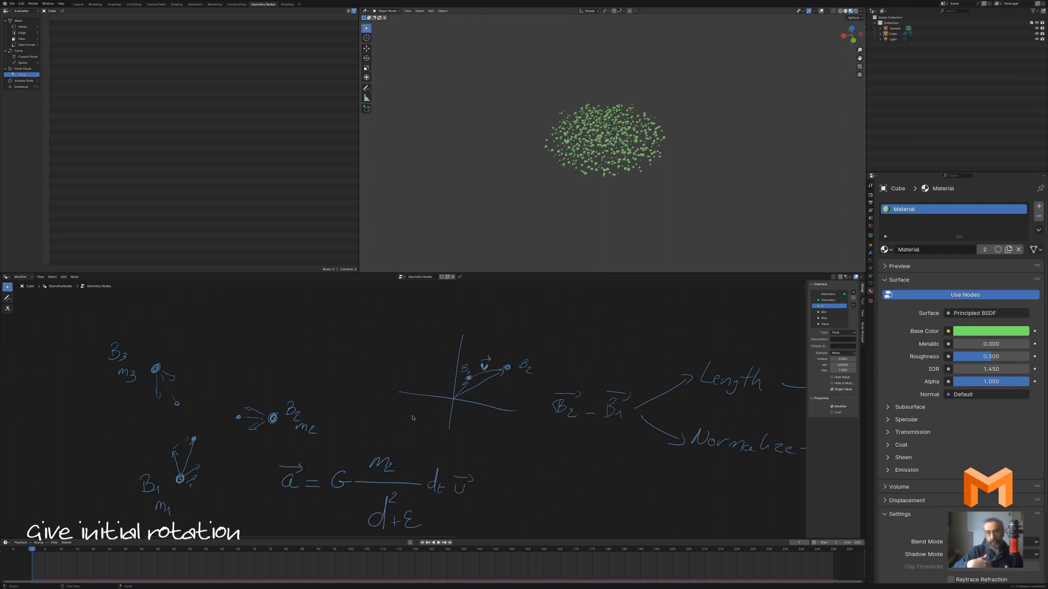
Shift the velocity Store Named Attribute node slightly away from the mass attribute node
scroll(413, 418, down, 4)
mouse_move(413, 418)
middle_down()
mouse_move(517, 300)
mouse_move(528, 265)
middle_up()
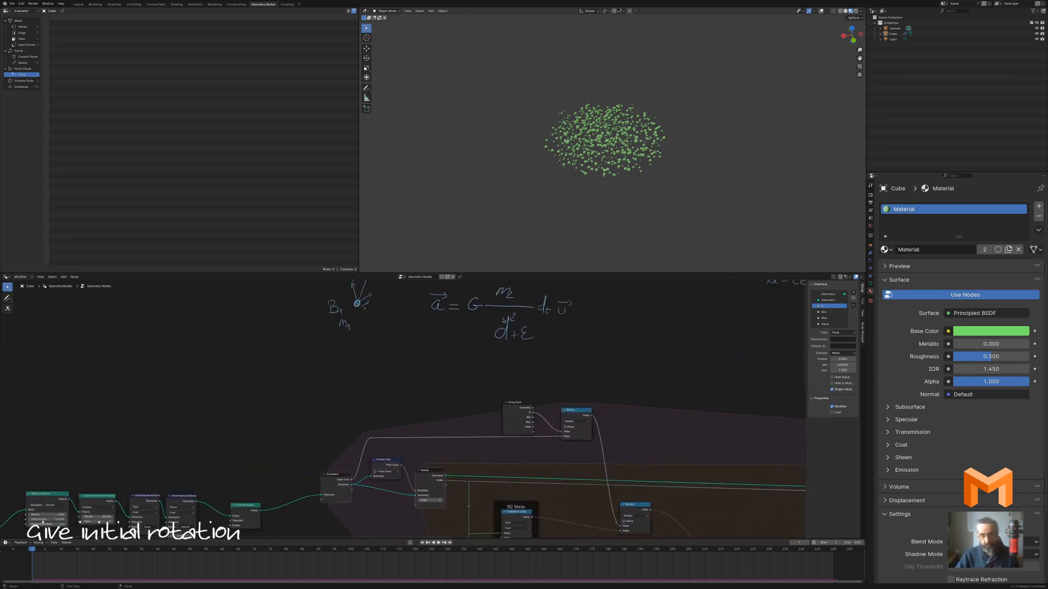
middle_drag(381, 421, 551, 363)
scroll(552, 338, up, 4)
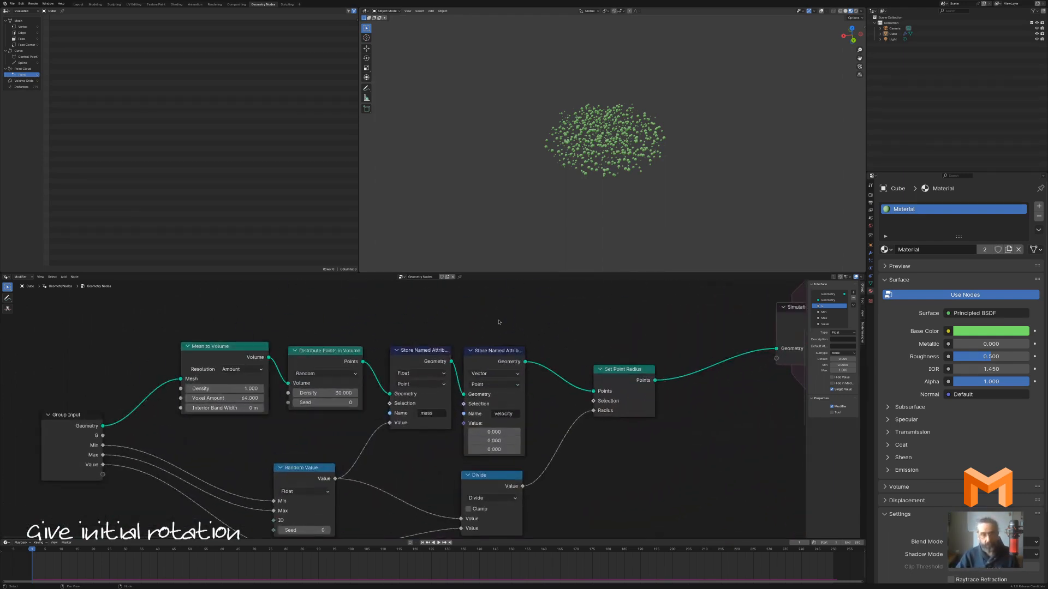
mouse_move(565, 296)
middle_down()
mouse_move(573, 318)
mouse_move(579, 306)
middle_up()
scroll(580, 307, down, 2)
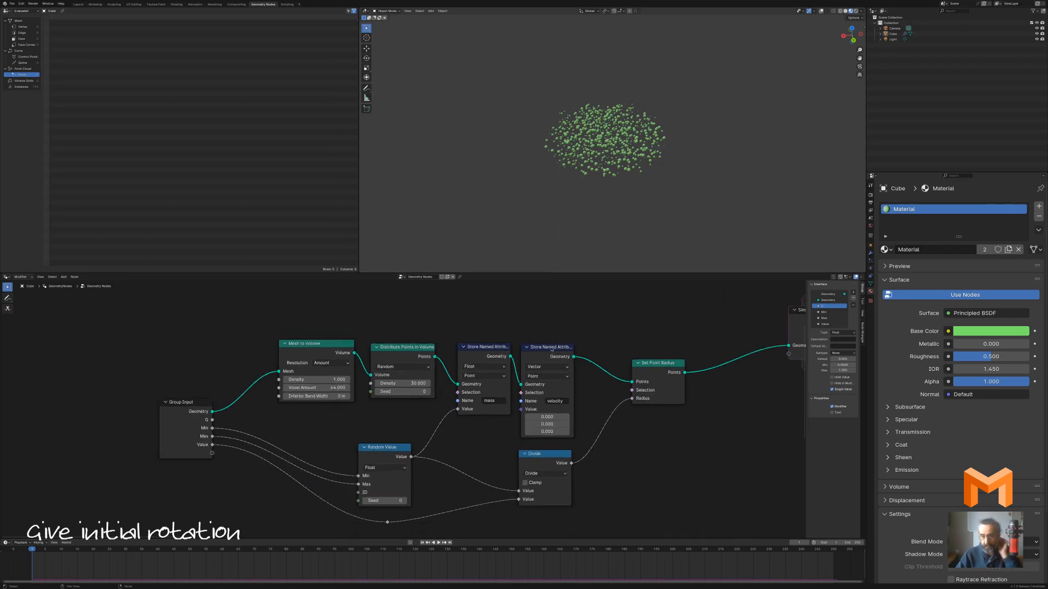
drag(555, 346, 565, 339)
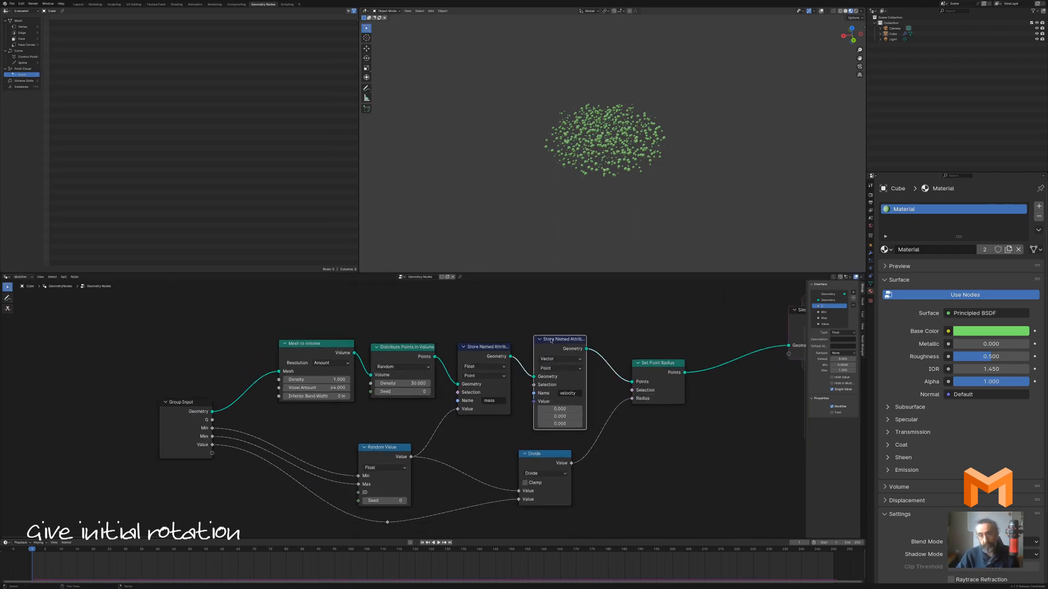
scroll(508, 316, down, 2)
middle_drag(506, 316, 521, 370)
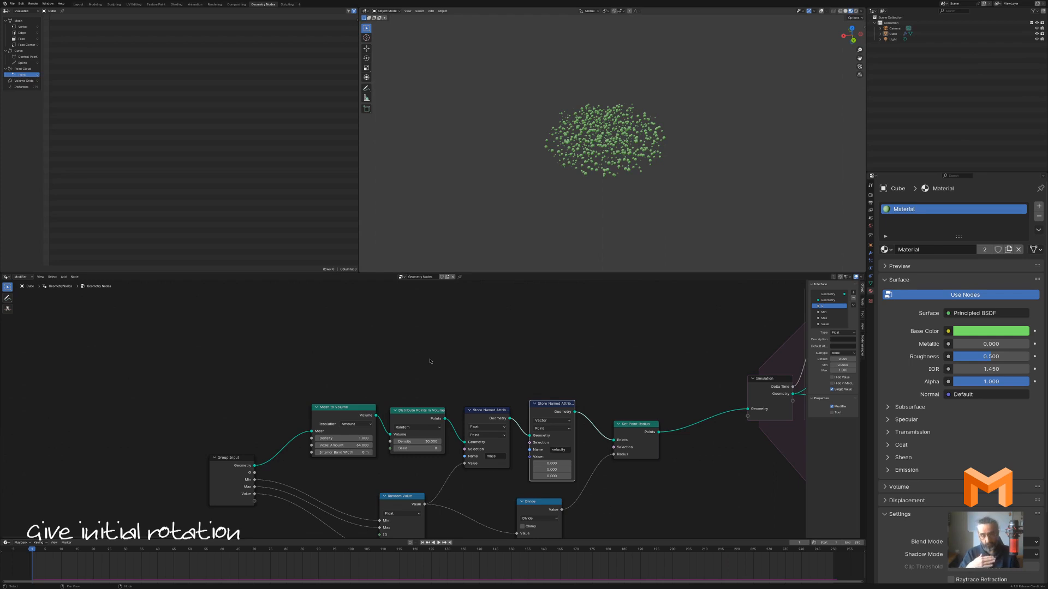
key(shift+a)
mouse_move(430, 360)
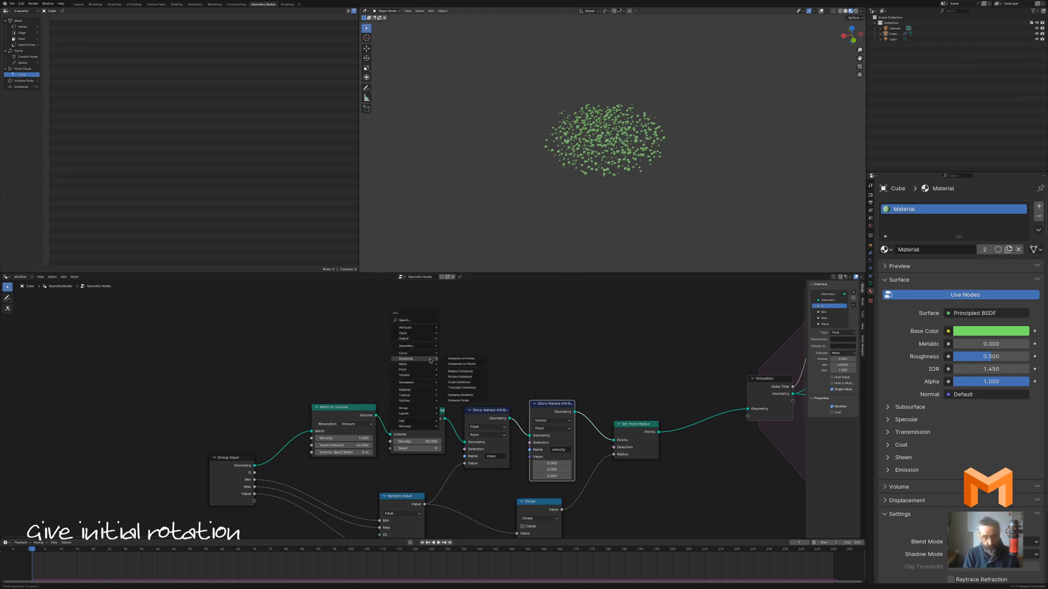
text(po)
key(Return)
click(405, 308)
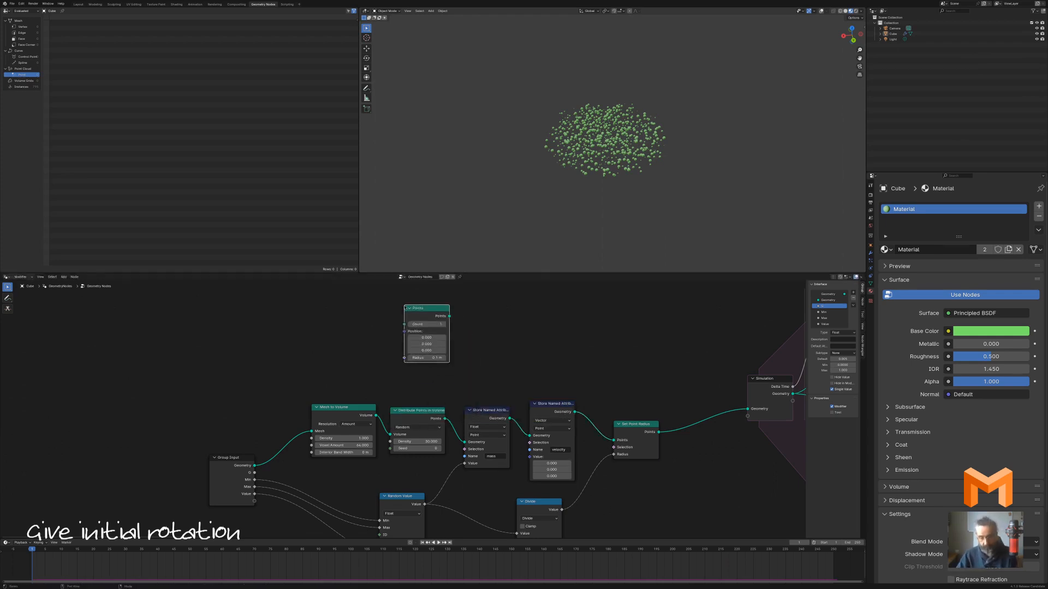
key(x)
Add a Position node in the empty space above the Mesh to Volume node
key(shift+a)
text(pos)
key(Return)
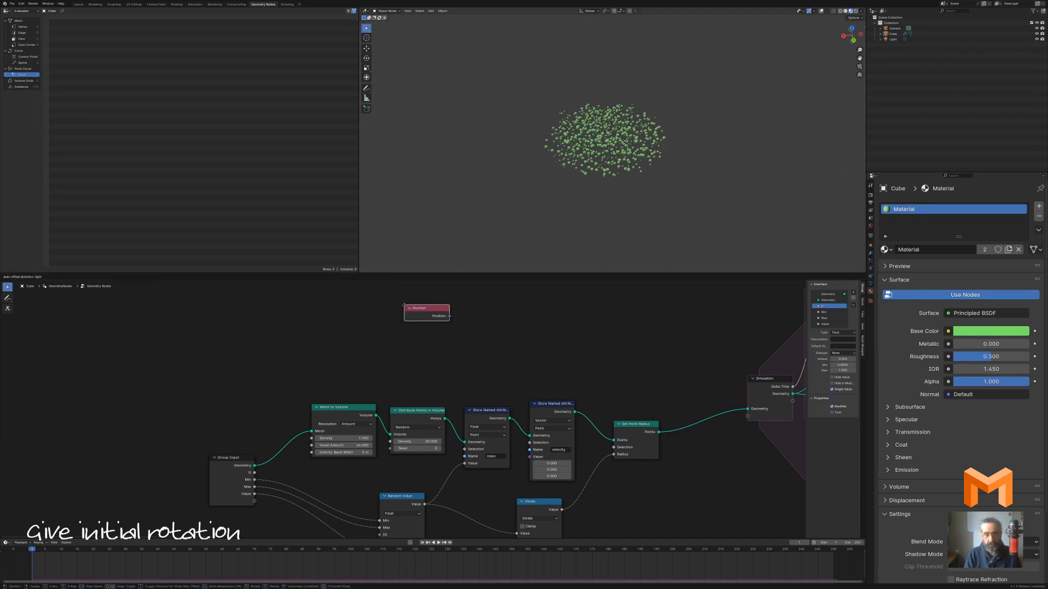
click(351, 325)
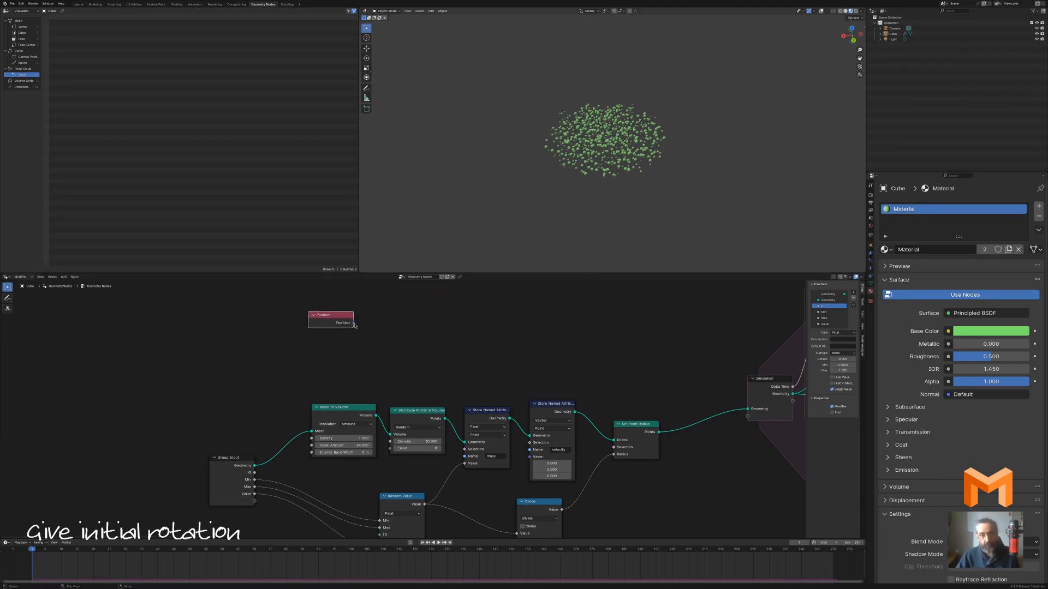
Feed the Position output into a new Vector Math node set to Normalize
drag(353, 323, 391, 323)
text(norm)
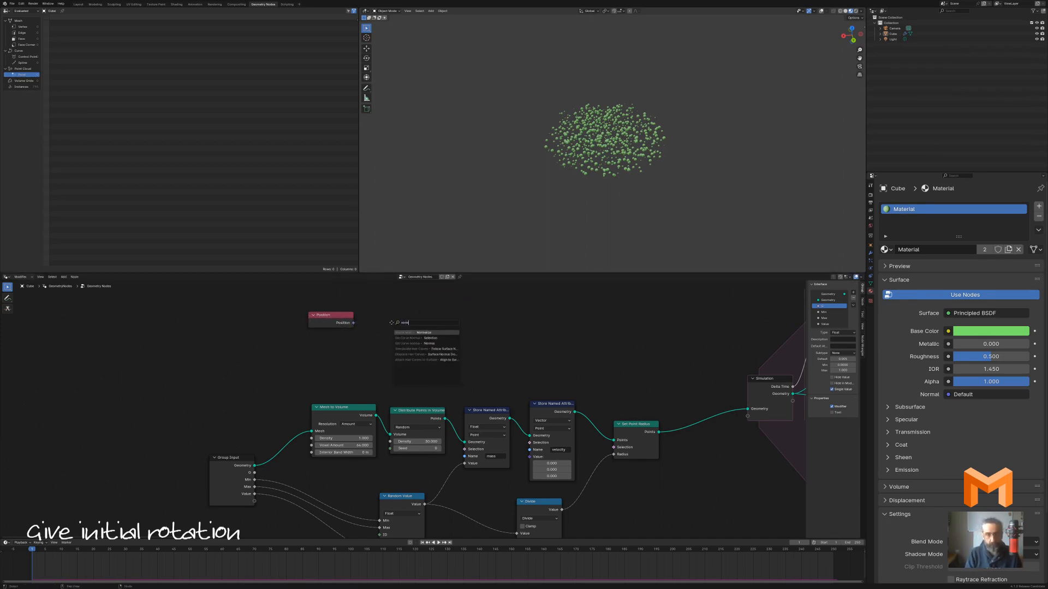
key(Return)
scroll(440, 351, up, 2)
scroll(440, 352, down, 2)
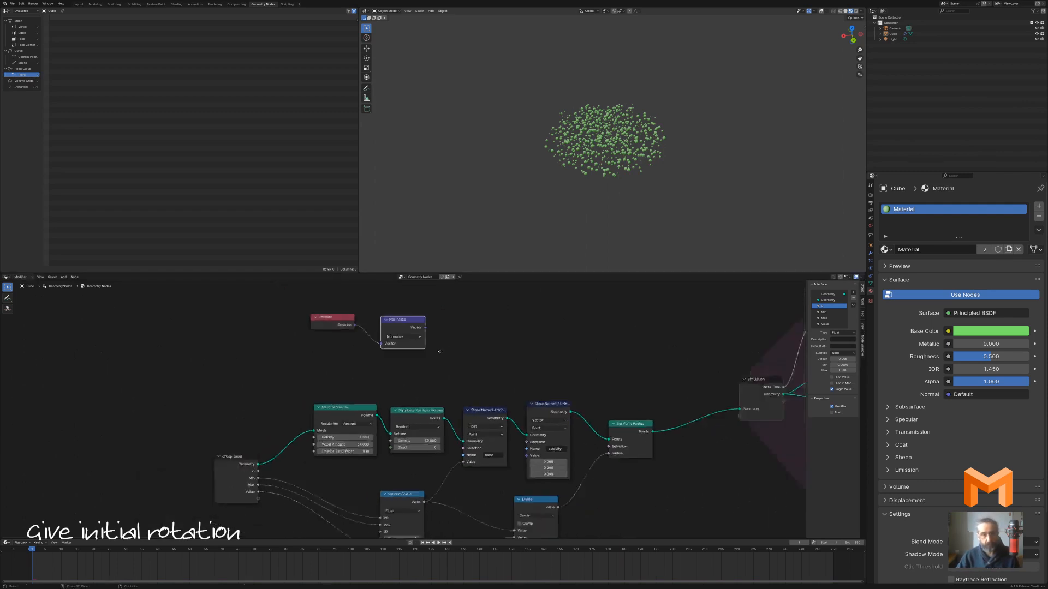
scroll(440, 352, up, 2)
middle_drag(489, 298, 497, 361)
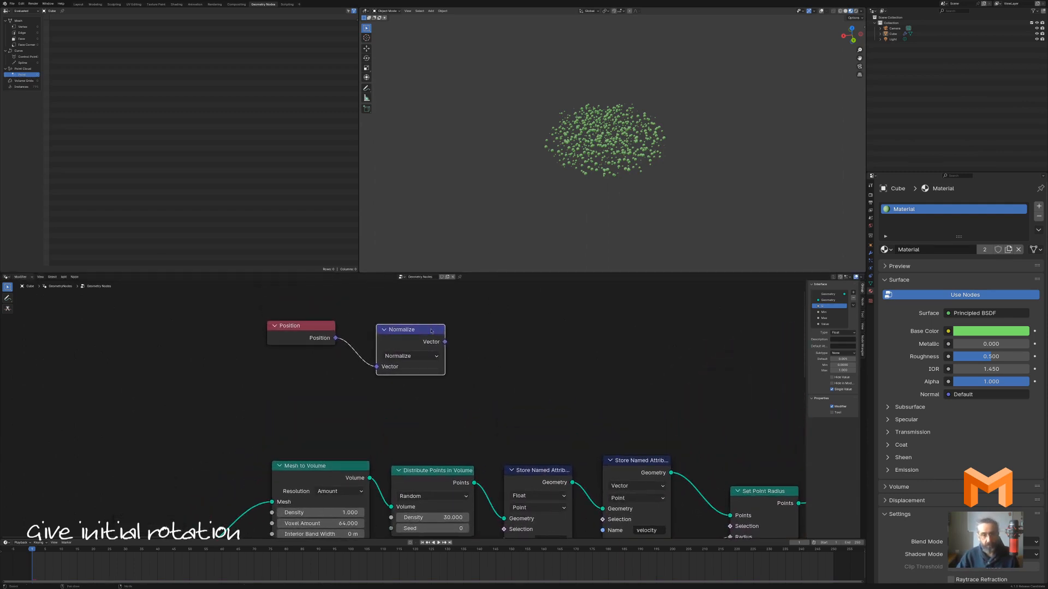
Move the Normalize node nearer to Position and connect it to a new Rotate Vector node with Z rotation 90°
mouse_move(431, 331)
mouse_down()
mouse_move(408, 308)
mouse_move(444, 317)
mouse_up()
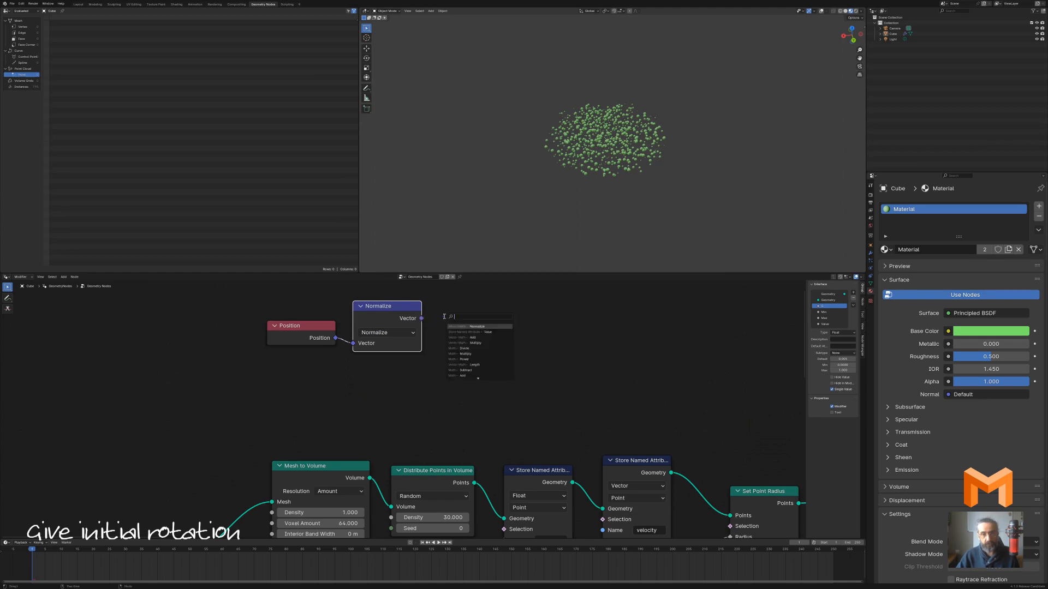
text(ro)
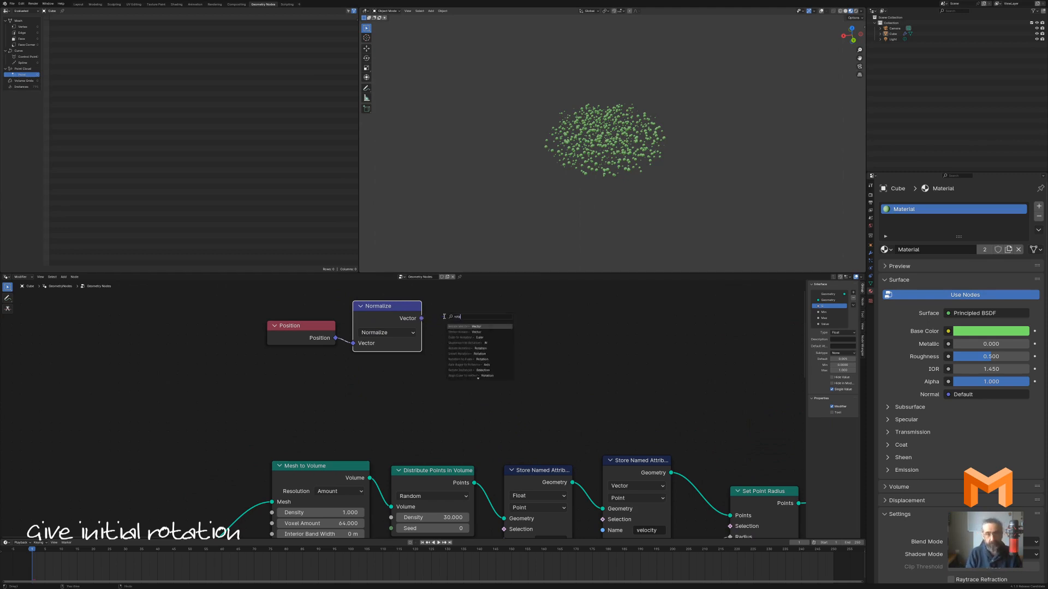
text(ta)
key(Return)
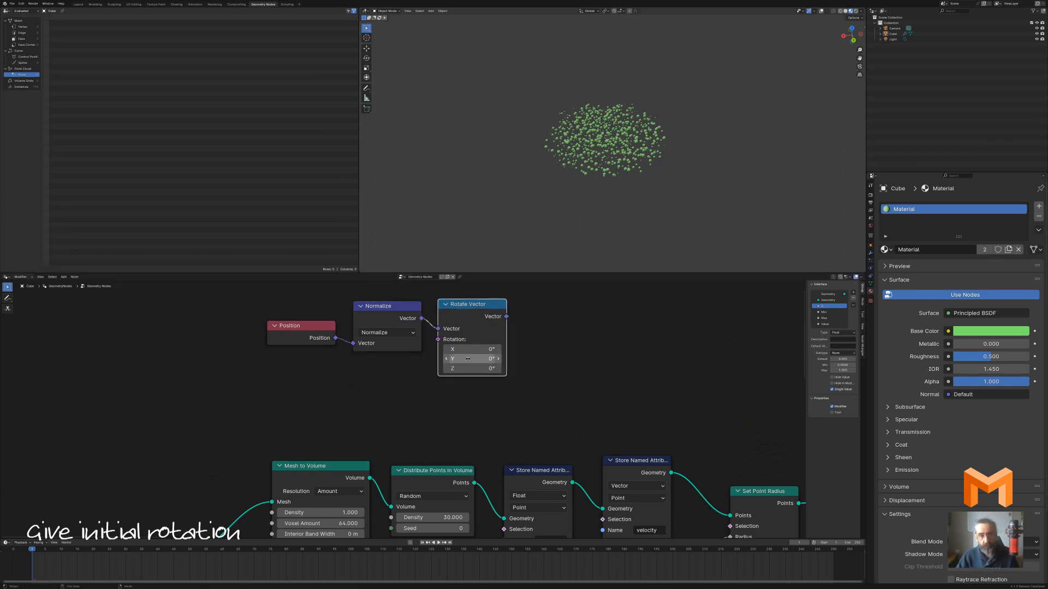
double_click(472, 368)
text(90)
key(Return)
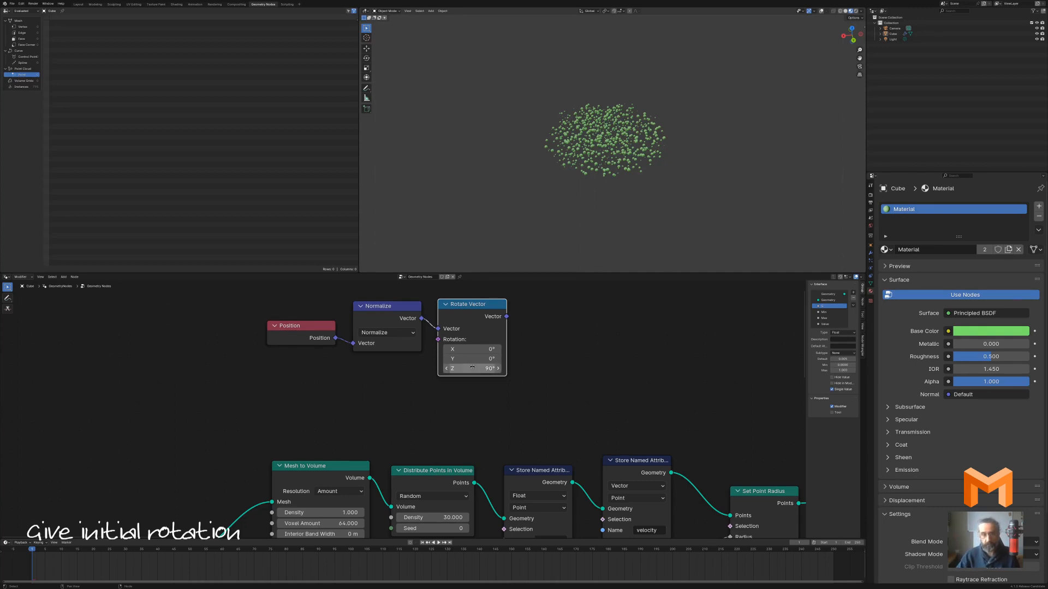
Connect the Rotate Vector output to a new Vector Math Scale node and set its Scale to 0.03
middle_drag(567, 328, 532, 330)
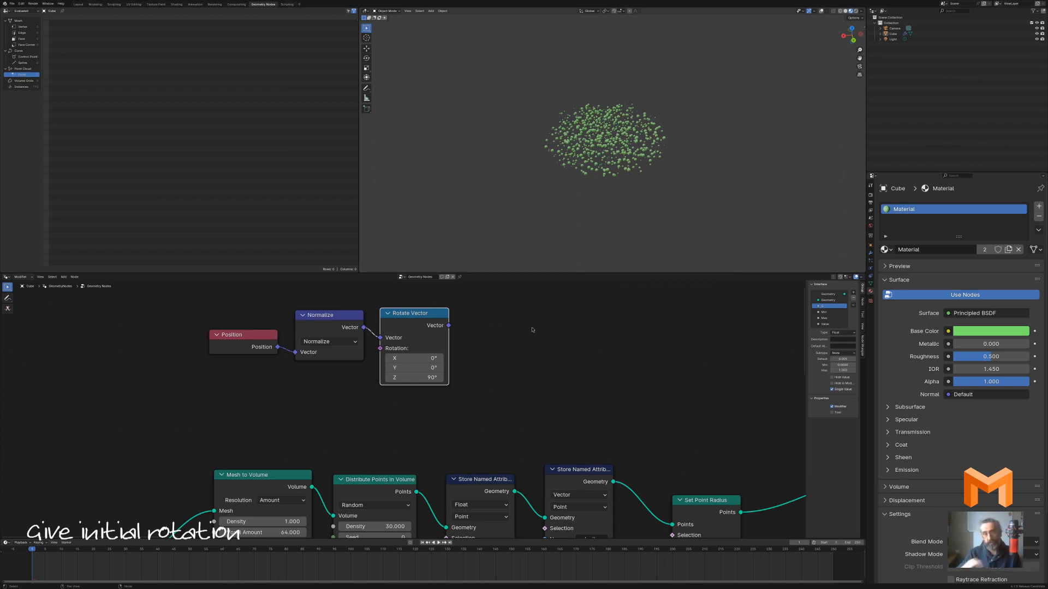
drag(449, 326, 474, 325)
text(scale)
key(Return)
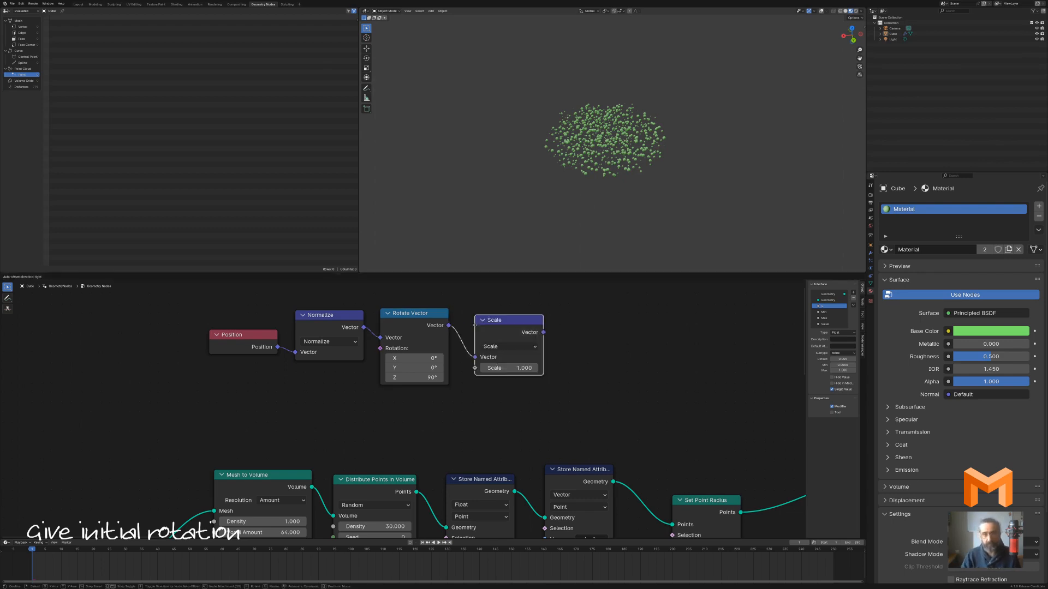
click(475, 326)
click(506, 368)
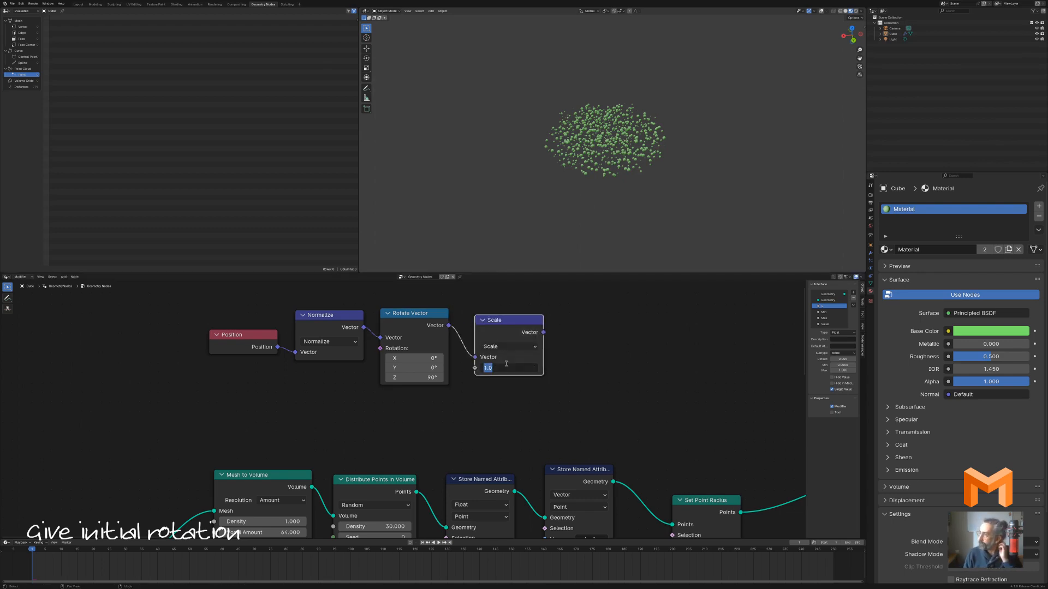
text(0.)
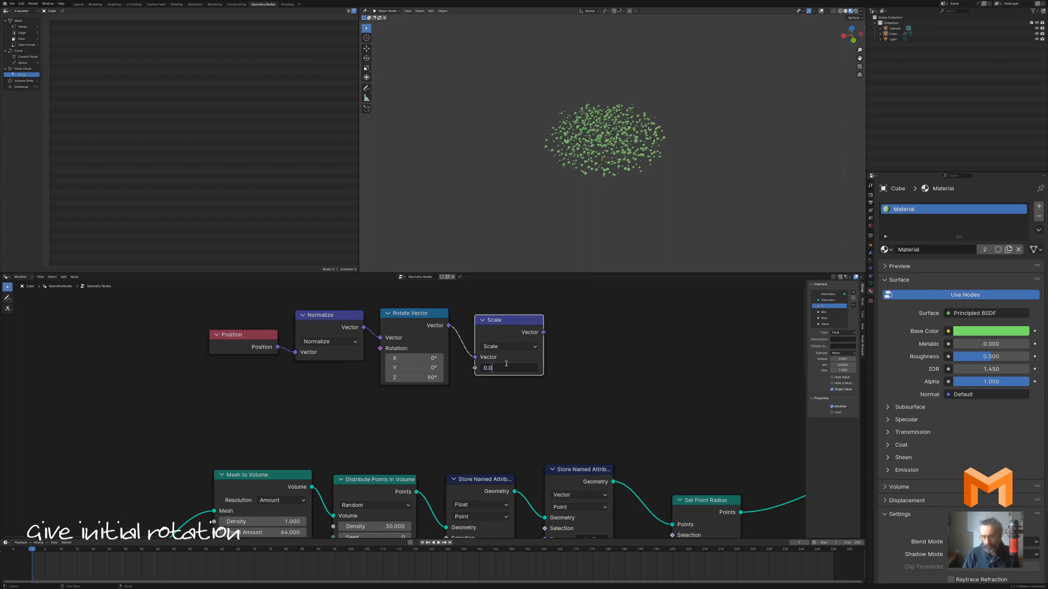
text(03)
key(Return)
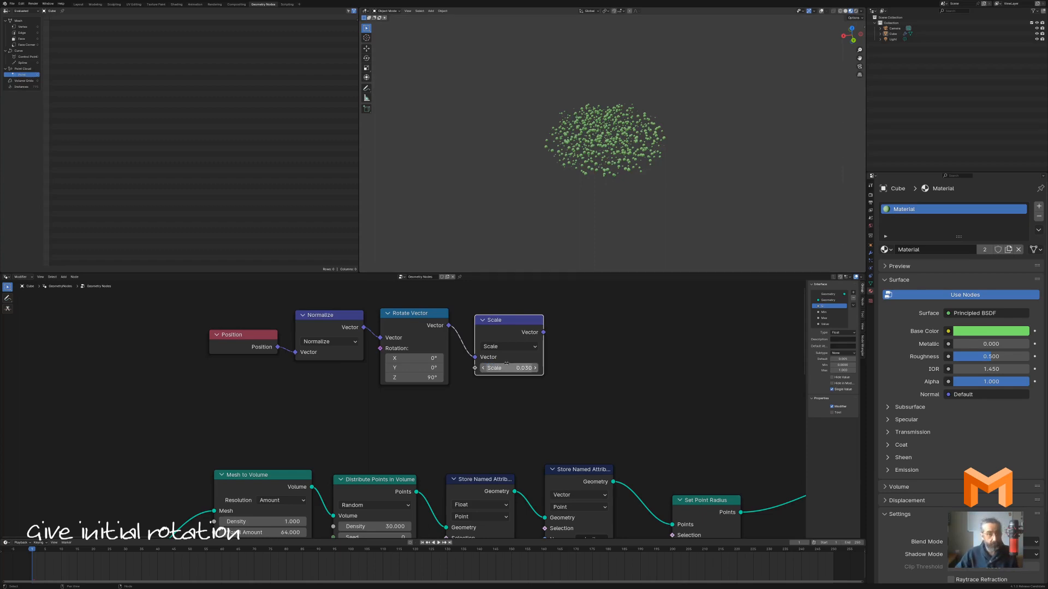
Select the Position, Normalize, Rotate Vector and Scale nodes and move them together clear of the velocity attribute node
drag(559, 414, 252, 286)
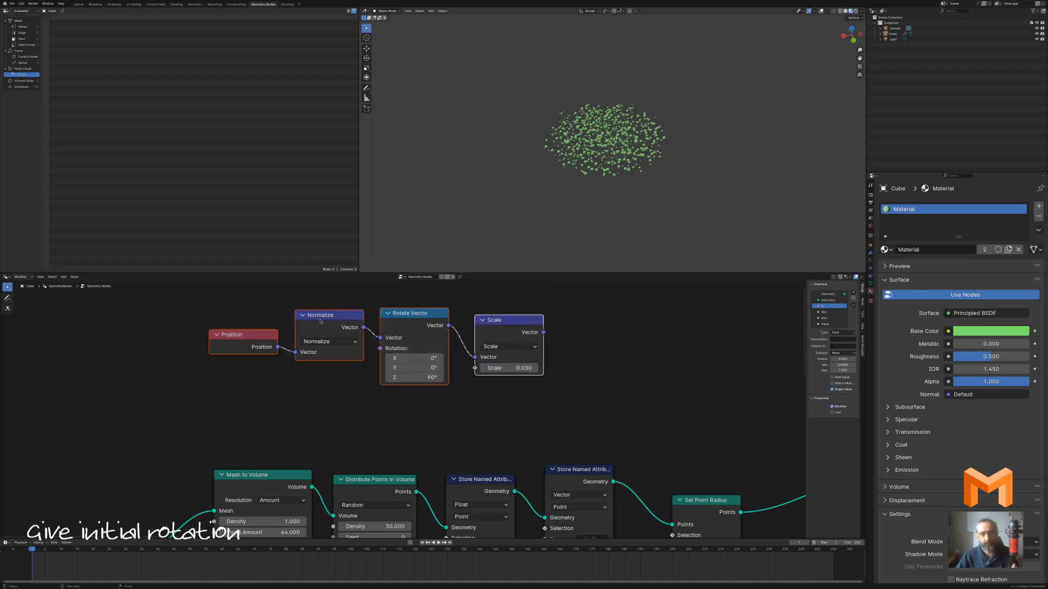
drag(320, 322, 238, 326)
scroll(382, 321, down, 2)
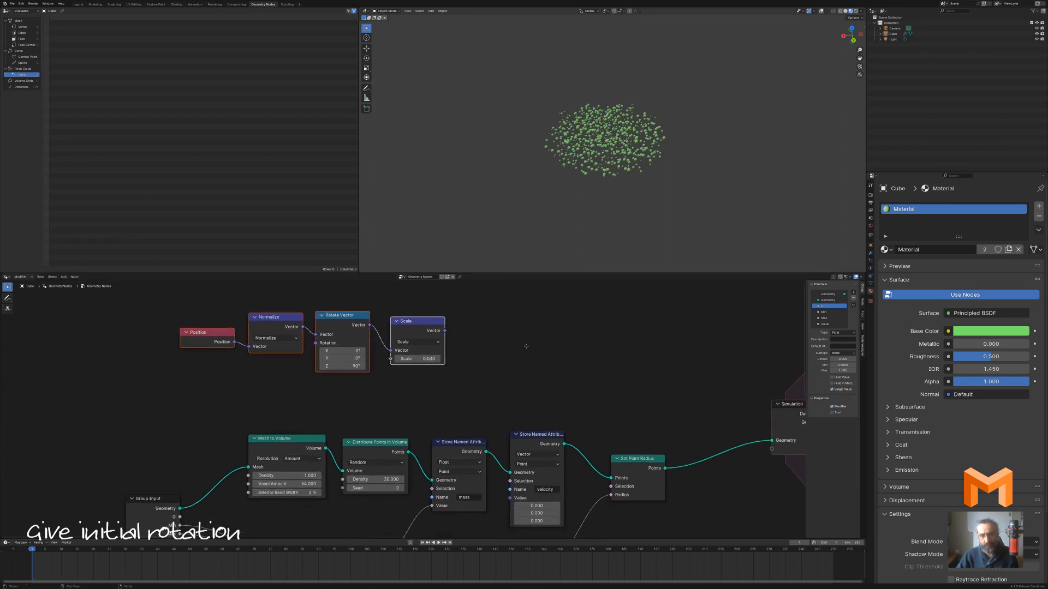
middle_drag(526, 346, 491, 349)
scroll(480, 338, up, 2)
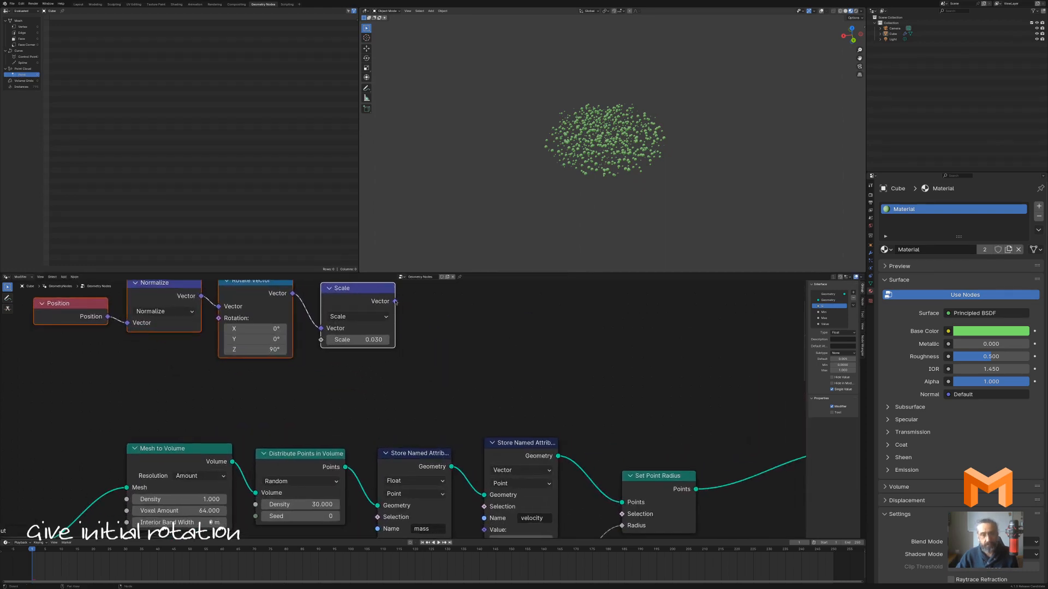
Connect the Scale output to the Value of the velocity Store Named Attribute node and play the simulation
drag(396, 302, 480, 469)
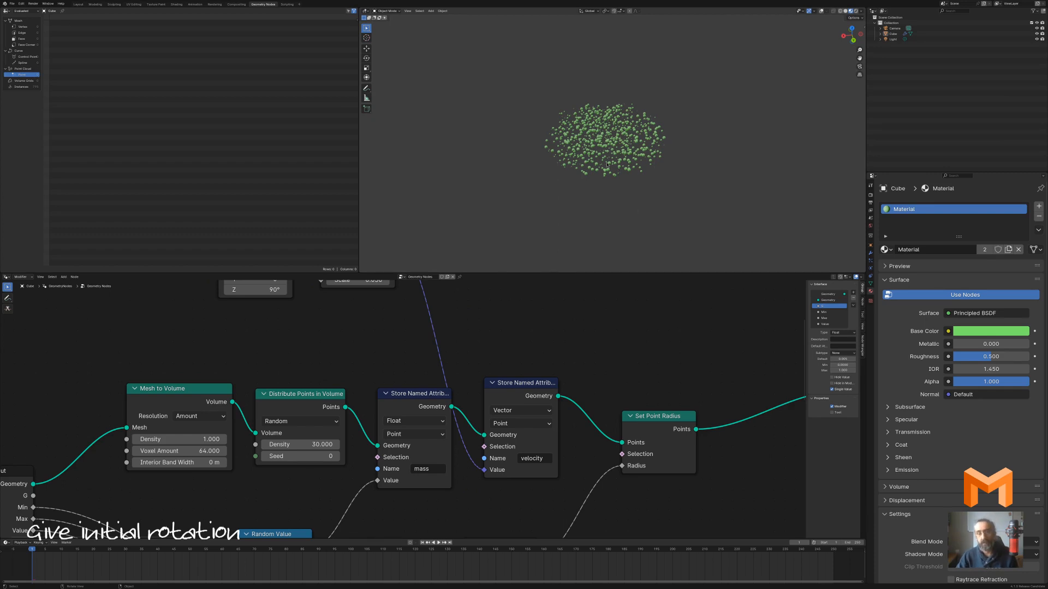
key(space)
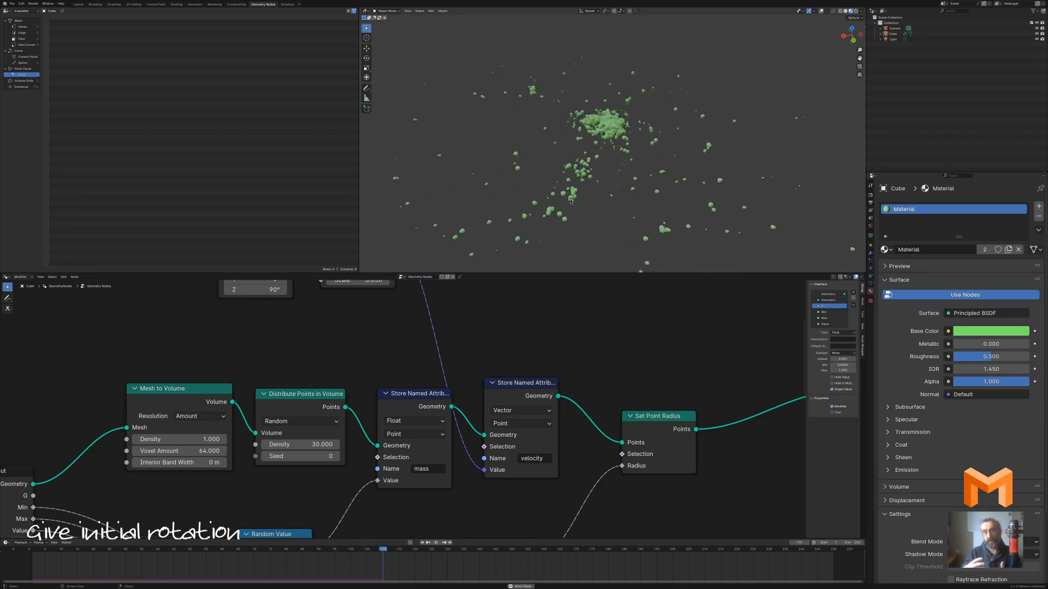
key(Escape)
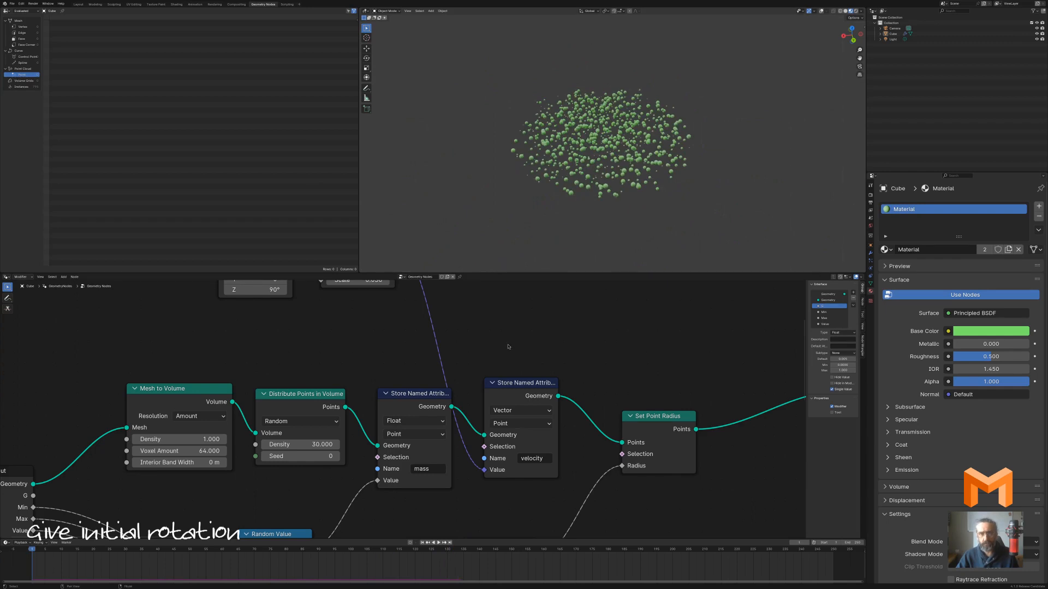
Set the Scale node's factor for the initial velocity to 0.060
scroll(499, 341, down, 4)
middle_drag(479, 330, 522, 384)
scroll(499, 374, up, 5)
click(440, 352)
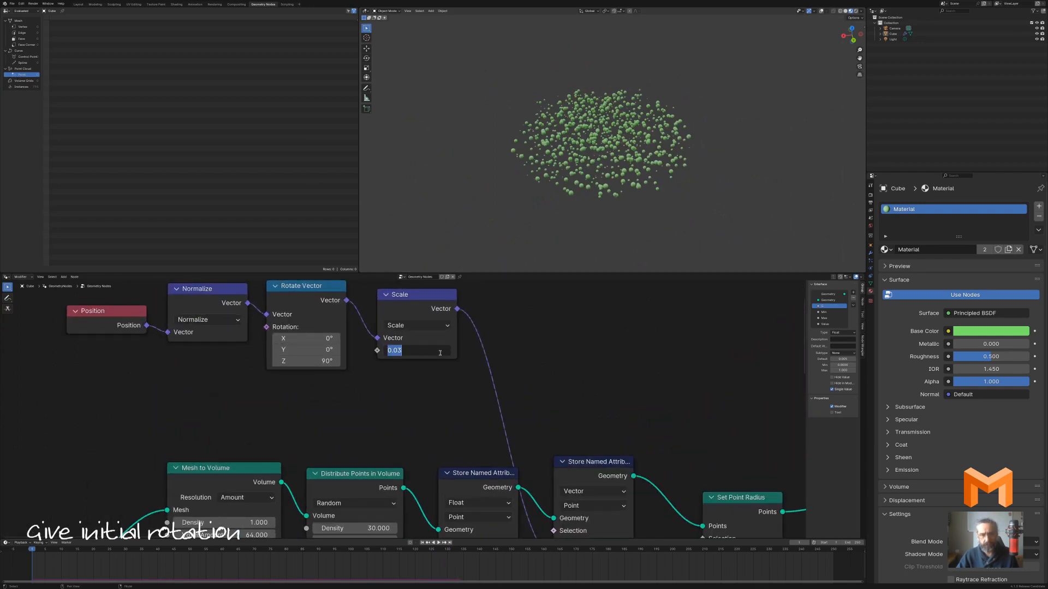
text(0.060)
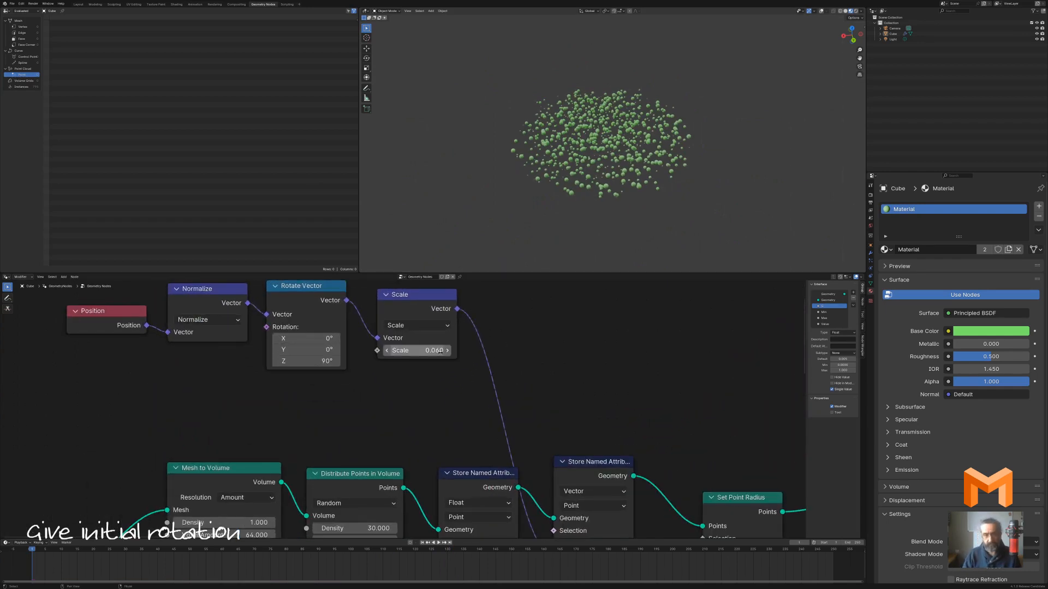
key(Return)
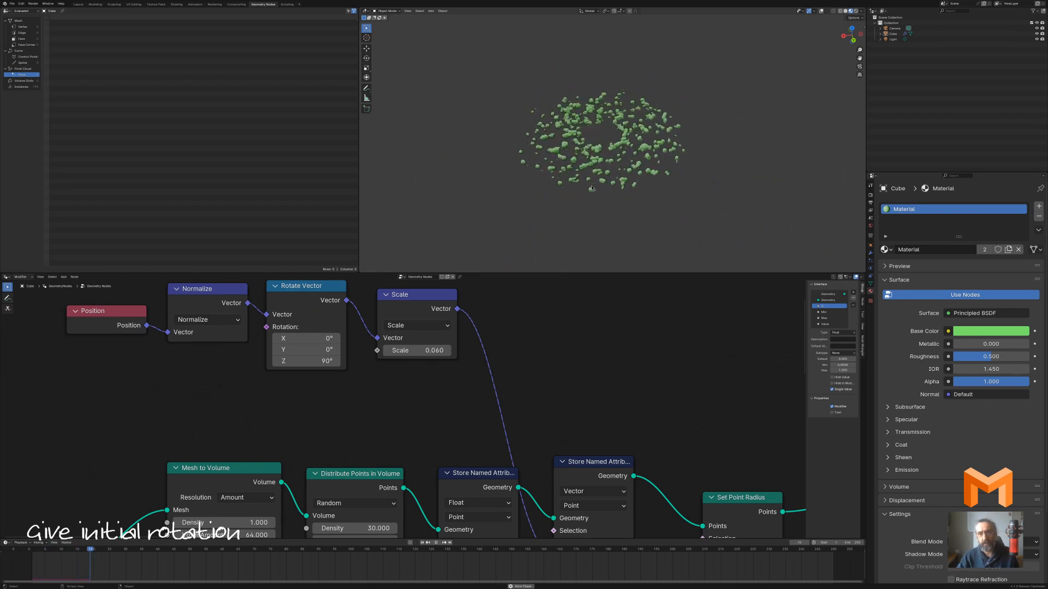
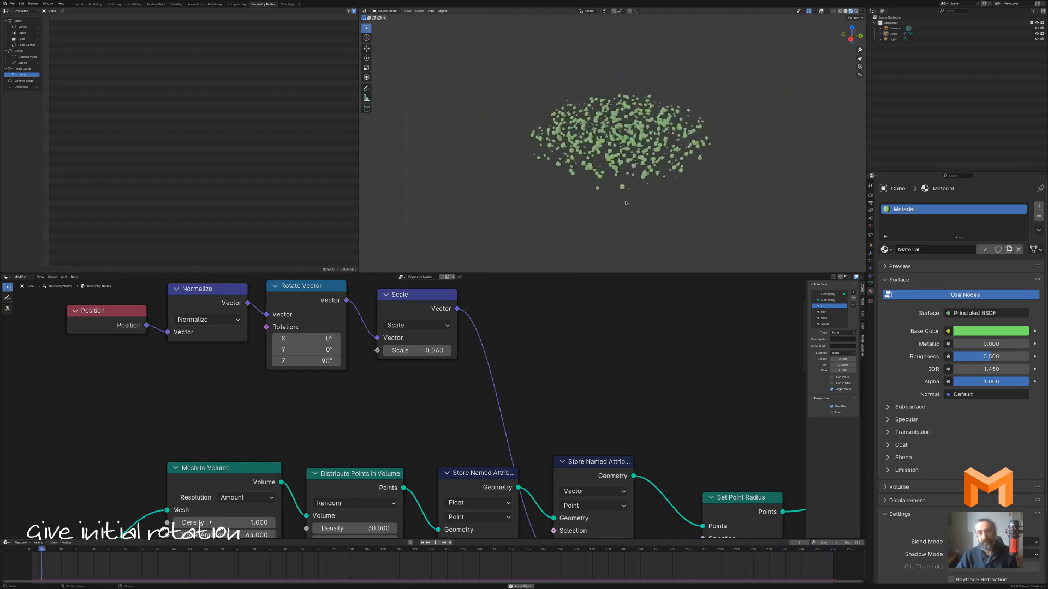
Expose the initial velocity Scale node's Scale factor as a new group input through a separate Group Input node
scroll(591, 337, down, 3)
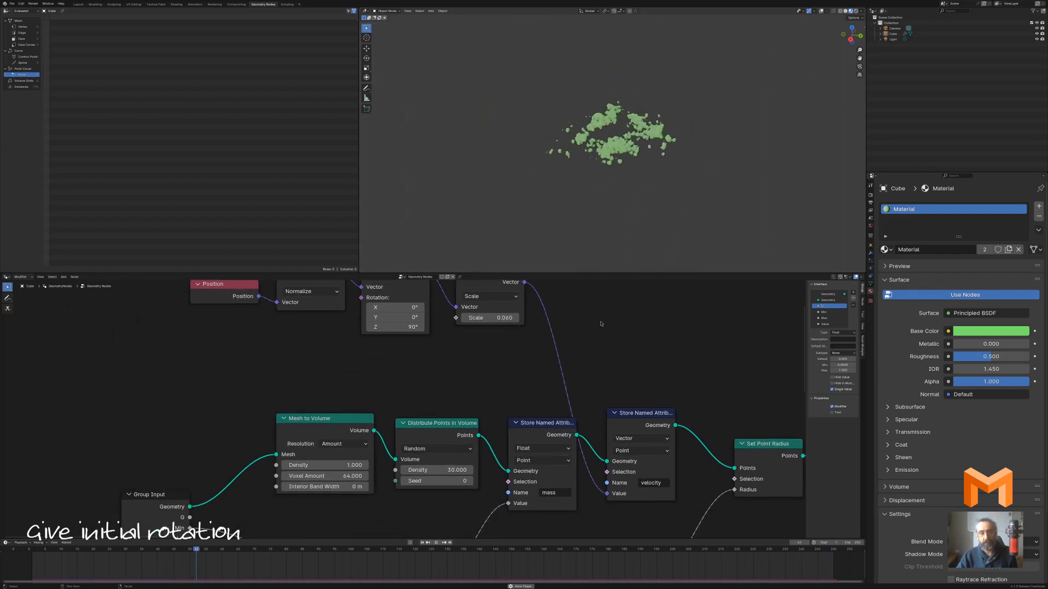
middle_drag(591, 338, 634, 341)
drag(489, 340, 400, 389)
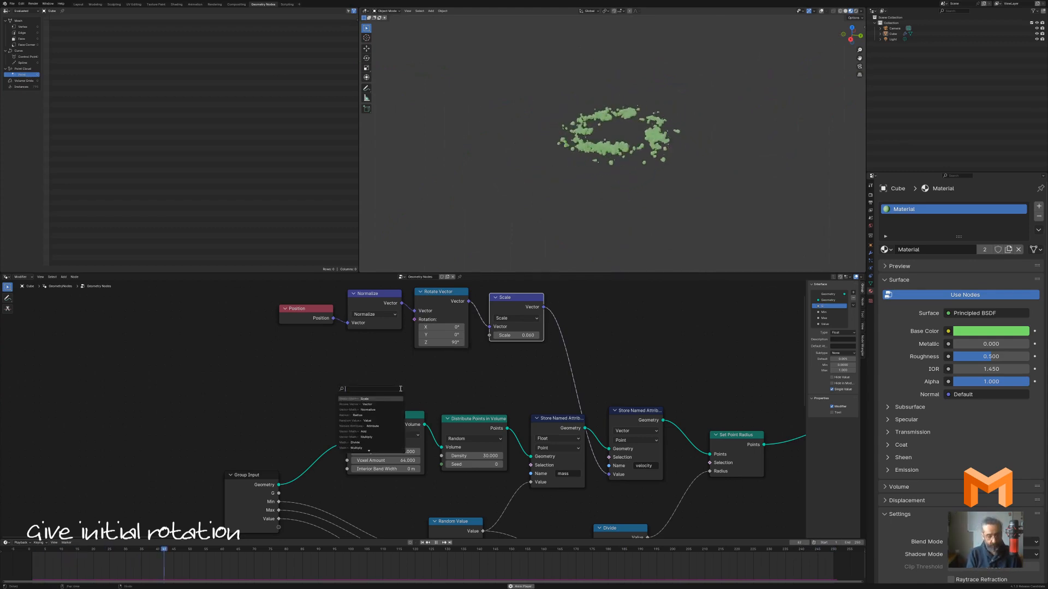
text(grou)
key(Return)
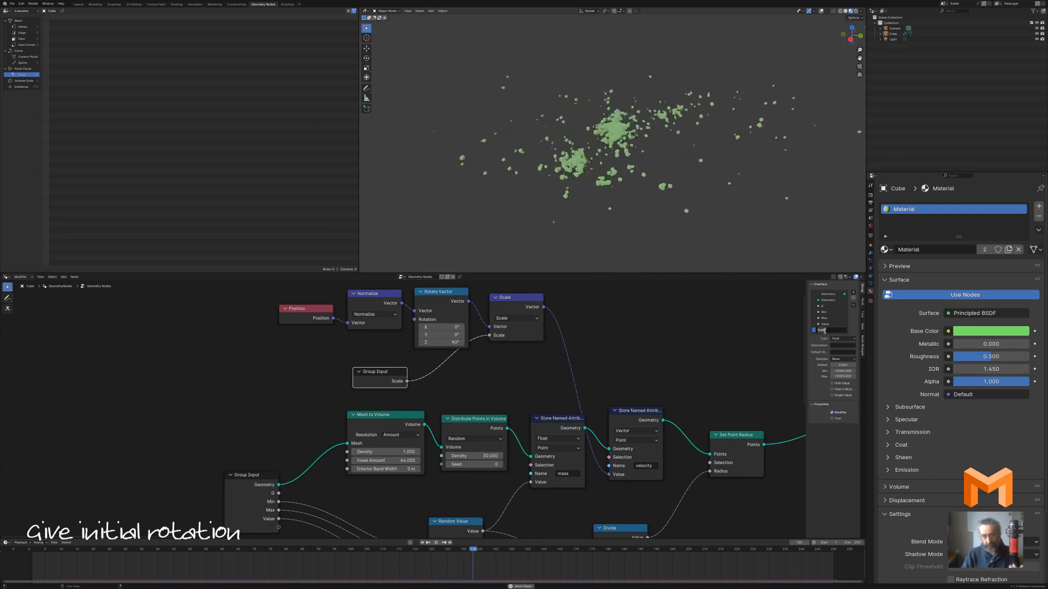
Rename the new Scale group input to "Initial rotation strength" and show the cube's Geometry Nodes modifier settings
text(Initial rotation stren...)
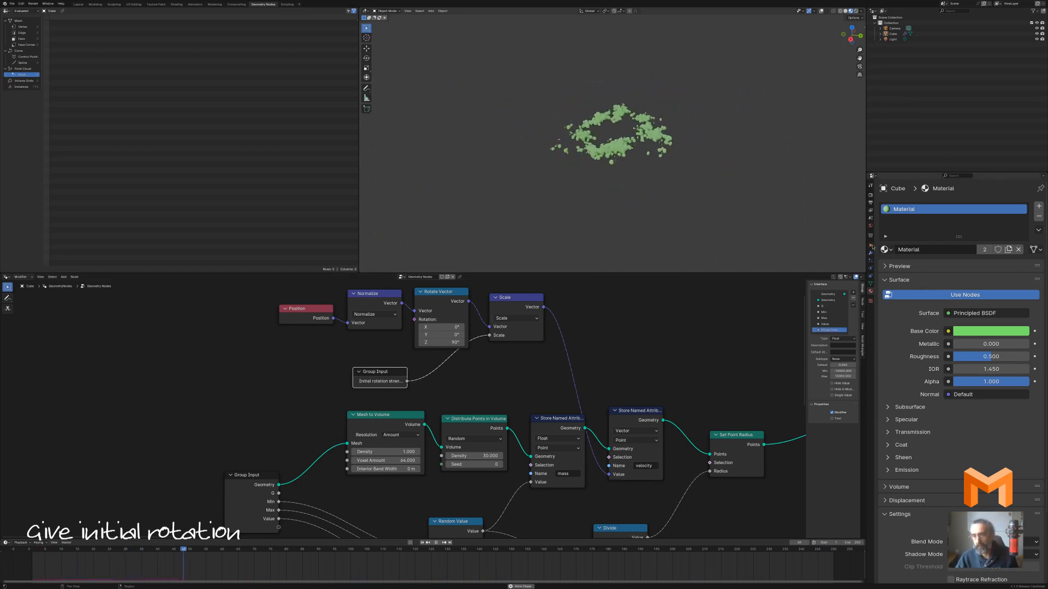
click(870, 255)
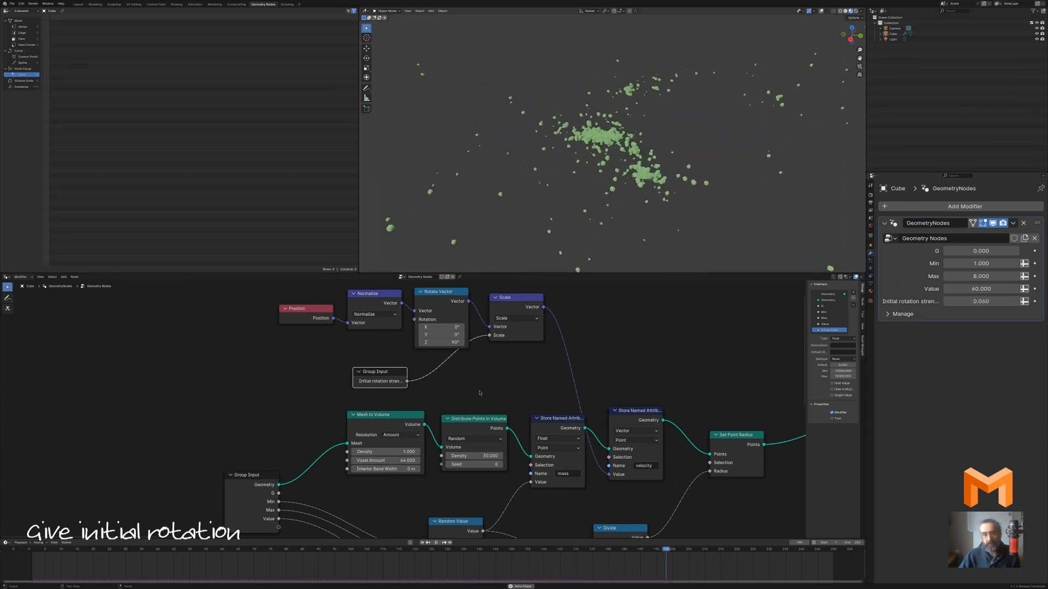
Move the new Group Input node just below the Rotate Vector and Scale nodes, and maximize the 3D viewport to watch the simulation
key(g)
click(516, 367)
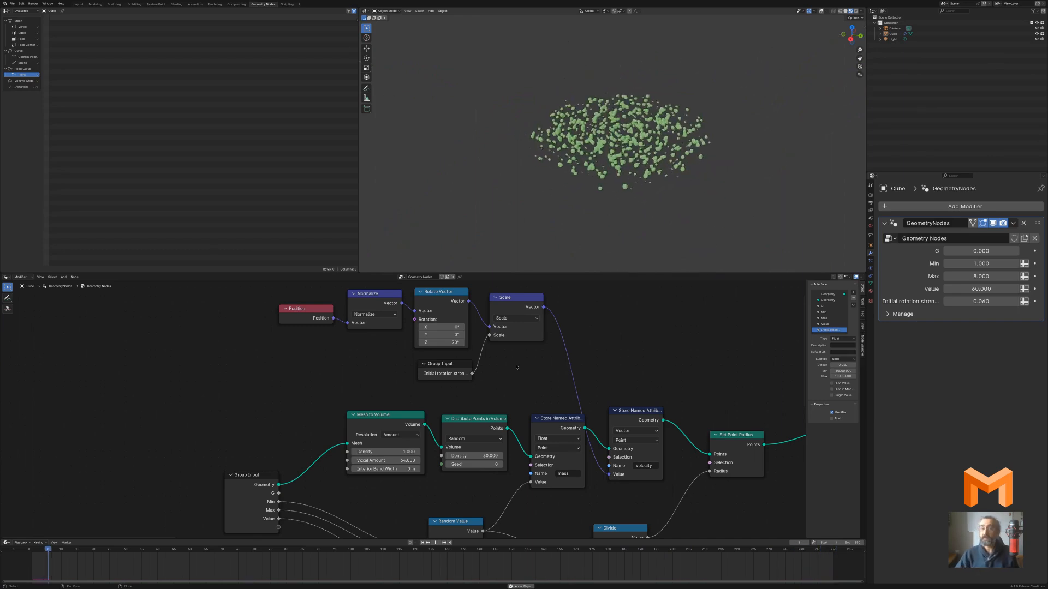
key(ctrl+space)
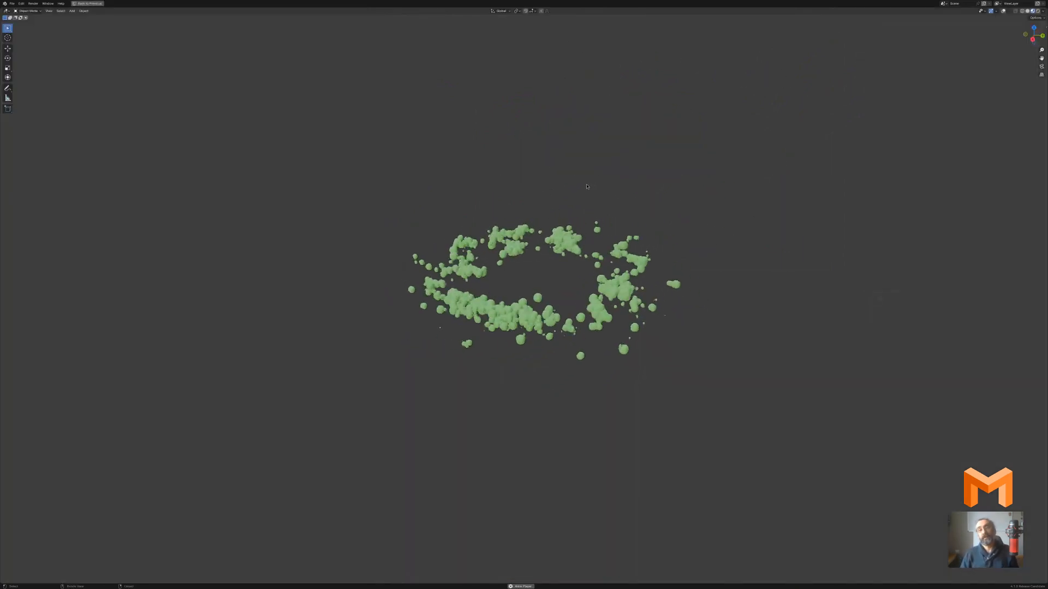